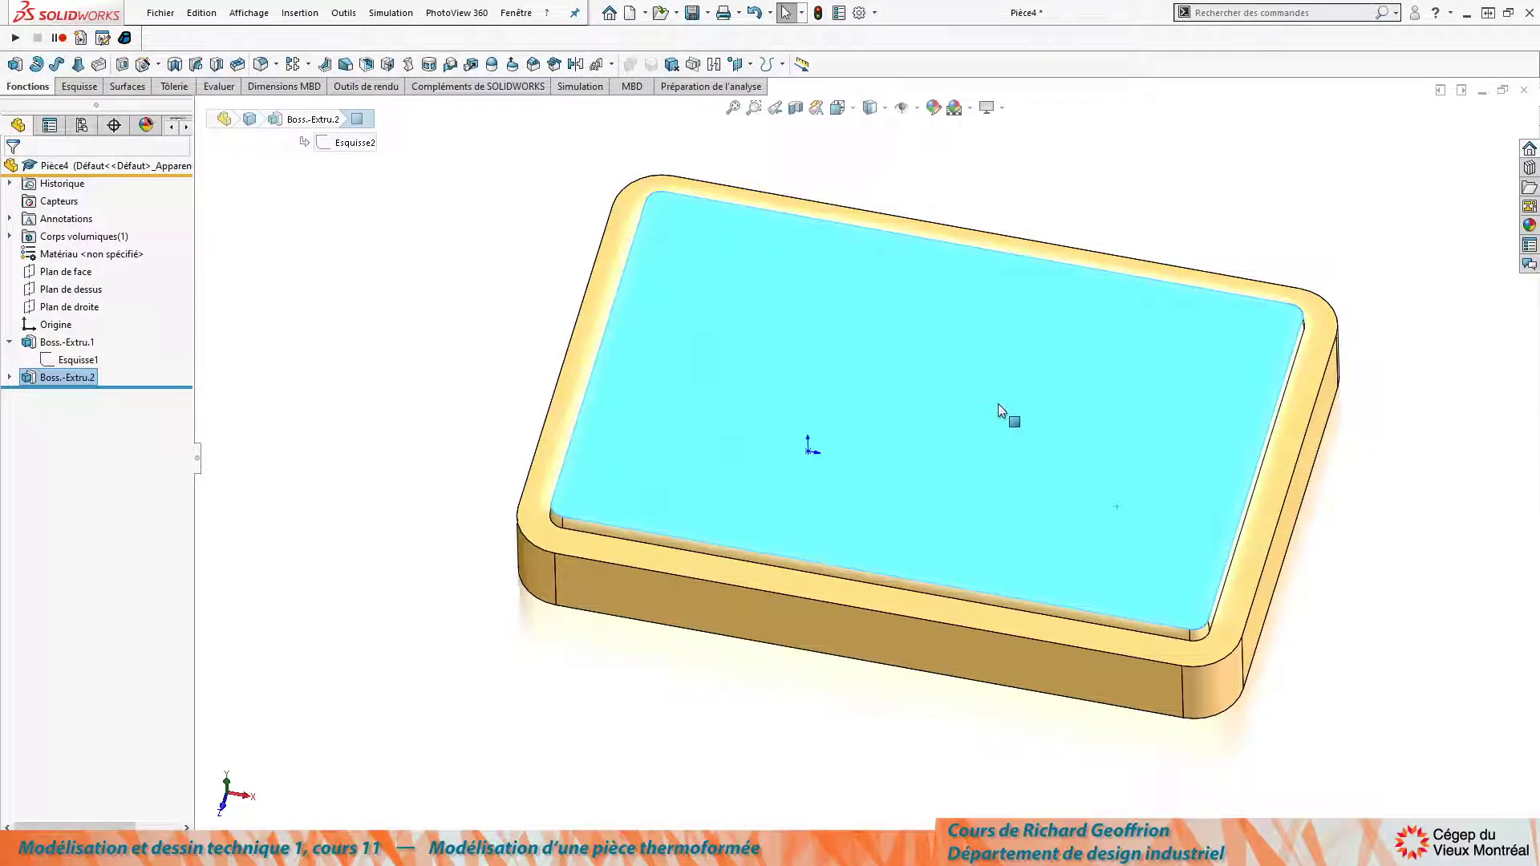
Sketch an 80 mm diameter circle on the raised platform's top face, near the front right corner.
key(c)
click(1110, 478)
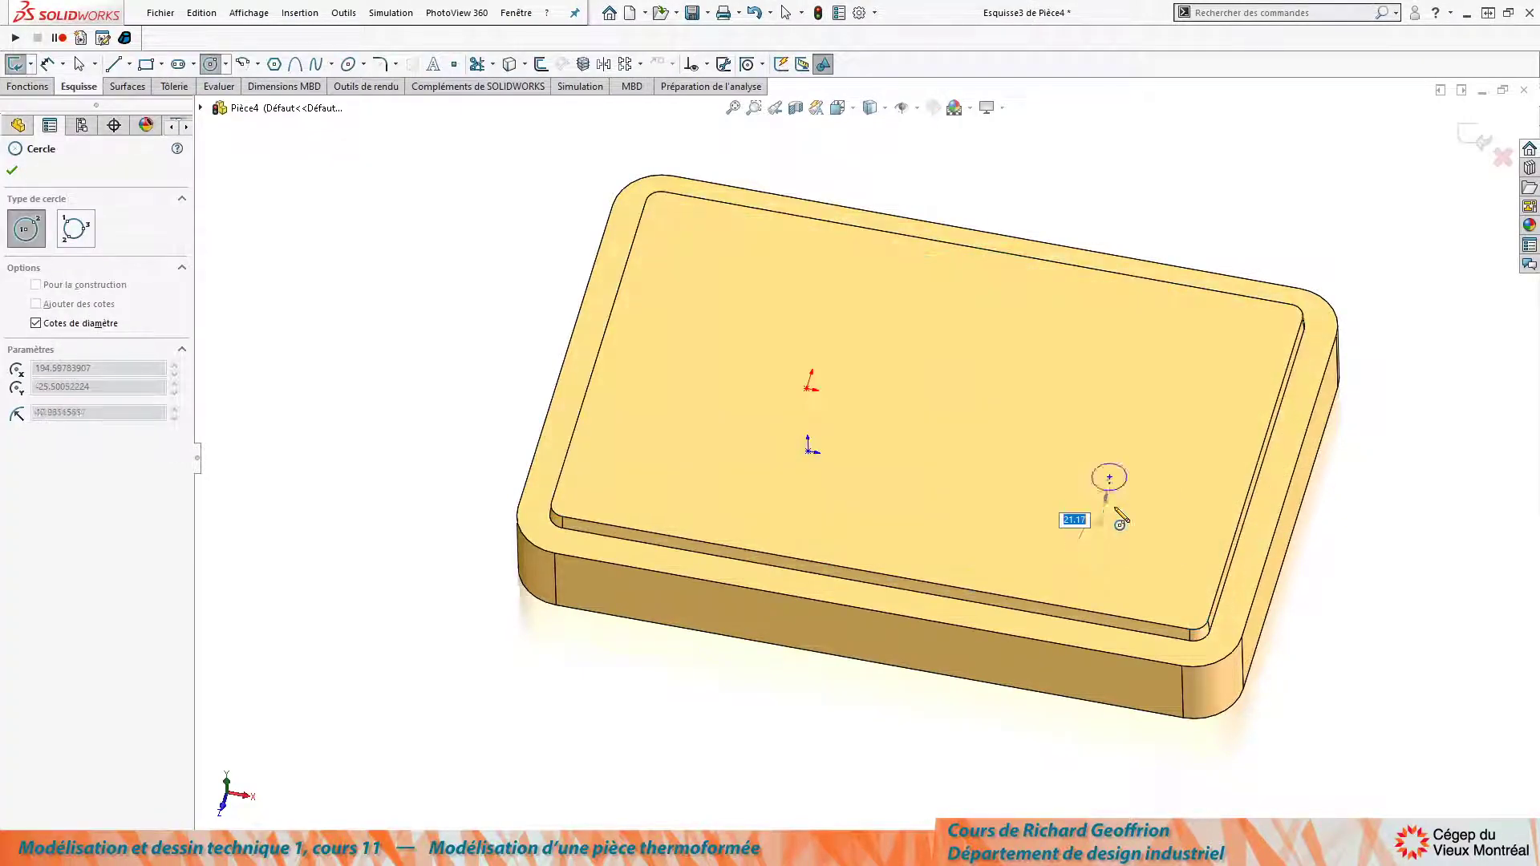
text(80)
key(Return)
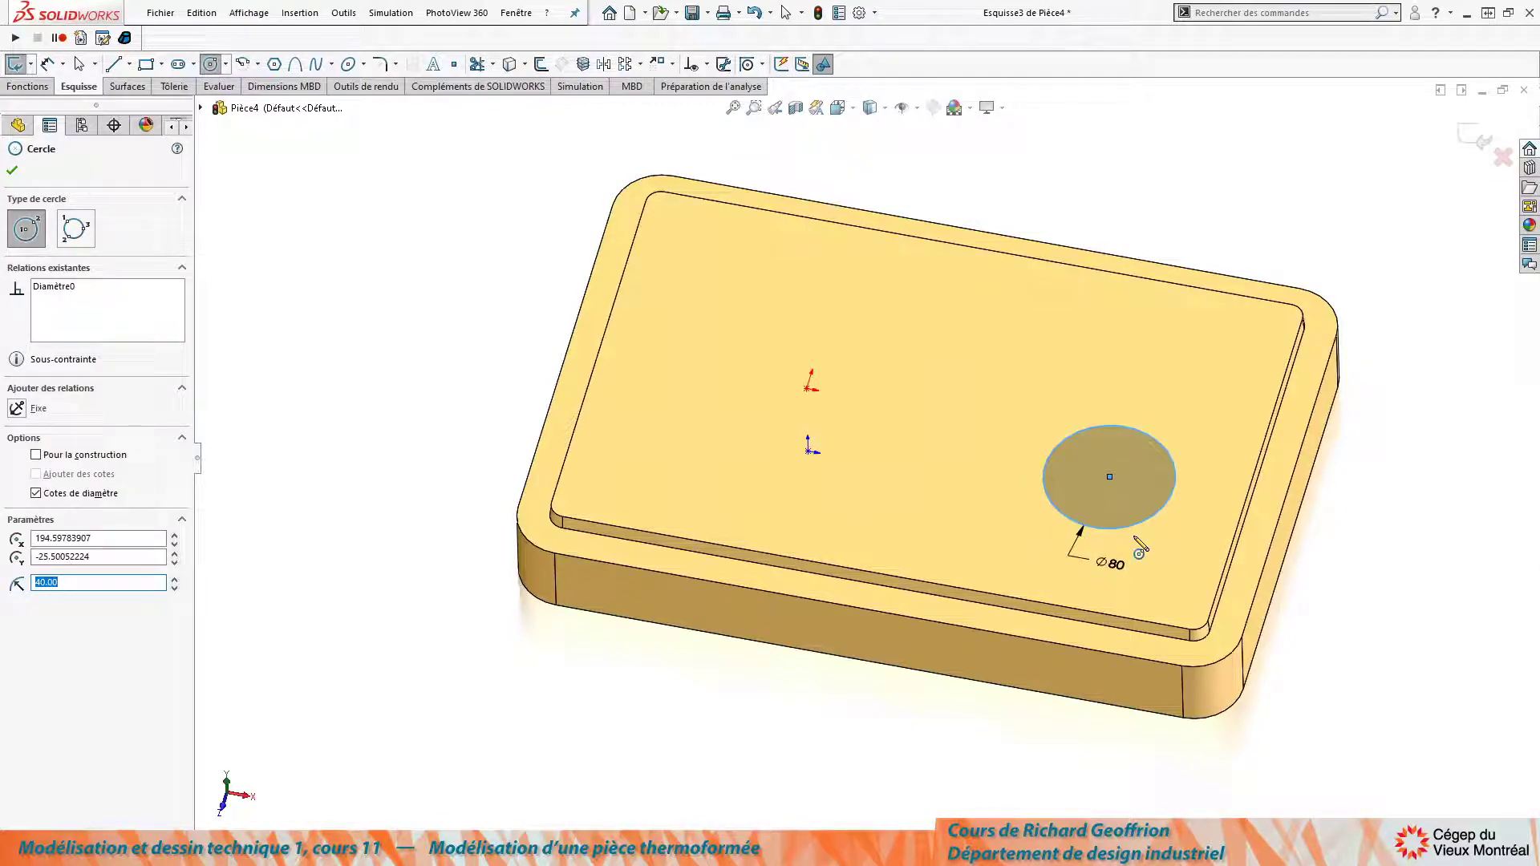
Dimension the circle's centre 90 mm from the base's right side edge.
key(d)
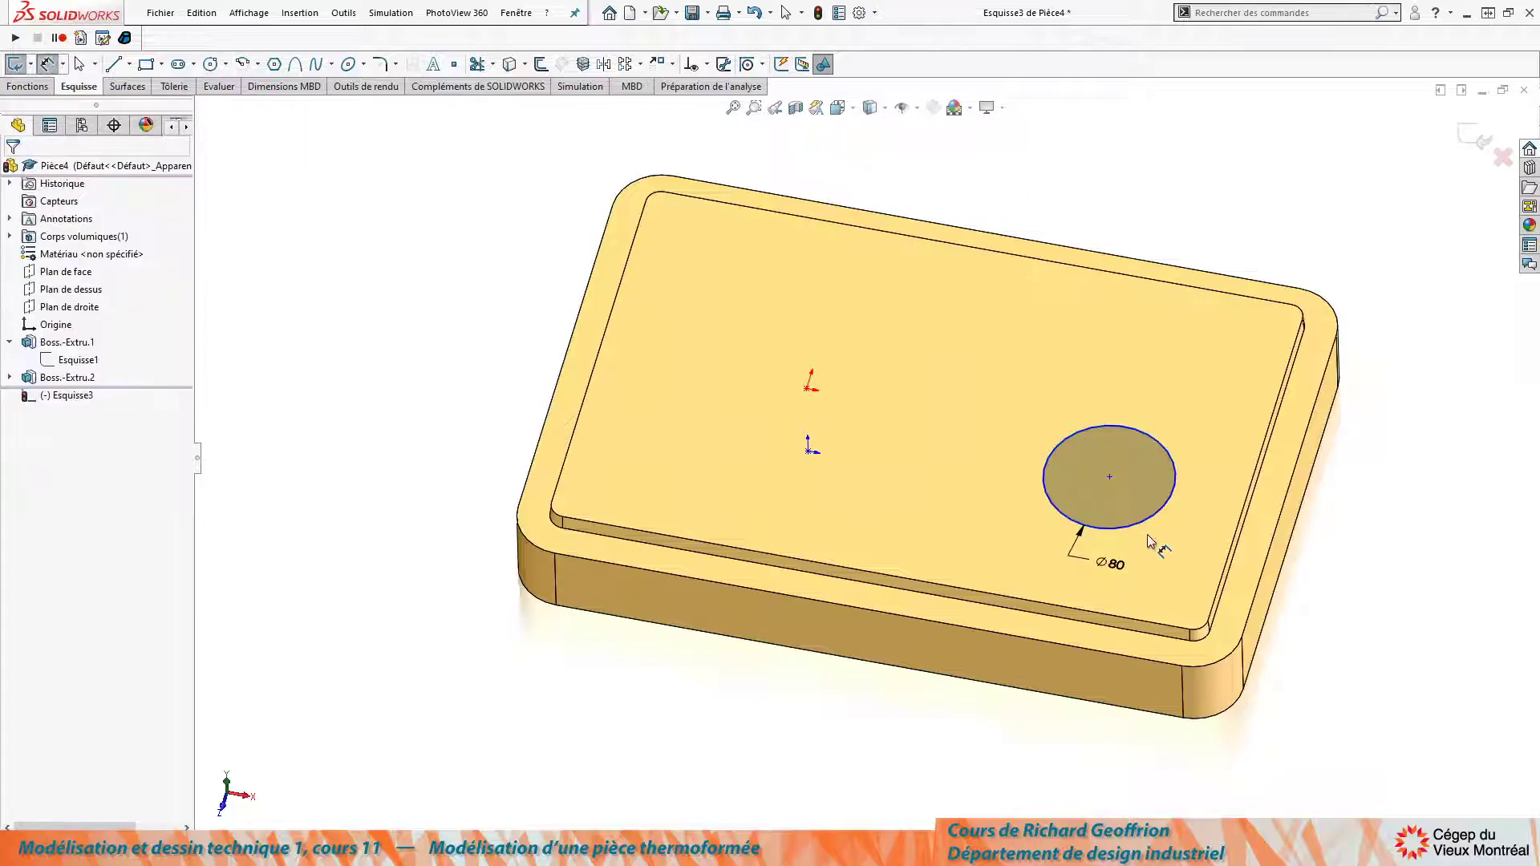
click(1143, 522)
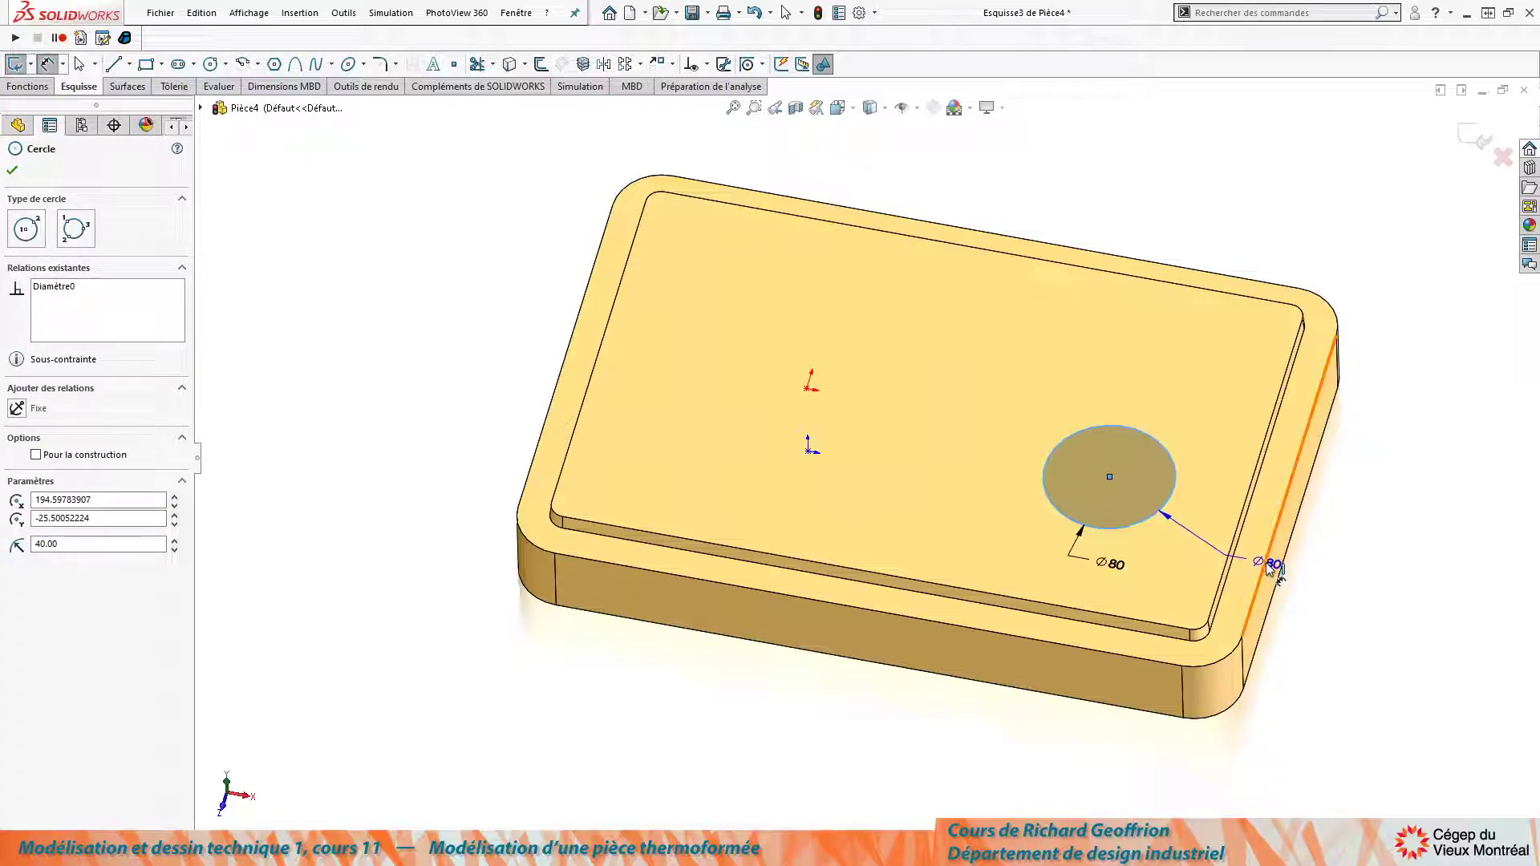
click(1265, 565)
click(1110, 752)
text(90)
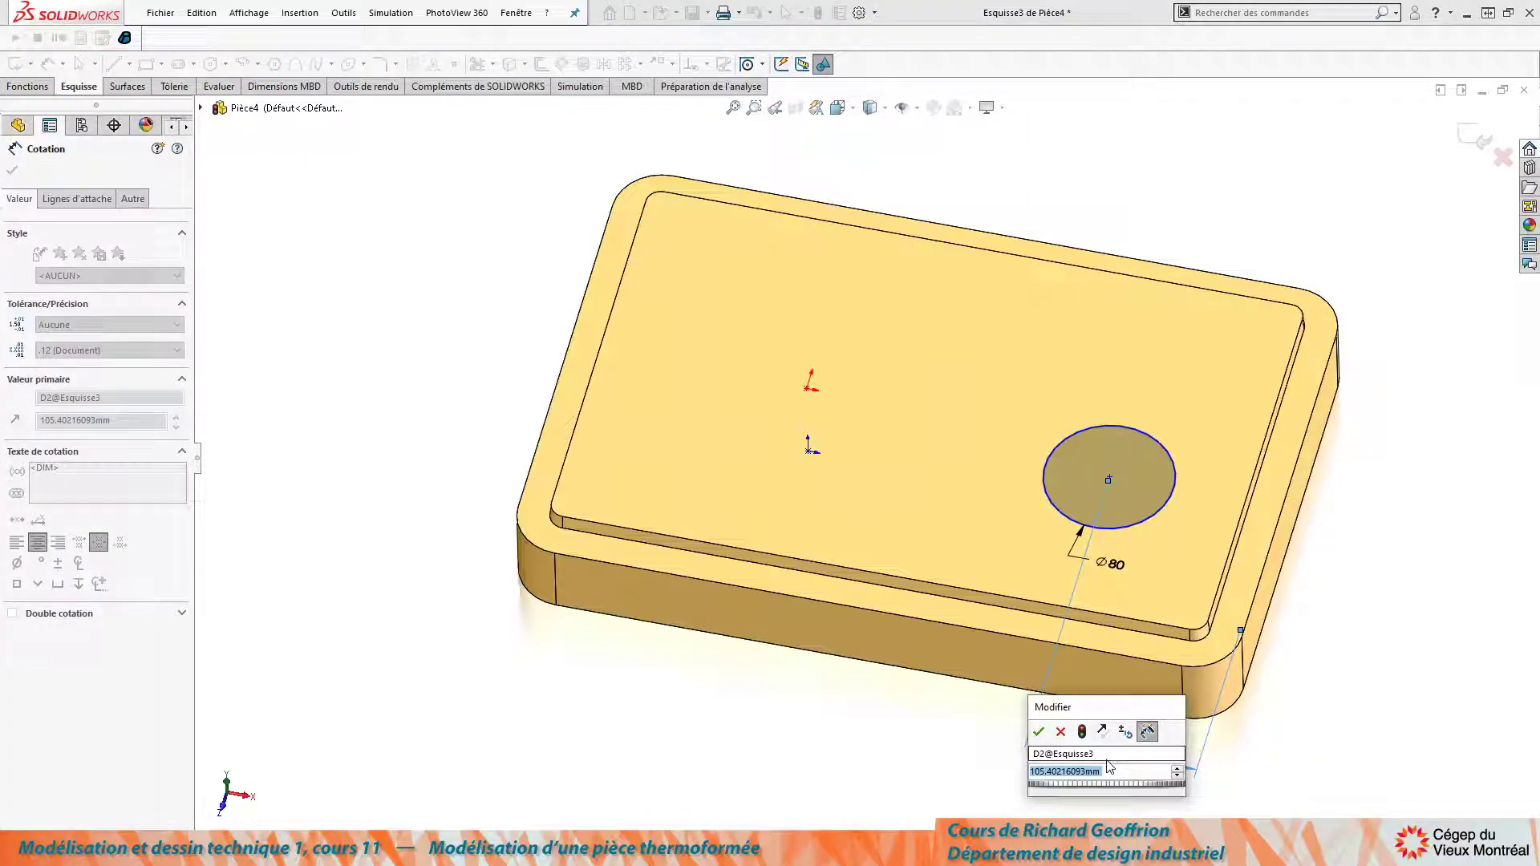
key(Return)
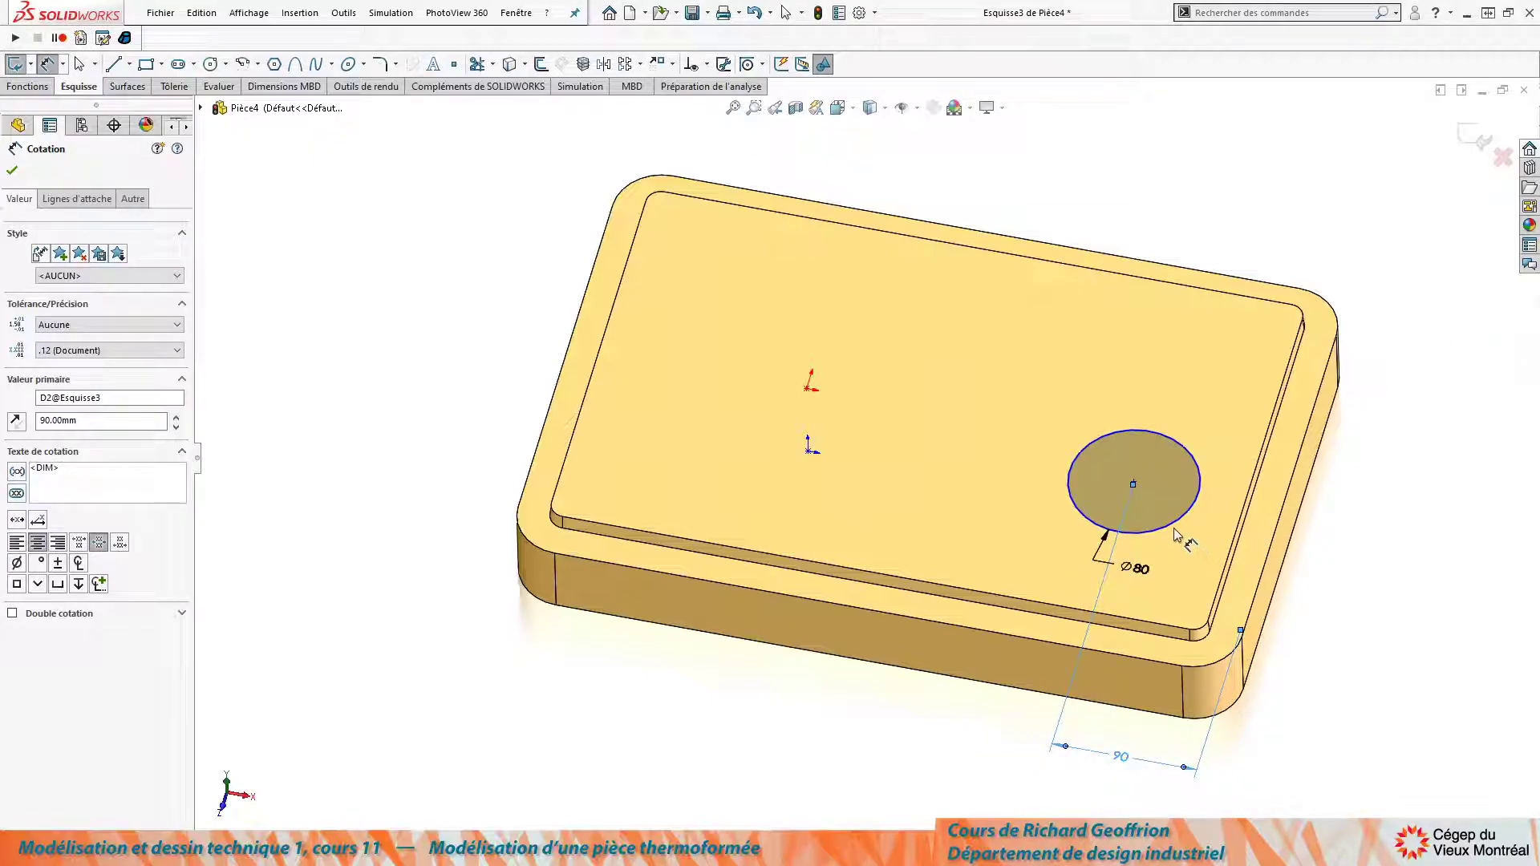
Dimension the circle's centre 90 mm from the base's long front edge.
click(1166, 526)
click(1132, 660)
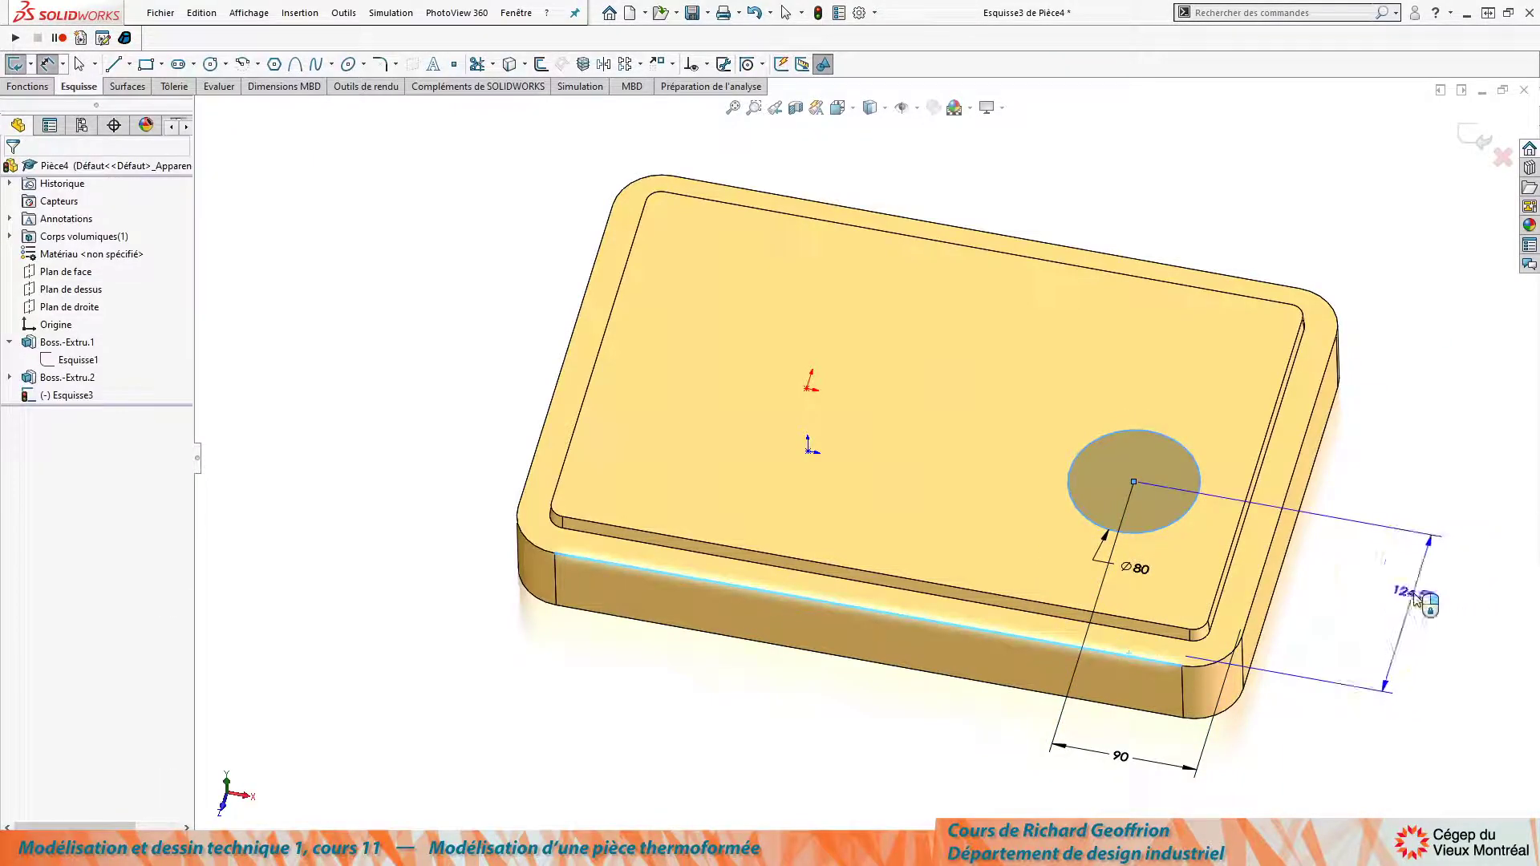
click(1324, 608)
text(90)
key(Return)
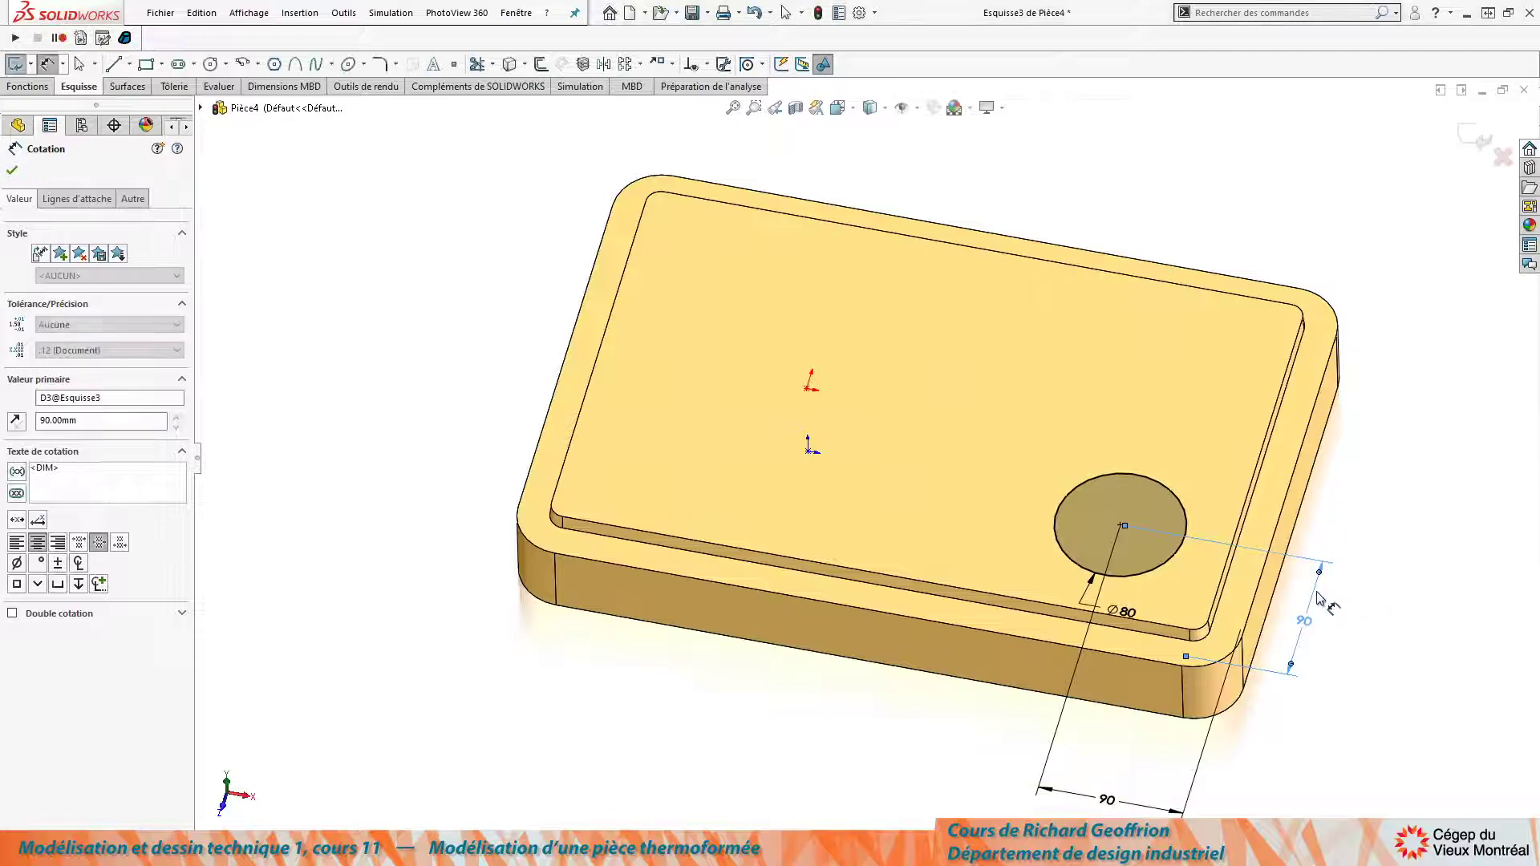
Check the cup section in the tray drawing and extrude the circle 35 mm with a 5° inward draft.
key(e)
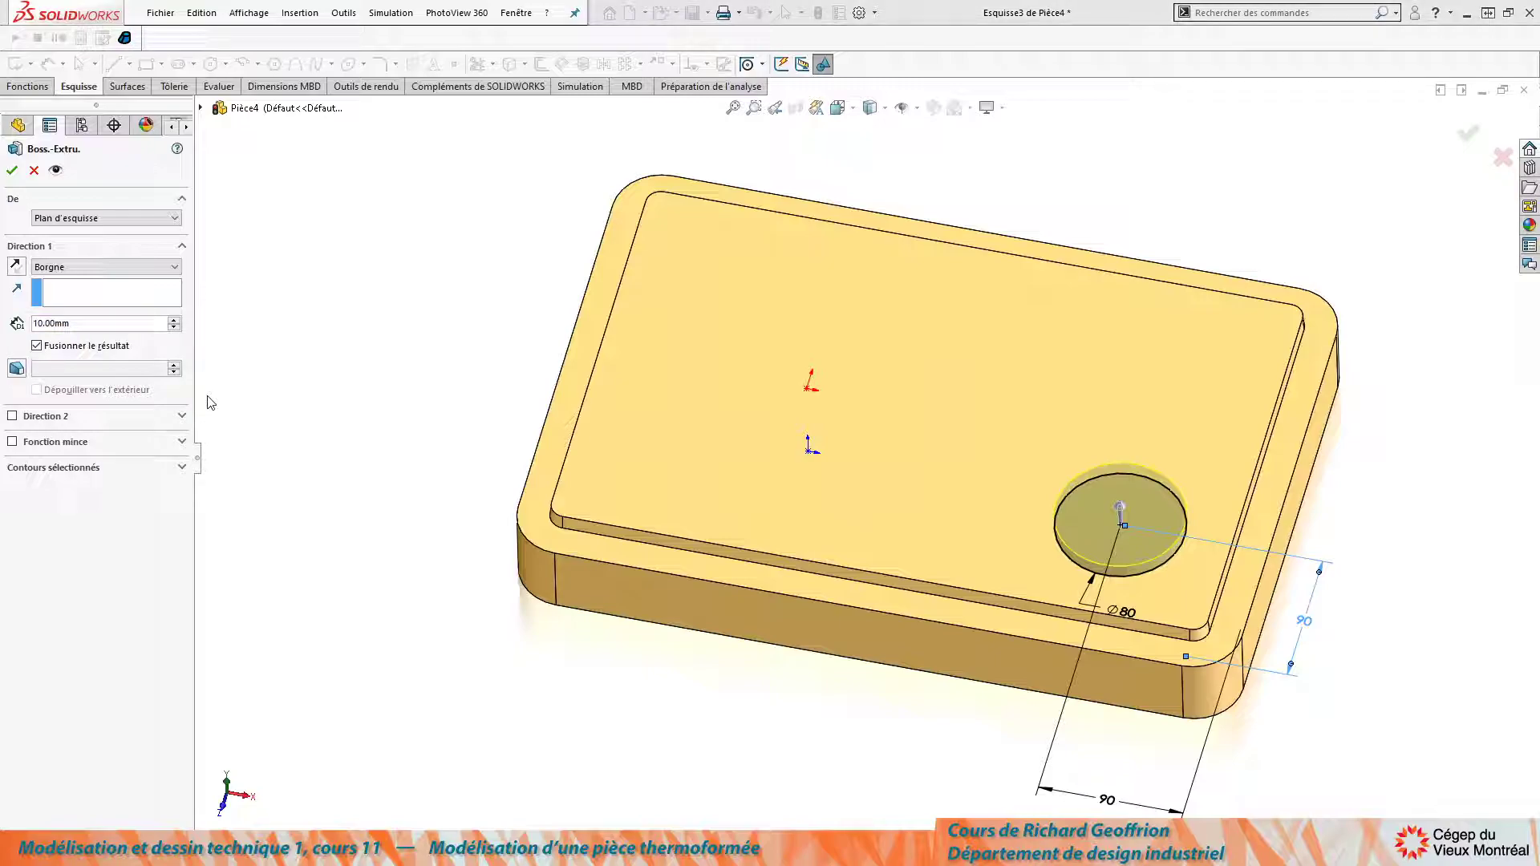
key(alt+Tab)
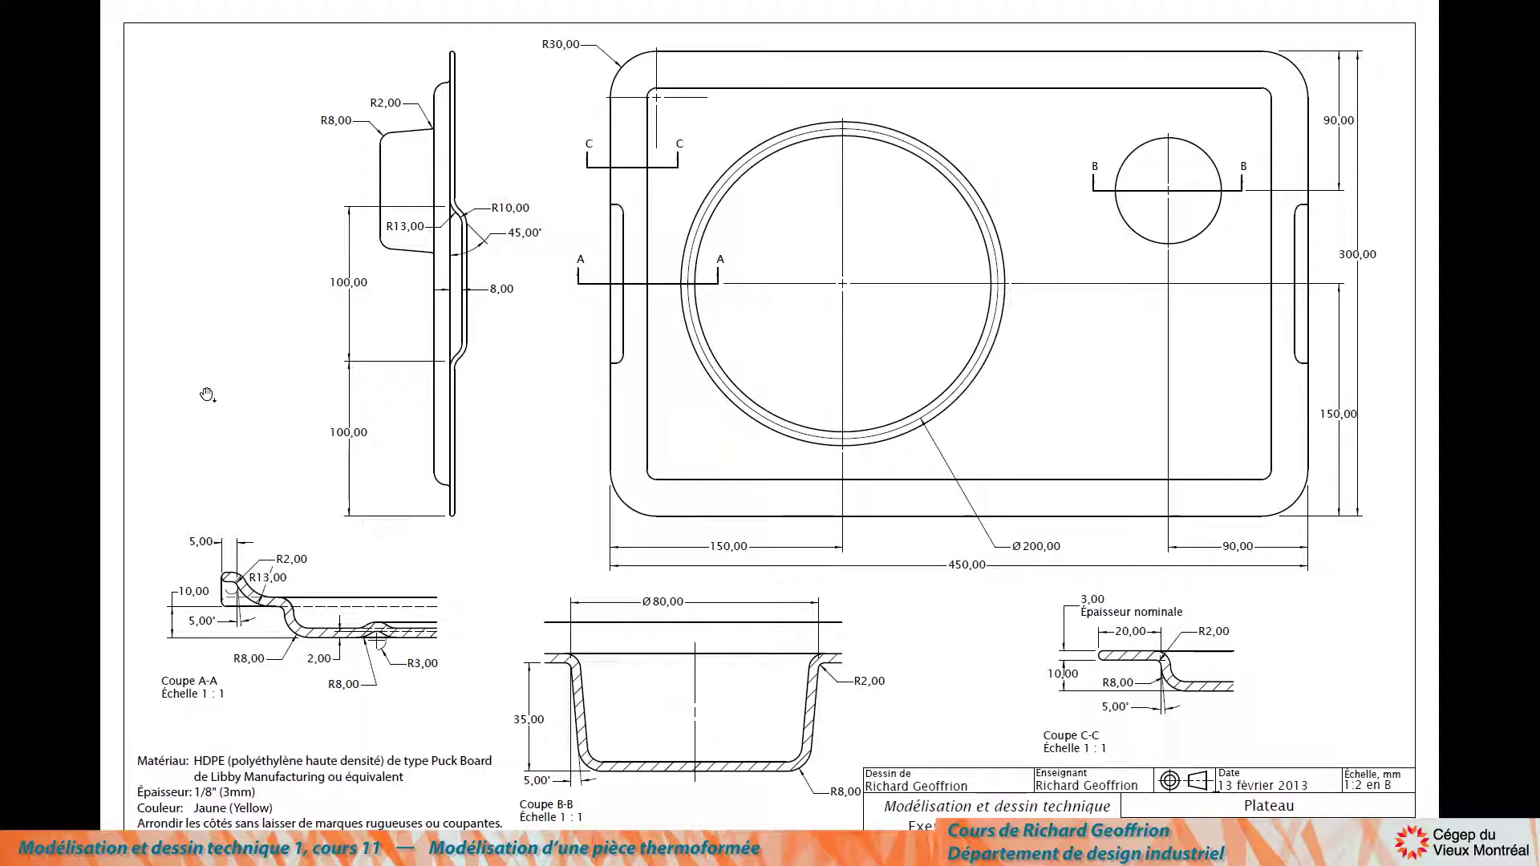
key(alt+Tab)
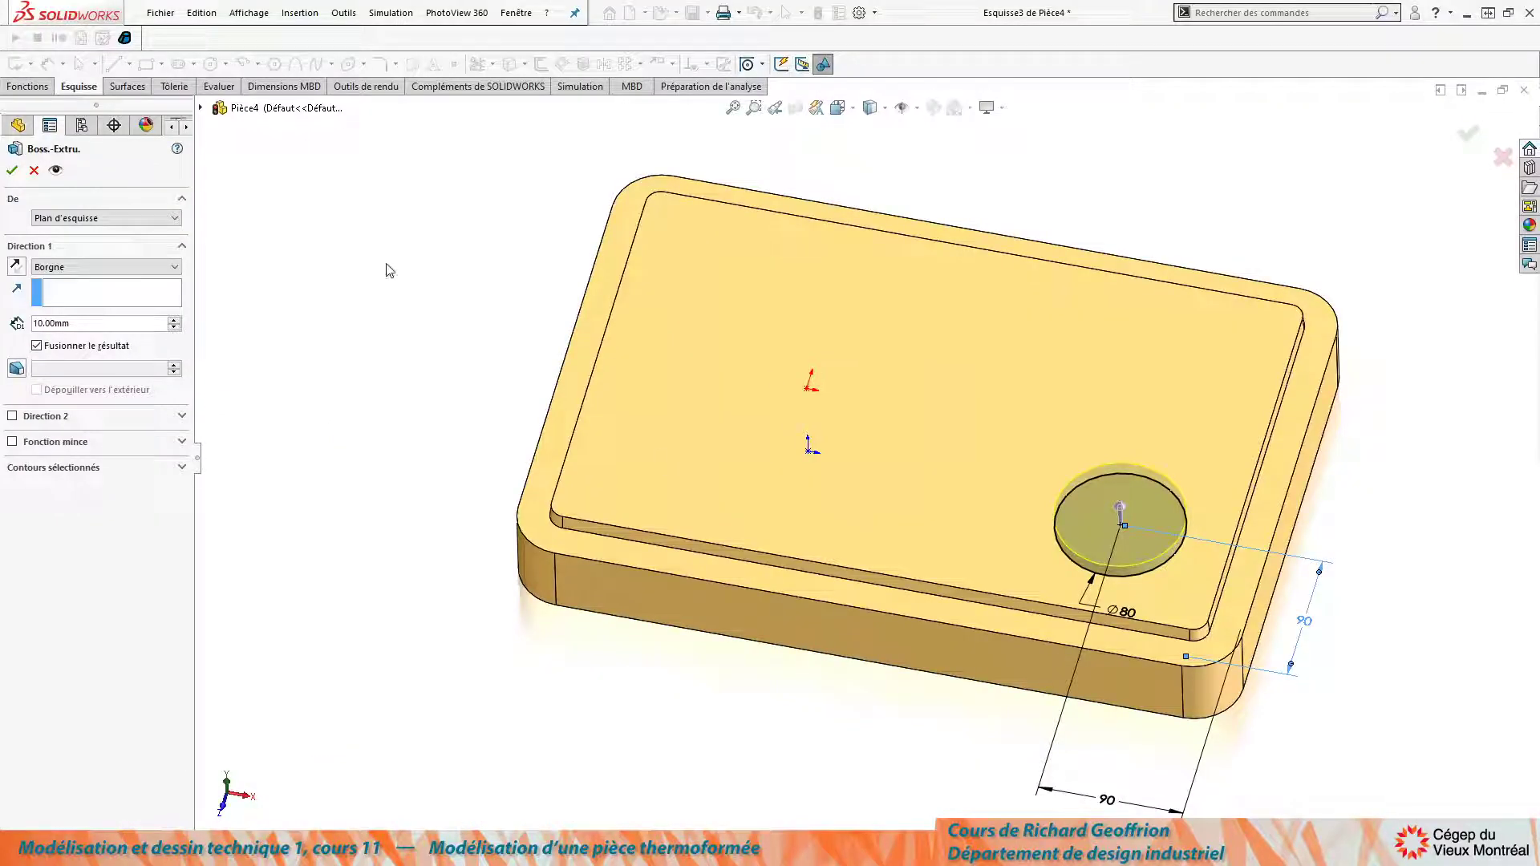
double_click(61, 323)
text(35)
key(Return)
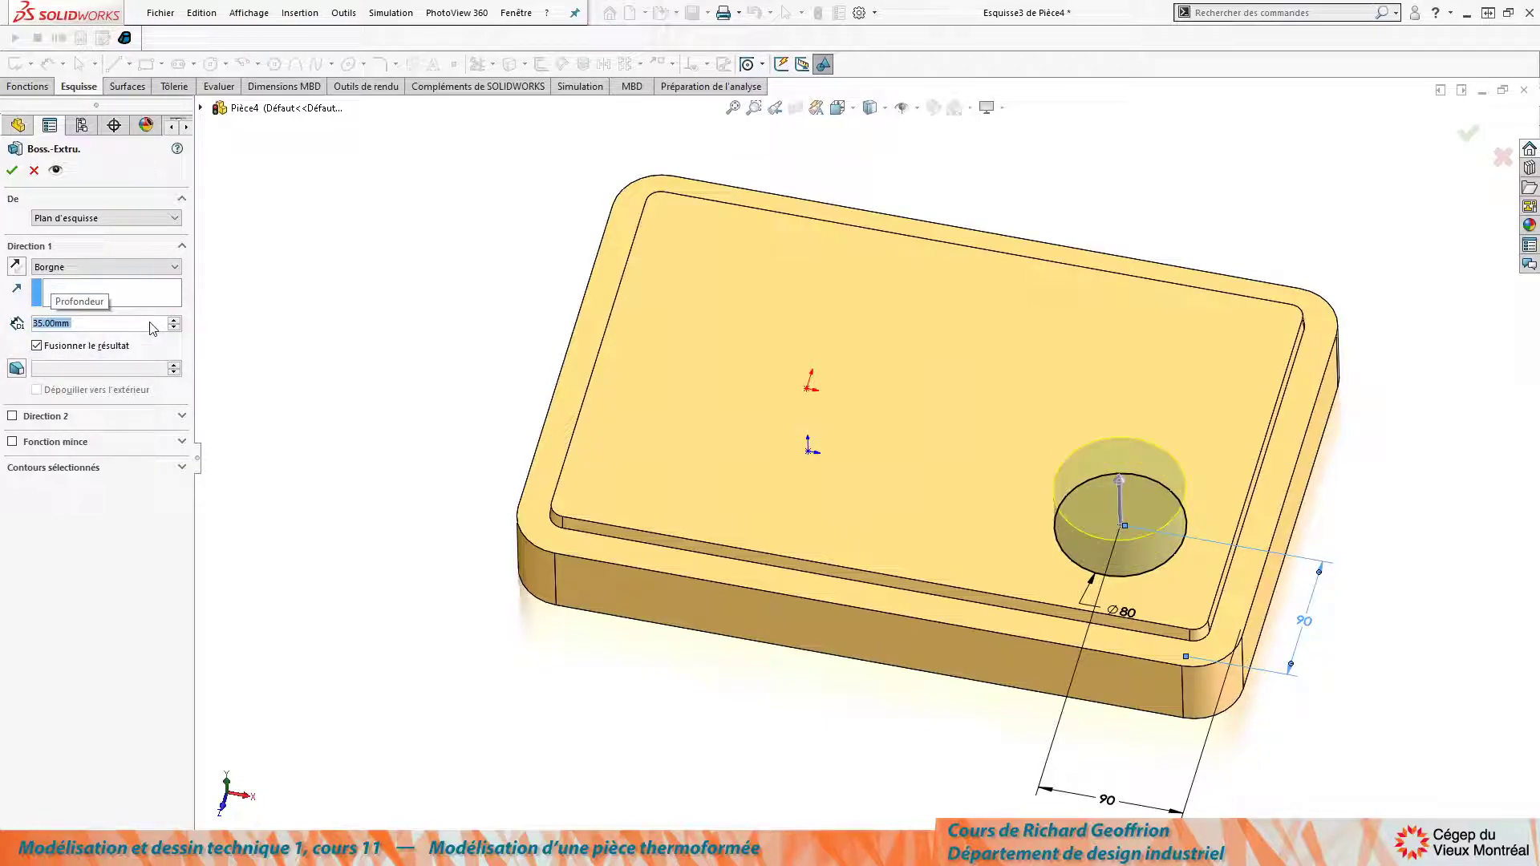
click(16, 370)
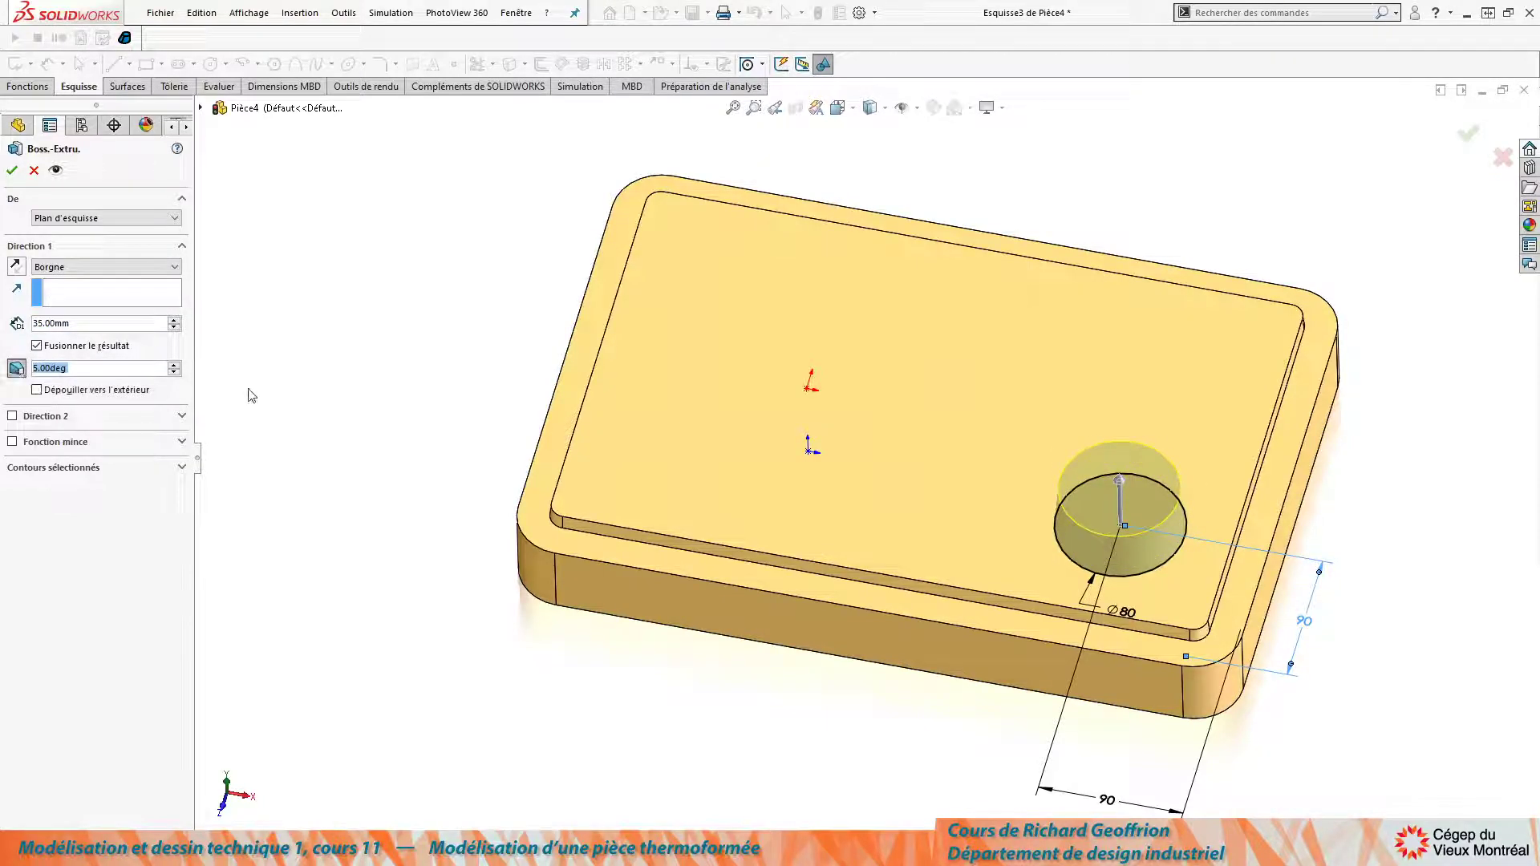
key(Return)
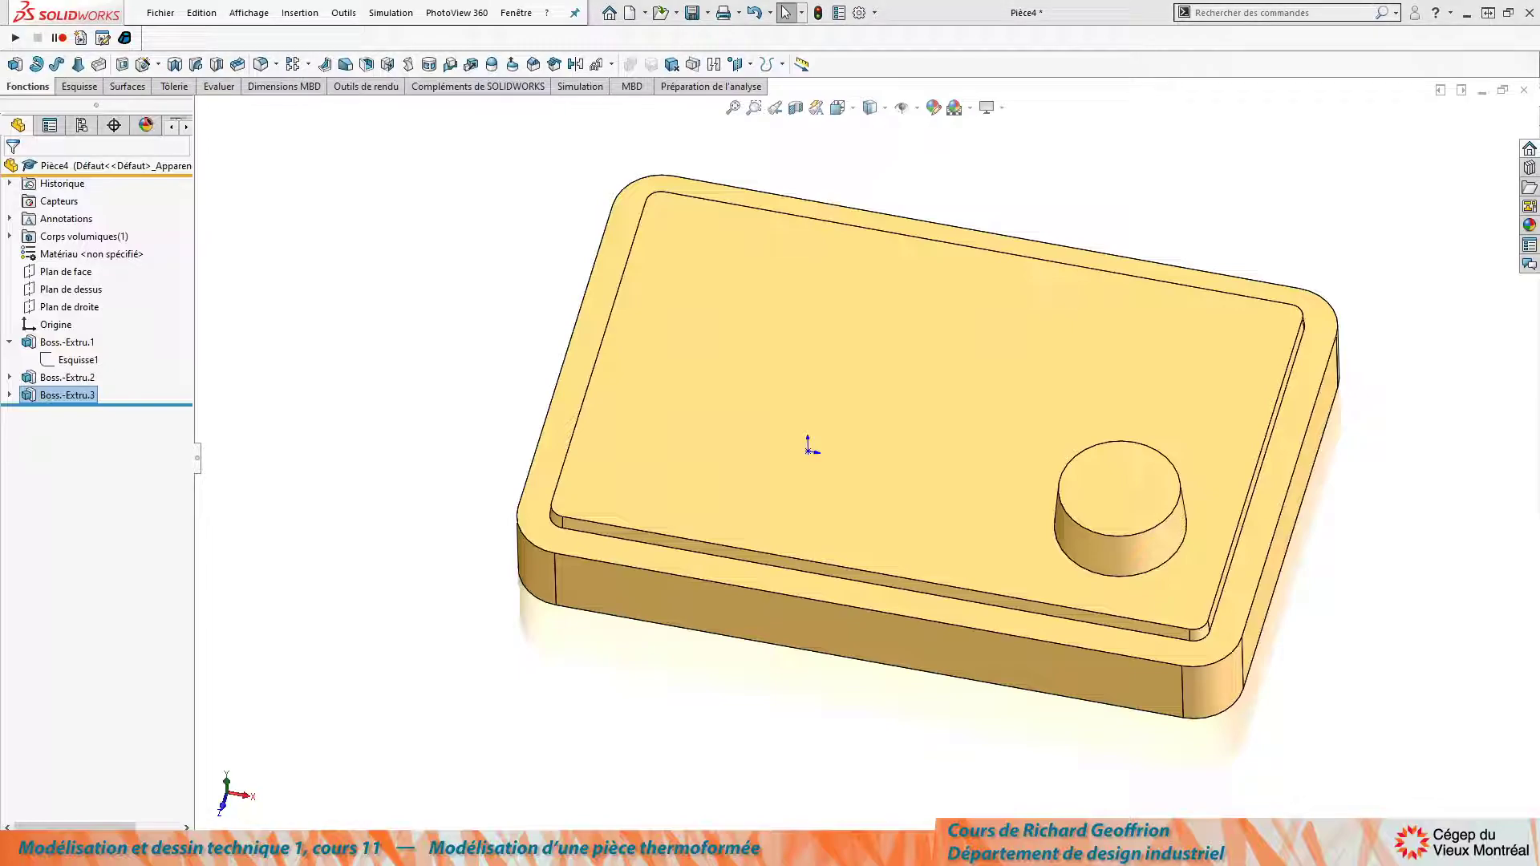
Start a sketch on Plan de face and draw a circle about 16.5 mm in diameter, centred on the raised platform's top edge.
middle_drag(763, 348, 784, 426)
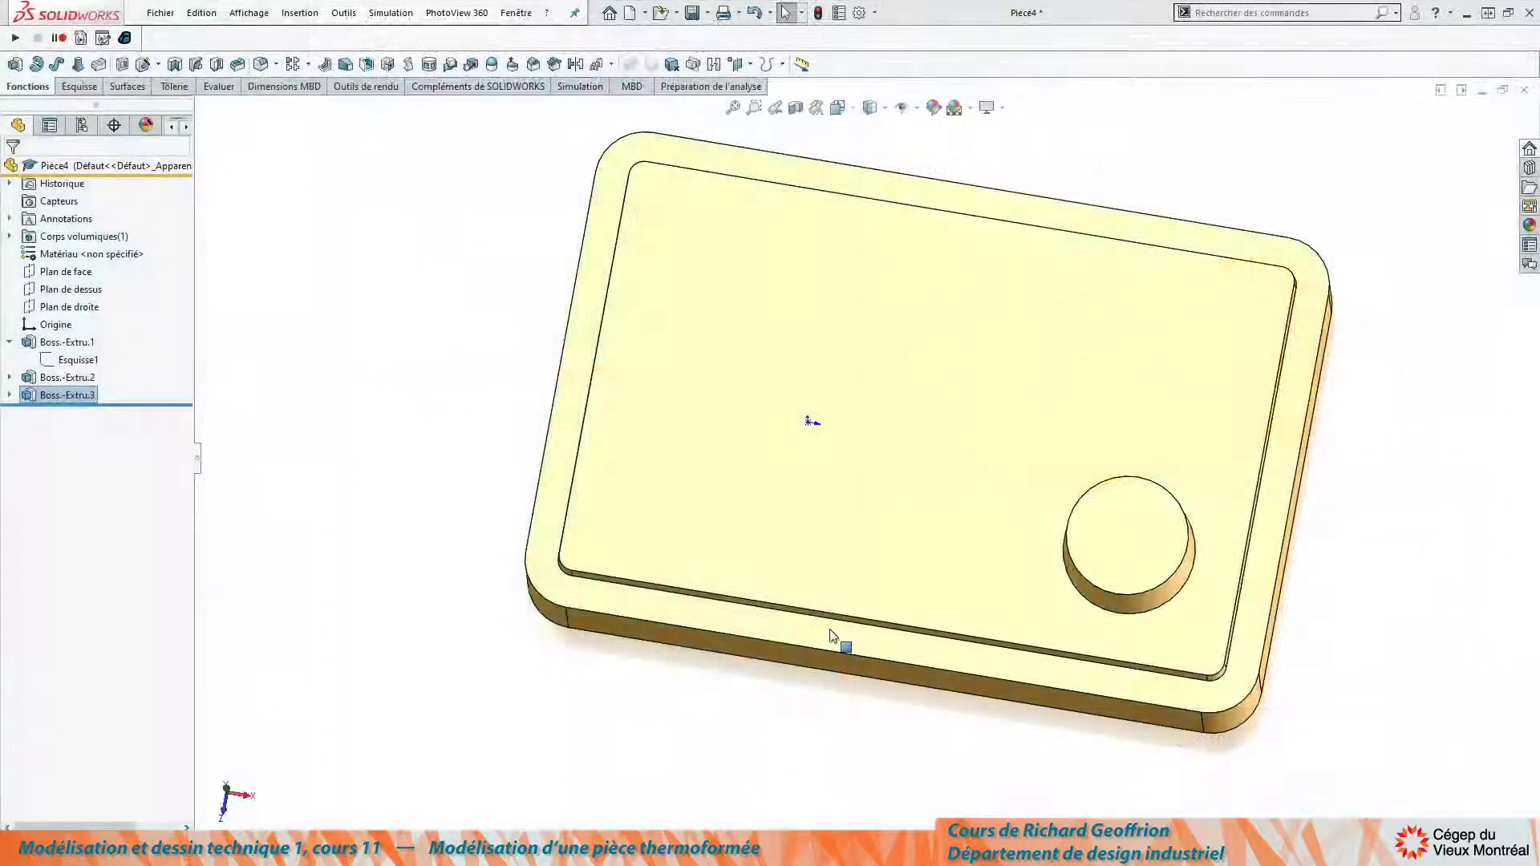
middle_drag(725, 440, 877, 598)
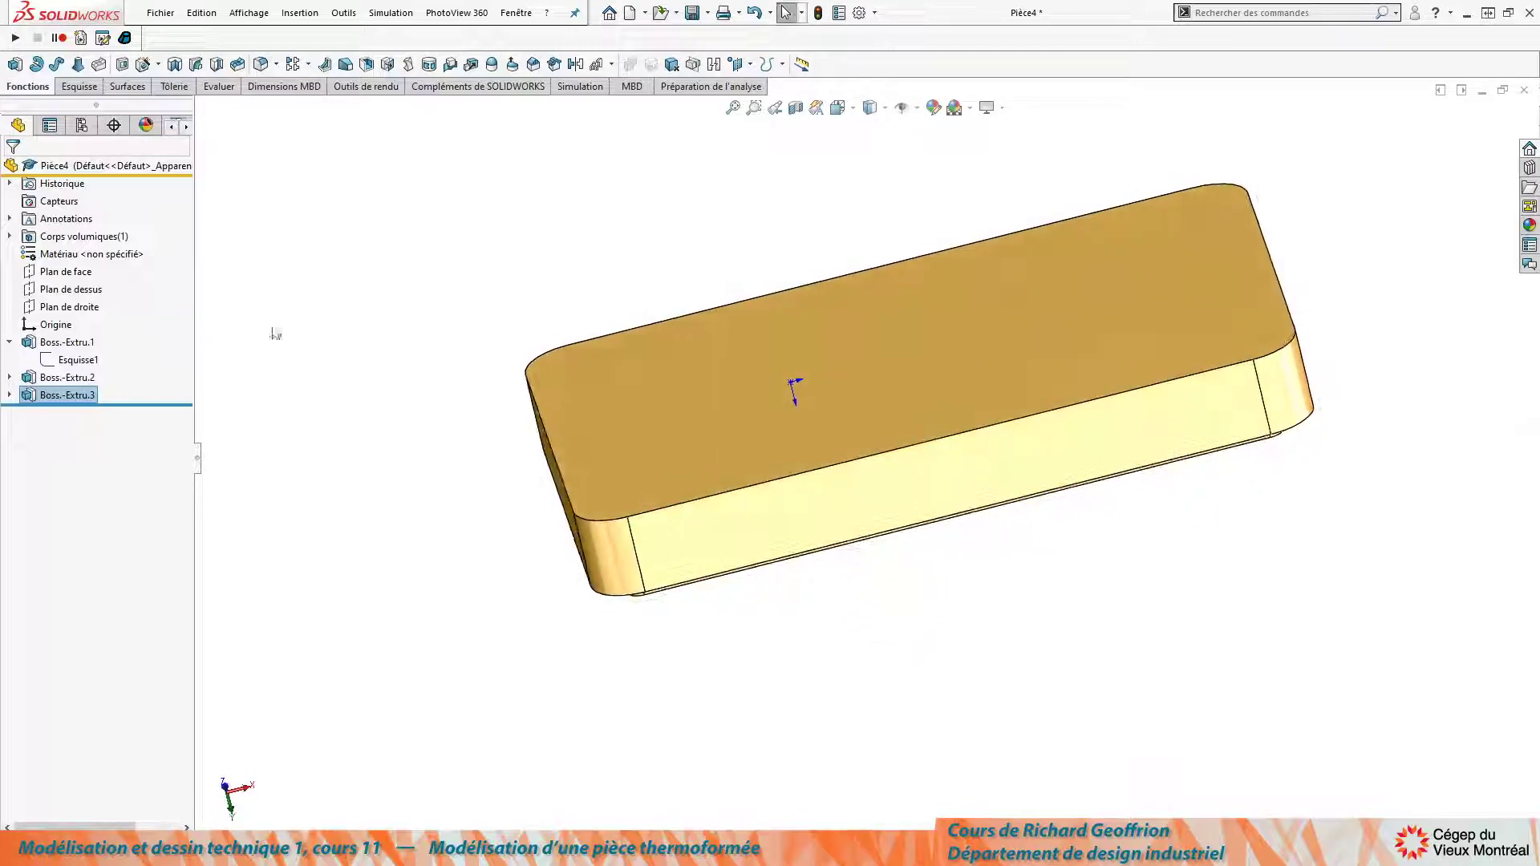
click(52, 273)
middle_drag(457, 509, 409, 451)
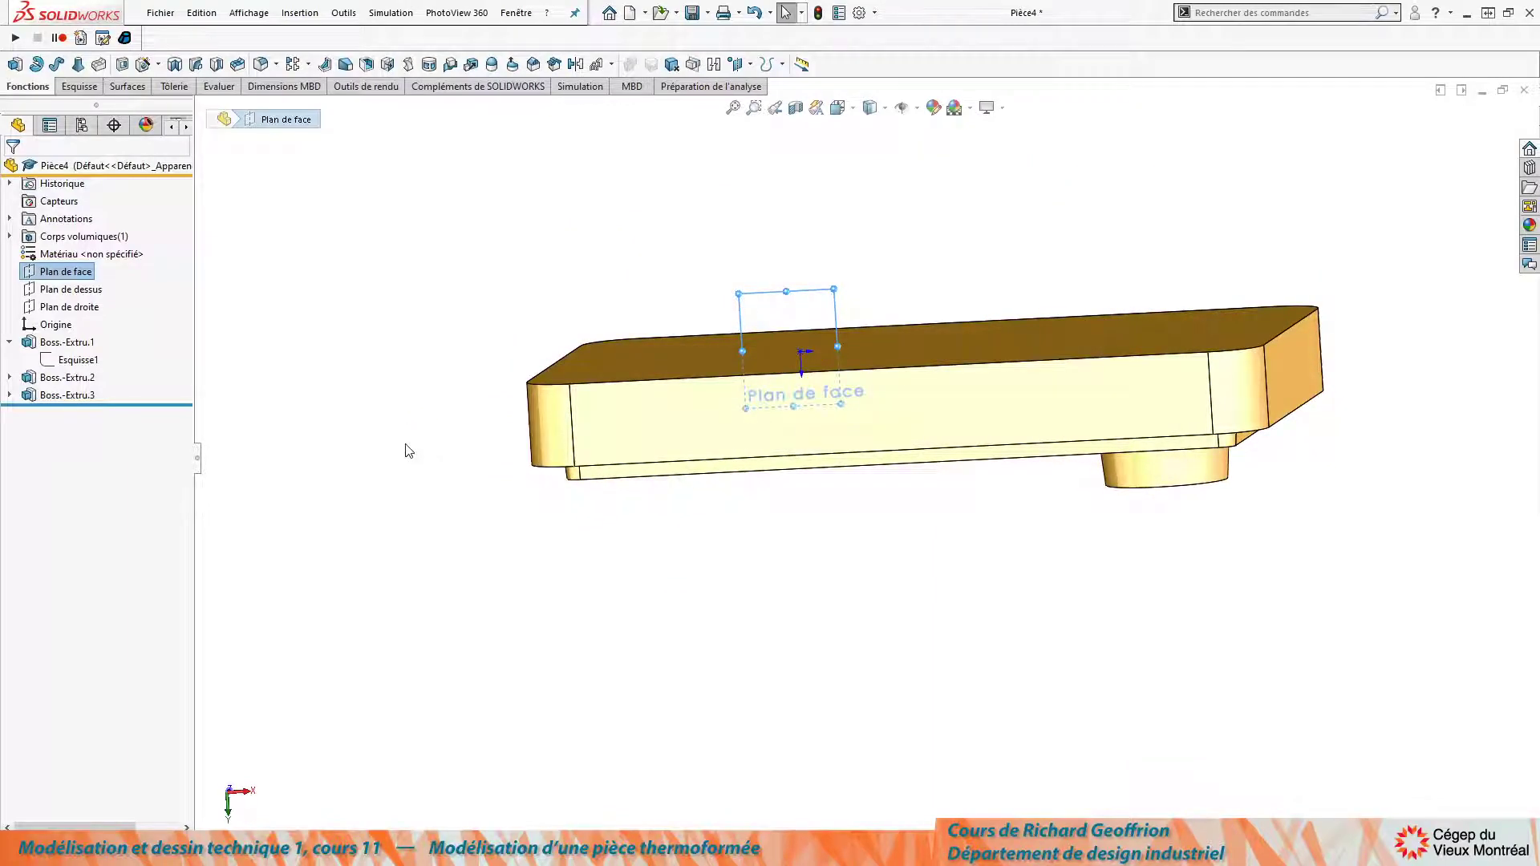
key(ctrl+8)
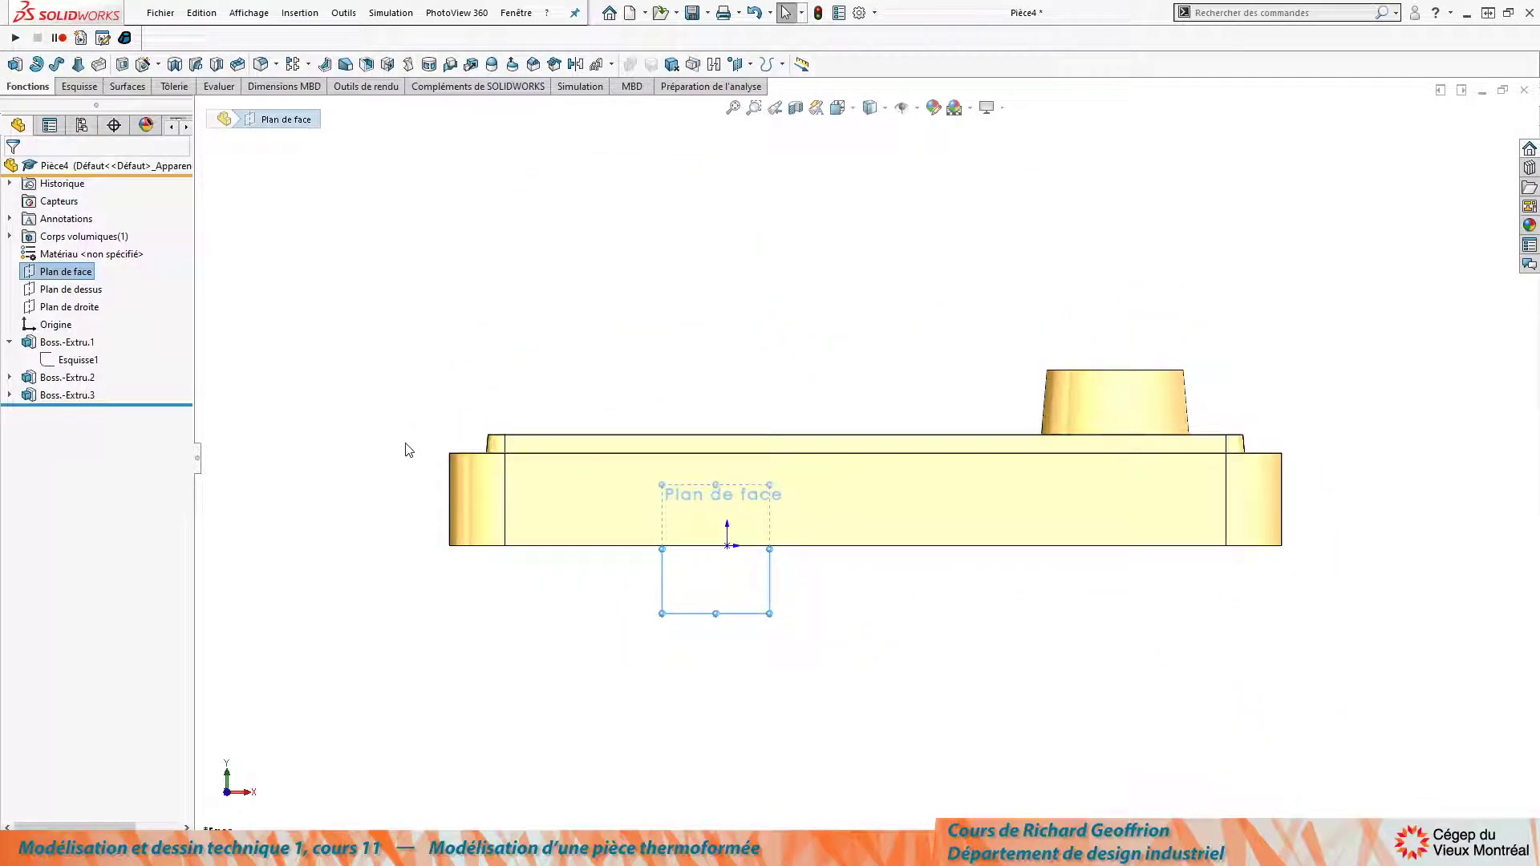
scroll(851, 556, down, 4)
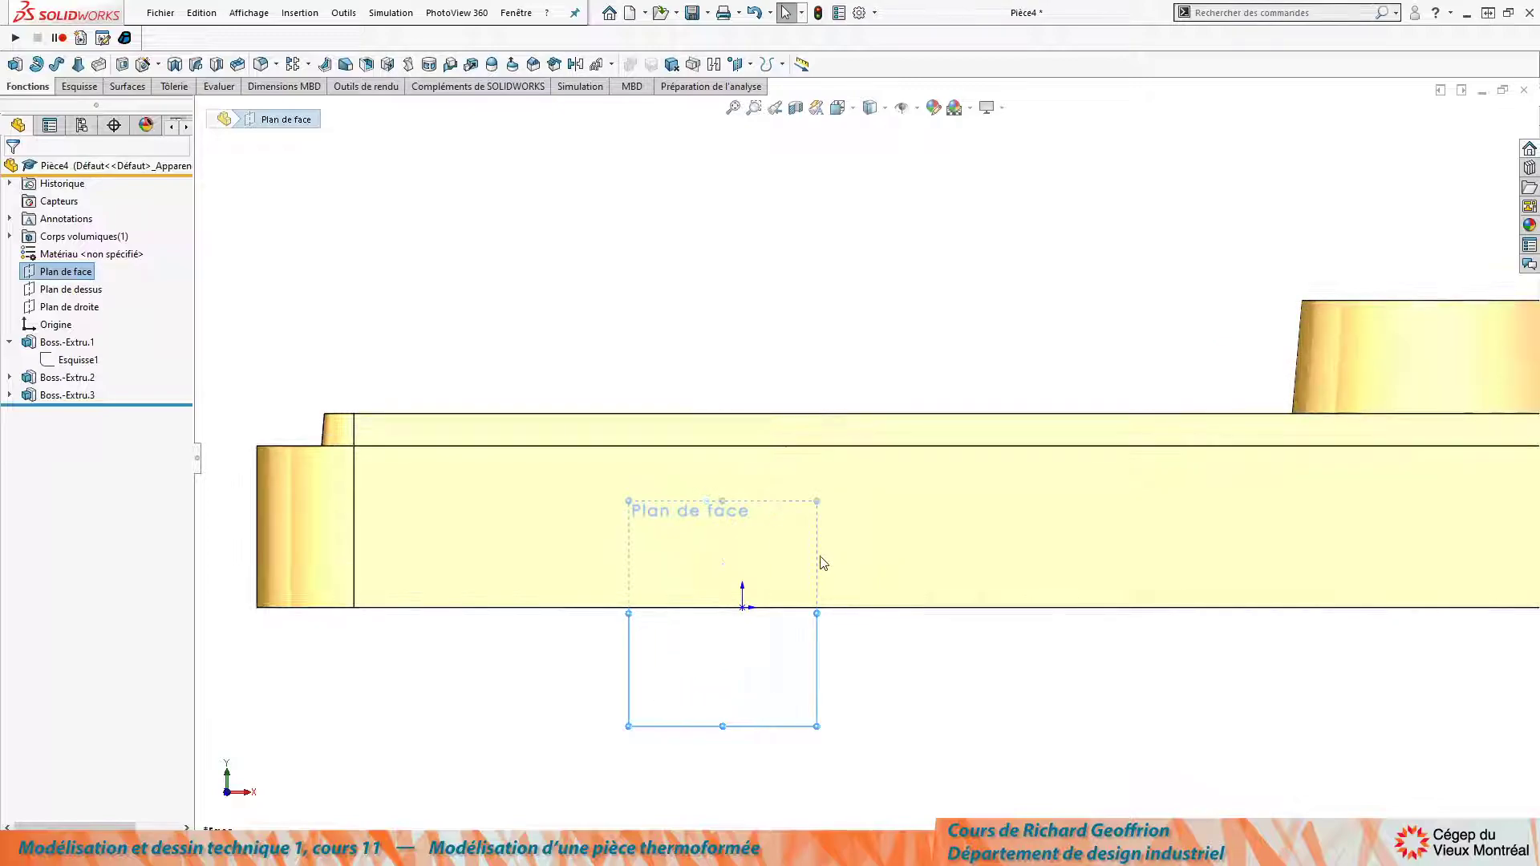
key(ctrl+2)
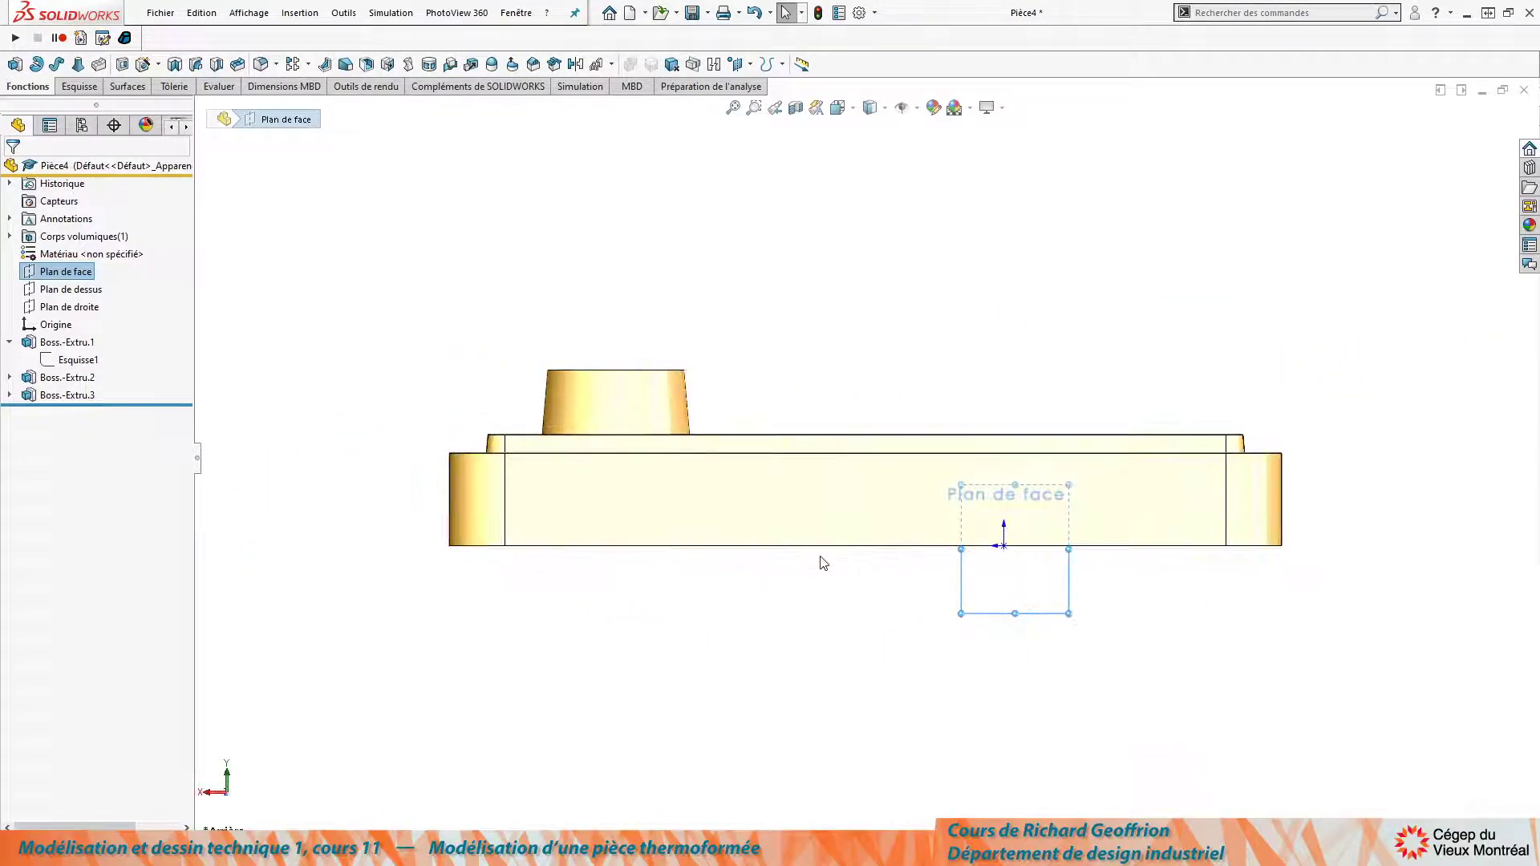
key(ctrl+1)
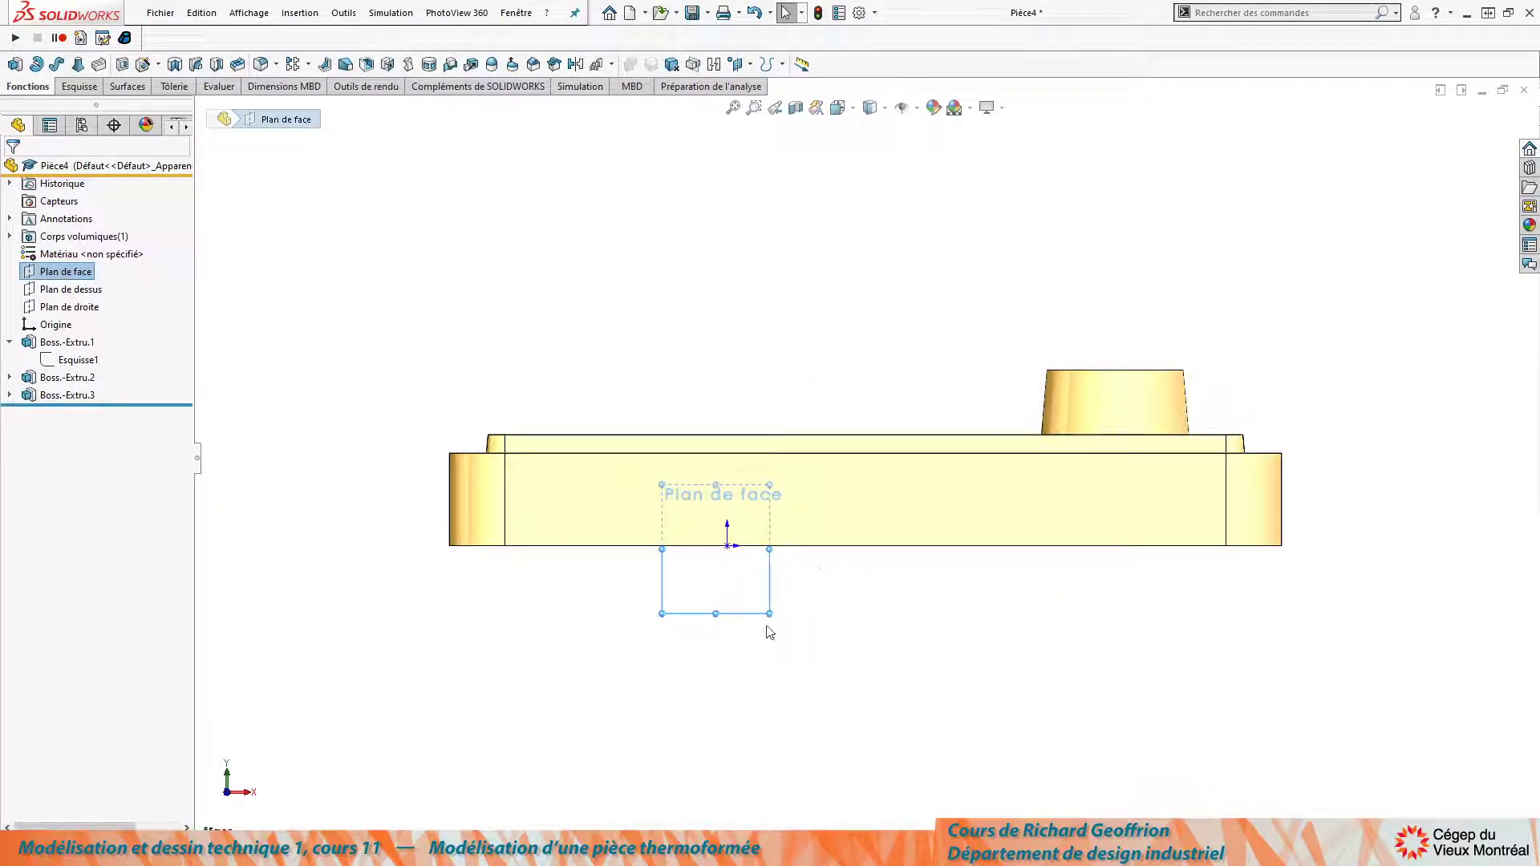
scroll(859, 522, down, 3)
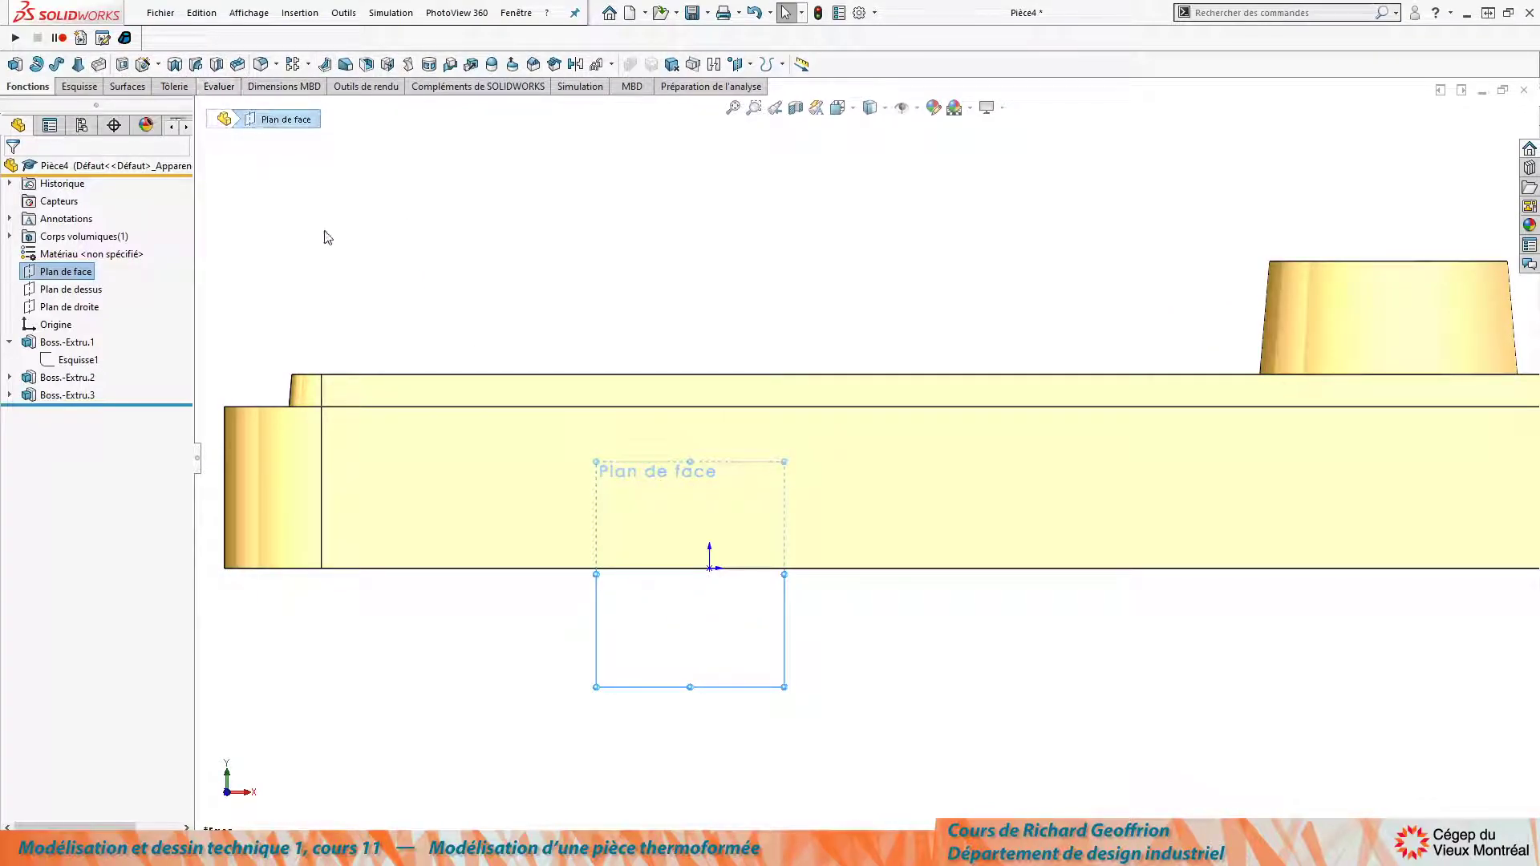
key(c)
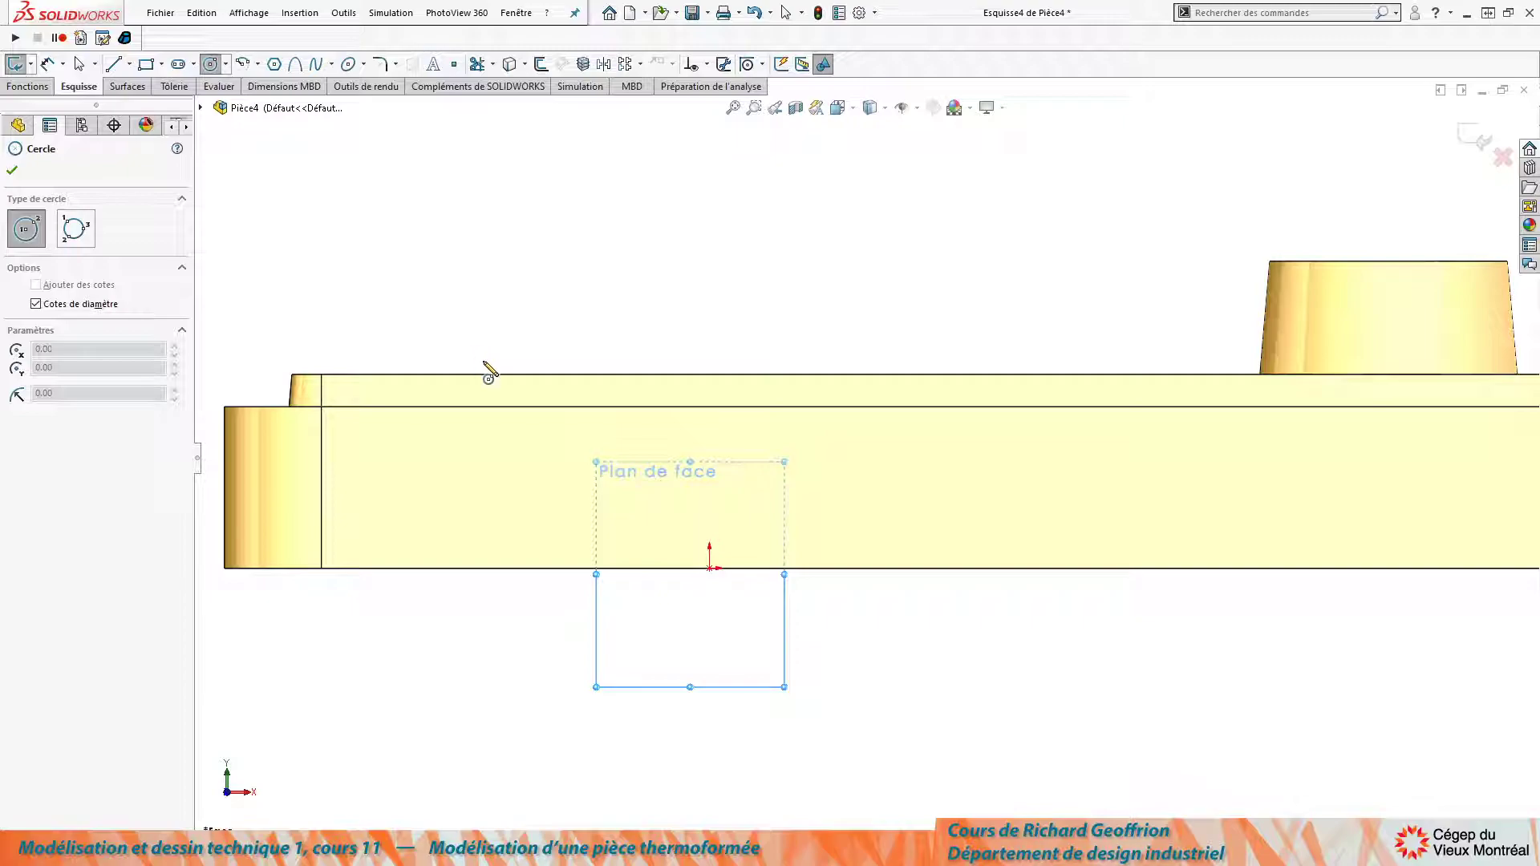
click(502, 375)
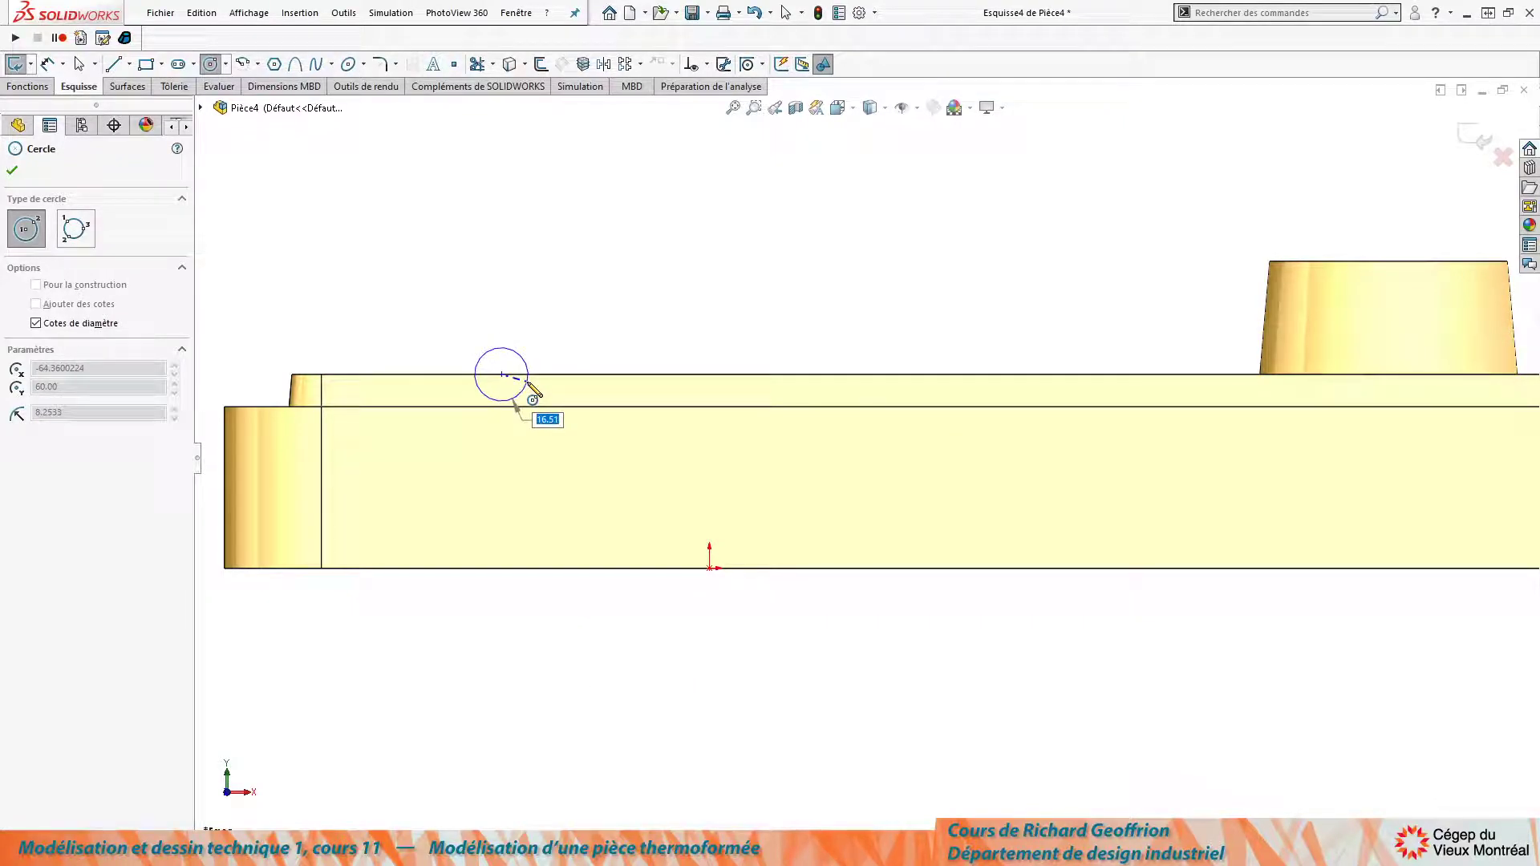
click(527, 383)
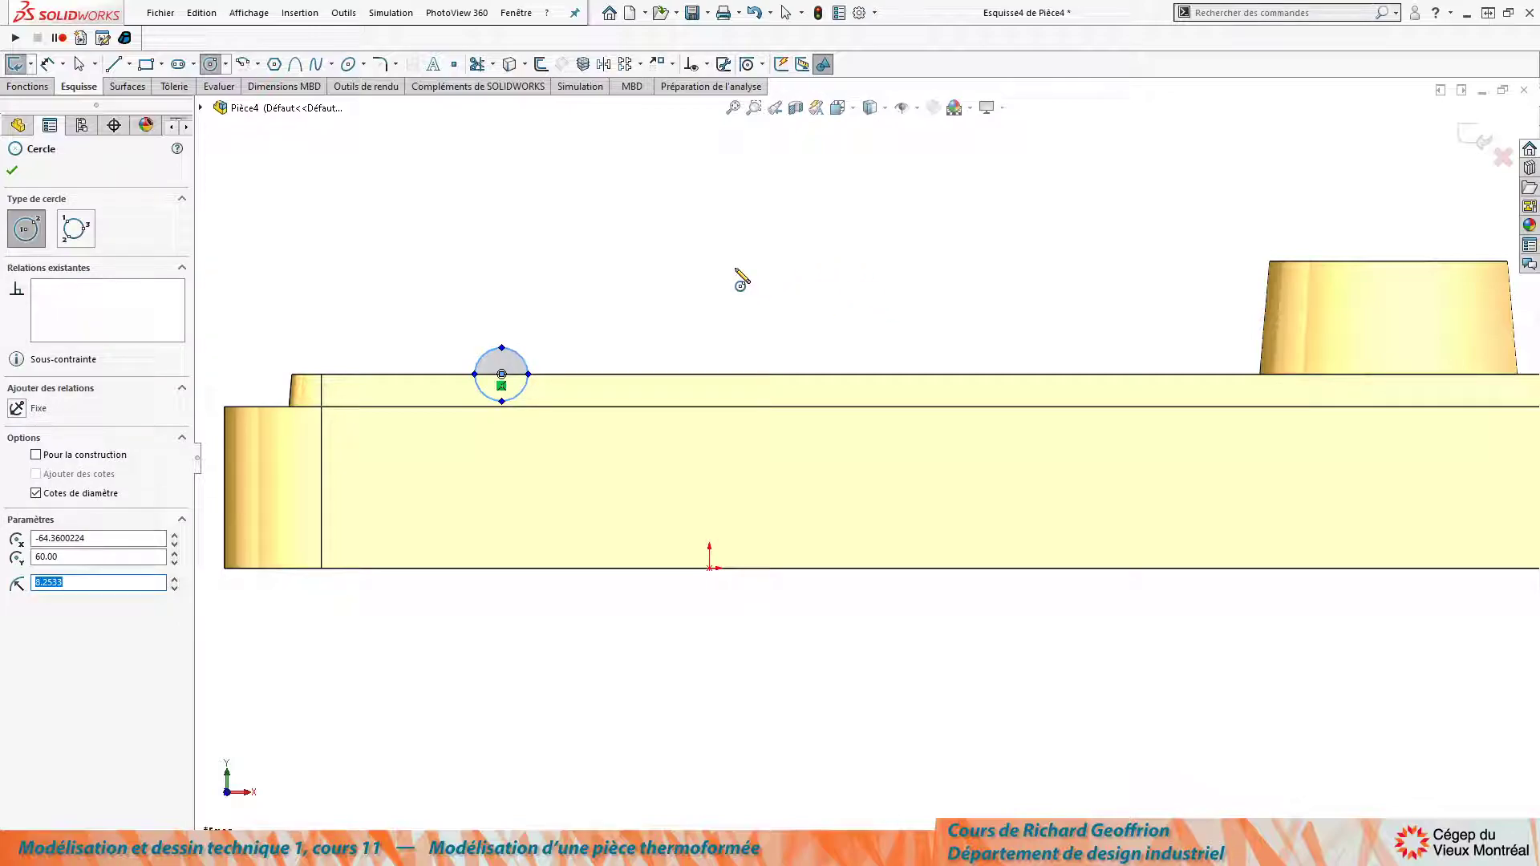
Check the bead radius in section A-A of the tray drawing and dimension the circle's diameter as 3*2 mm.
click(46, 63)
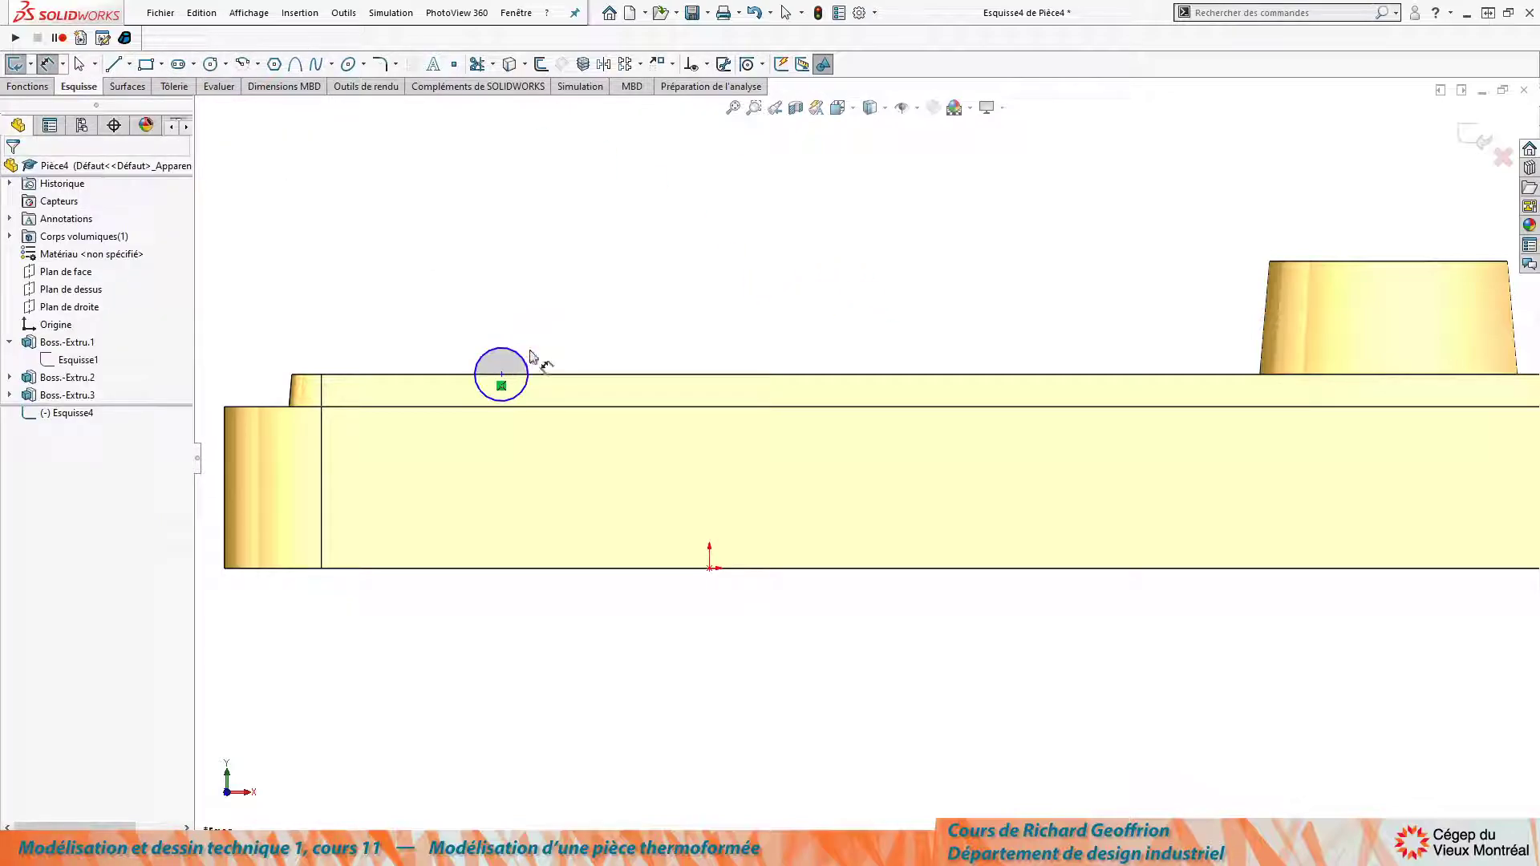
click(518, 353)
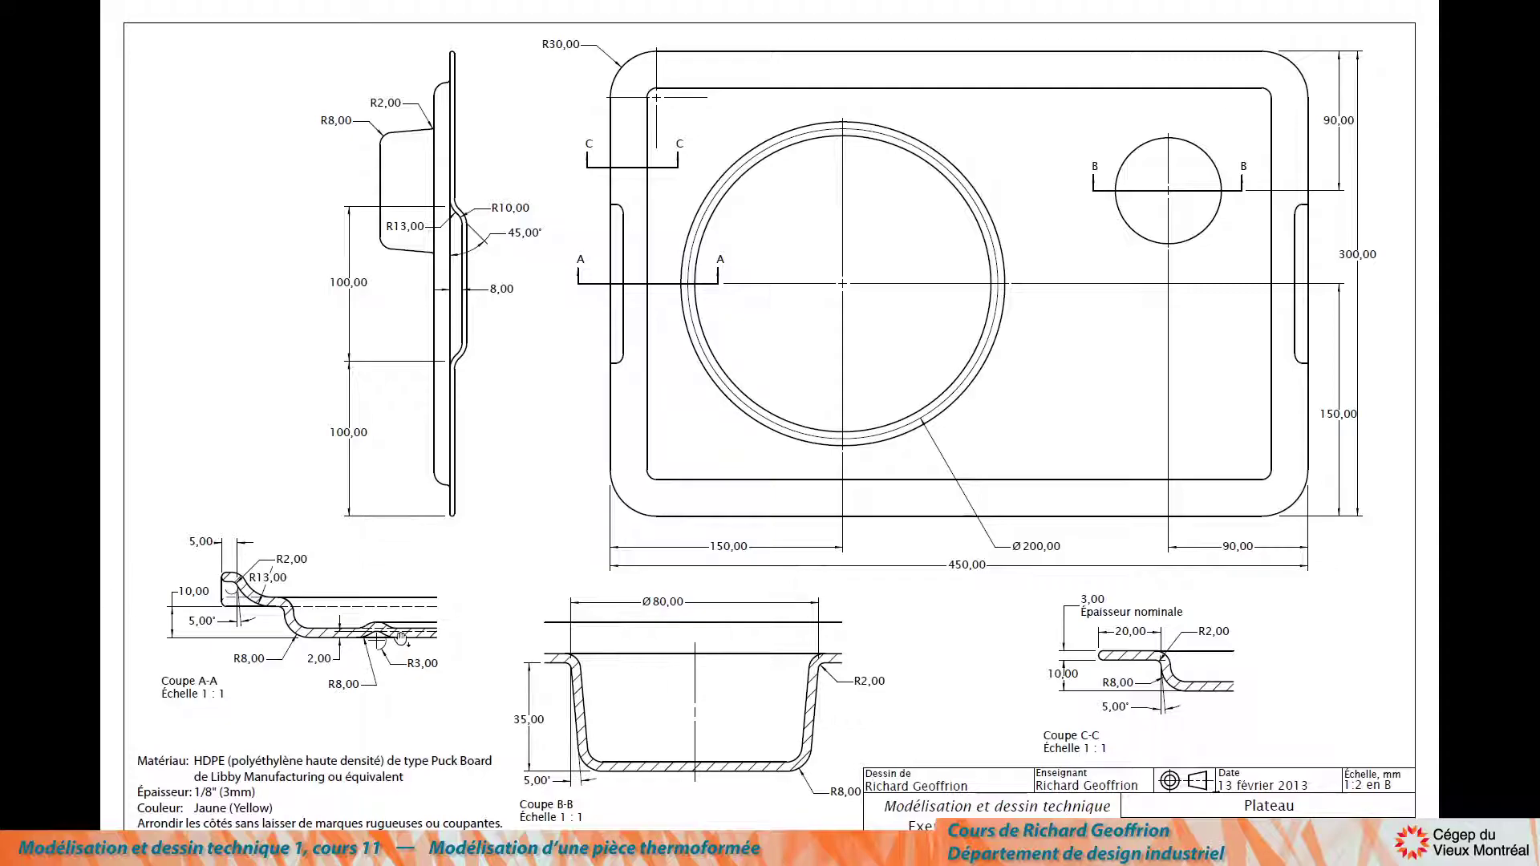
ctrl+scroll(401, 641, up, 5)
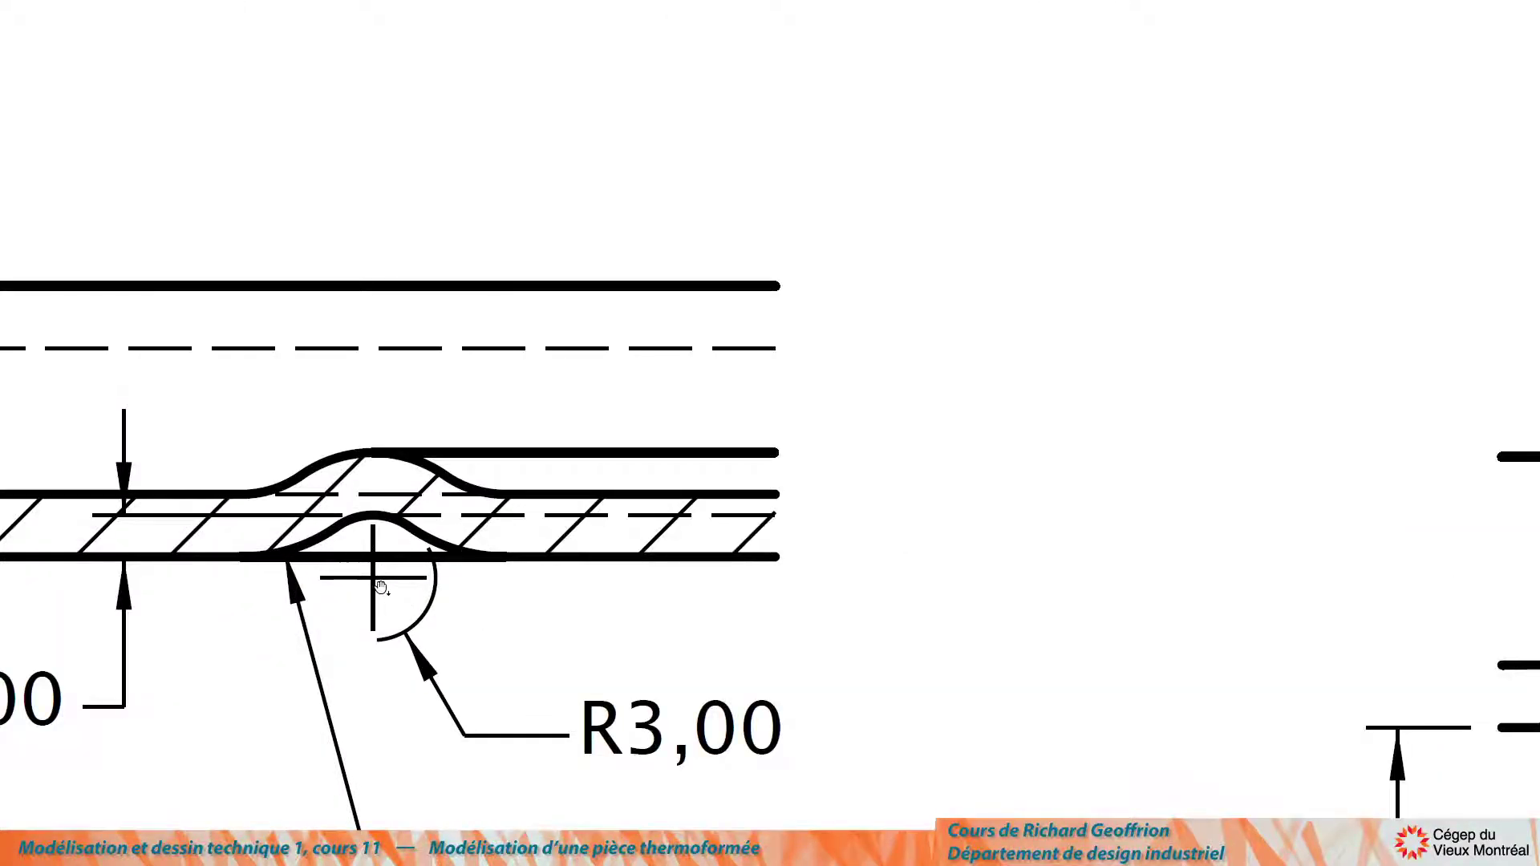
key(alt+Tab)
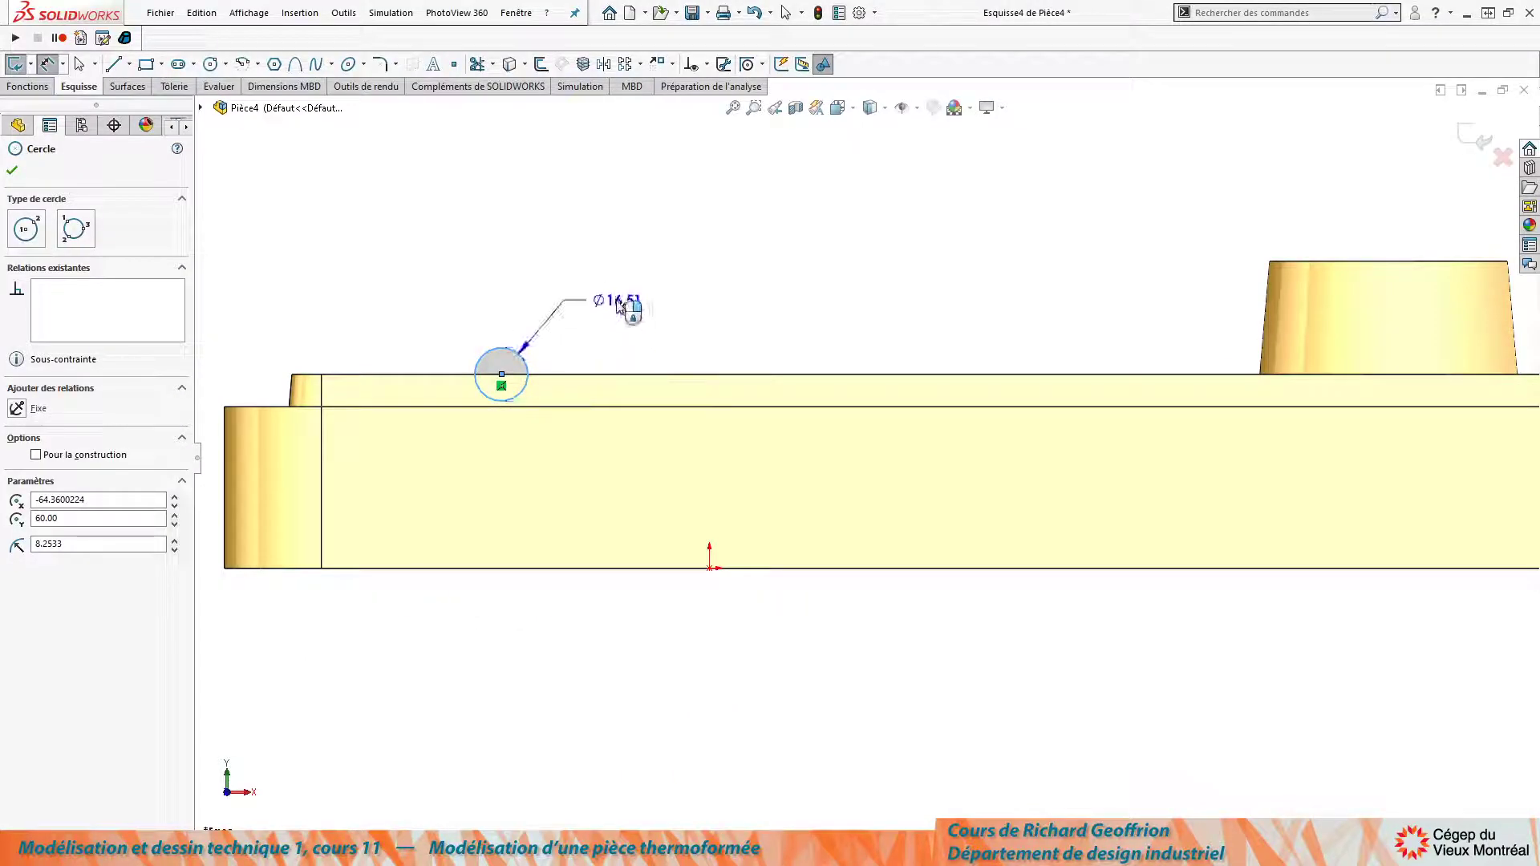
click(622, 303)
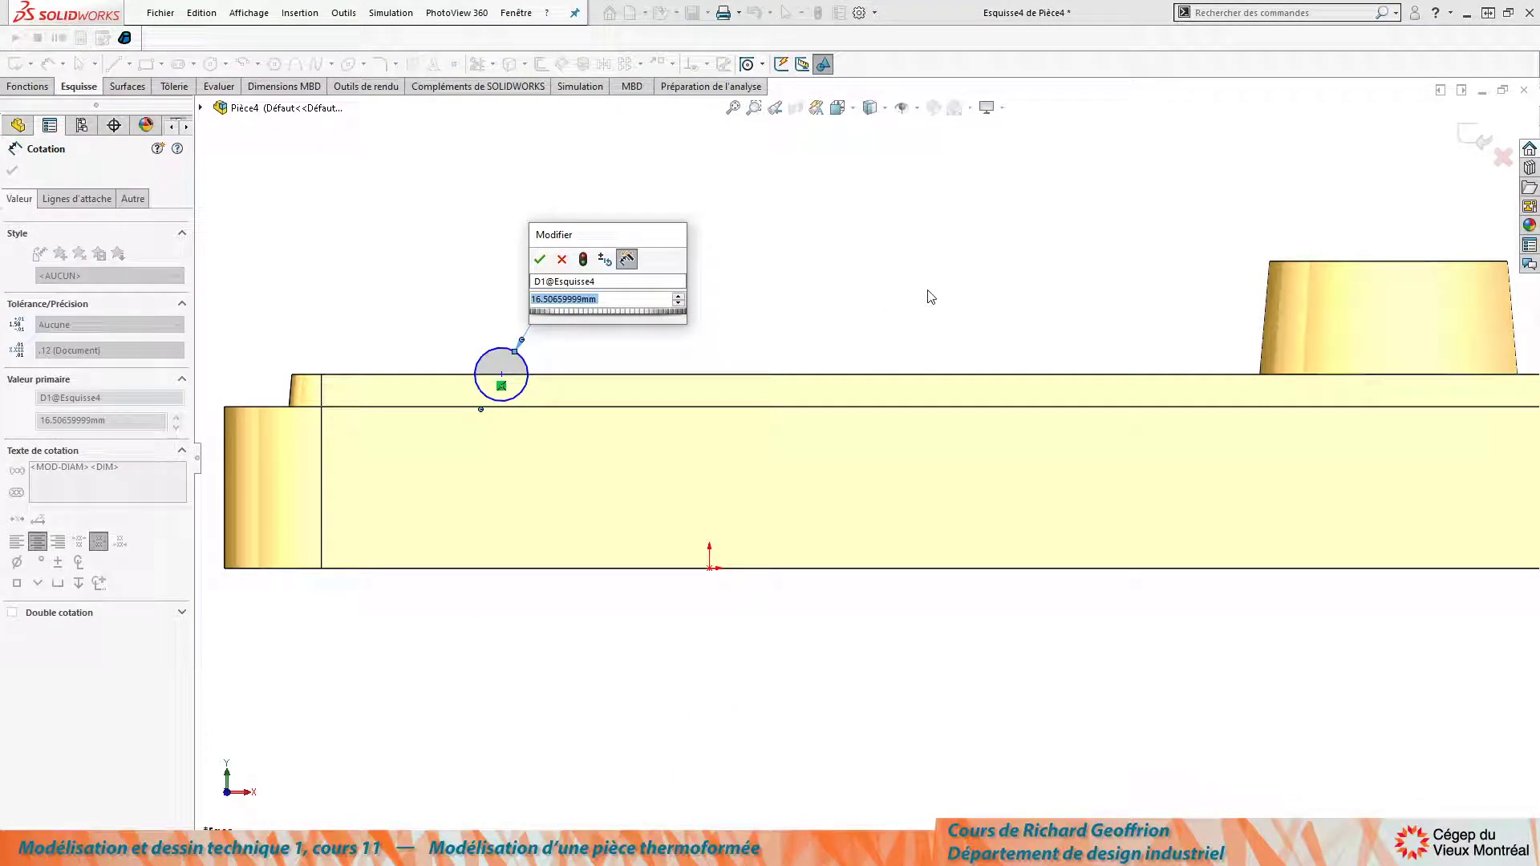
text(3*2)
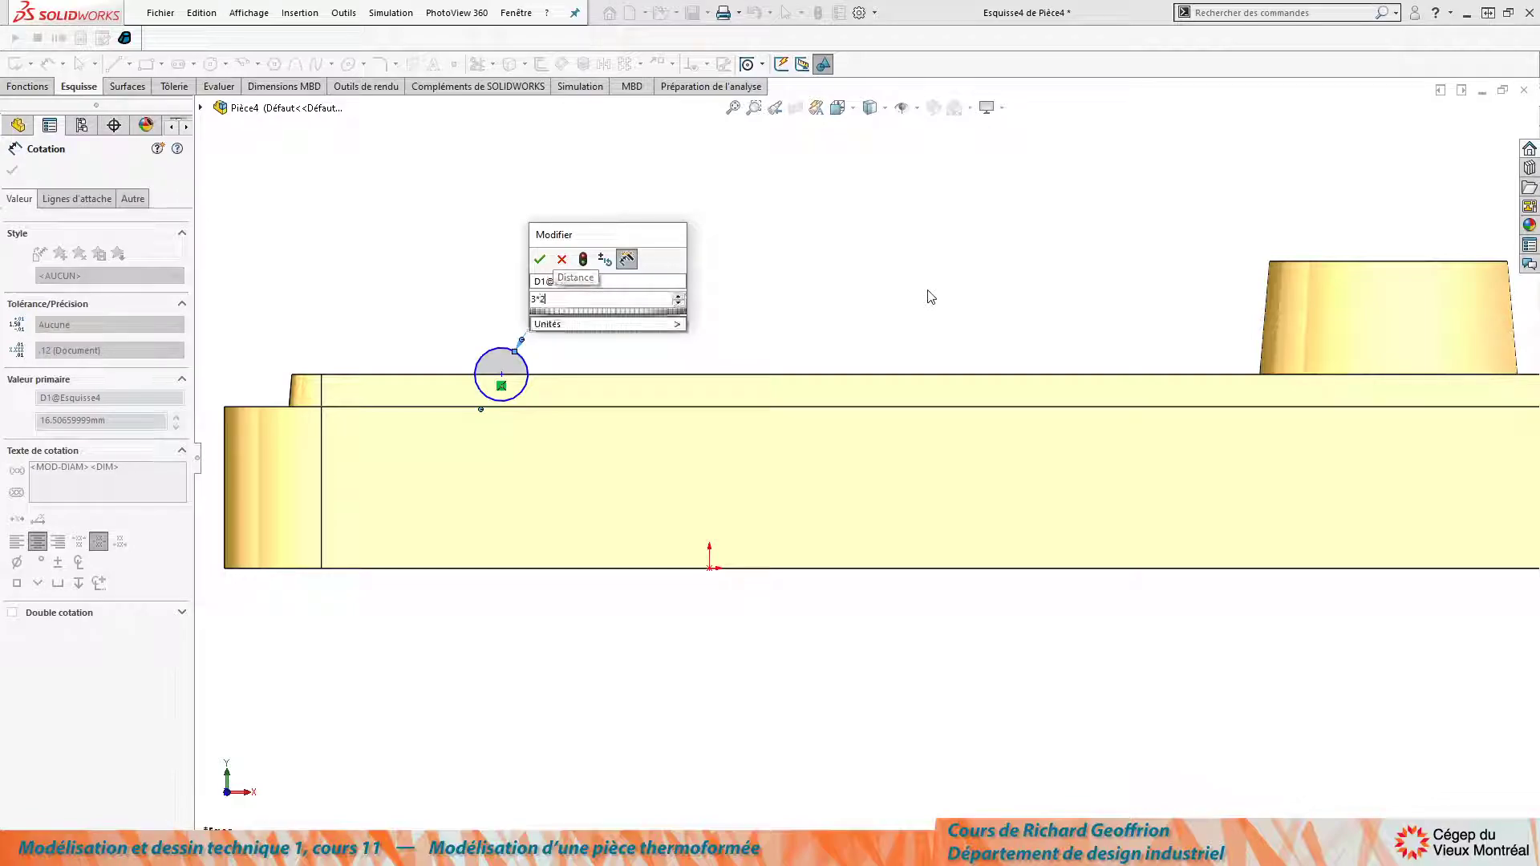
key(Return)
Move the small circle's dimension closer to the circle and display it as a radius.
scroll(510, 369, down, 7)
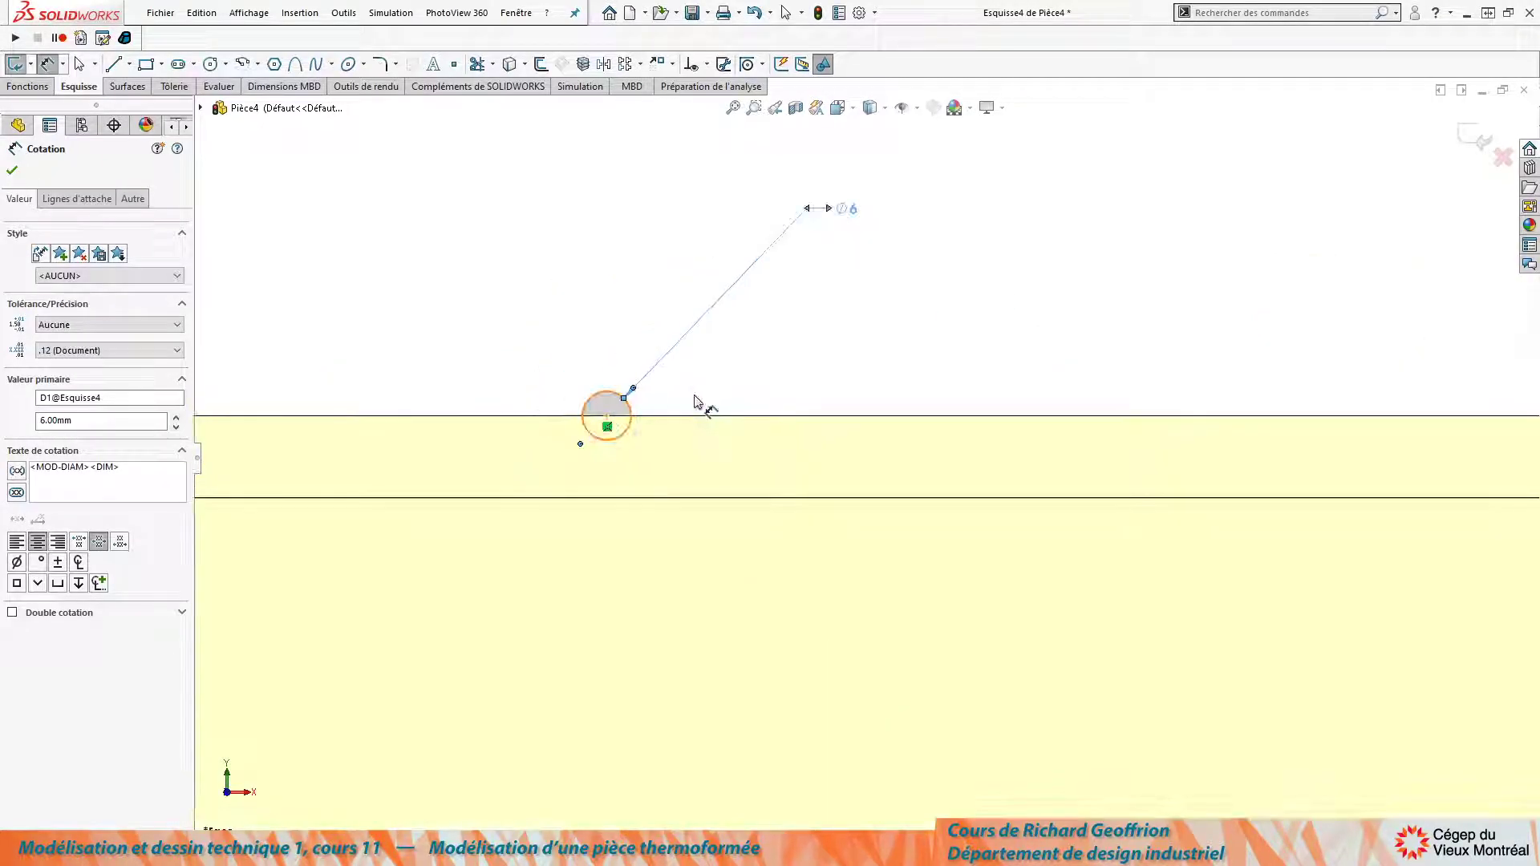
drag(977, 130, 729, 348)
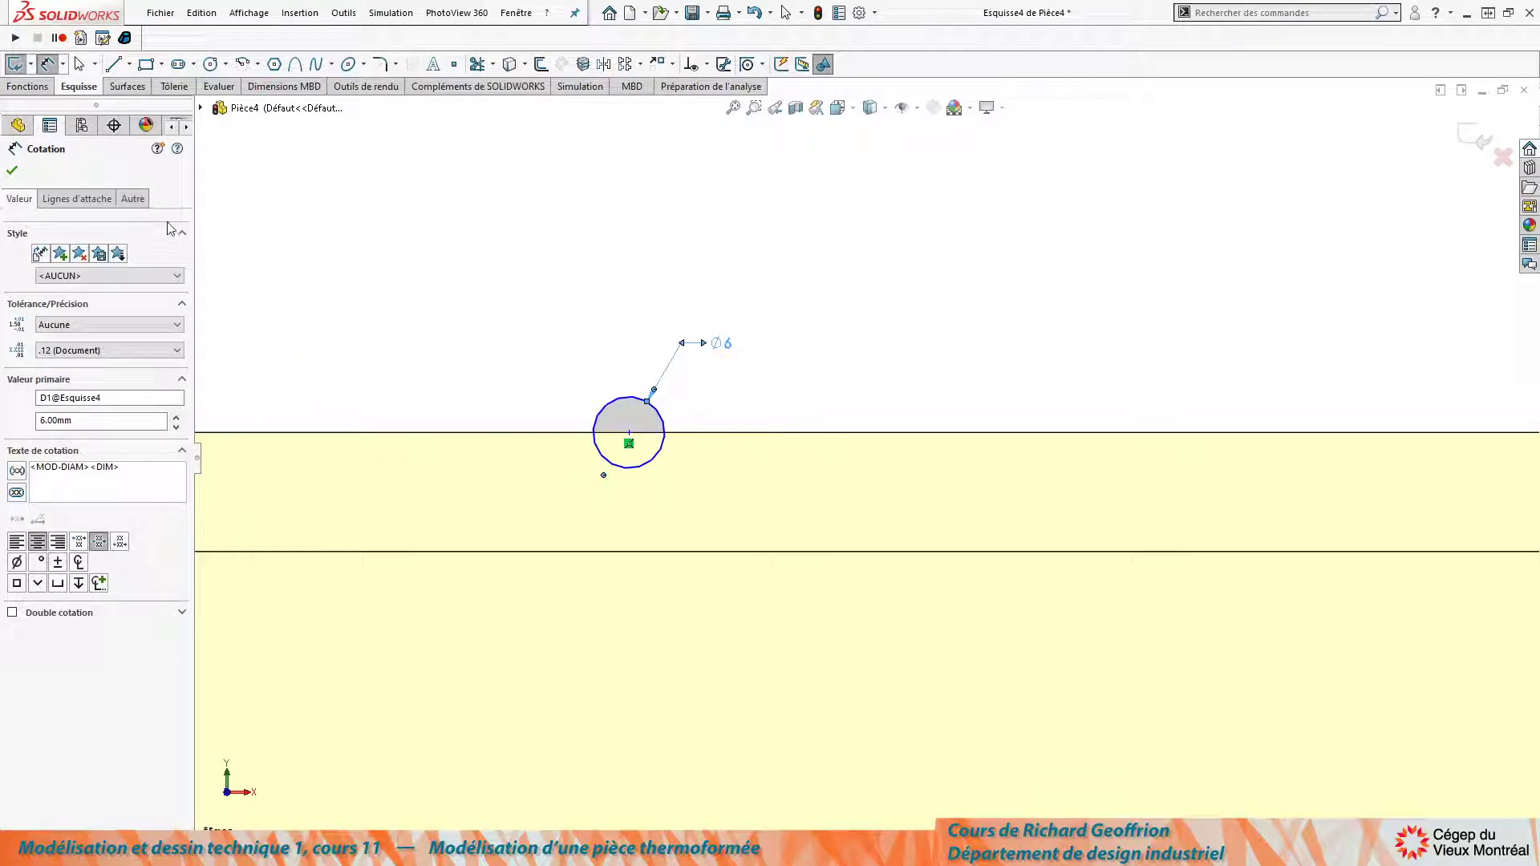
click(64, 200)
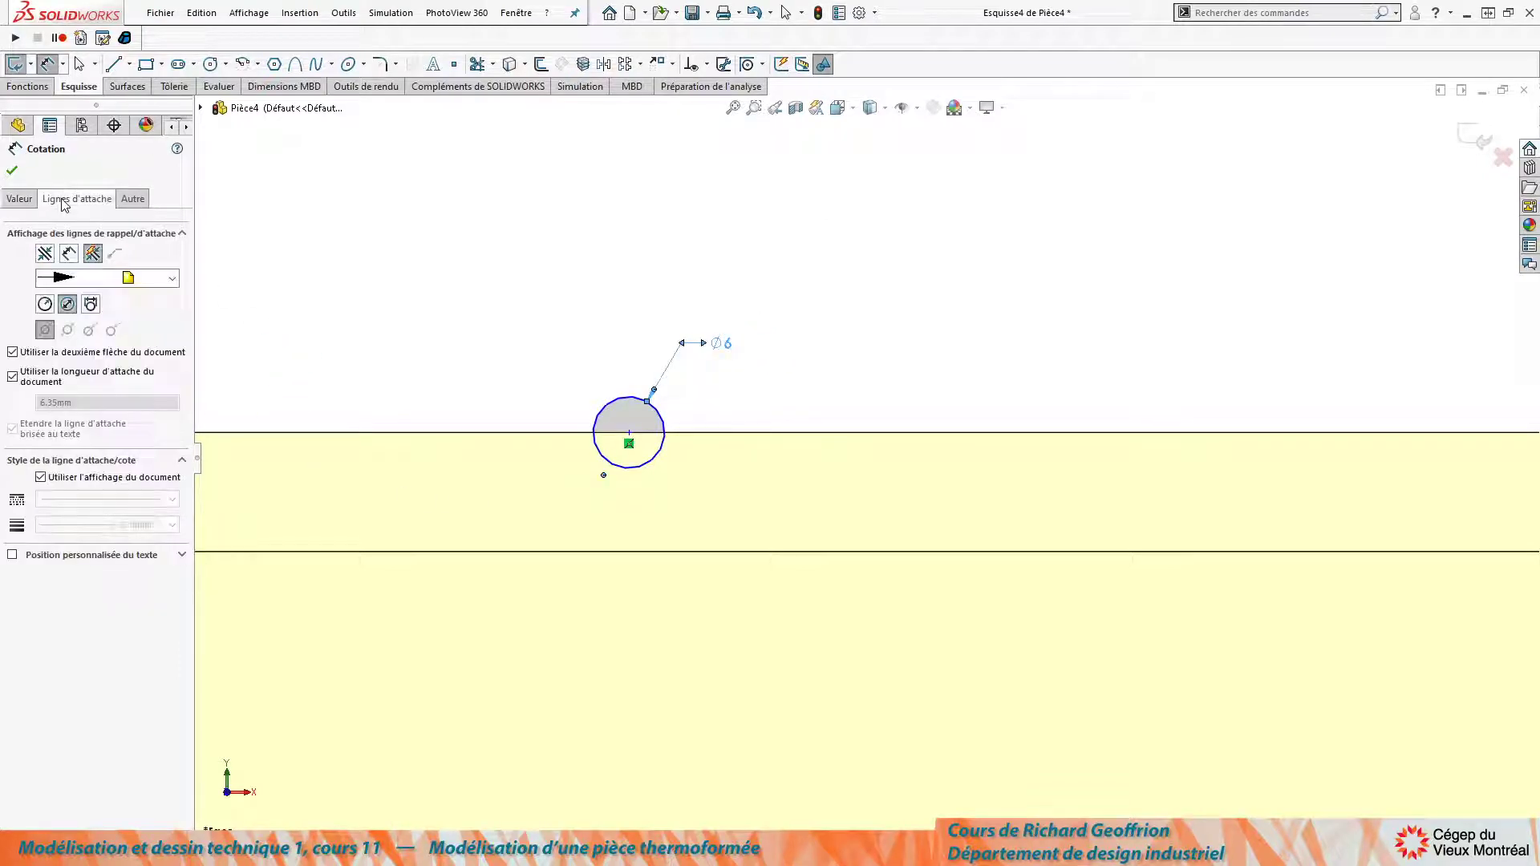
click(45, 304)
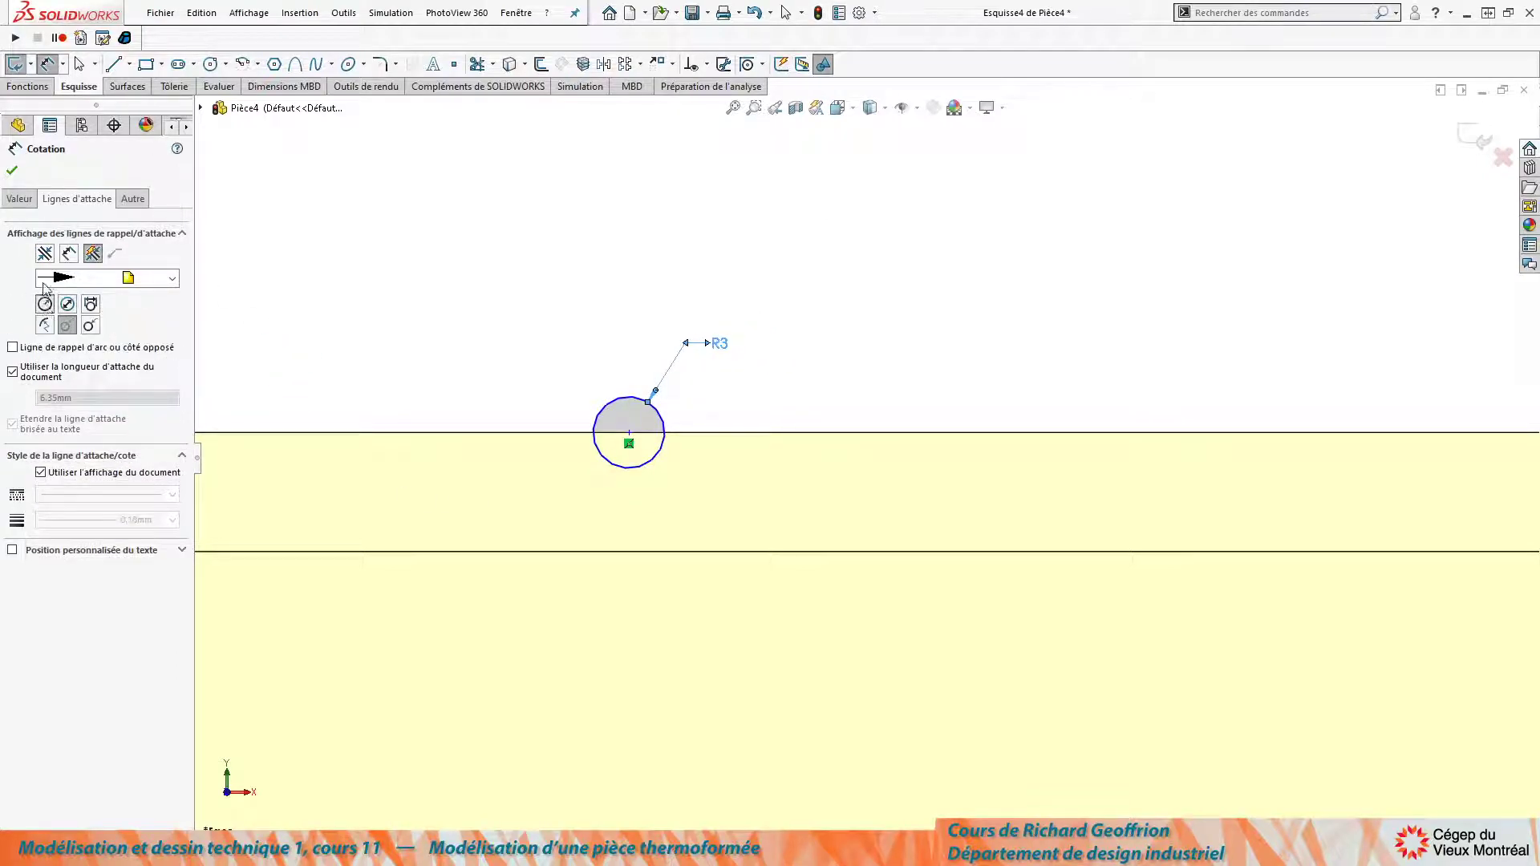
Draw a vertical line about 85.5 mm long upward from the origin and convert it to construction geometry.
click(12, 170)
scroll(1200, 430, up, 3)
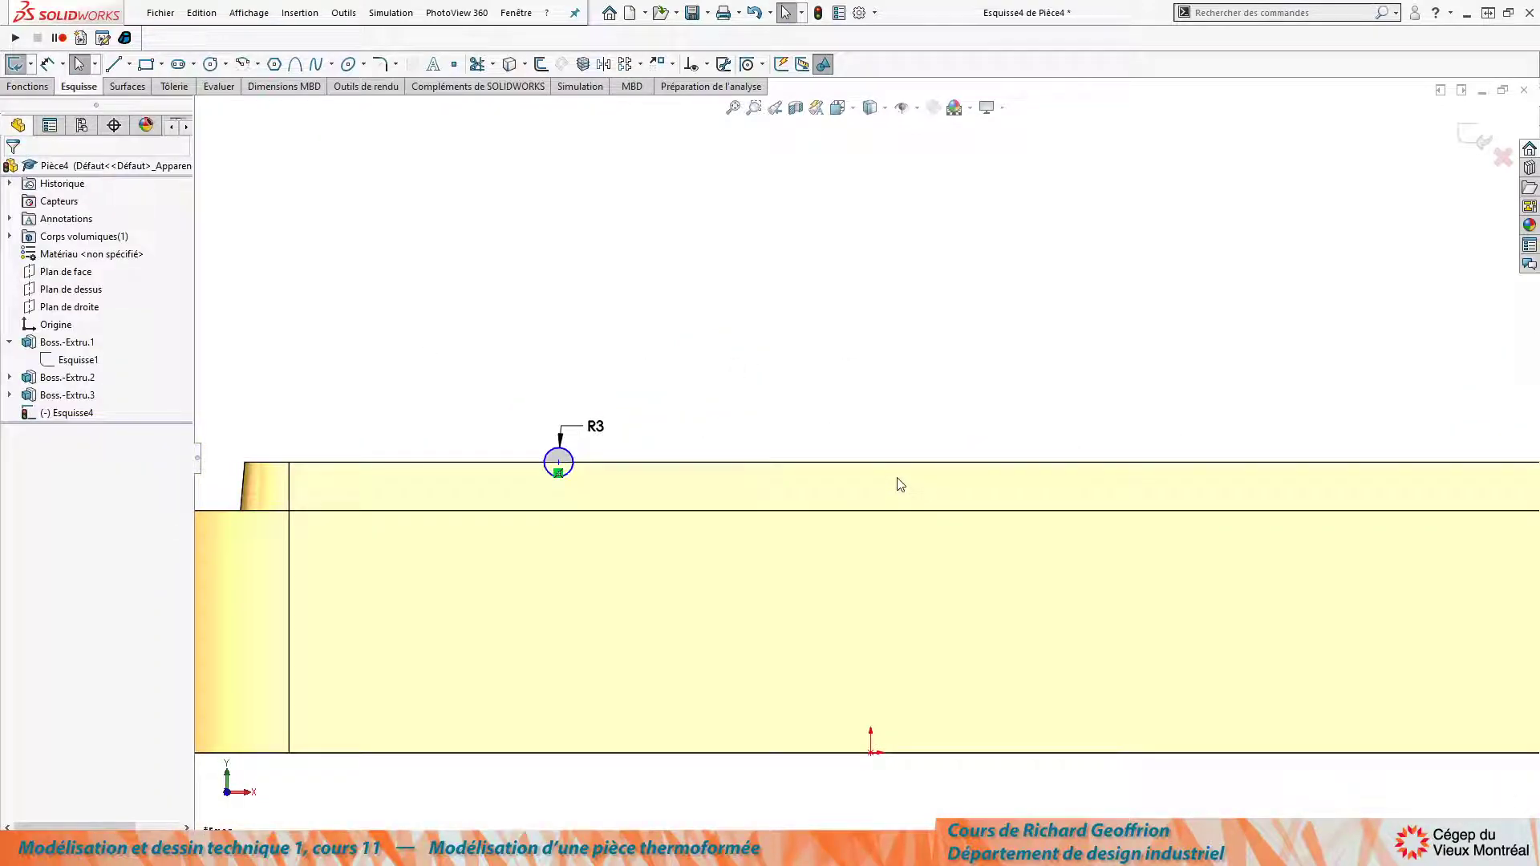
key(l)
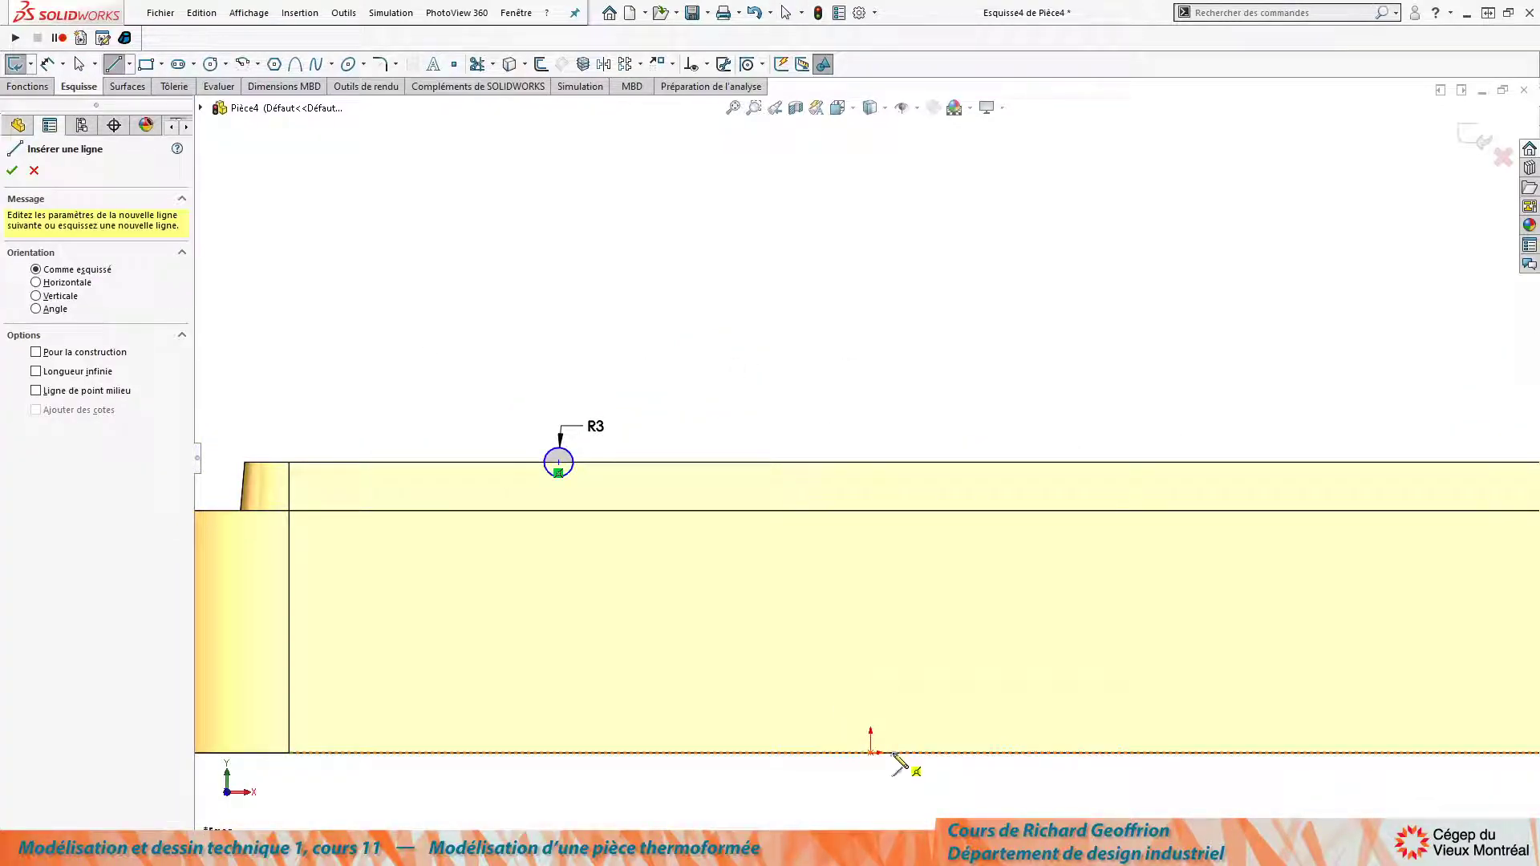
click(871, 752)
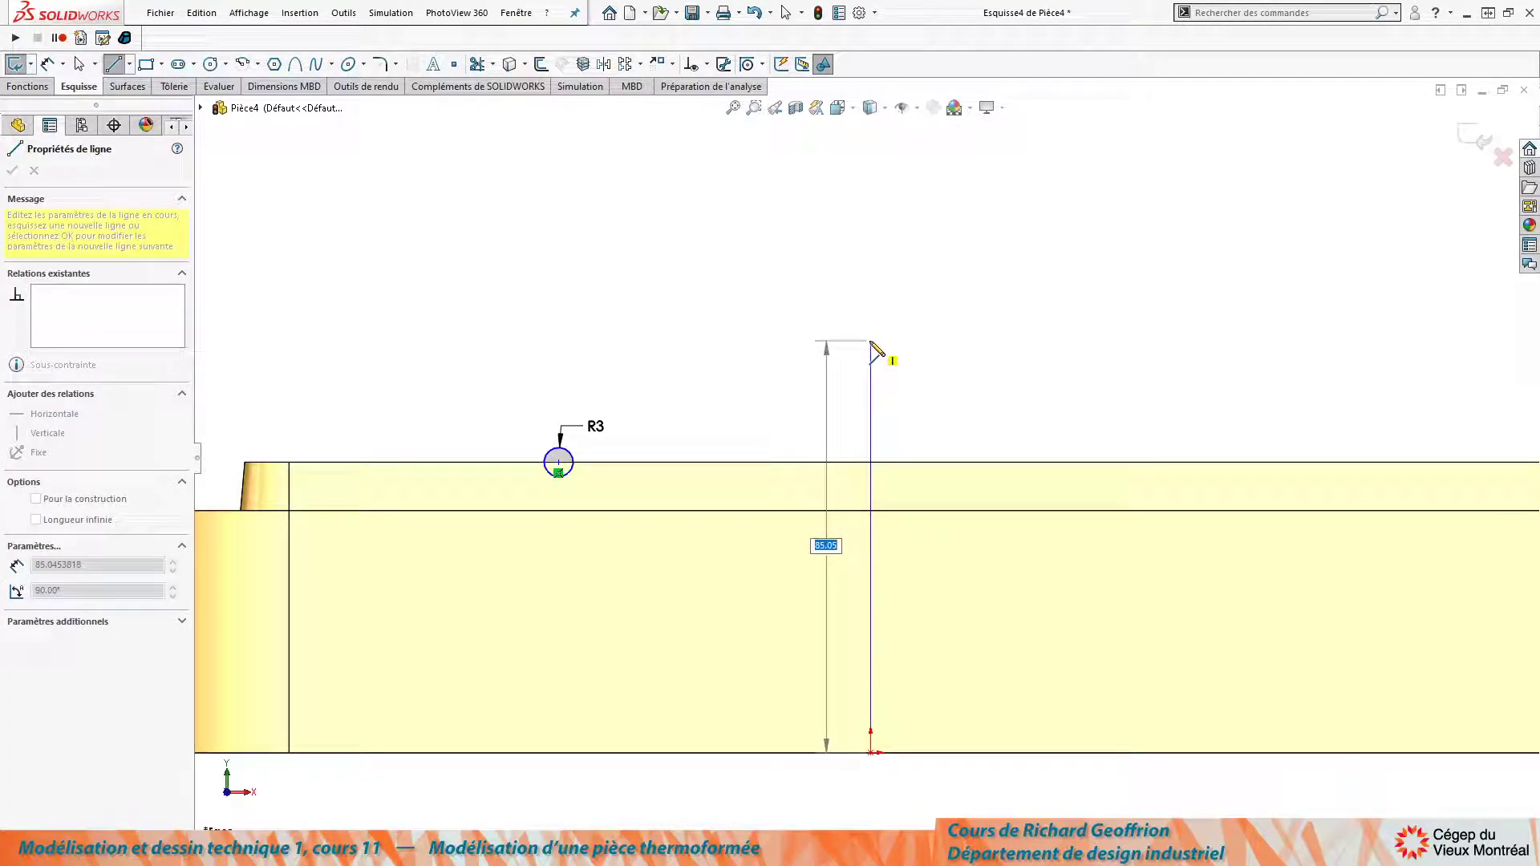
click(872, 339)
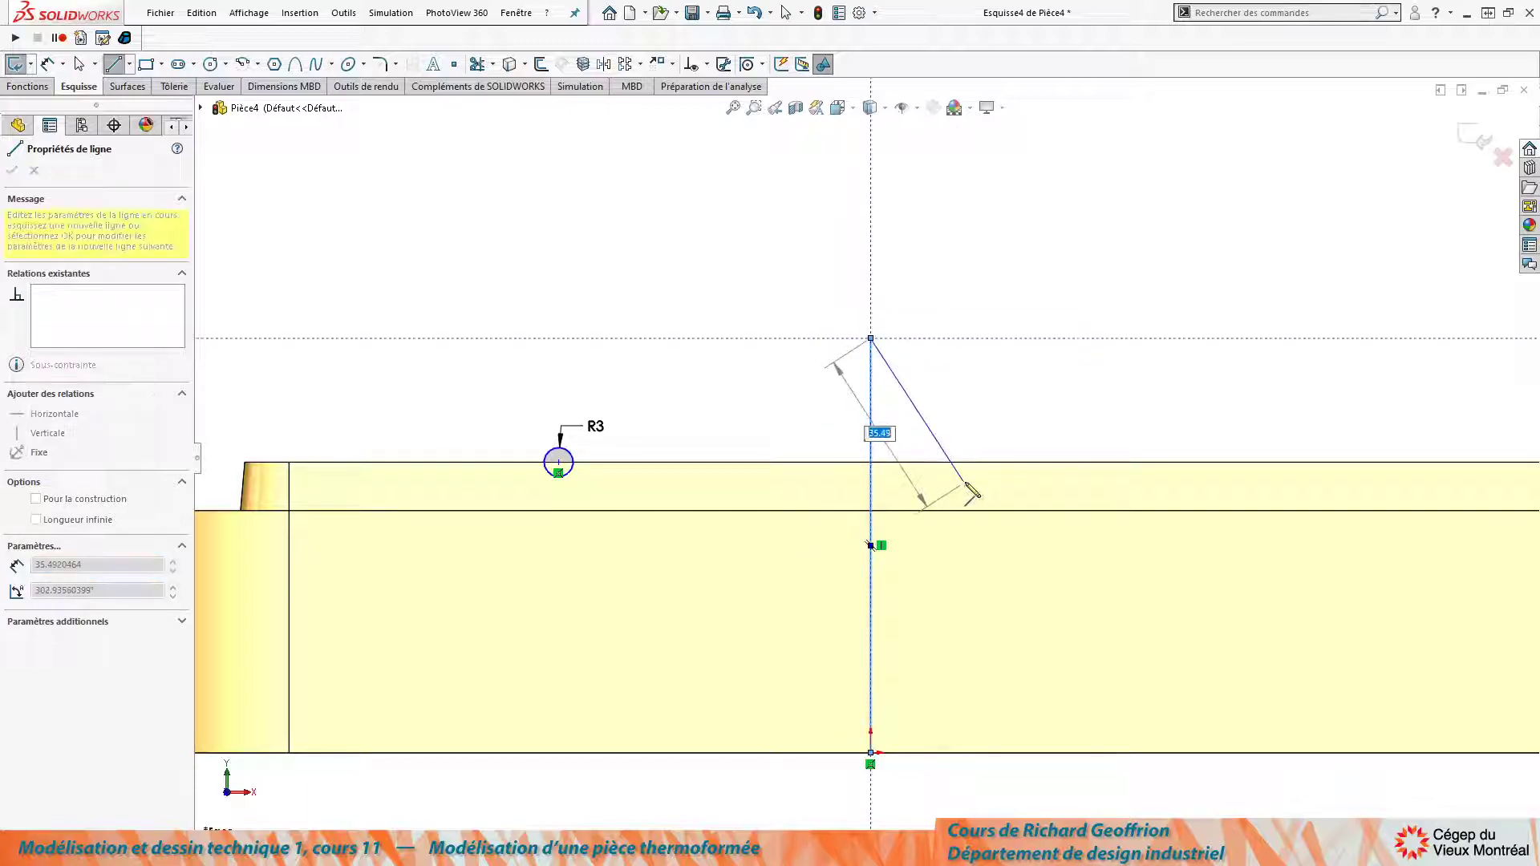
key(Escape)
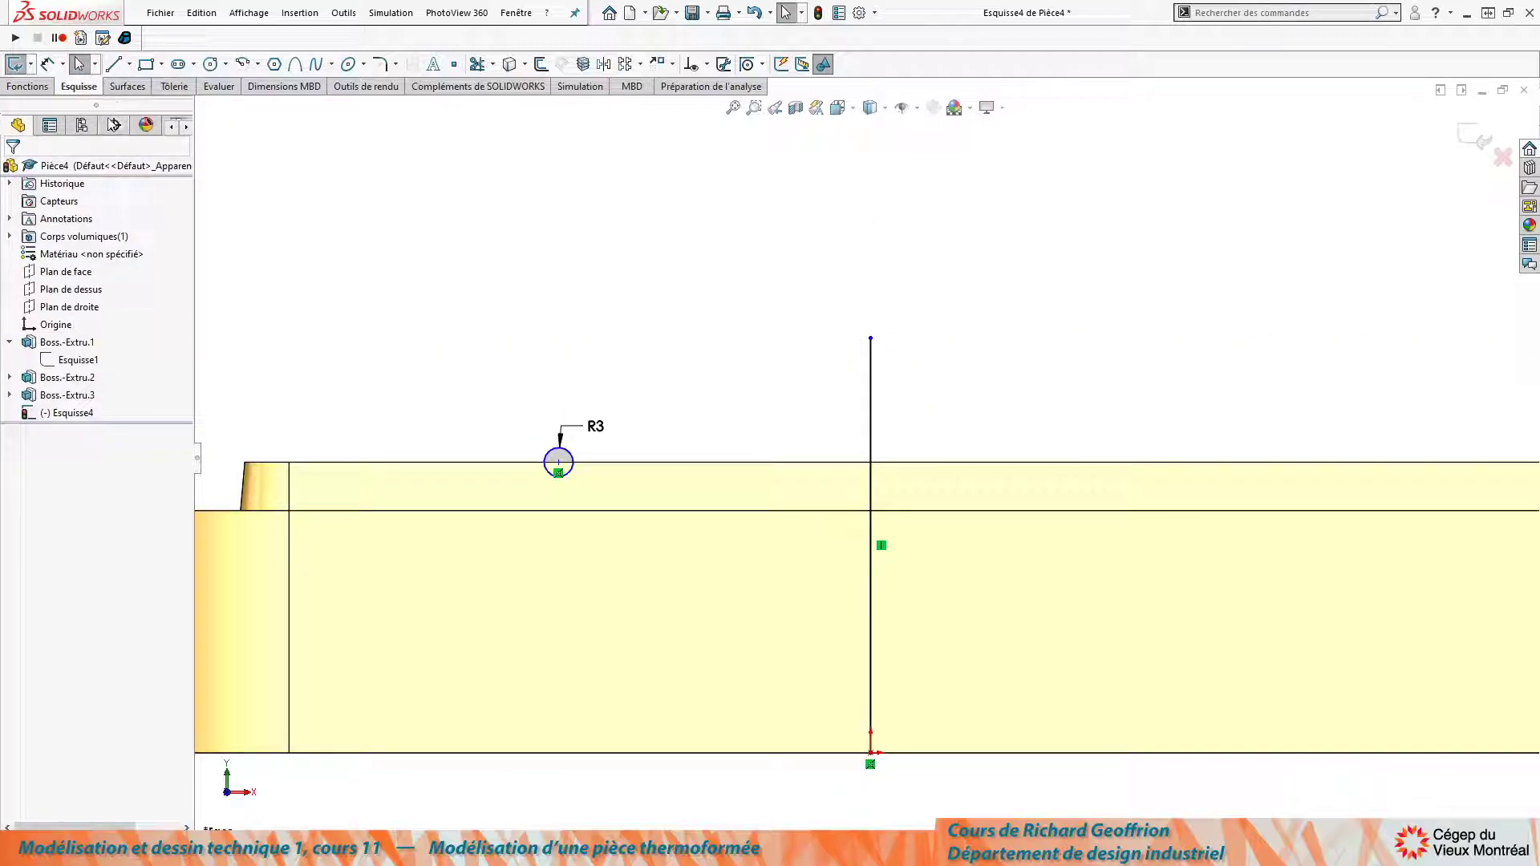
click(871, 378)
click(36, 425)
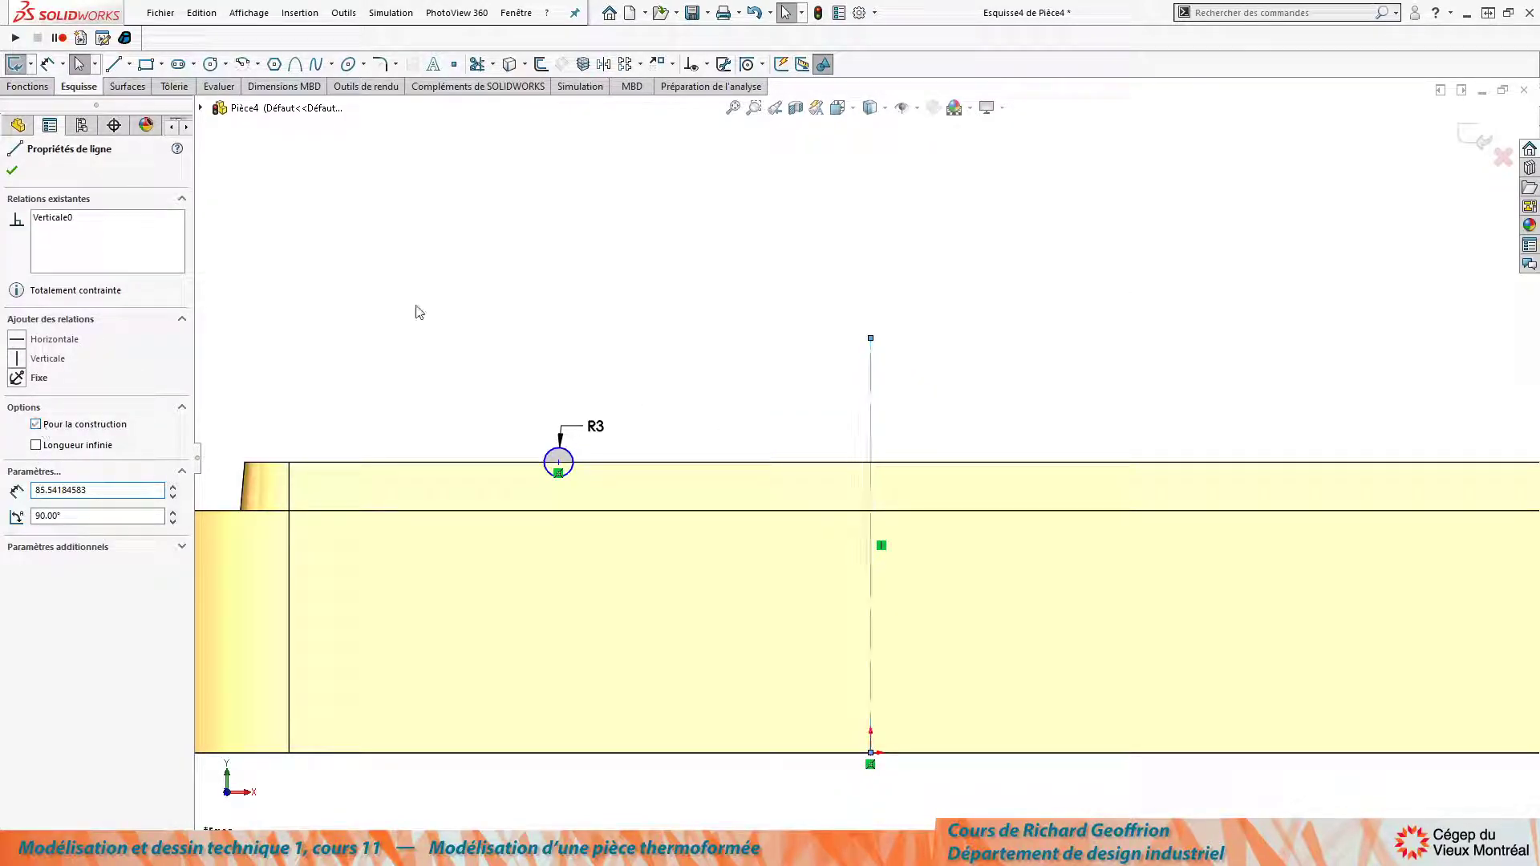
click(14, 172)
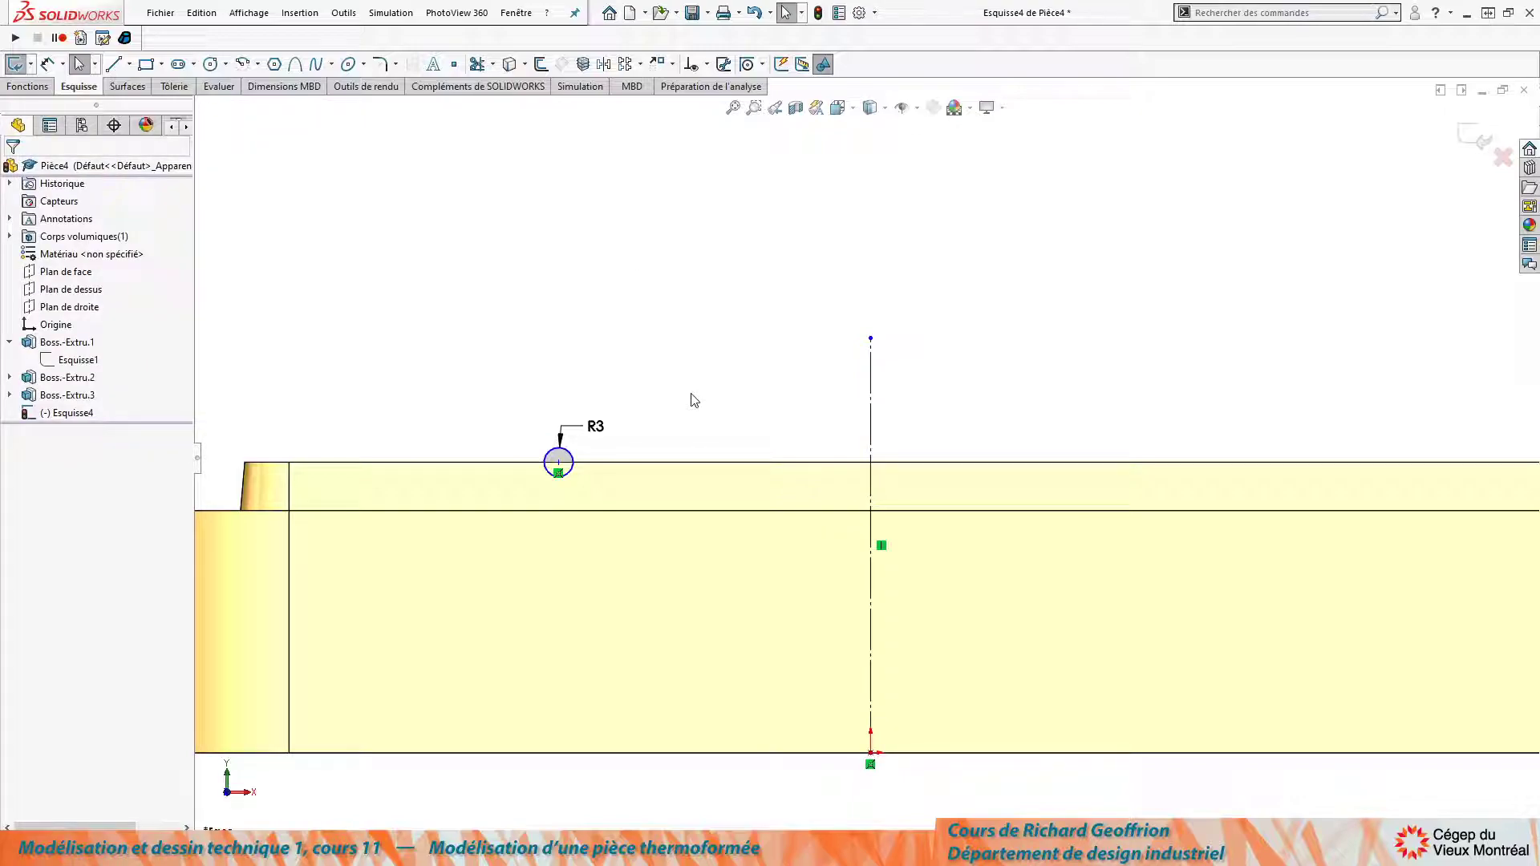
Dimension the small circle symmetrically across the vertical construction line as 200 mm and add a diameter symbol to the dimension text.
key(d)
click(572, 457)
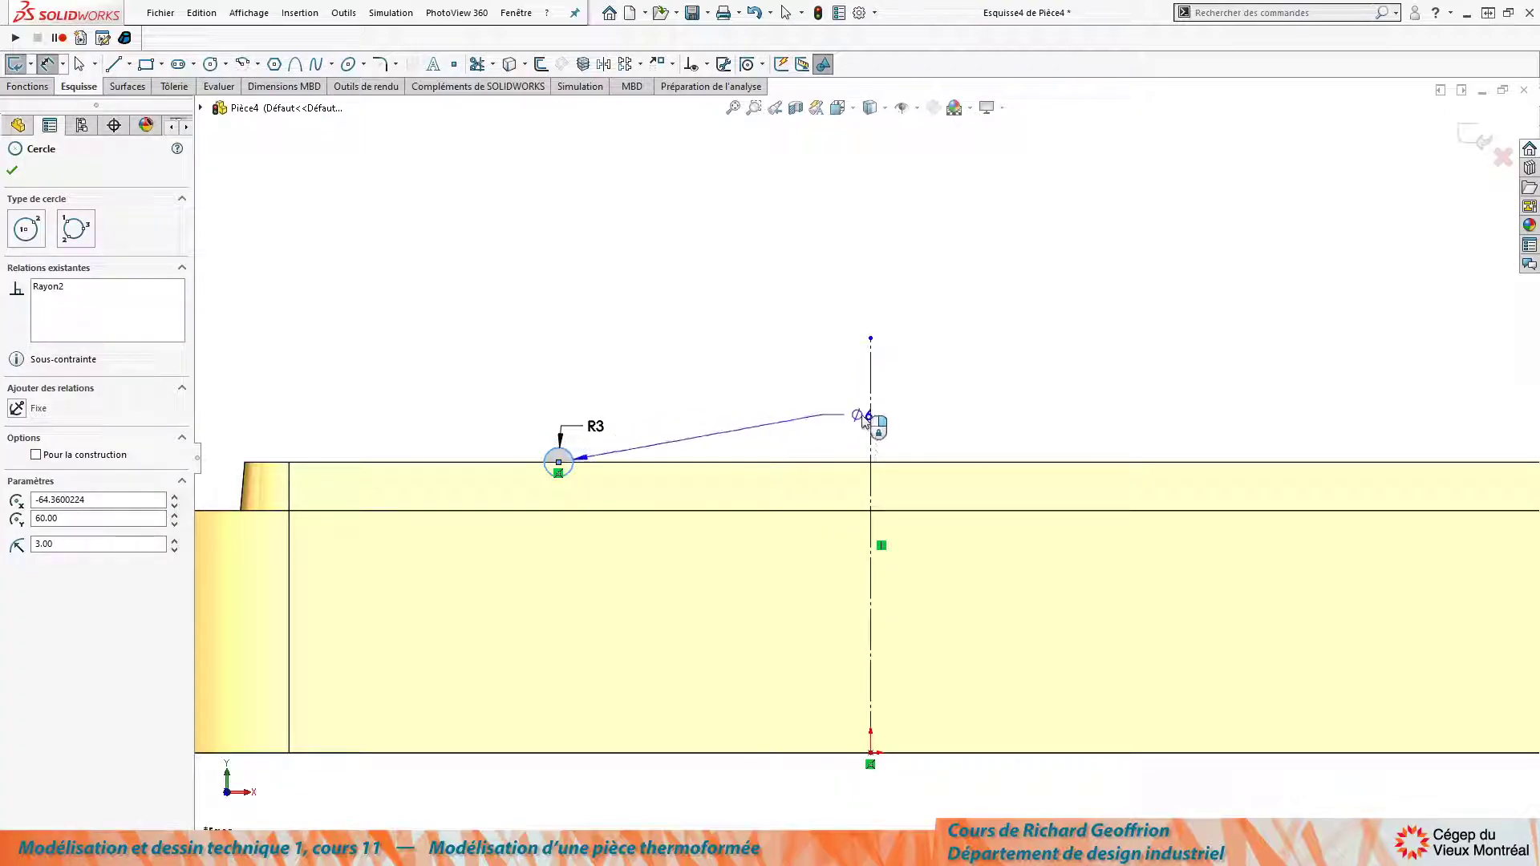
click(871, 422)
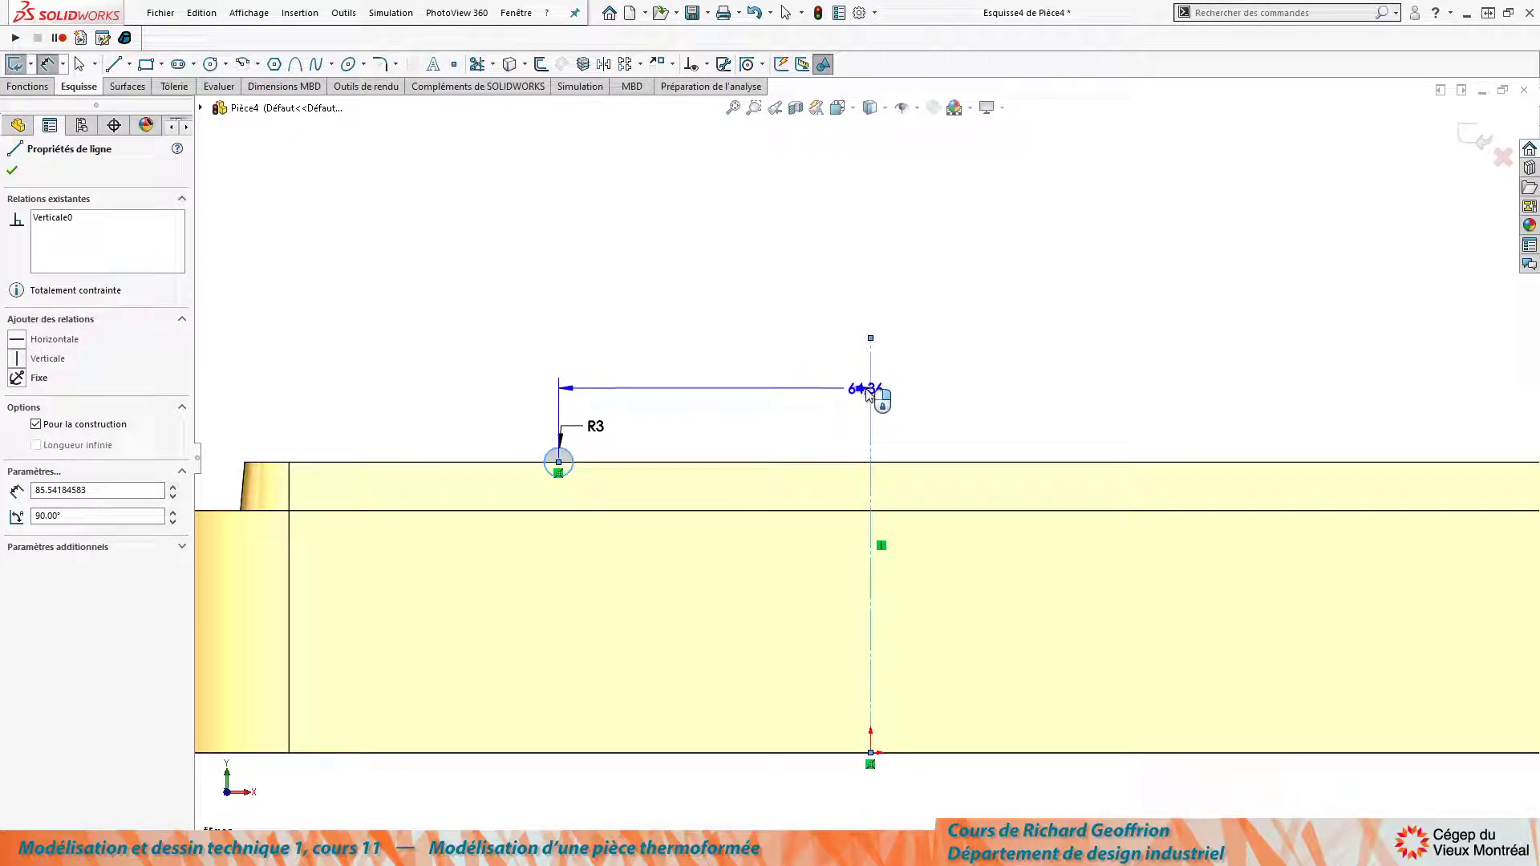
click(890, 264)
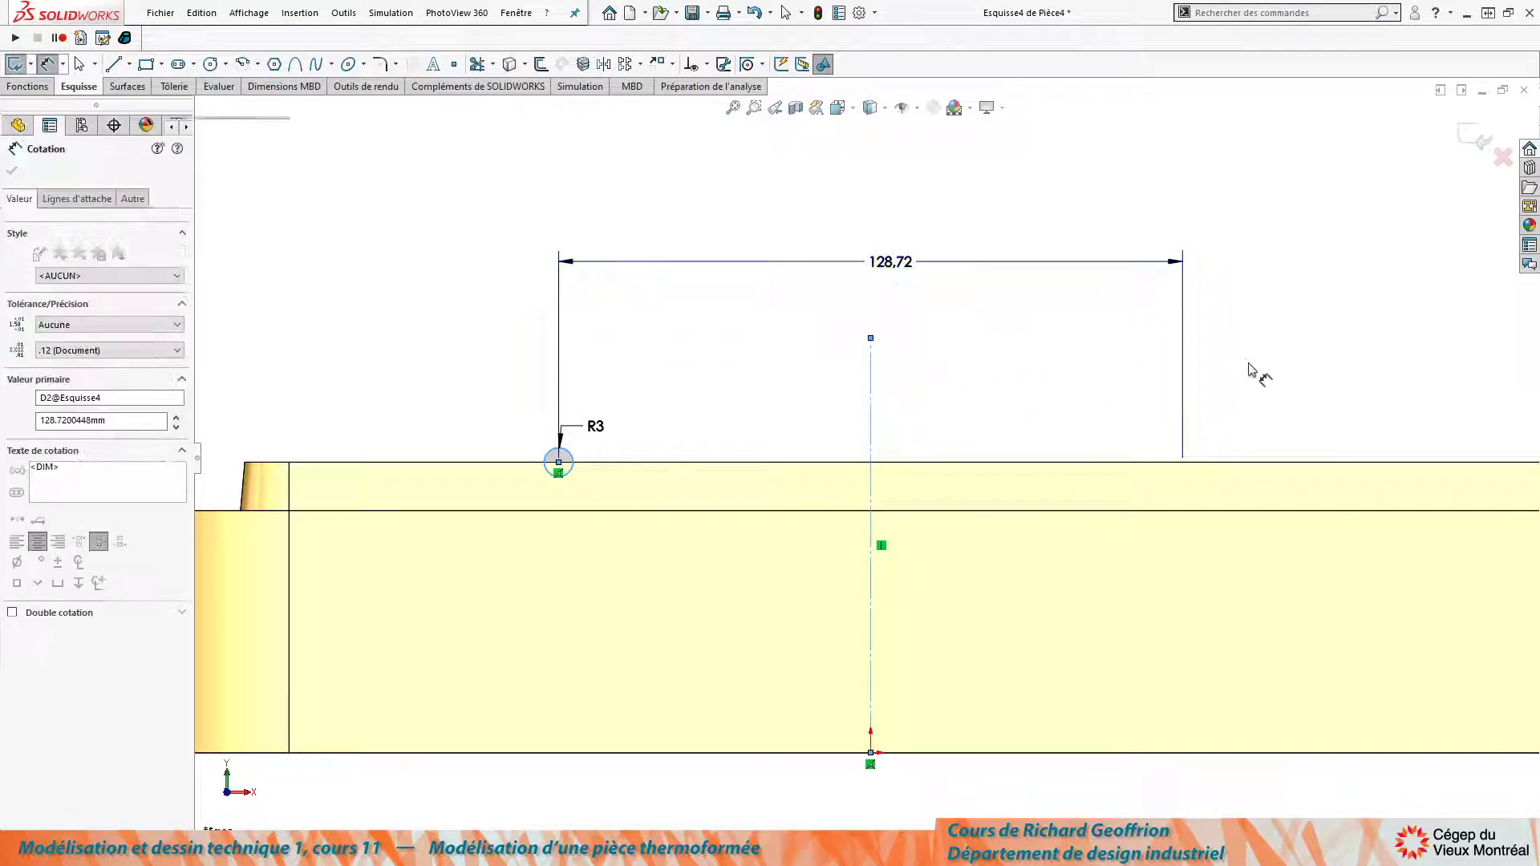
text(200)
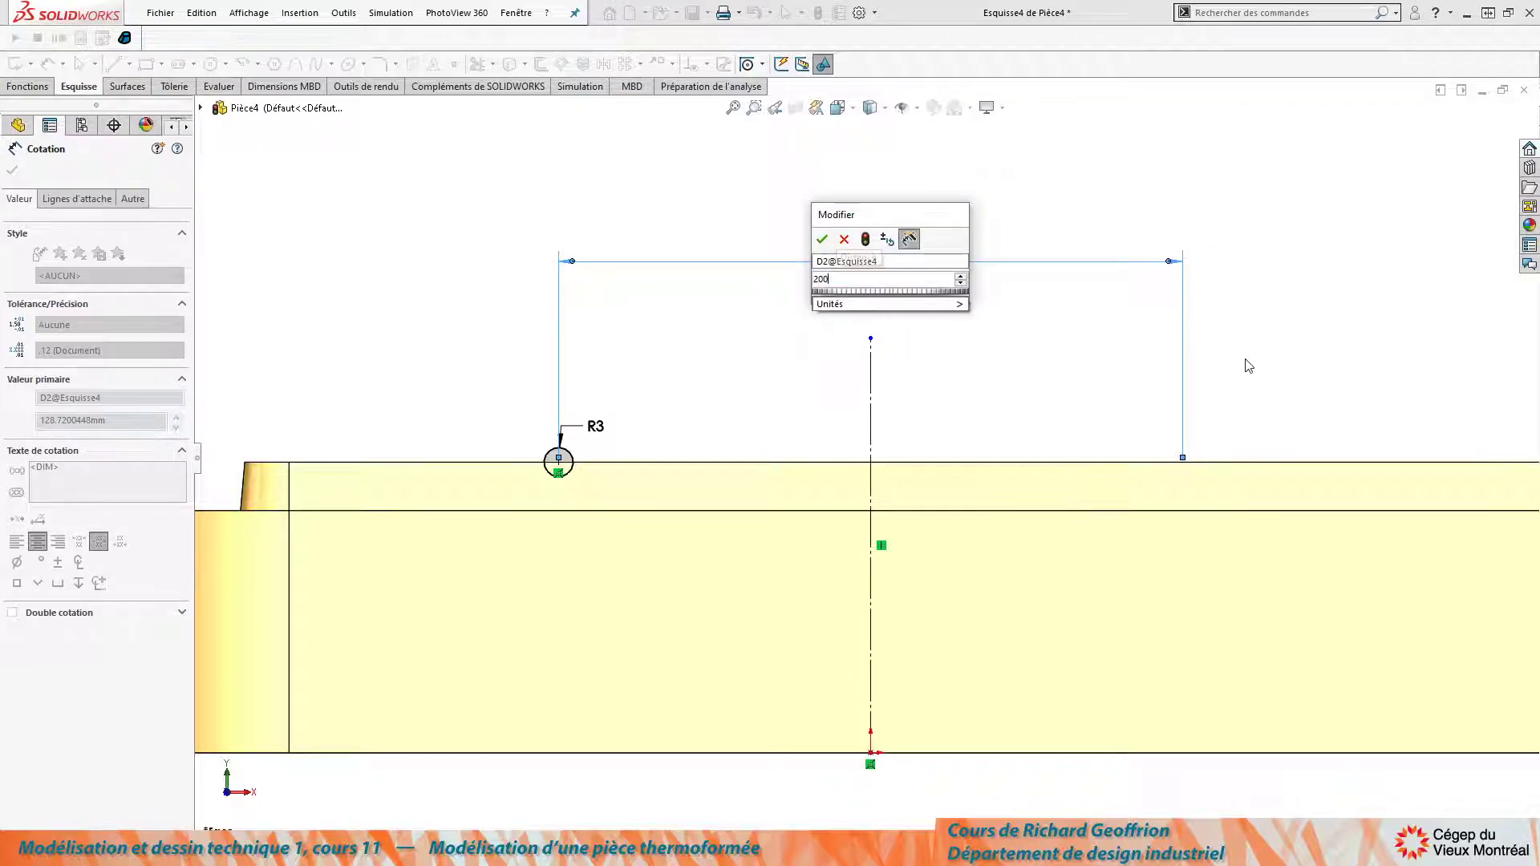
key(Return)
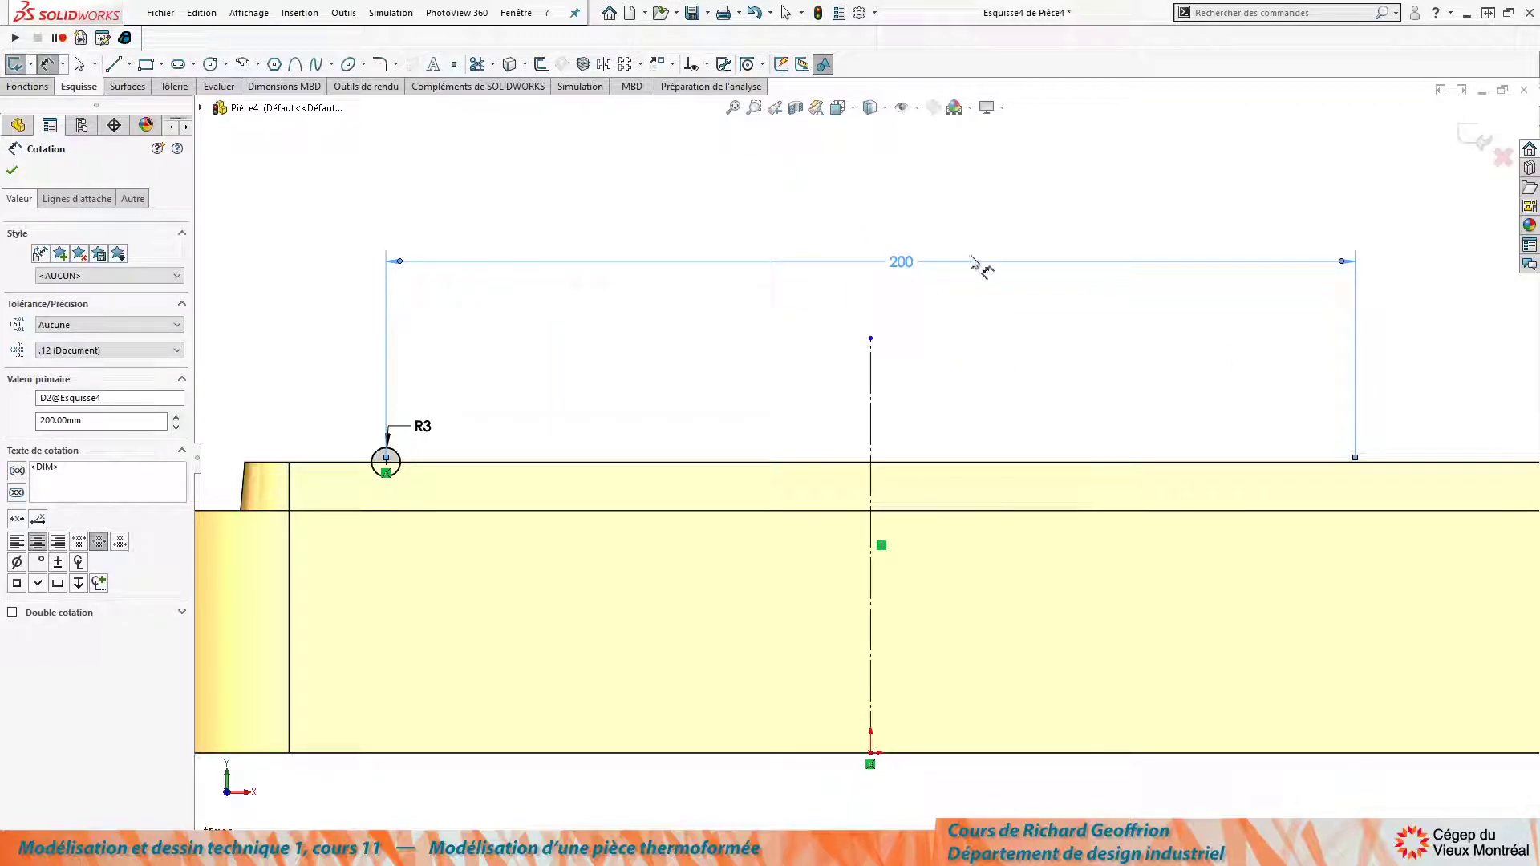
click(16, 562)
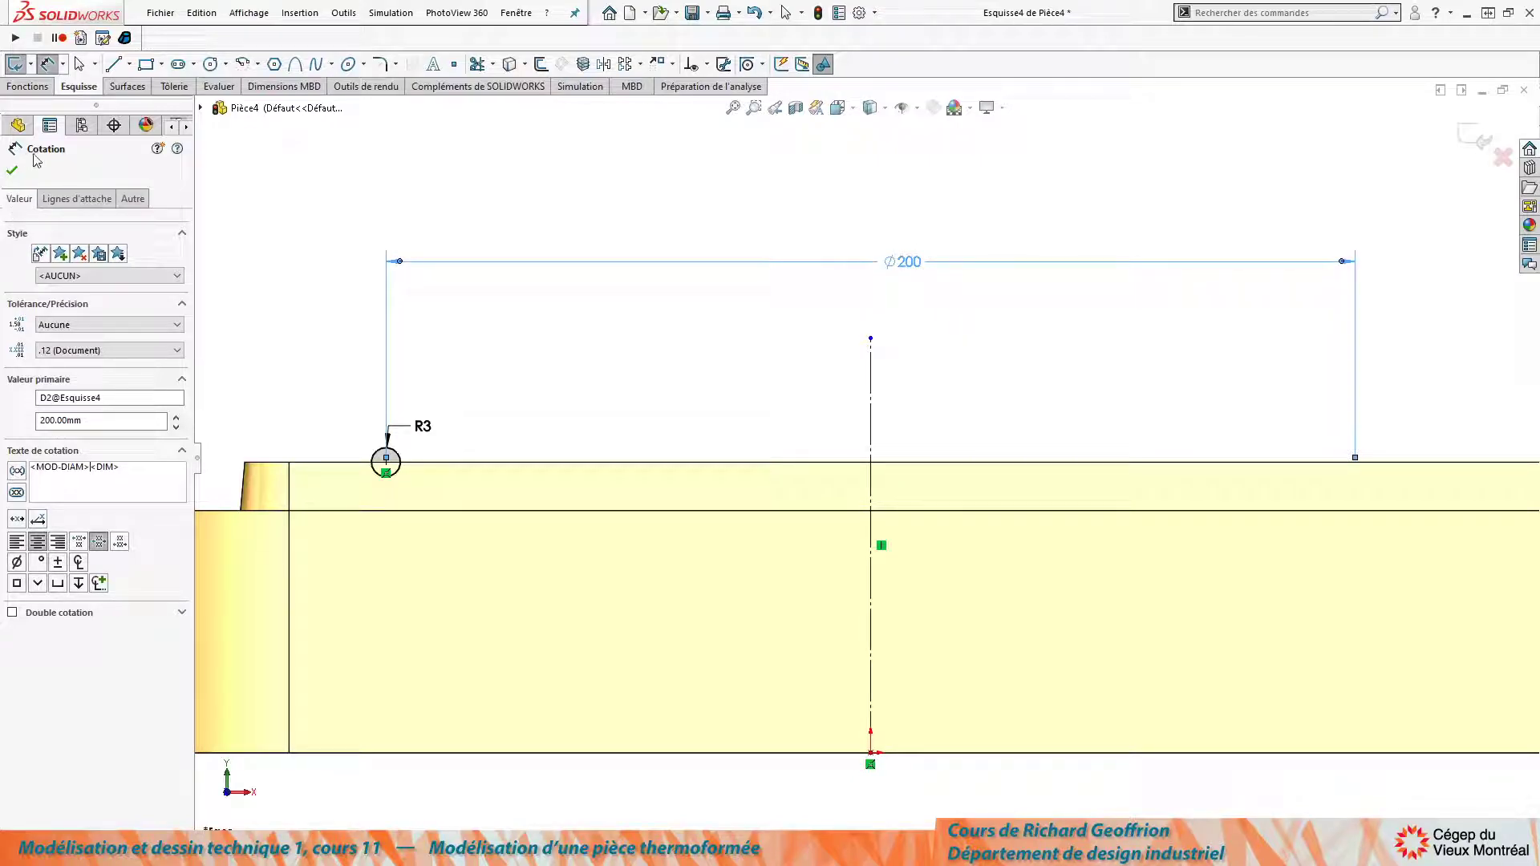
click(11, 172)
Cut the circular groove into the platform by revolving the small circle 360° around the vertical construction line.
key(z)
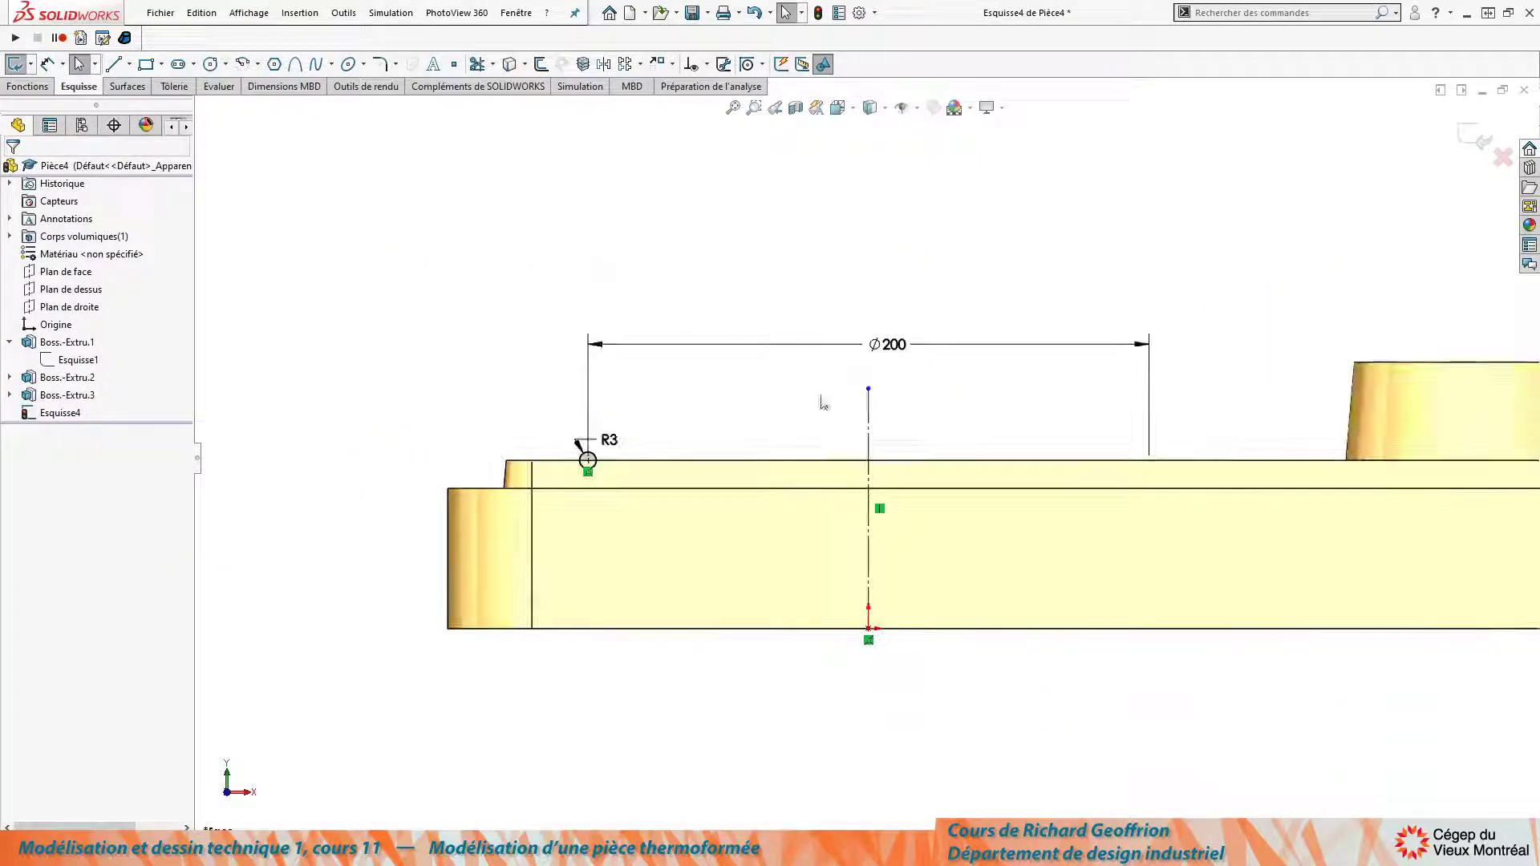
click(28, 90)
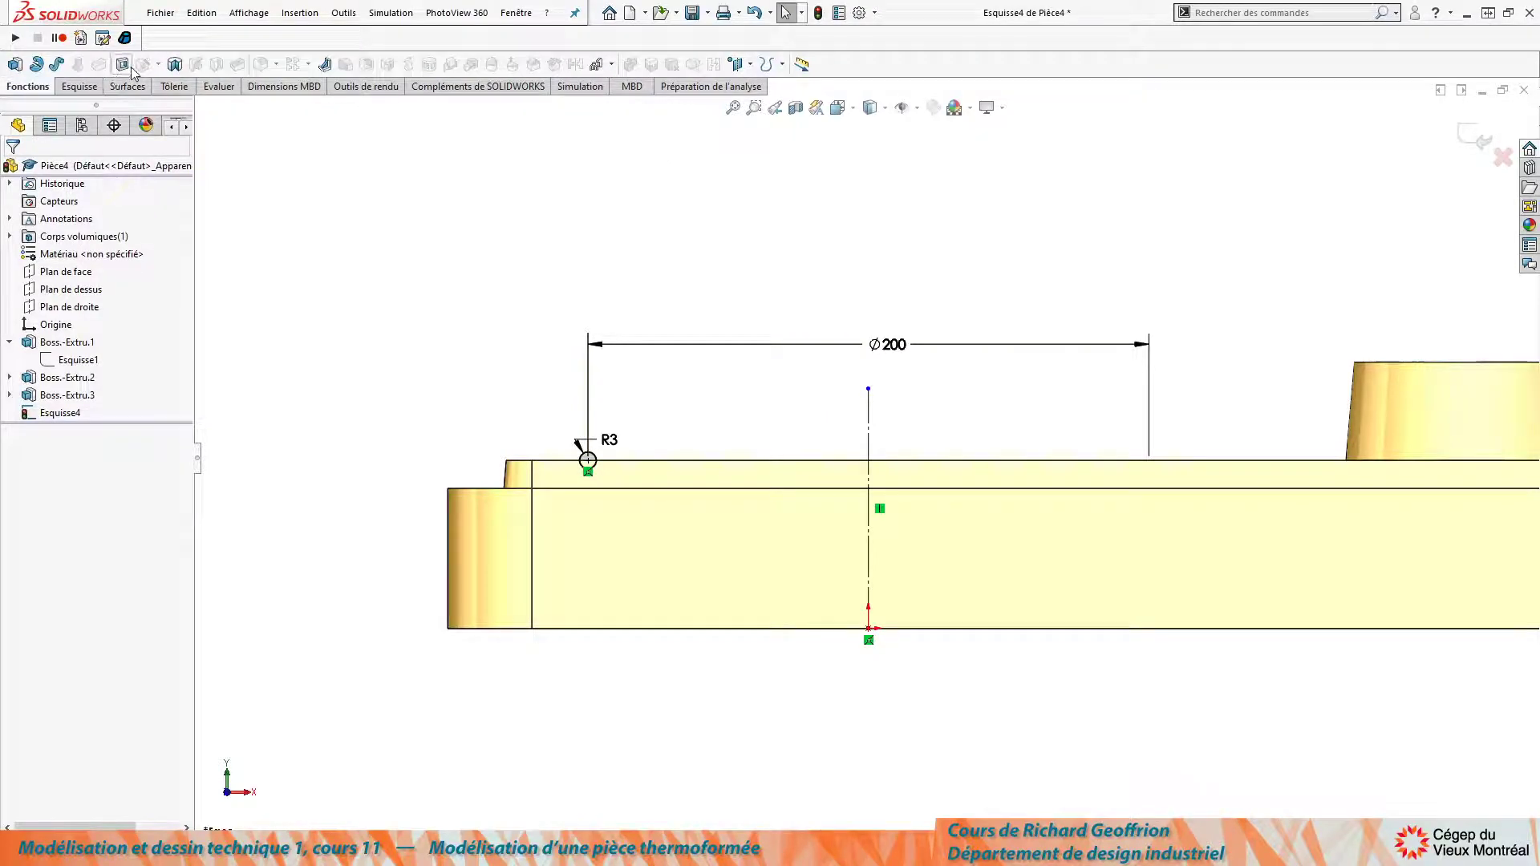
click(176, 65)
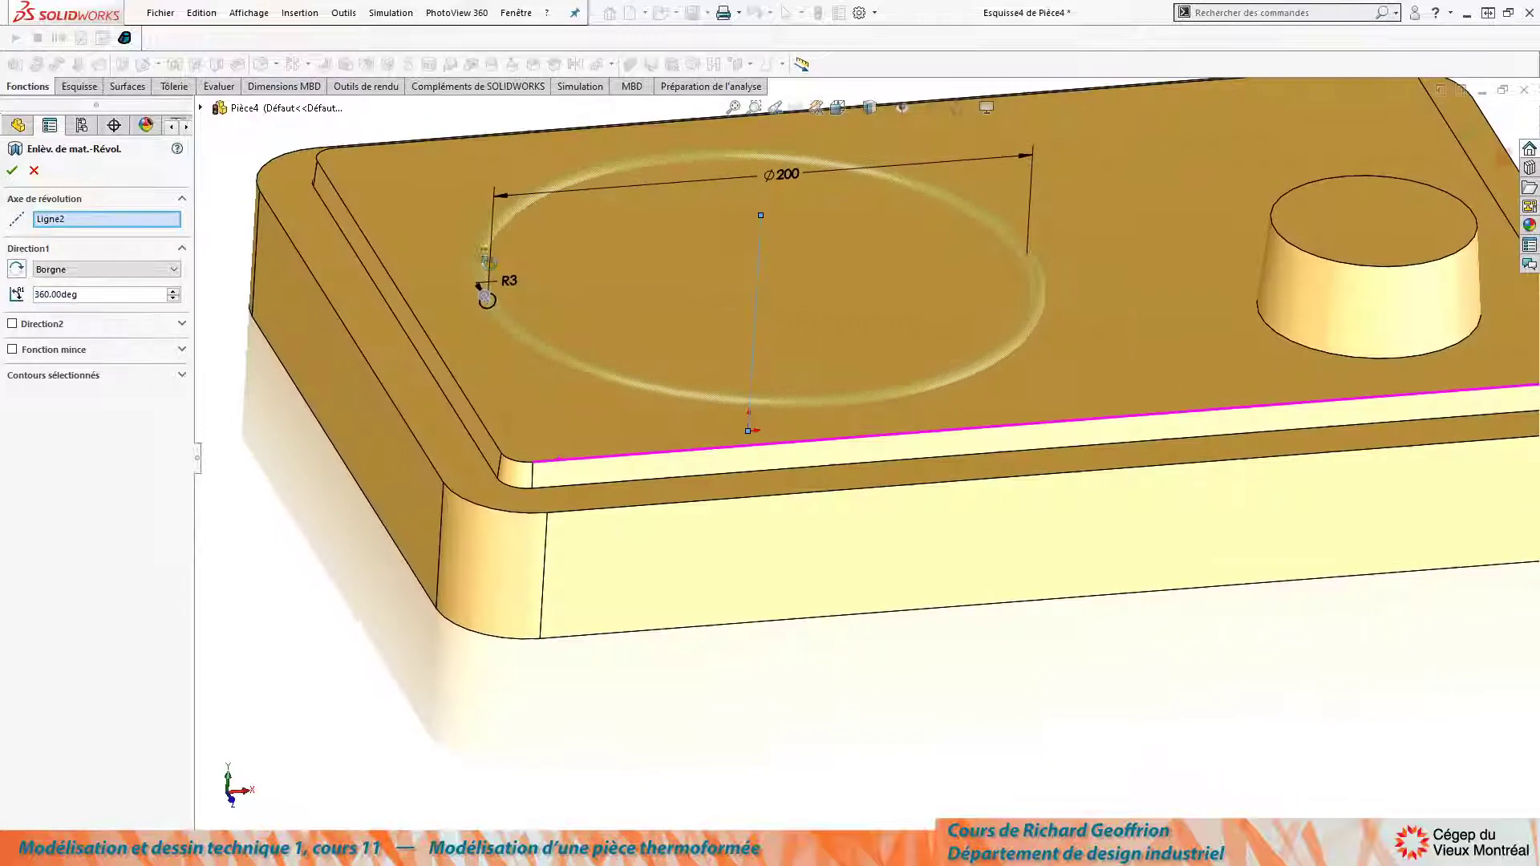
key(Return)
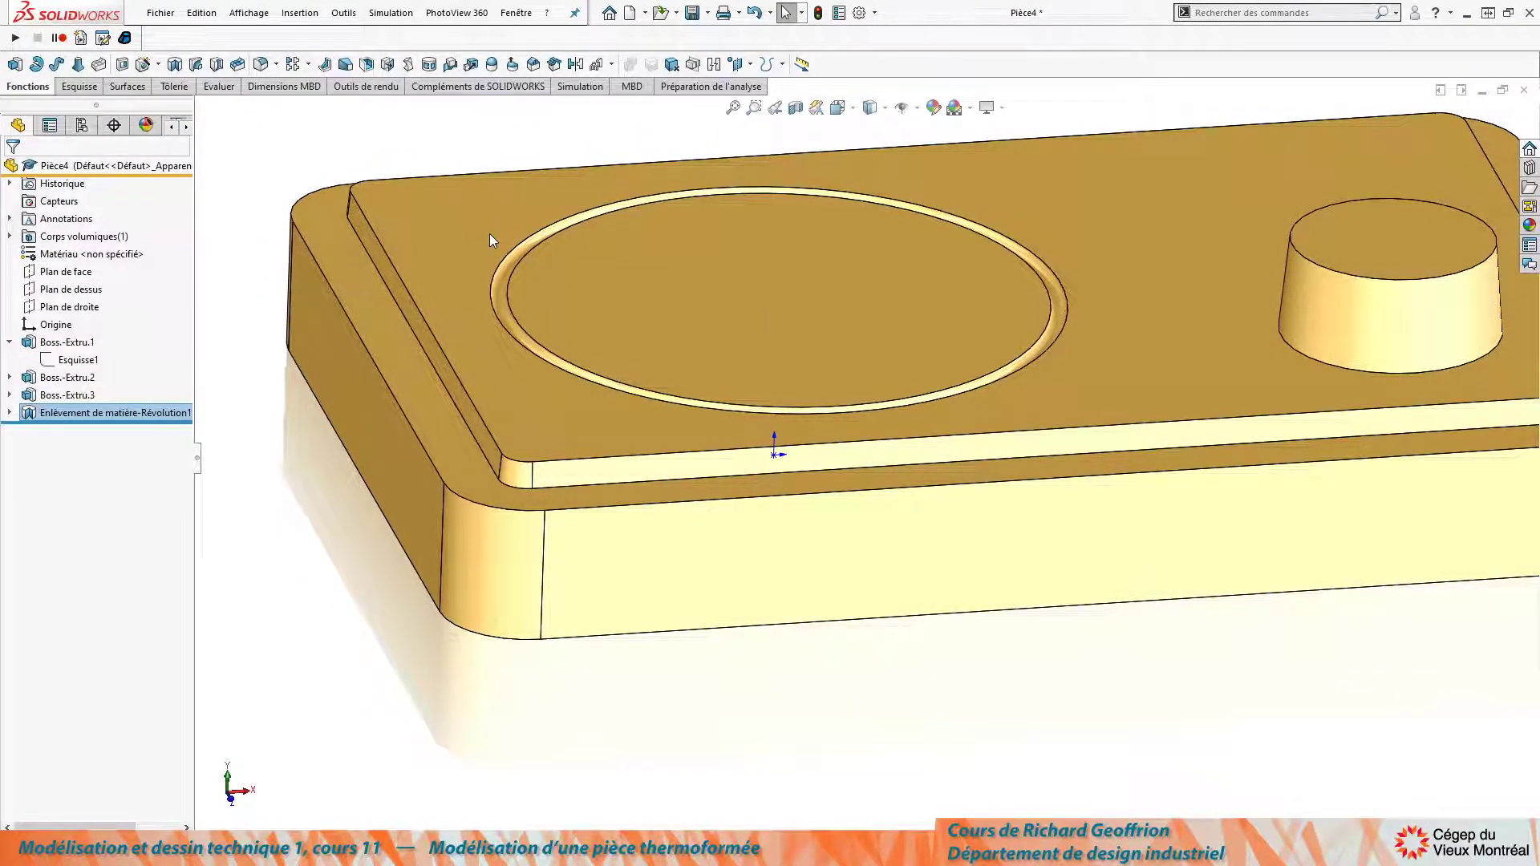
scroll(894, 241, up, 3)
scroll(826, 353, down, 2)
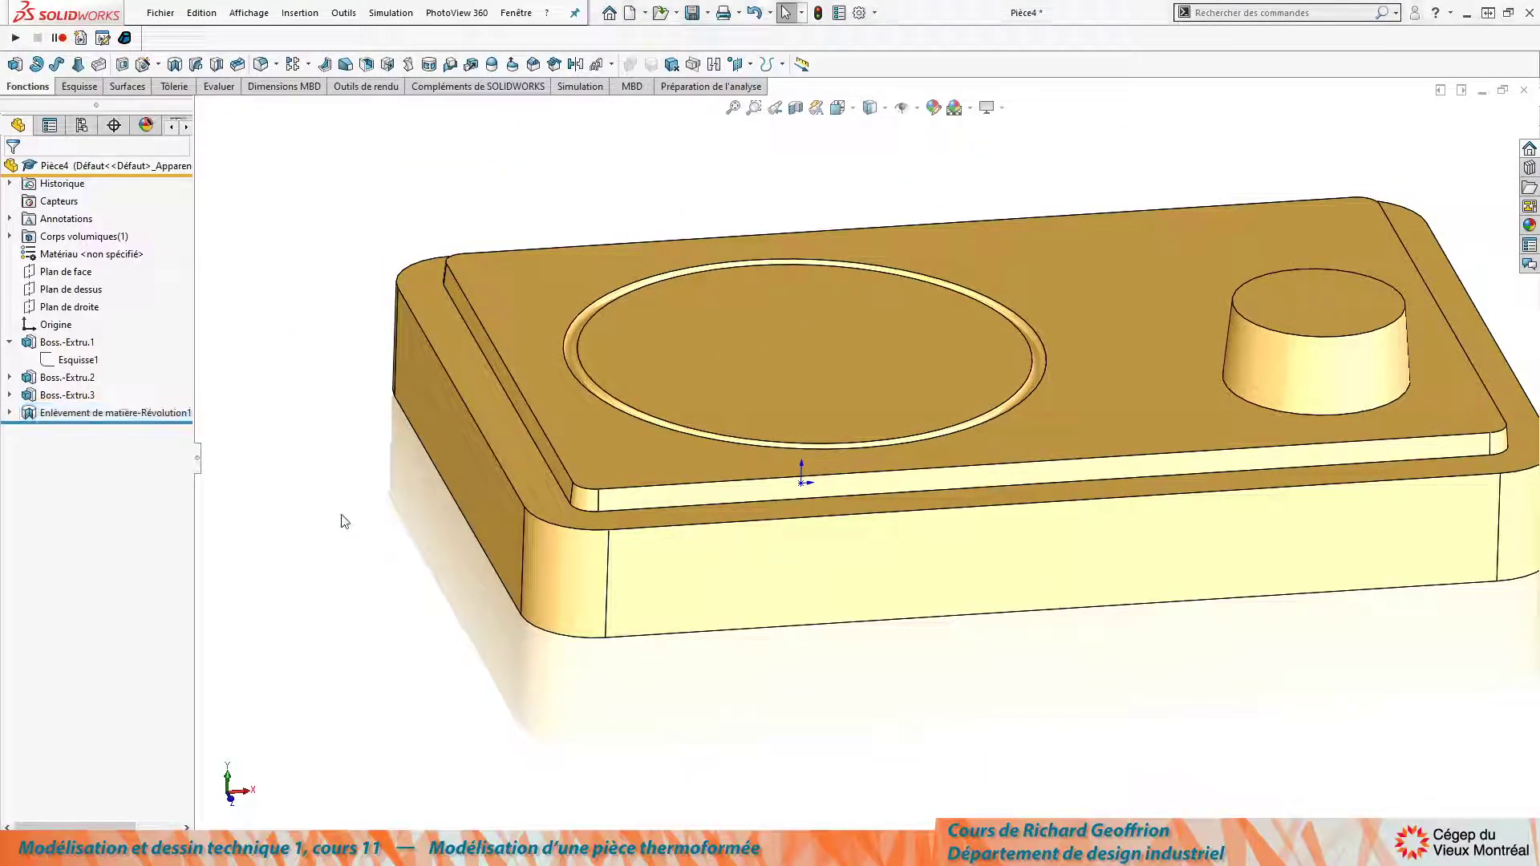
Switch to the tray drawing and examine the bead section and the side handle's dimensions in the side and plan views.
click(215, 496)
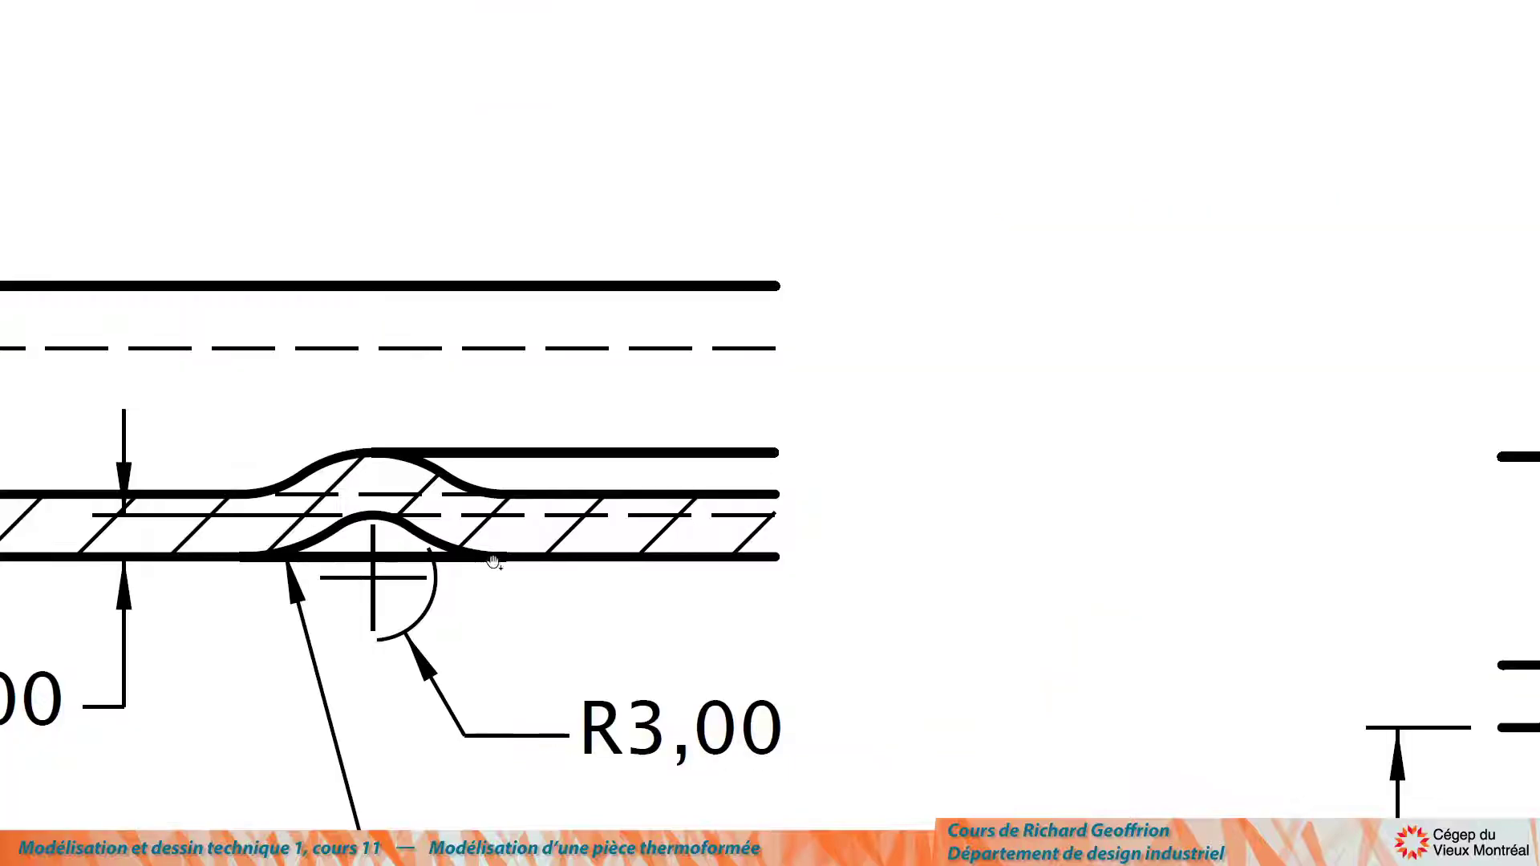
scroll(613, 544, down, 2)
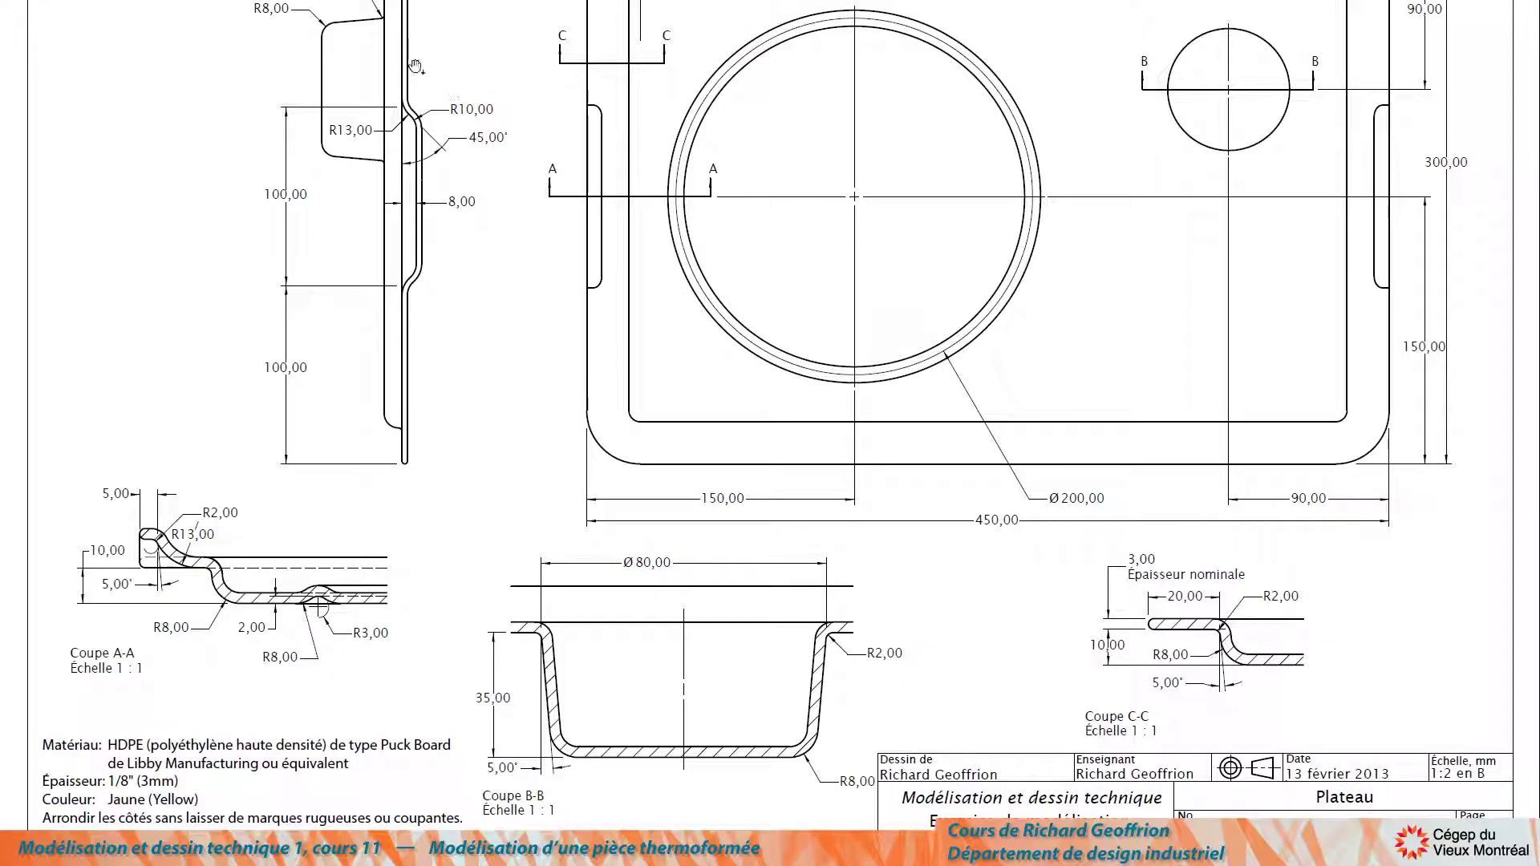
scroll(539, 170, down, 2)
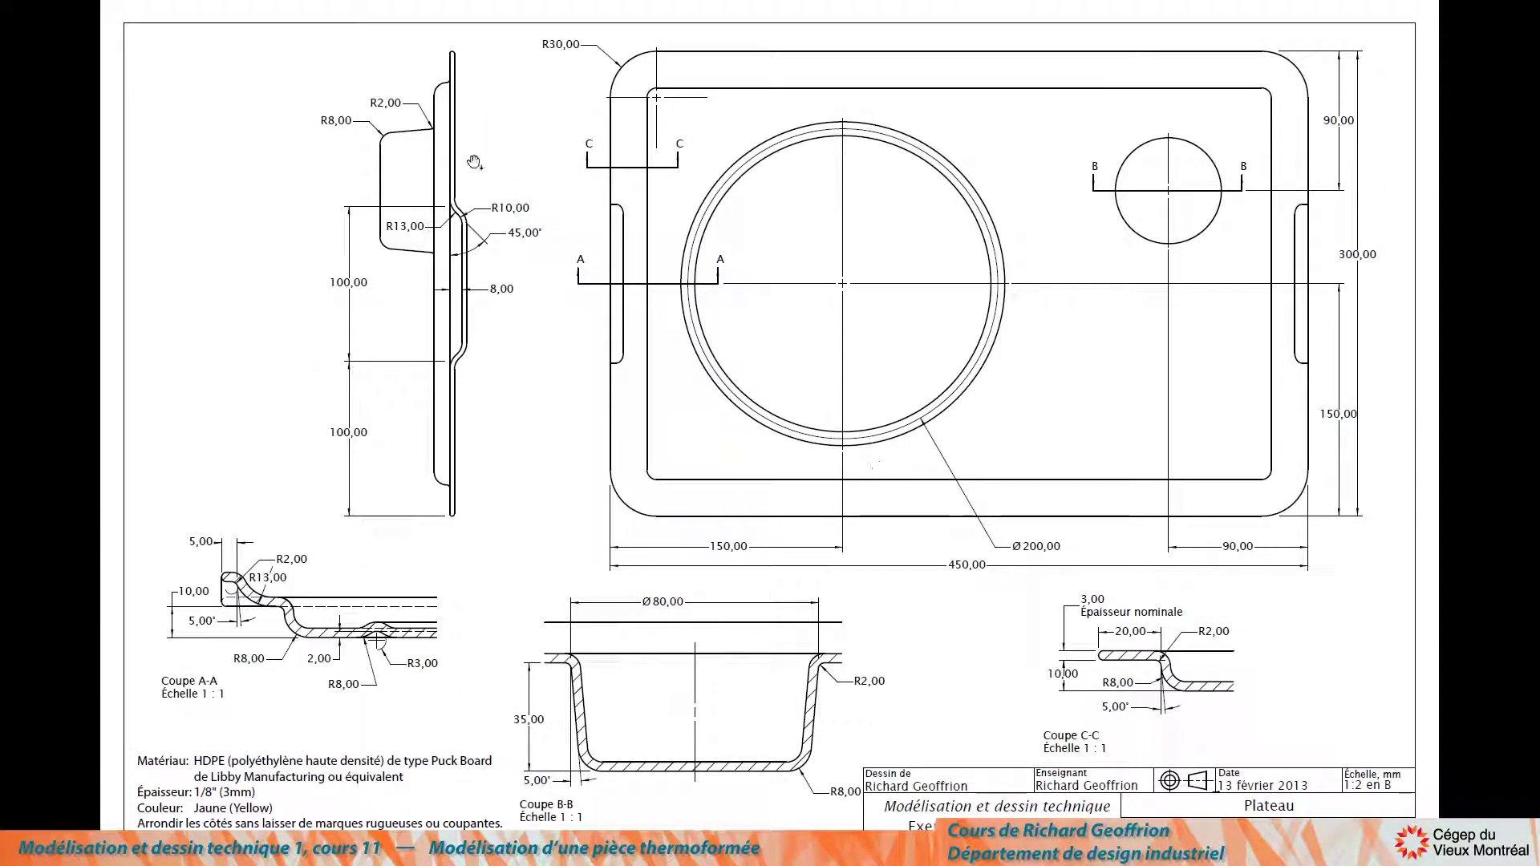
ctrl+scroll(448, 227, up, 3)
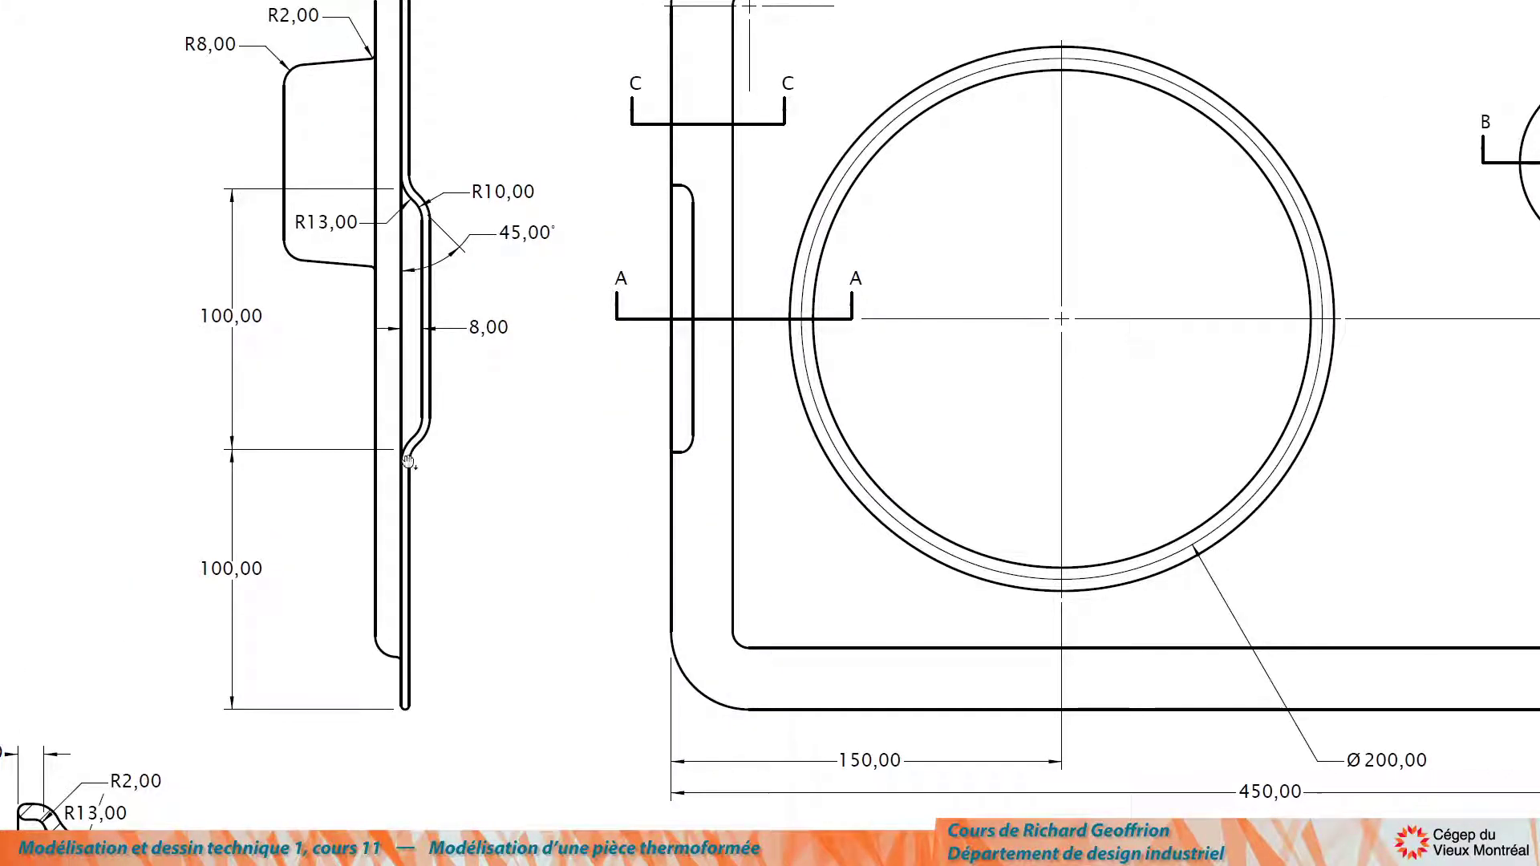
ctrl+scroll(466, 232, down, 2)
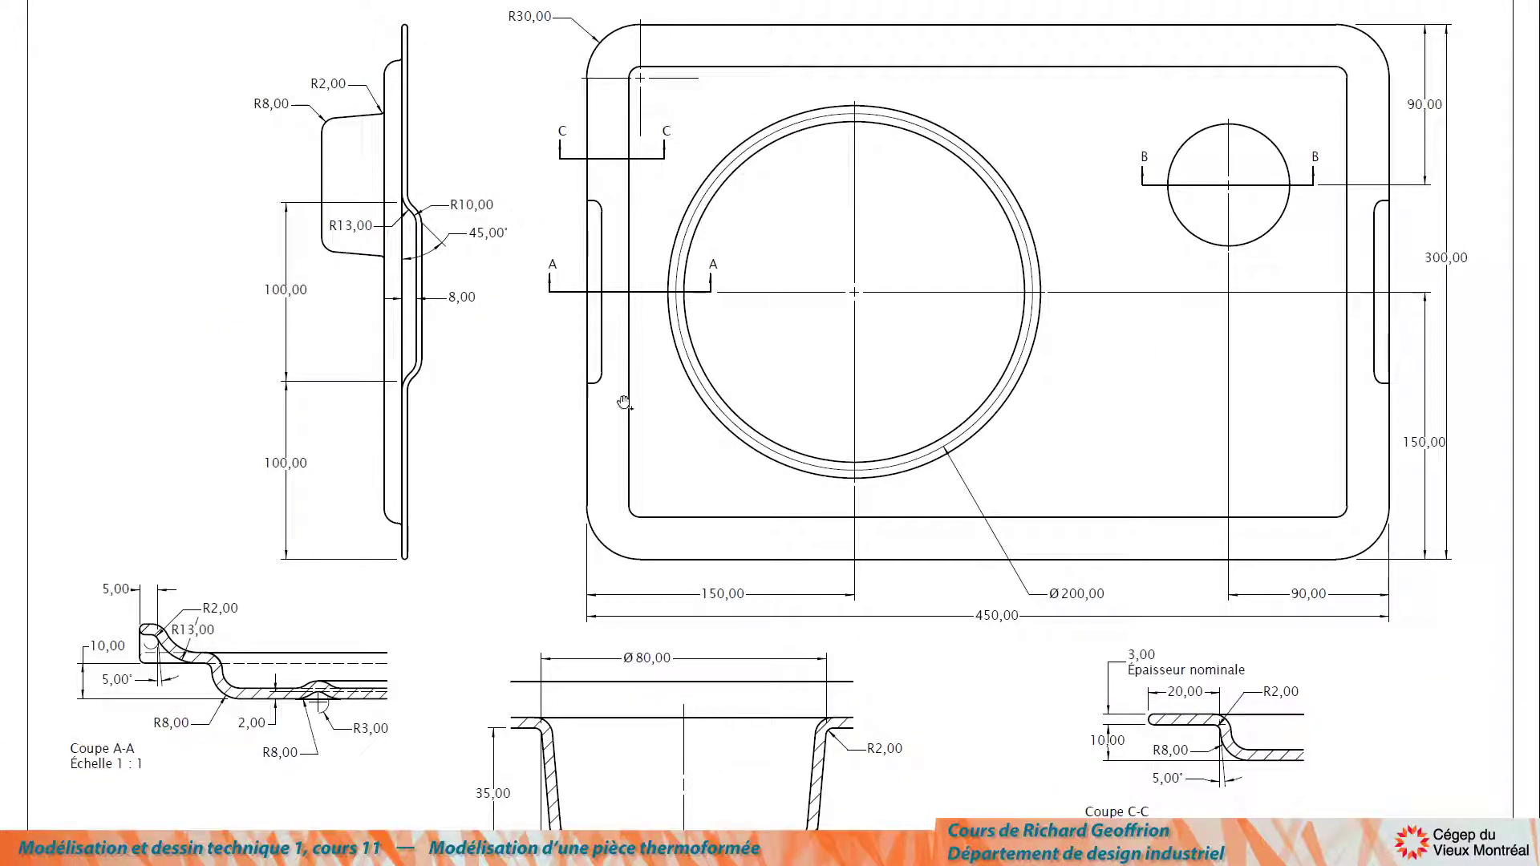
key(alt+Tab)
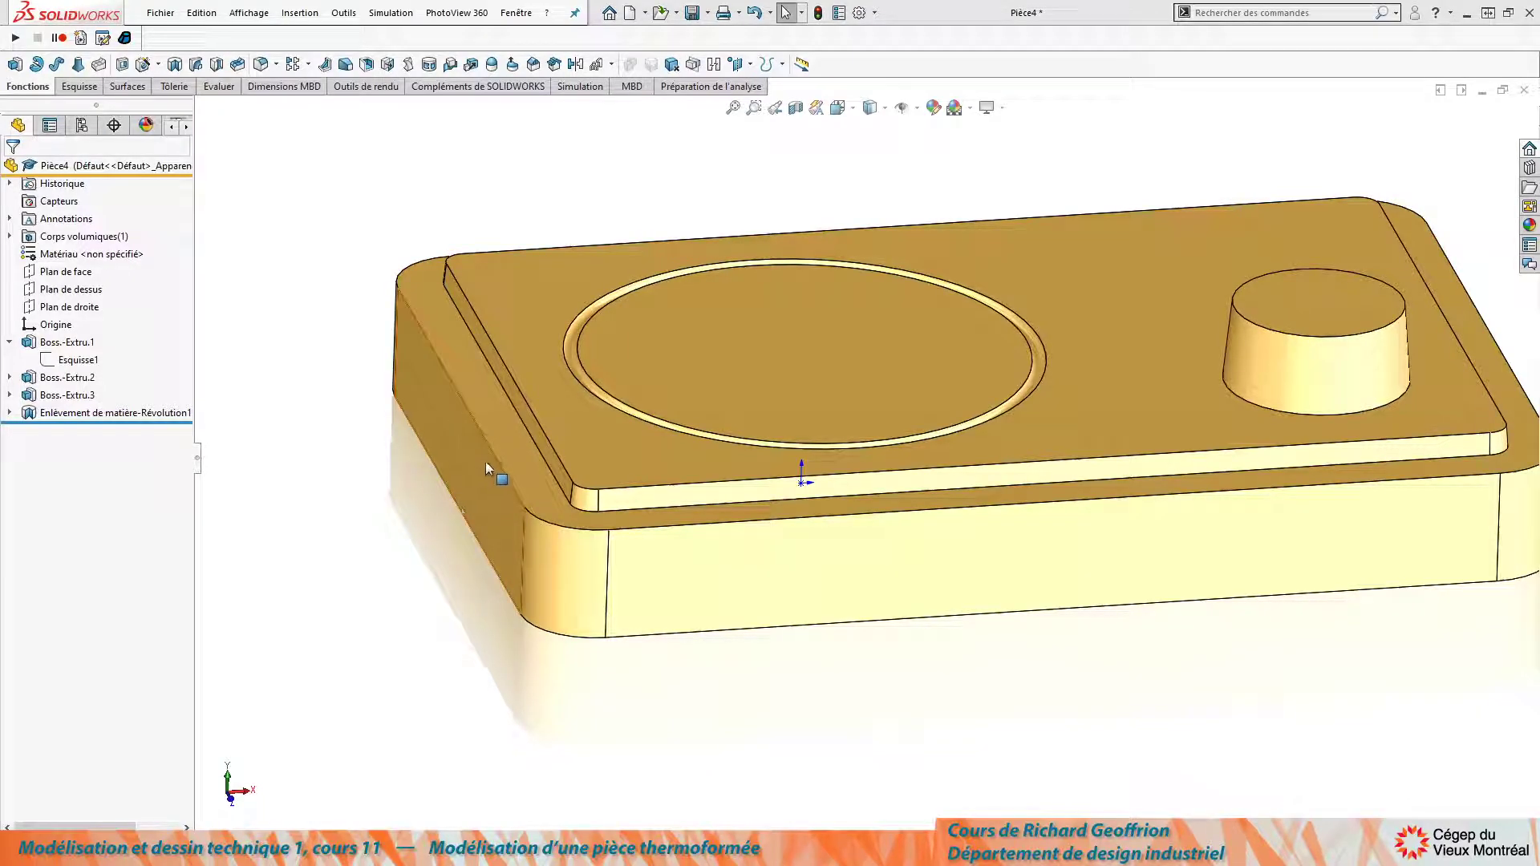
Start a sketch on the base block's short side face and draw a closed trapezoid, its upper side about 109 mm long on the face's upper edge.
middle_drag(437, 393, 605, 506)
click(605, 505)
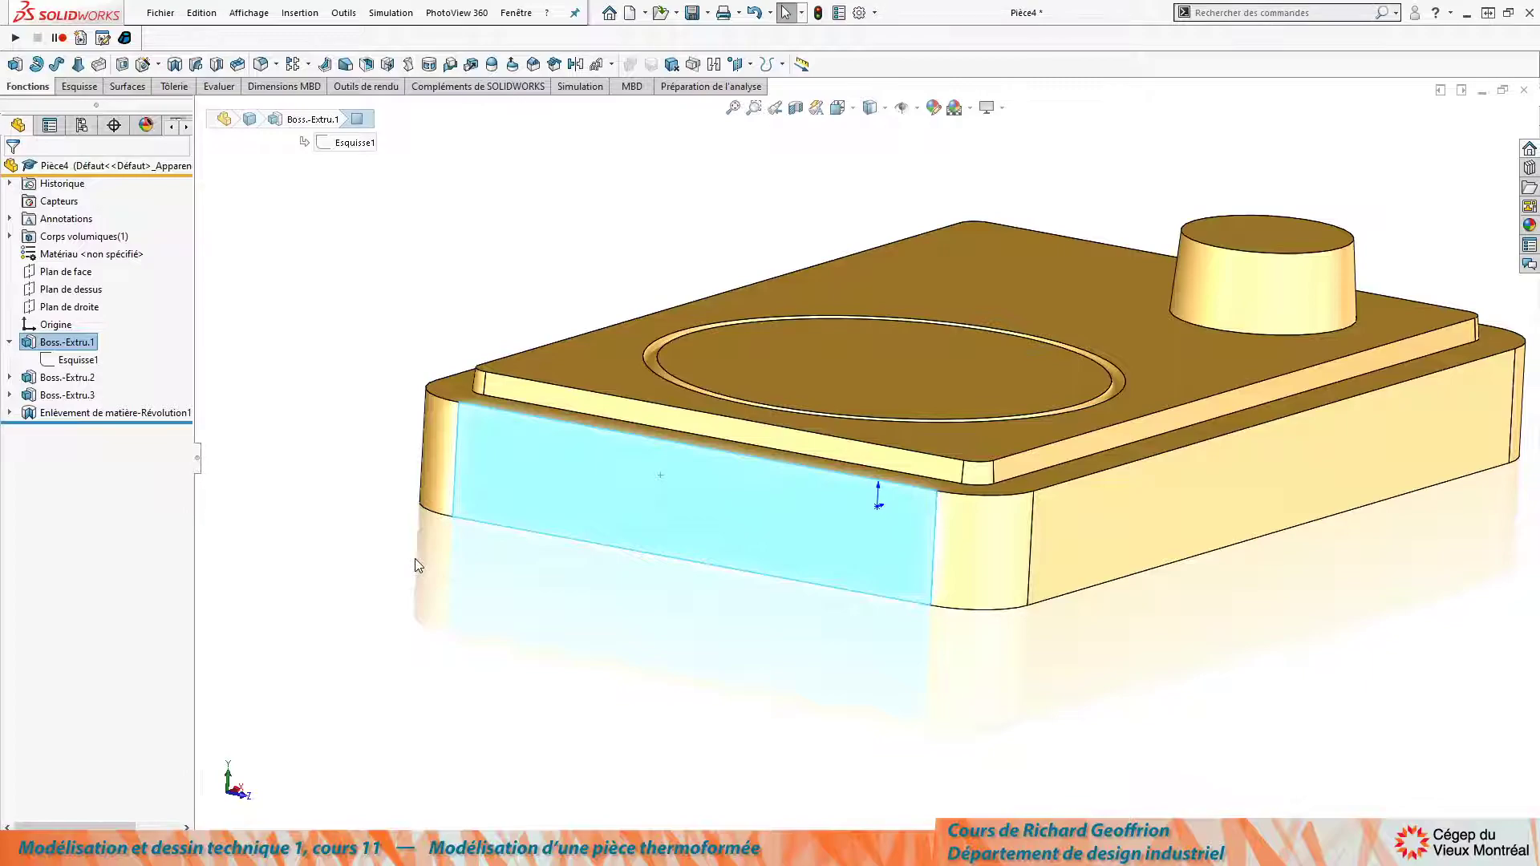
key(l)
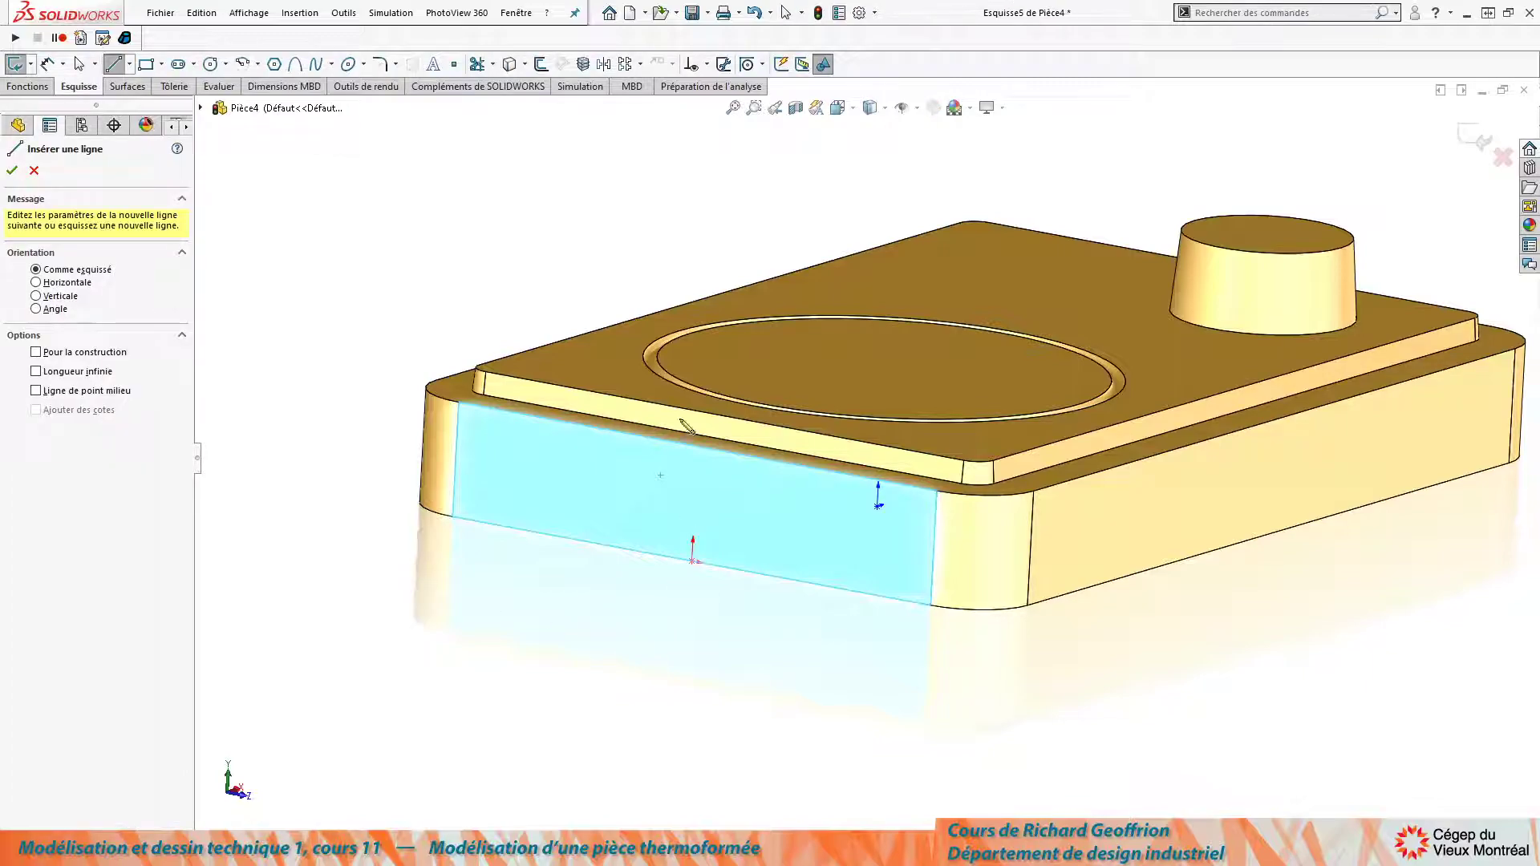
scroll(677, 531, down, 2)
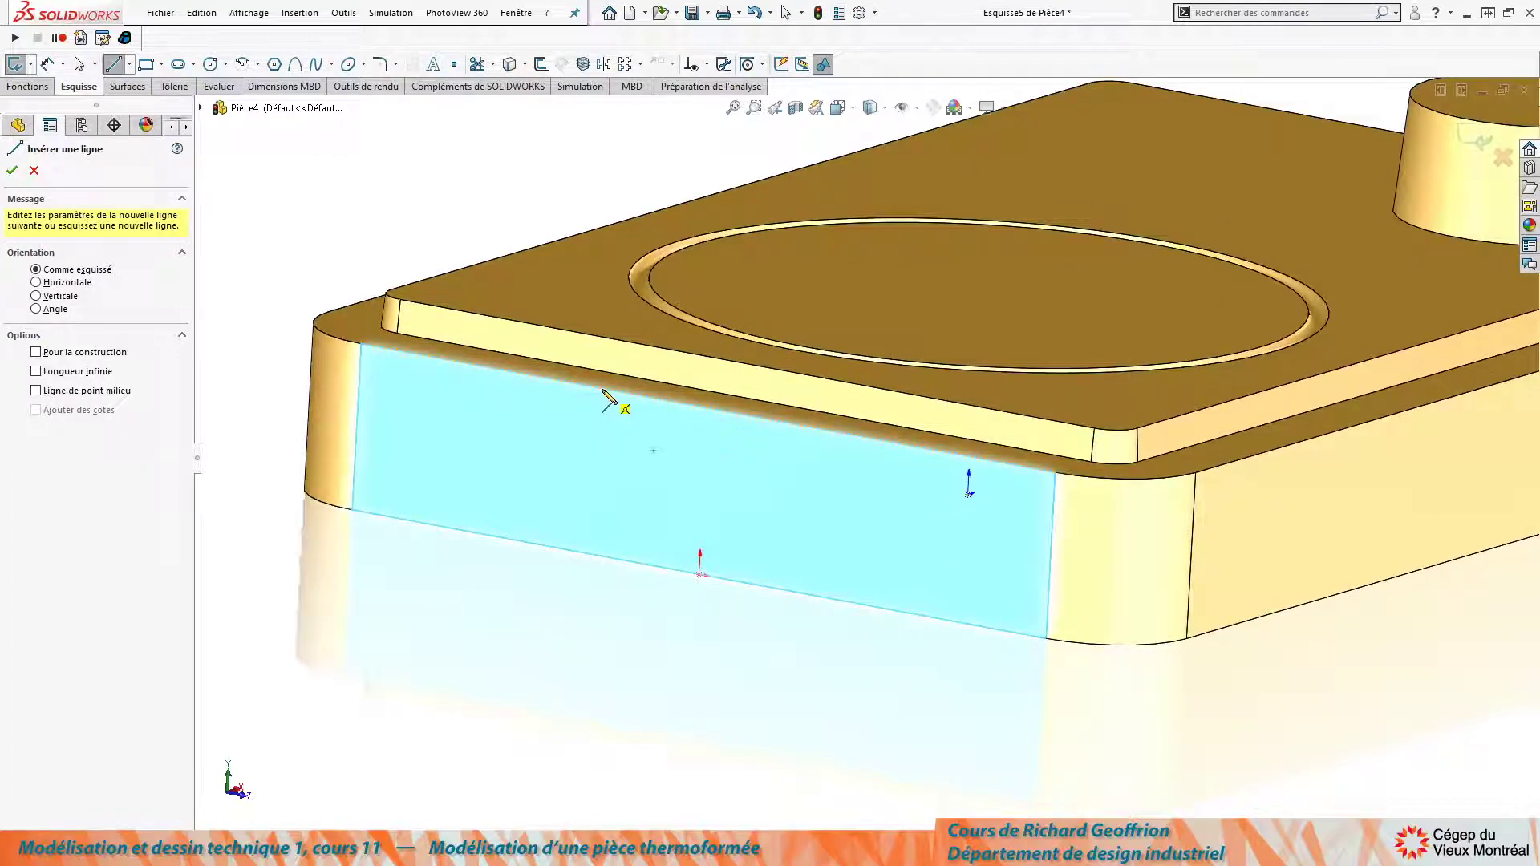
click(579, 385)
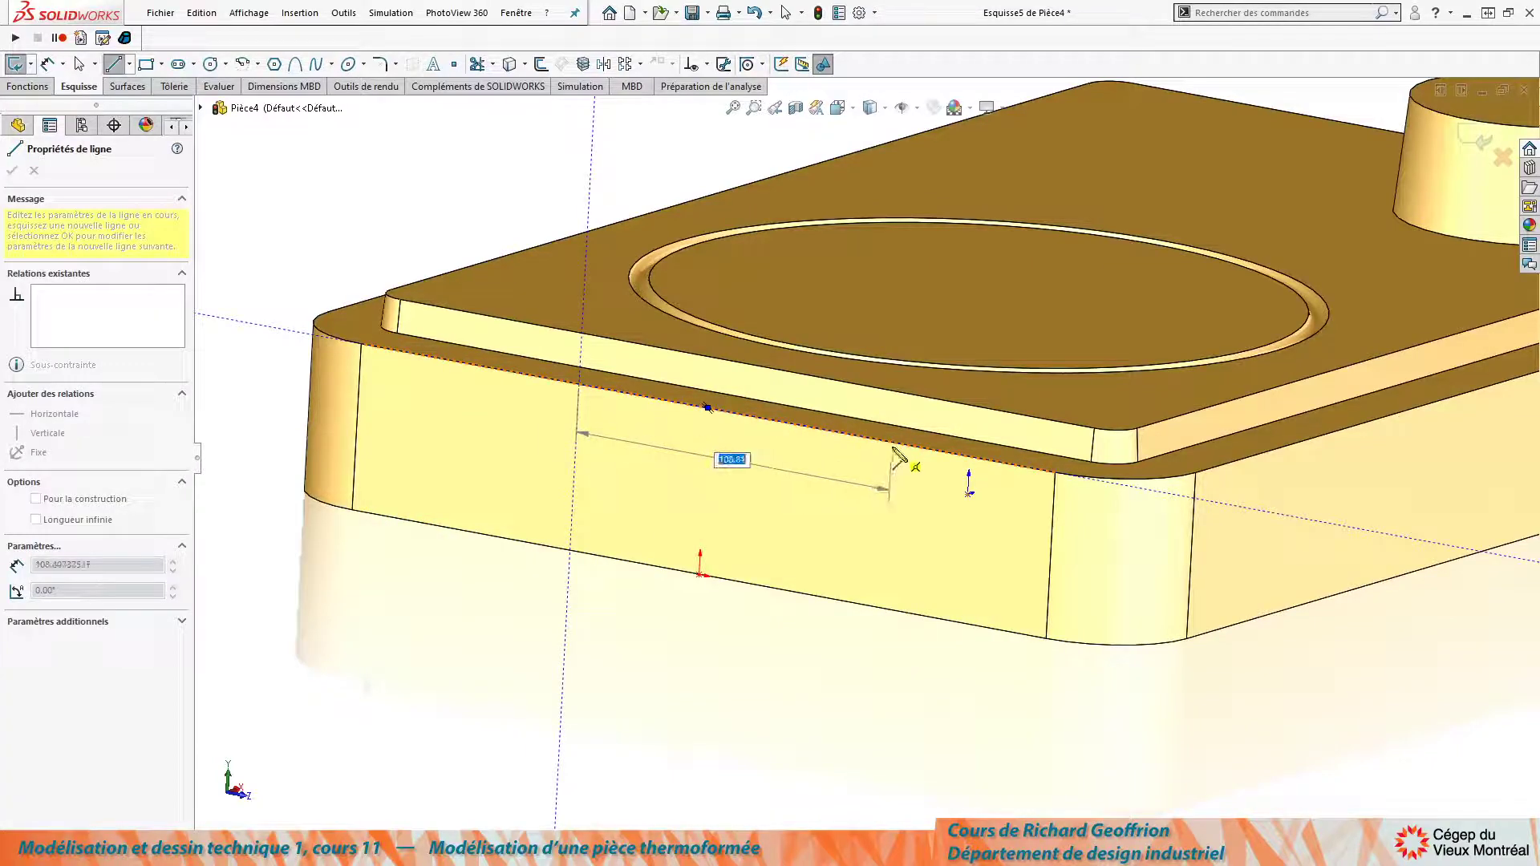
click(894, 442)
click(848, 484)
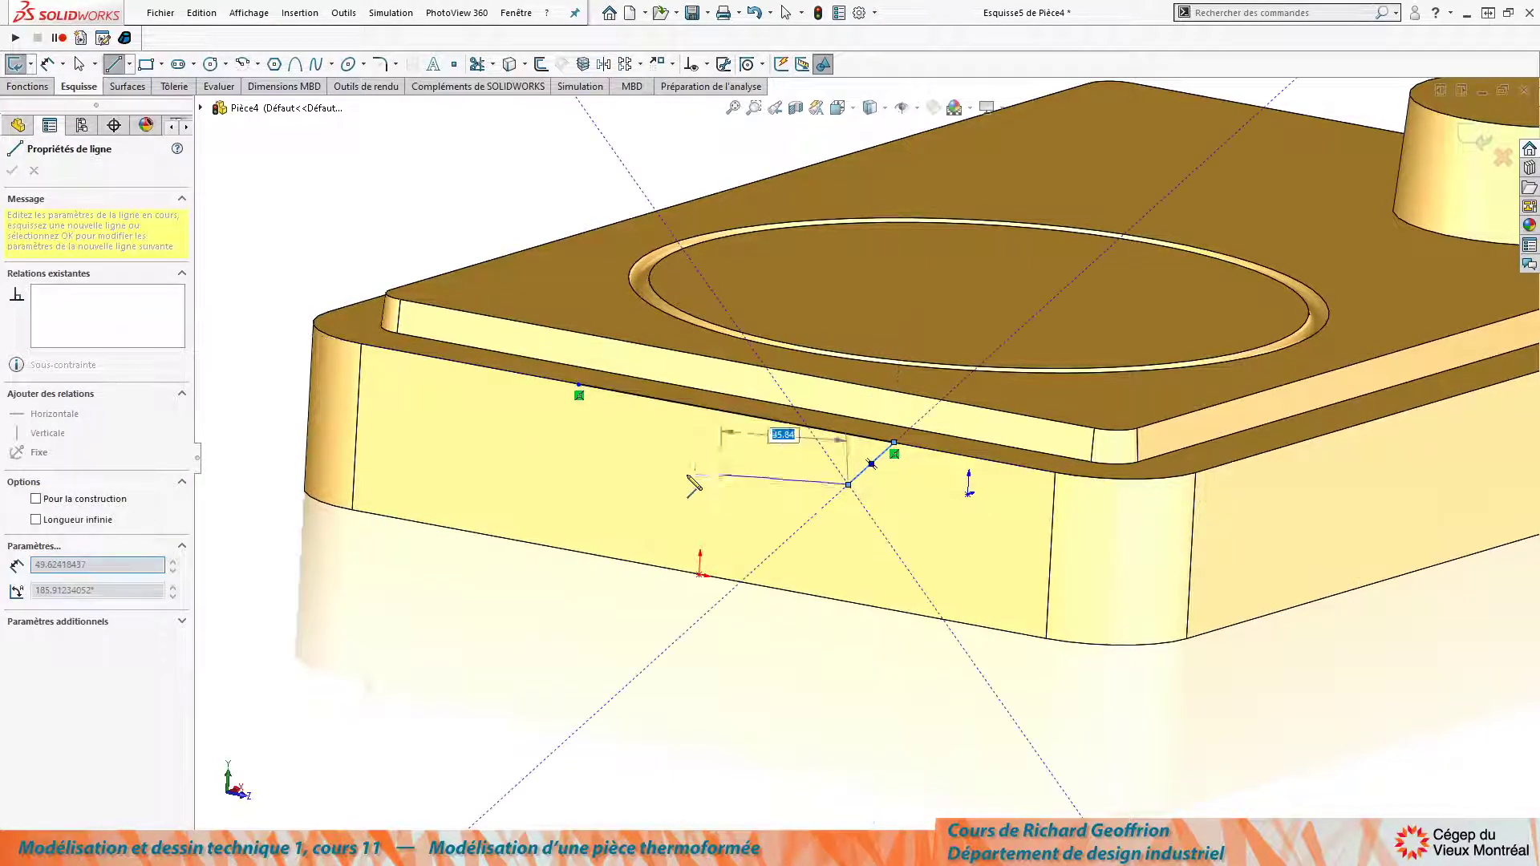
click(596, 437)
click(580, 388)
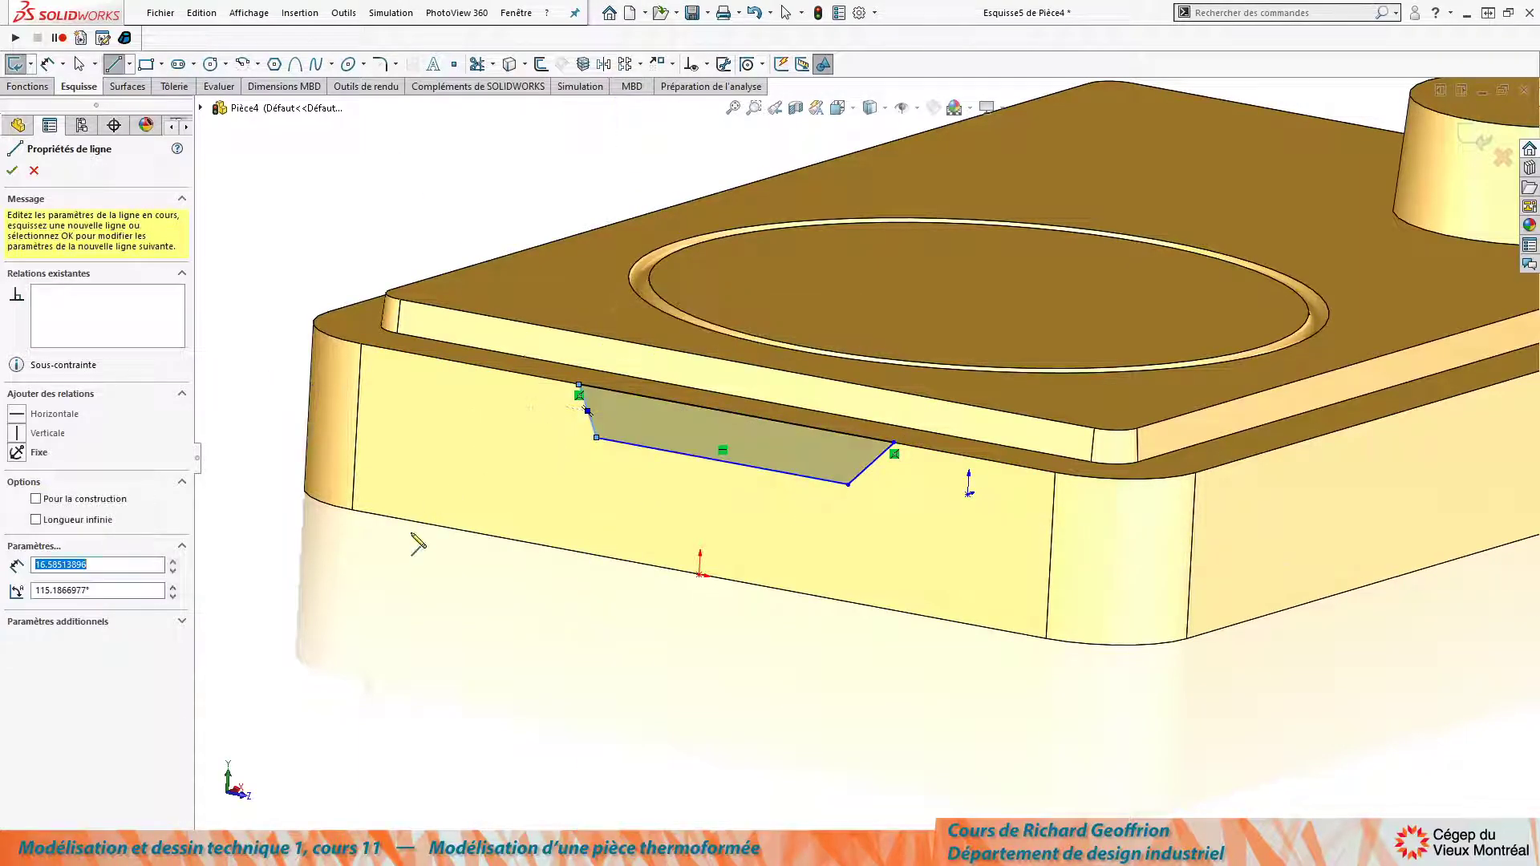
key(Escape)
Dimension the trapezoid's upper side as 100 mm.
scroll(678, 458, down, 2)
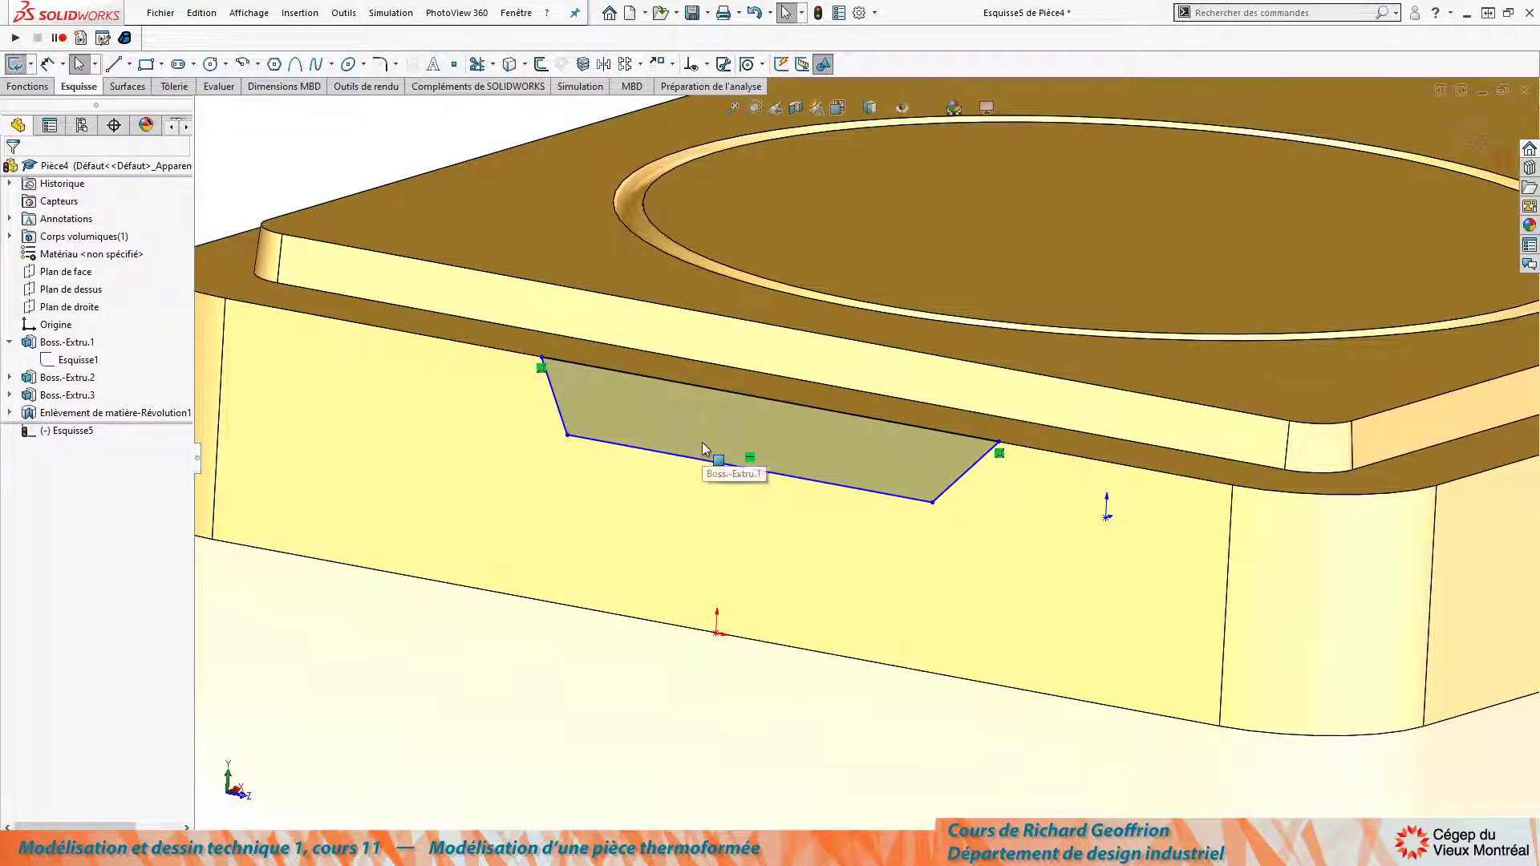
right_drag(707, 451, 710, 432)
click(700, 392)
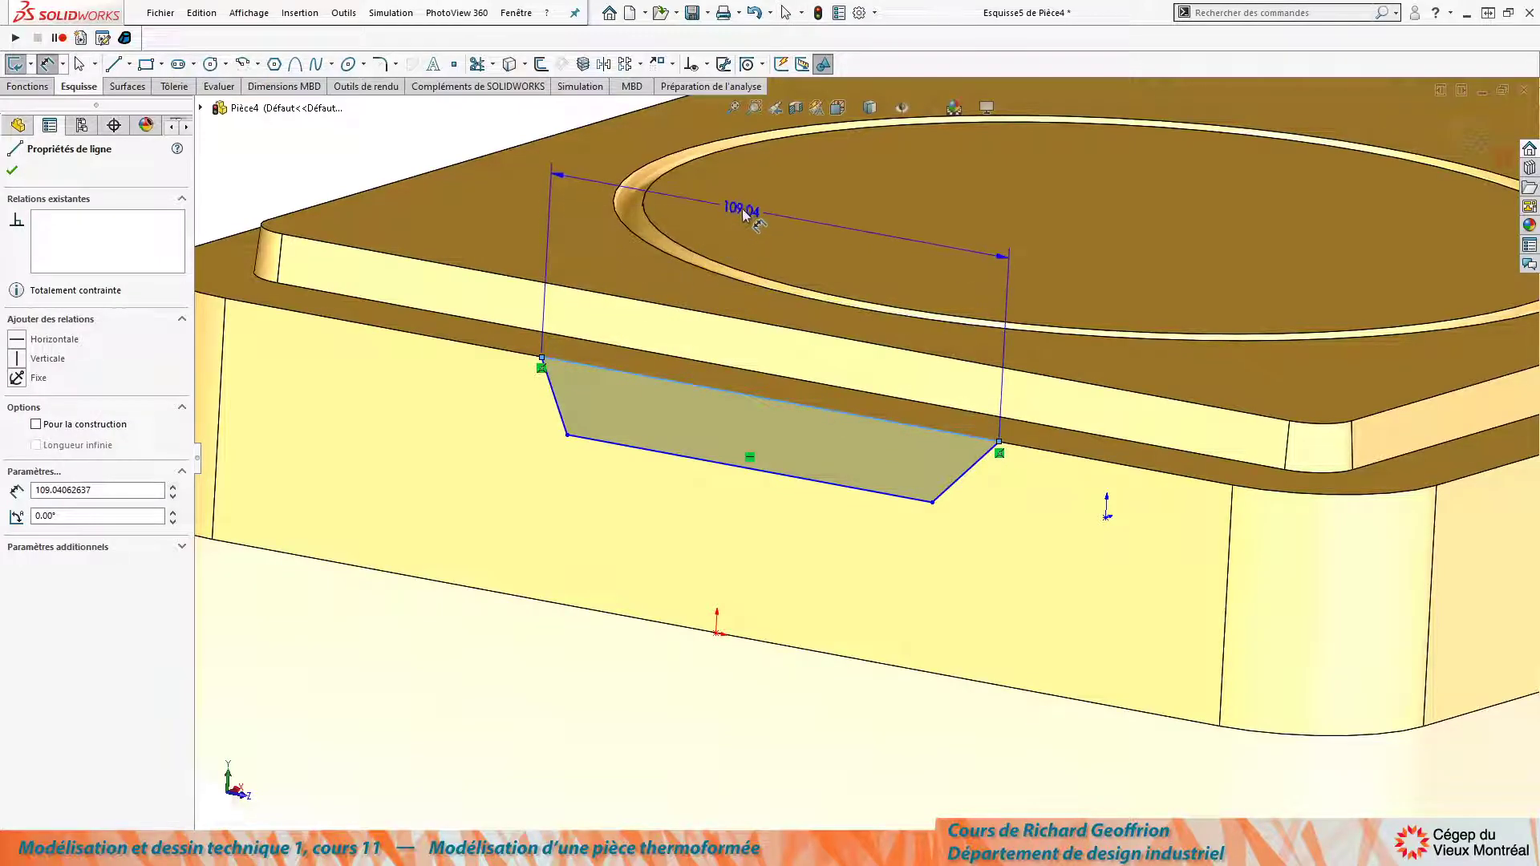
click(771, 231)
text(100)
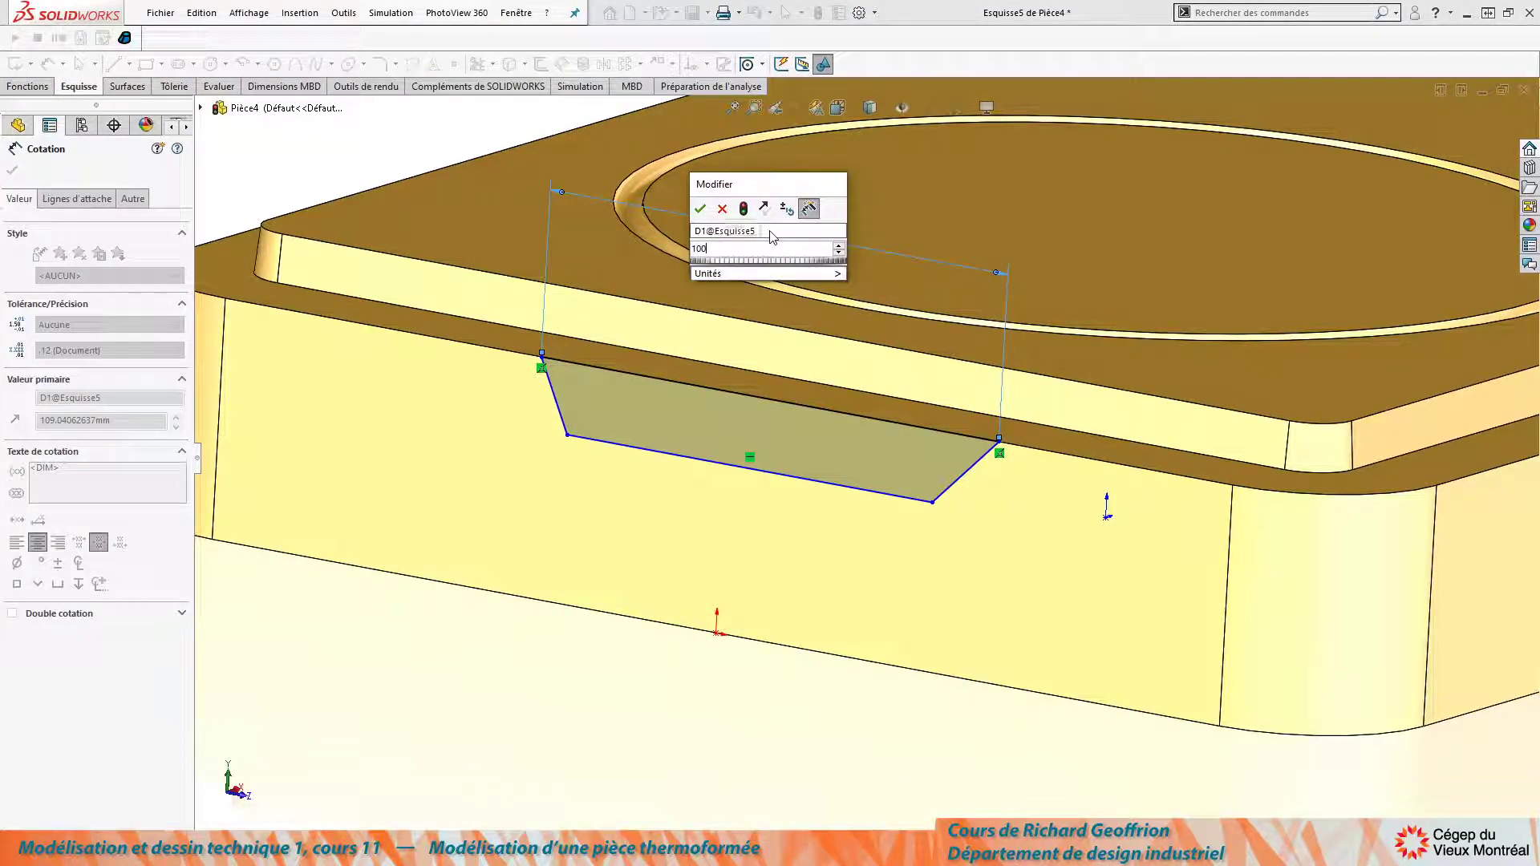
key(Return)
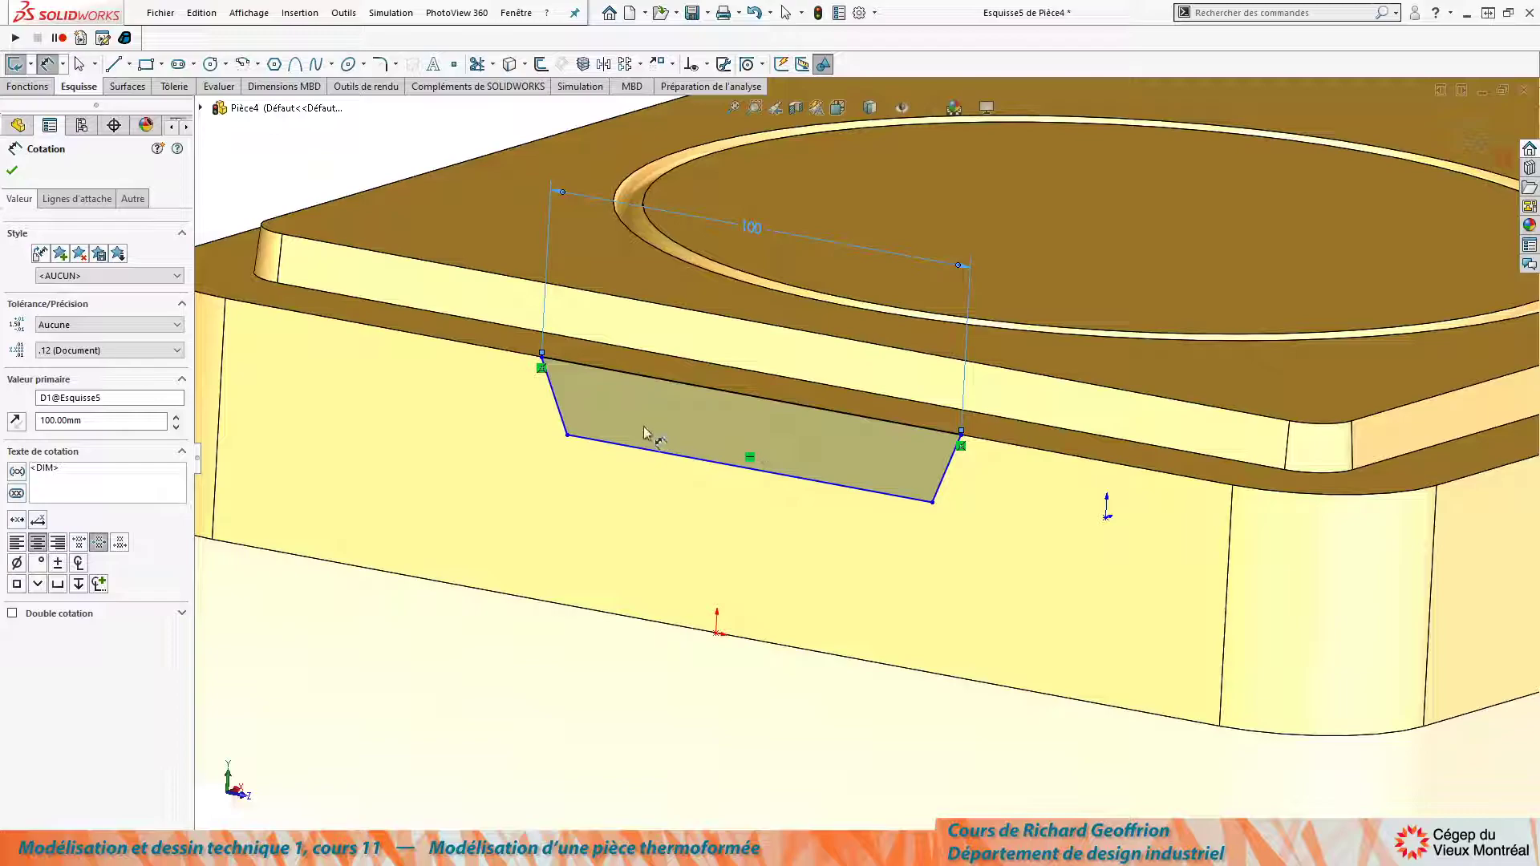
key(Escape)
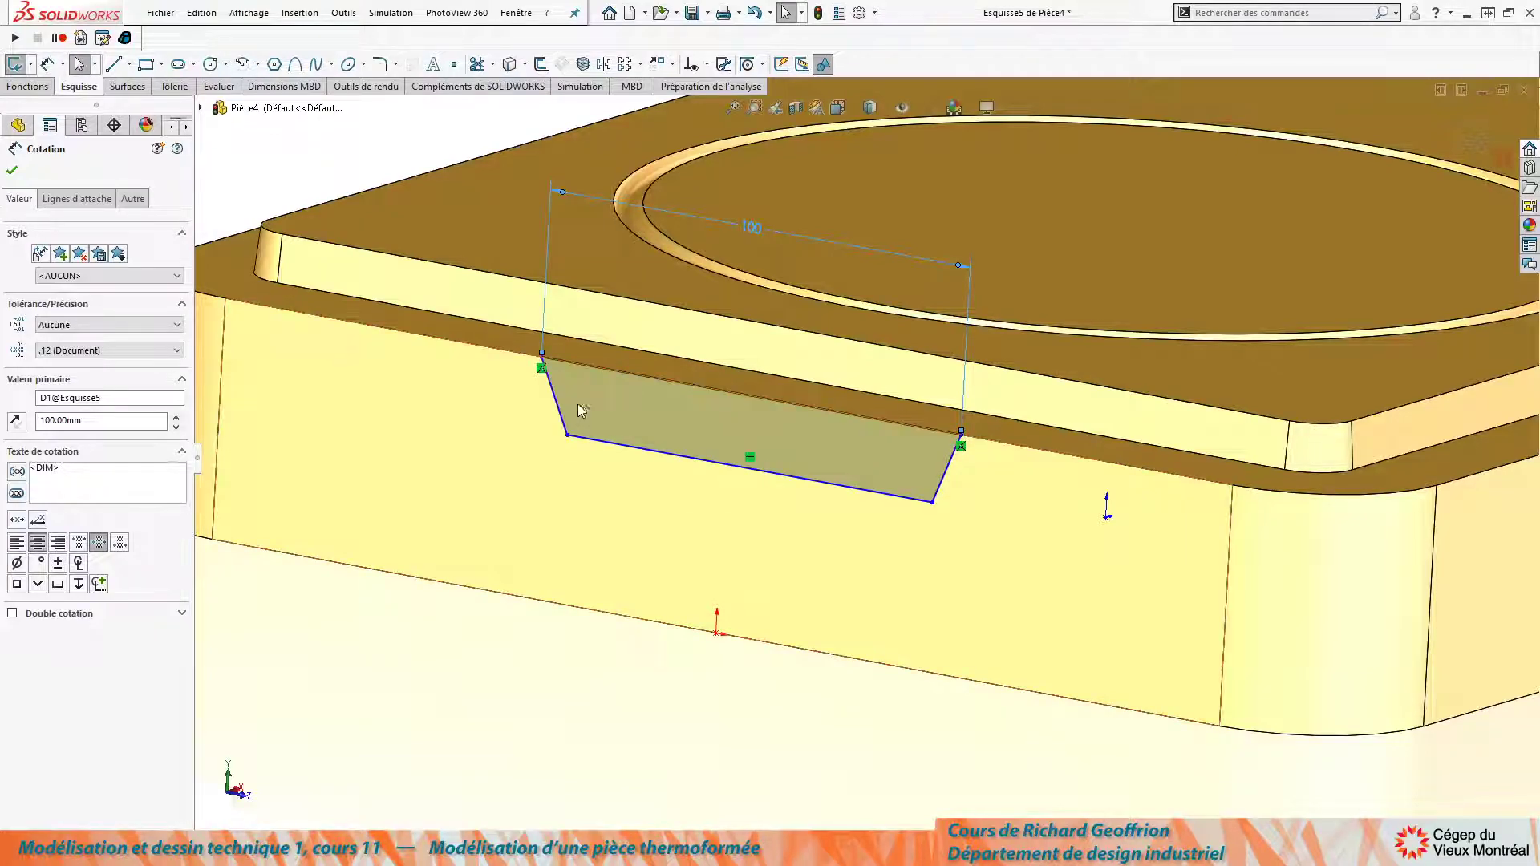
Dimension the angle between the trapezoid's upper side and its left slanted side as 45°.
key(Return)
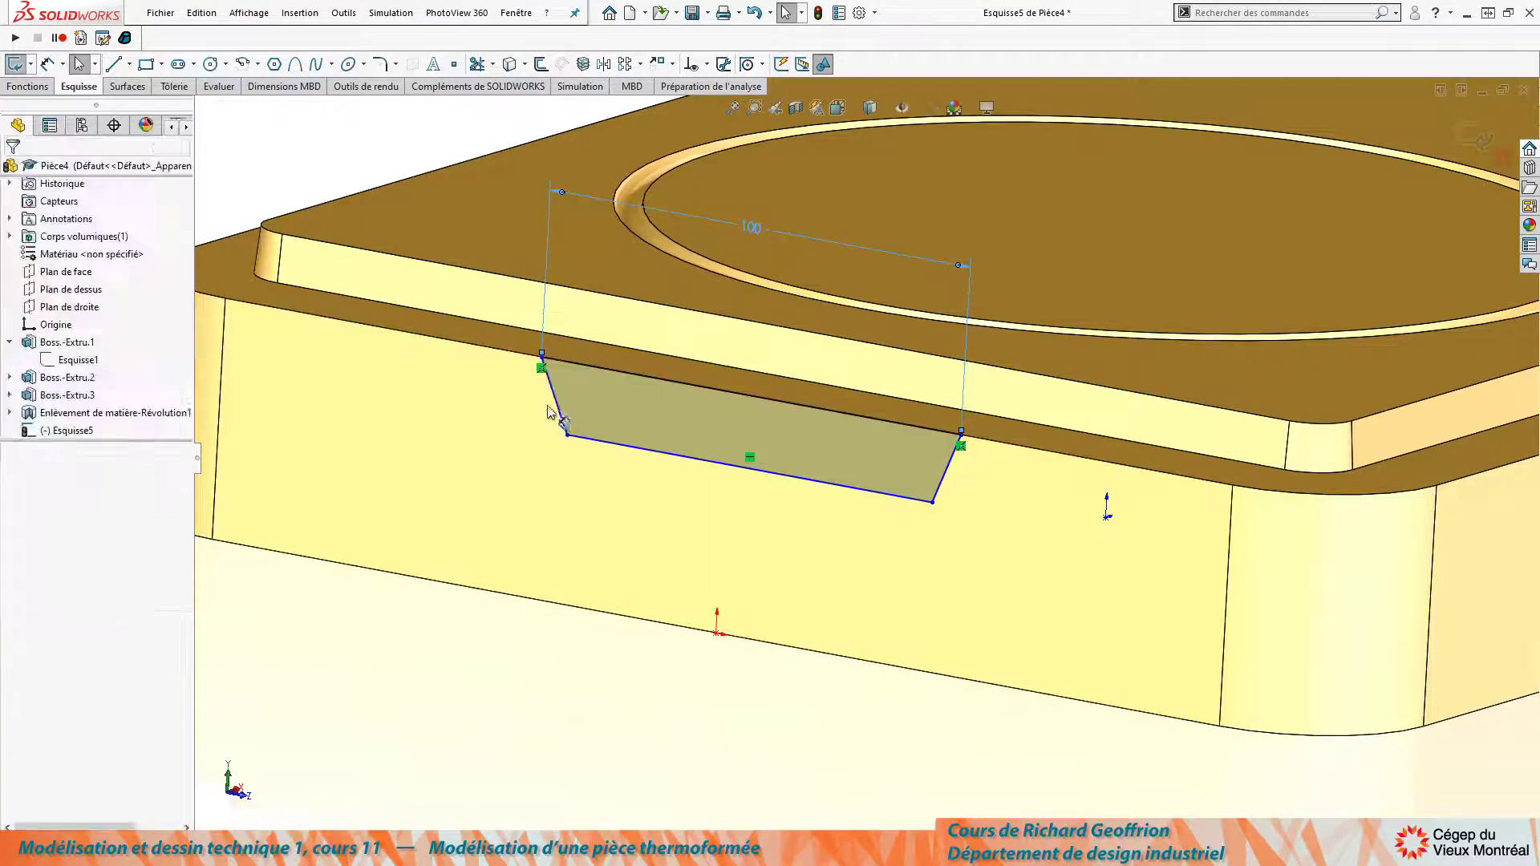
click(562, 405)
click(600, 365)
click(628, 415)
text(45)
key(Return)
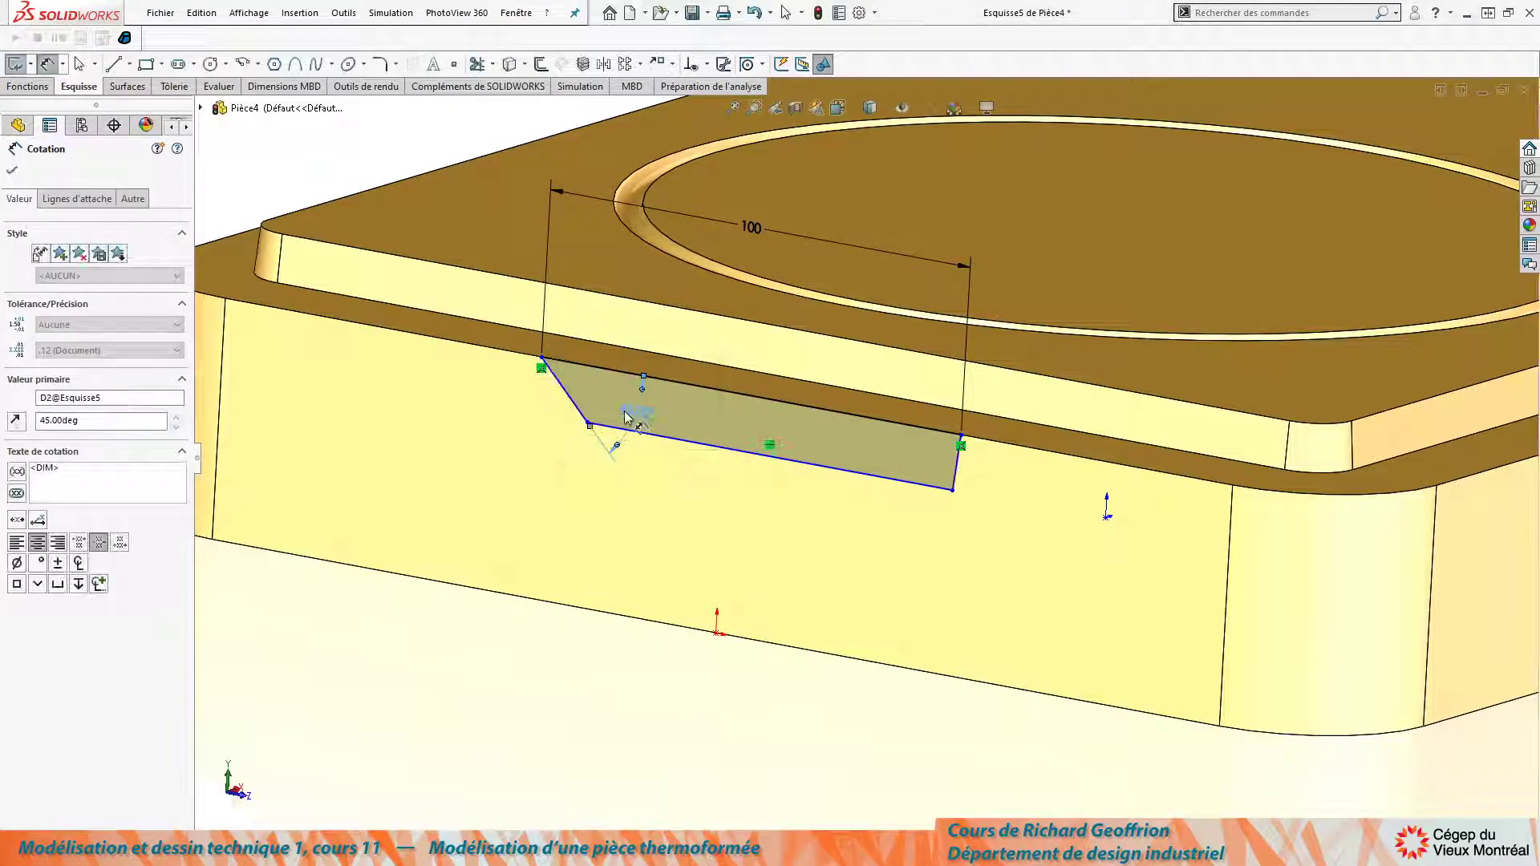
Dimension the angle between the trapezoid's upper side and its right slanted side as 45°.
click(934, 431)
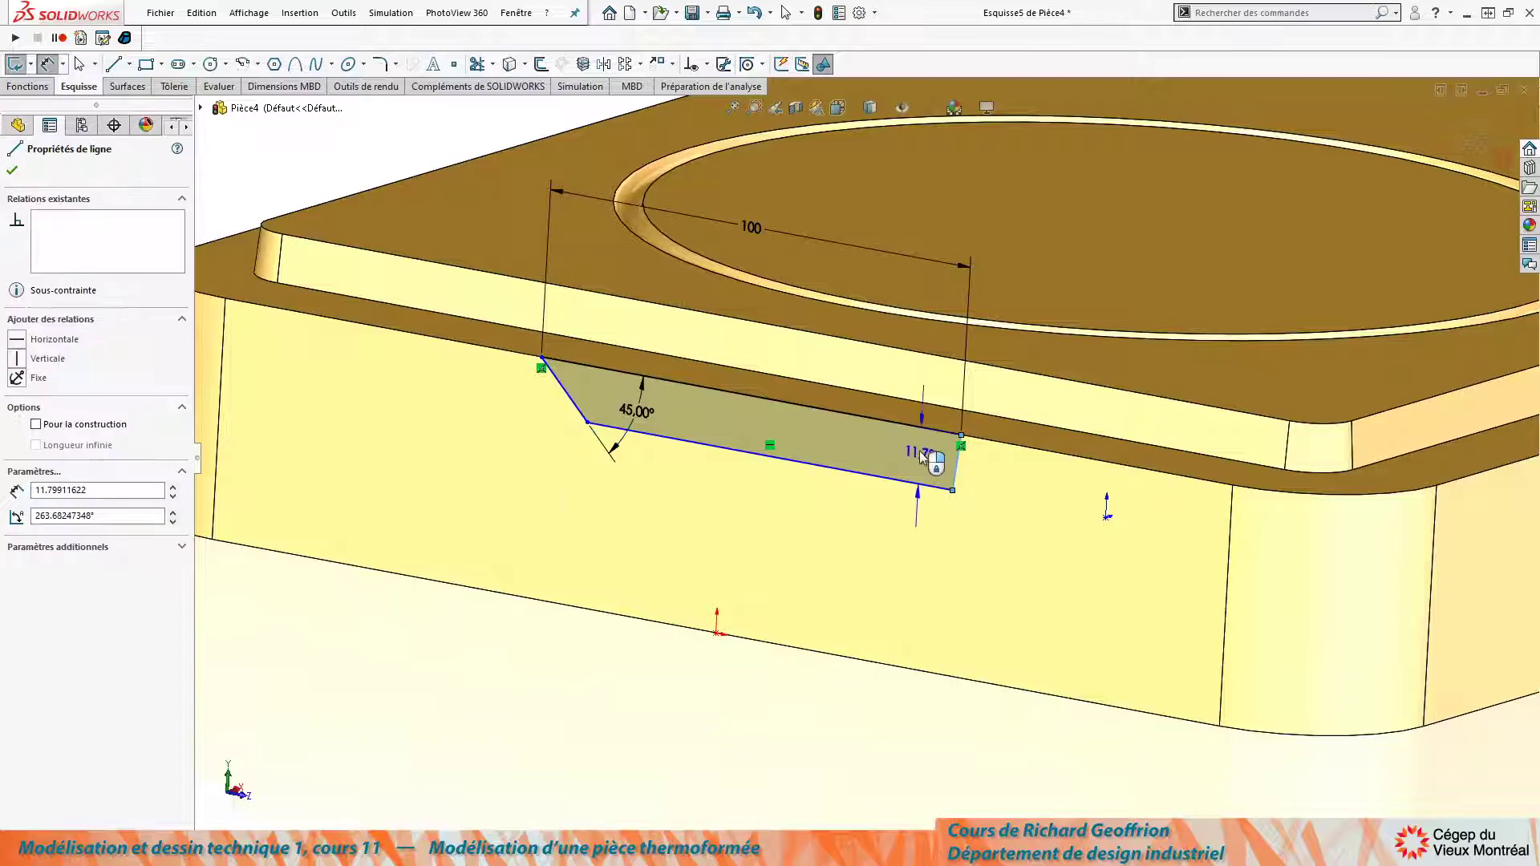
click(958, 463)
click(822, 451)
text(45)
key(Return)
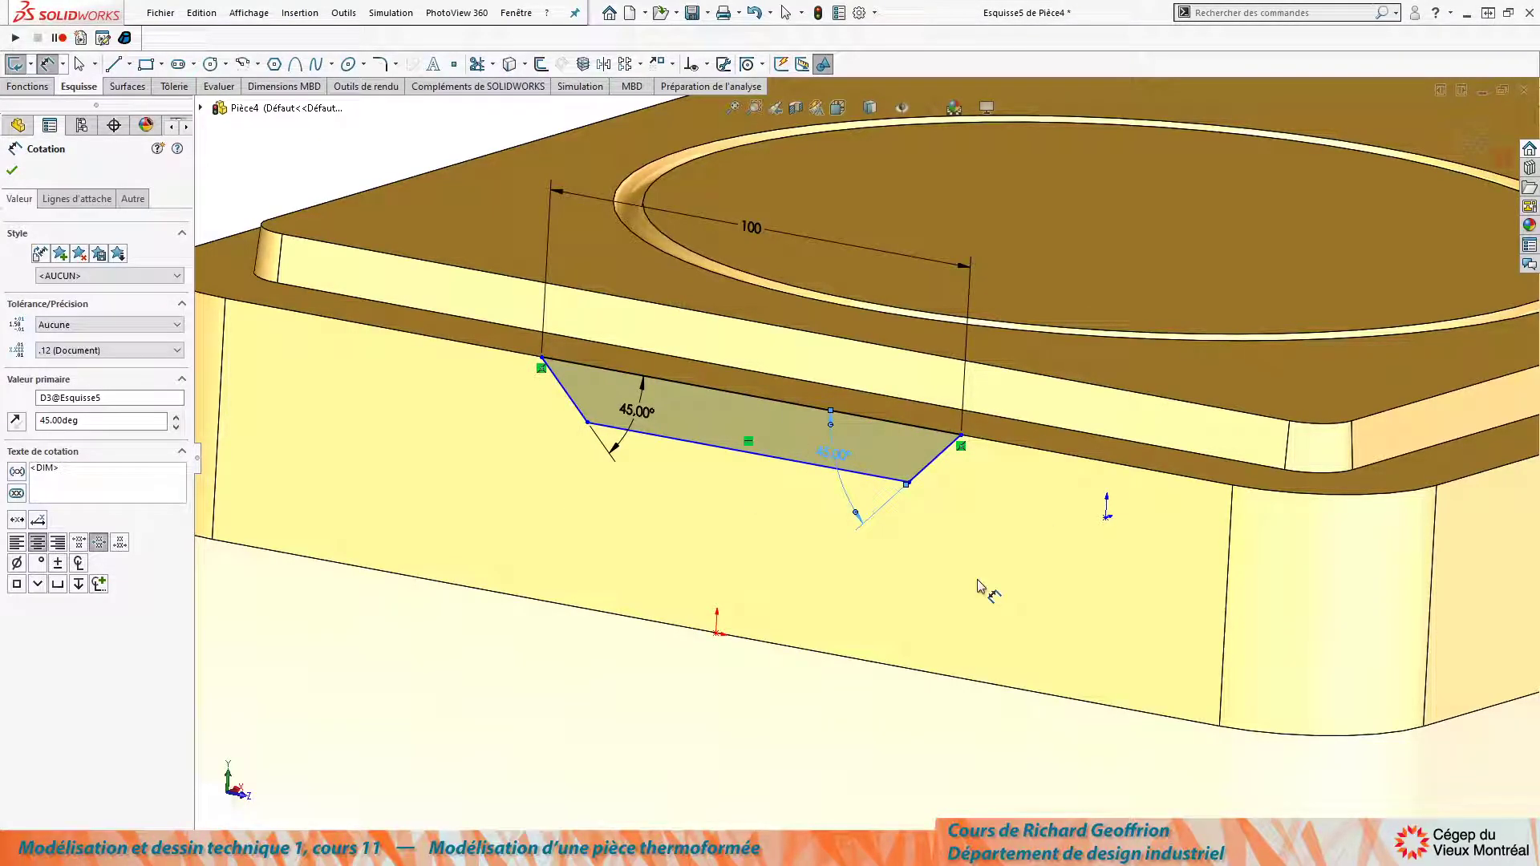
key(Escape)
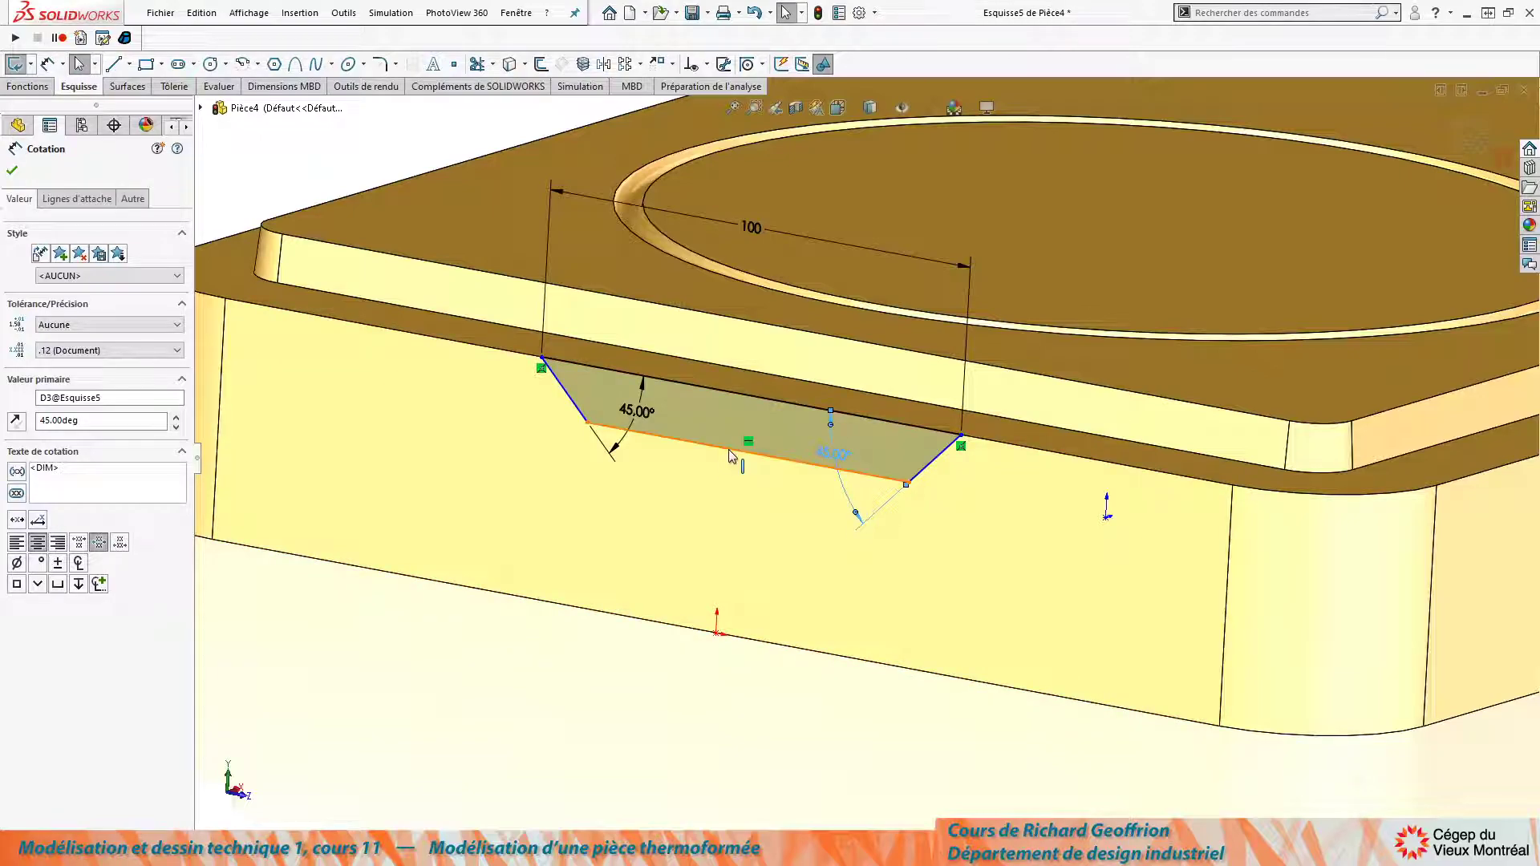
Dimension the trapezoid's height between its upper and lower sides as 8 mm.
key(Return)
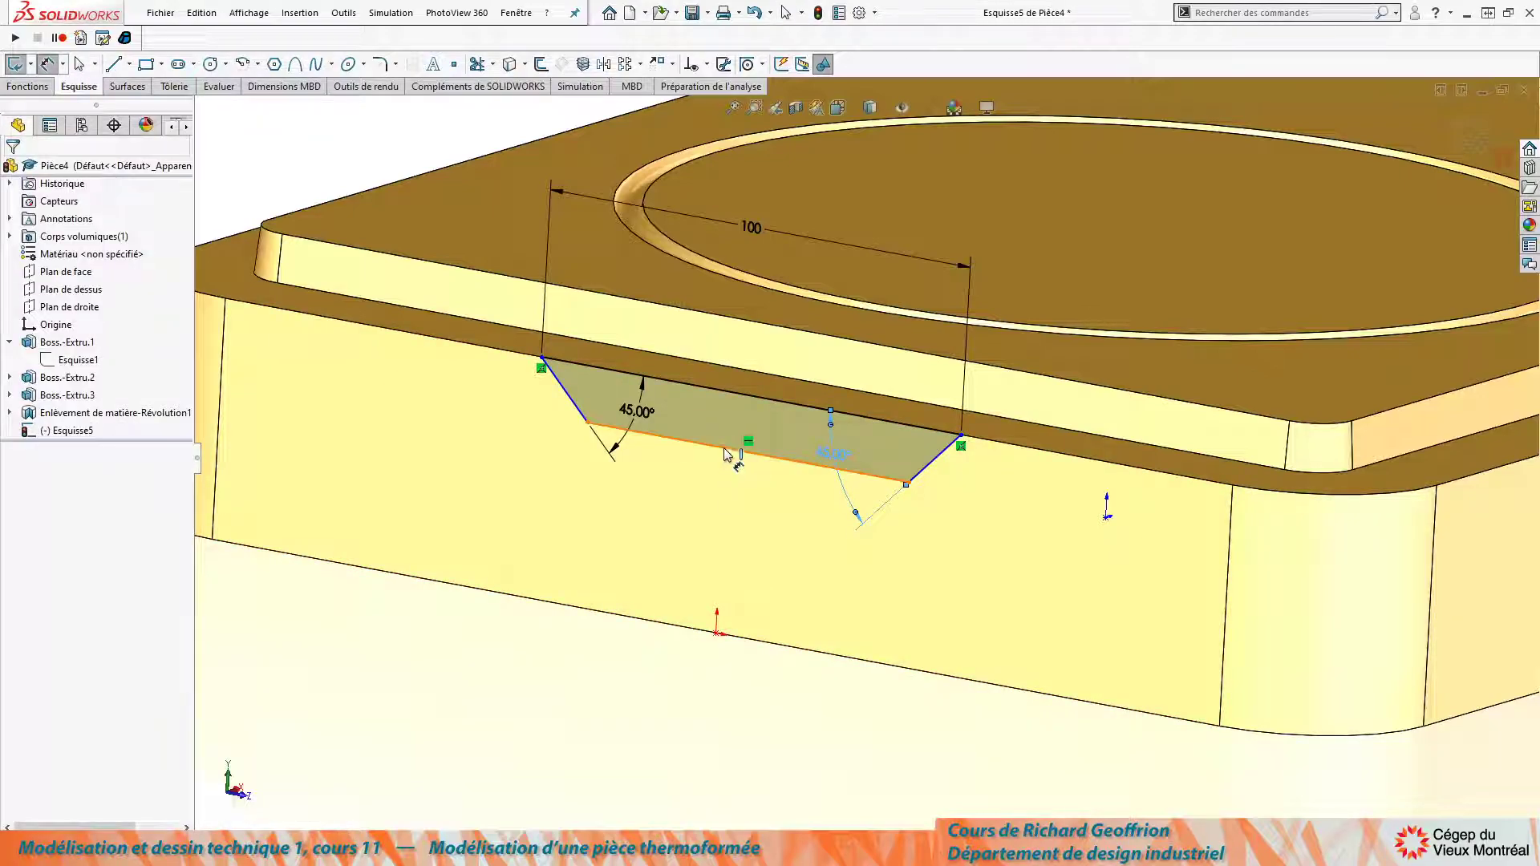
click(725, 448)
click(540, 356)
click(440, 385)
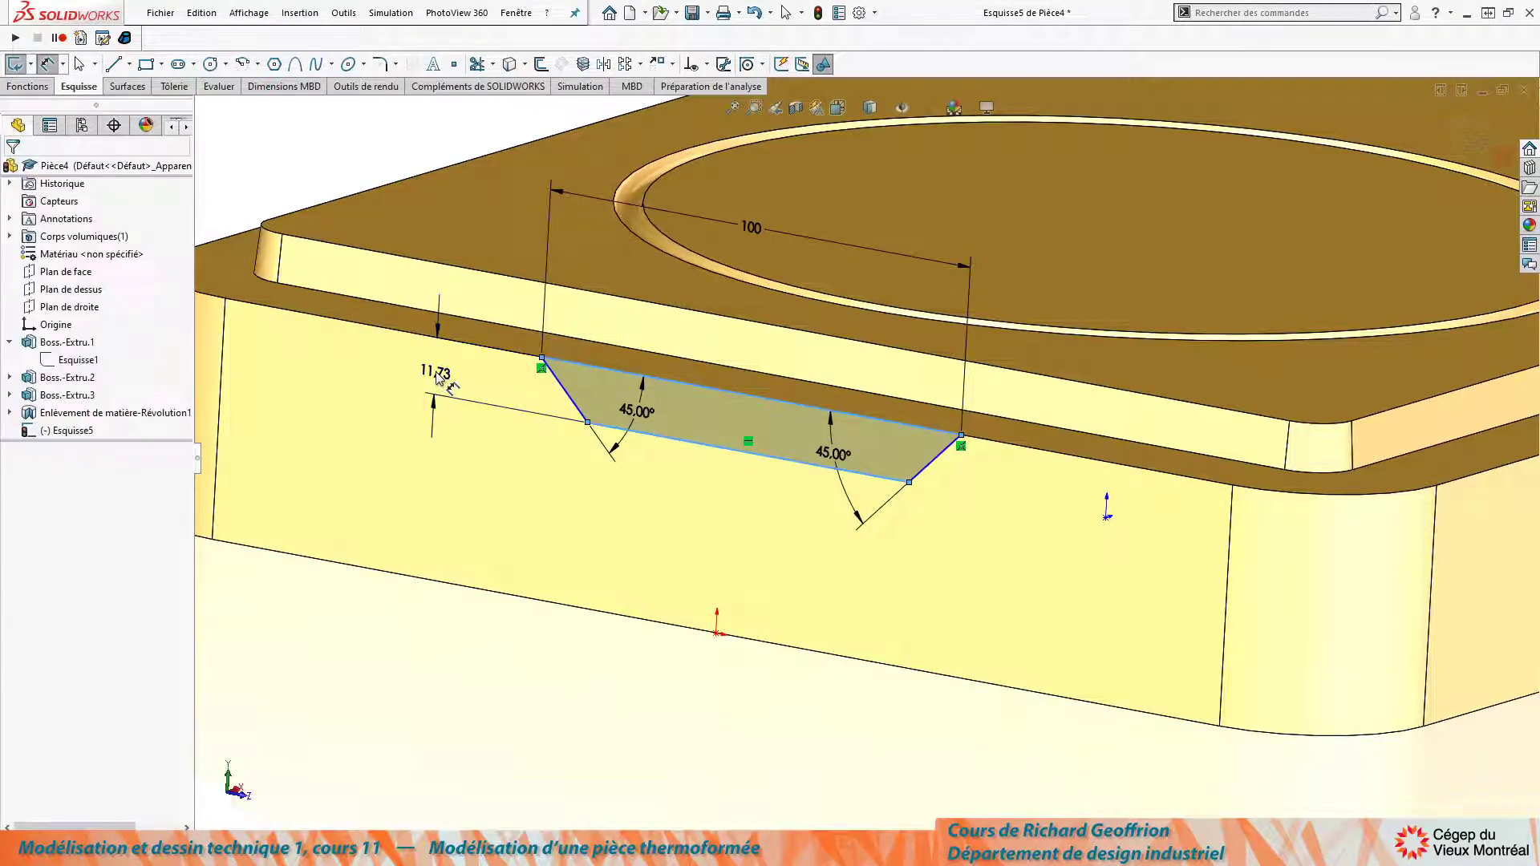
text(8)
key(Return)
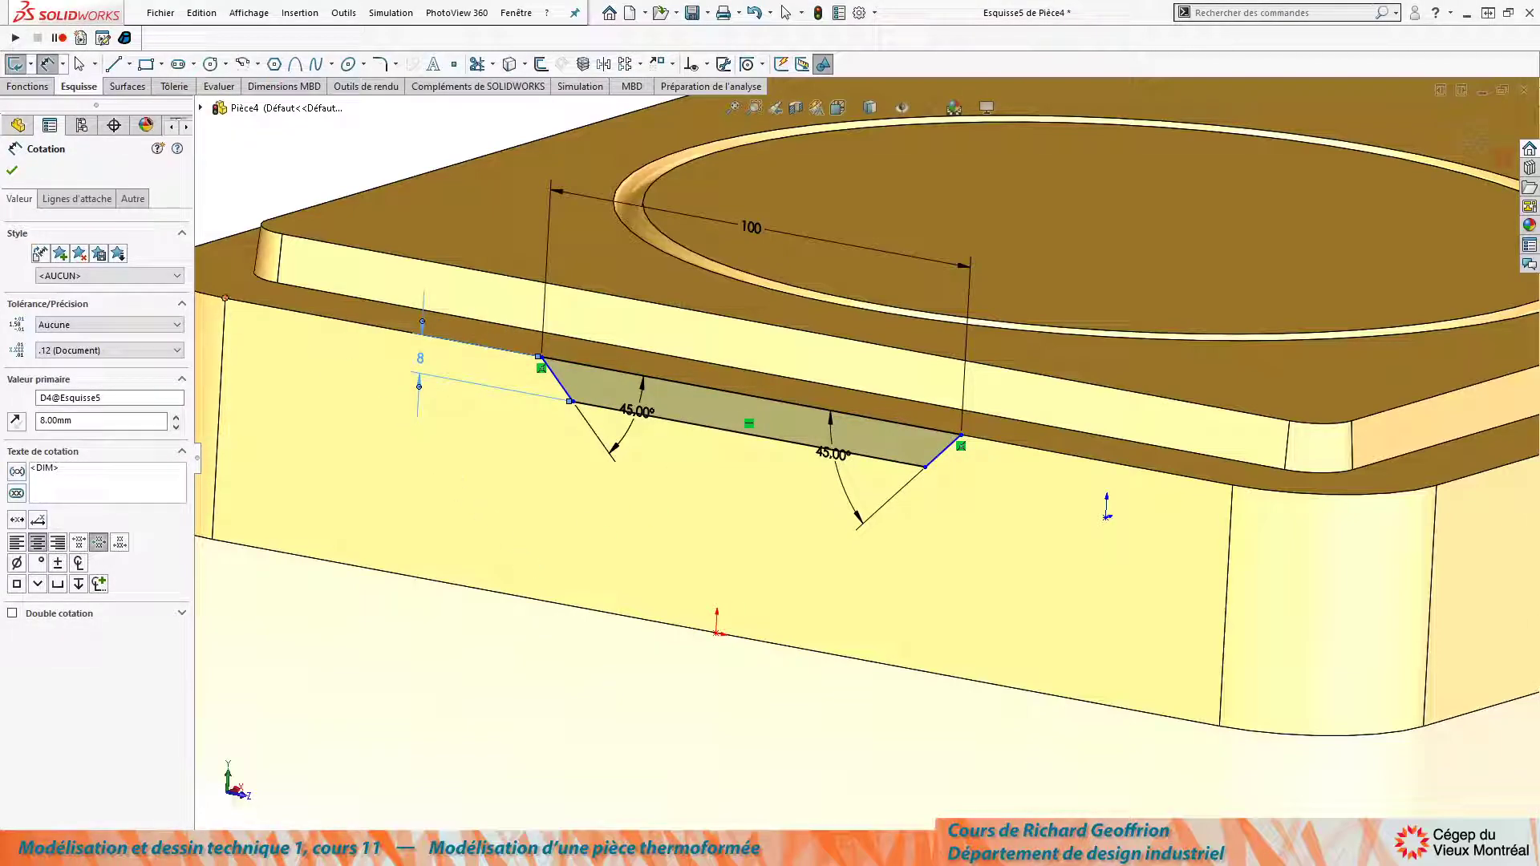
click(12, 172)
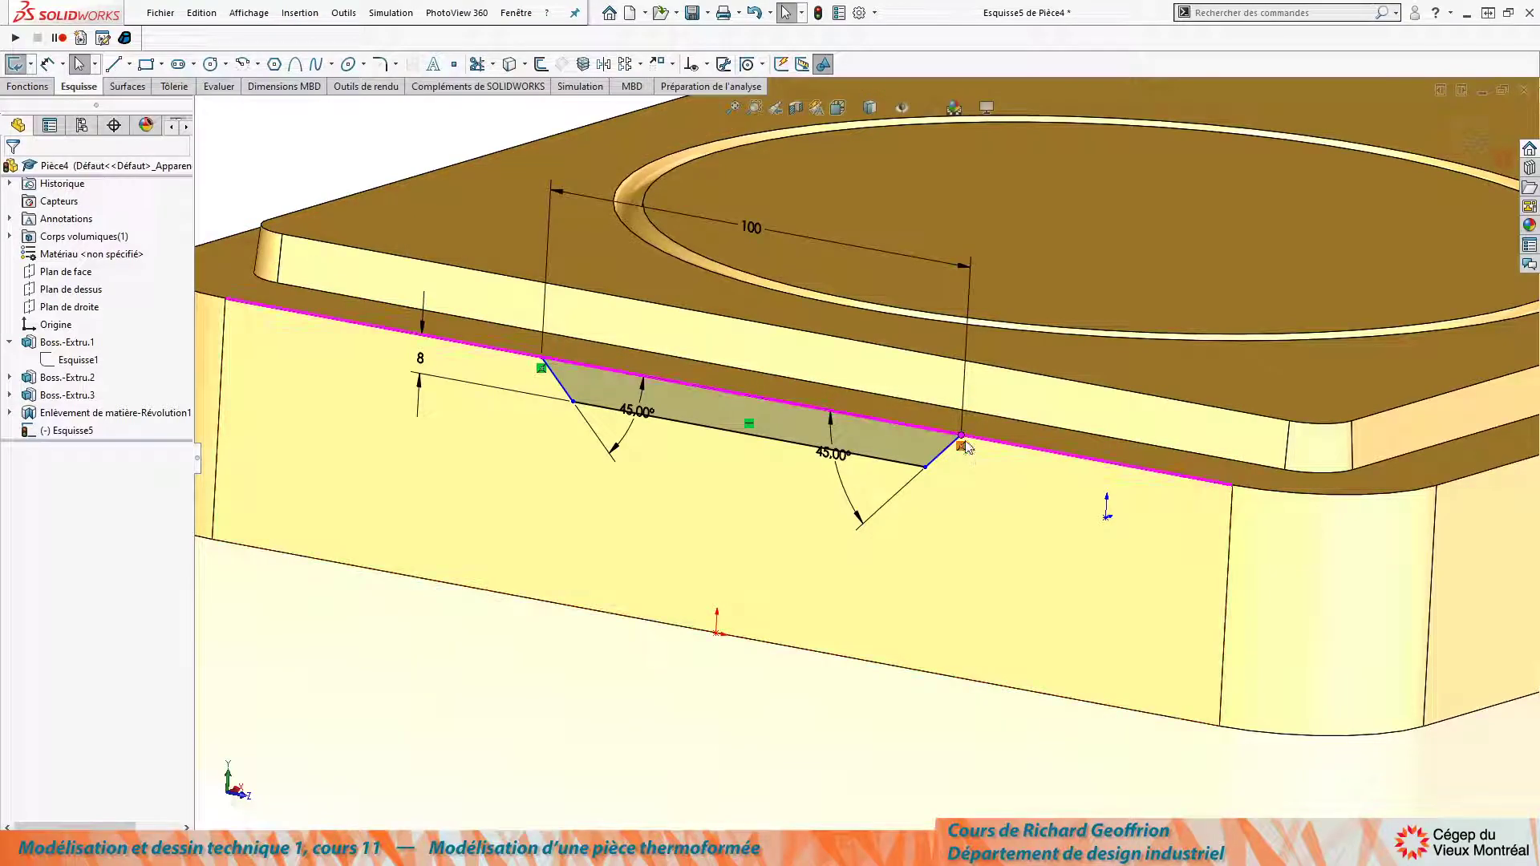
Position the trapezoid by dimensioning 100 mm from its right upper corner to the rounded corner's end vertex on the block's long side.
click(961, 435)
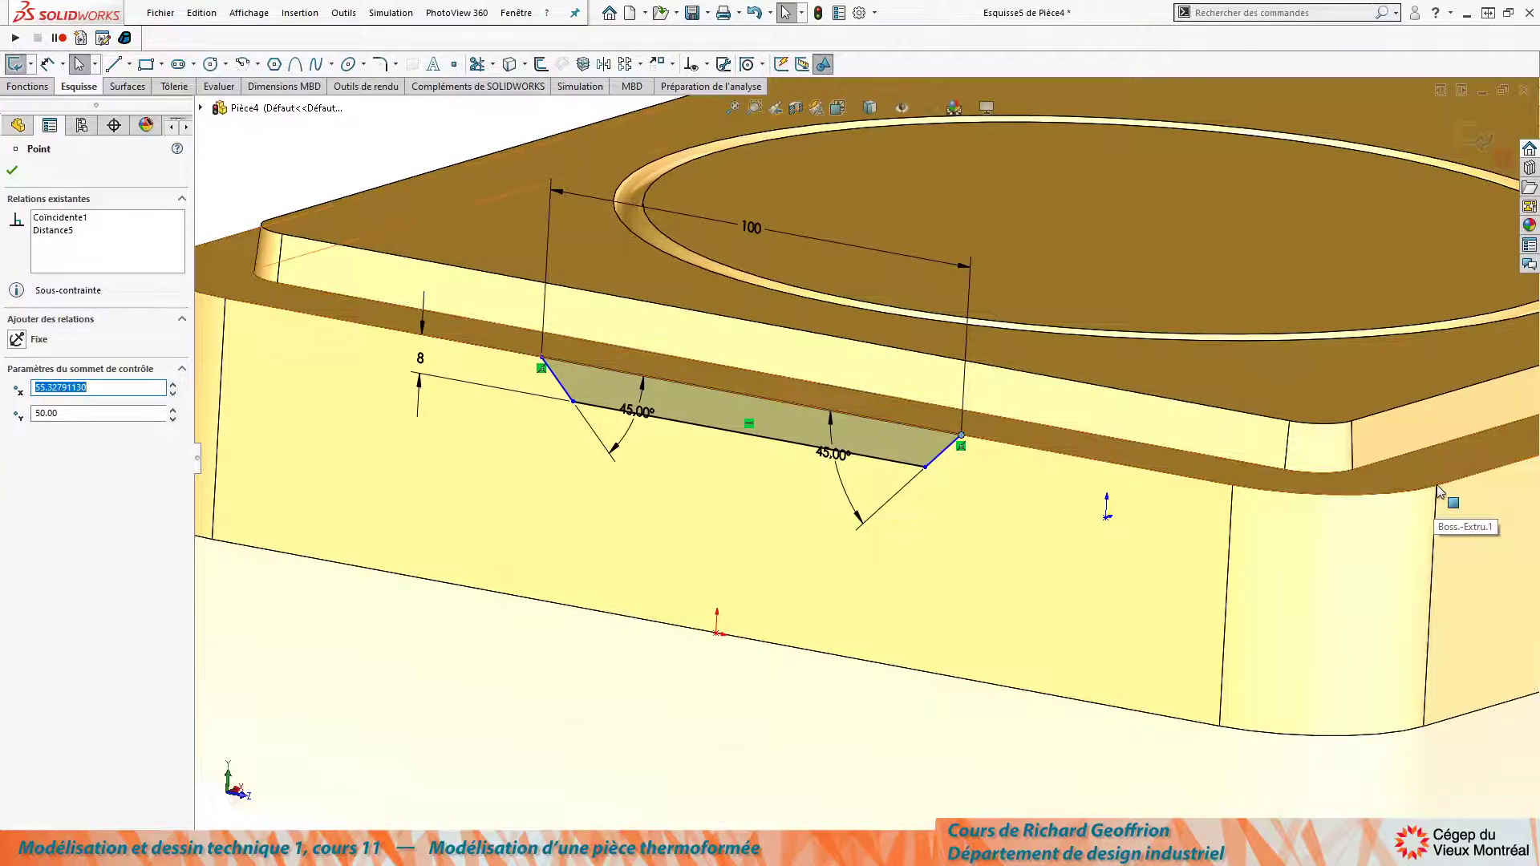
key(Escape)
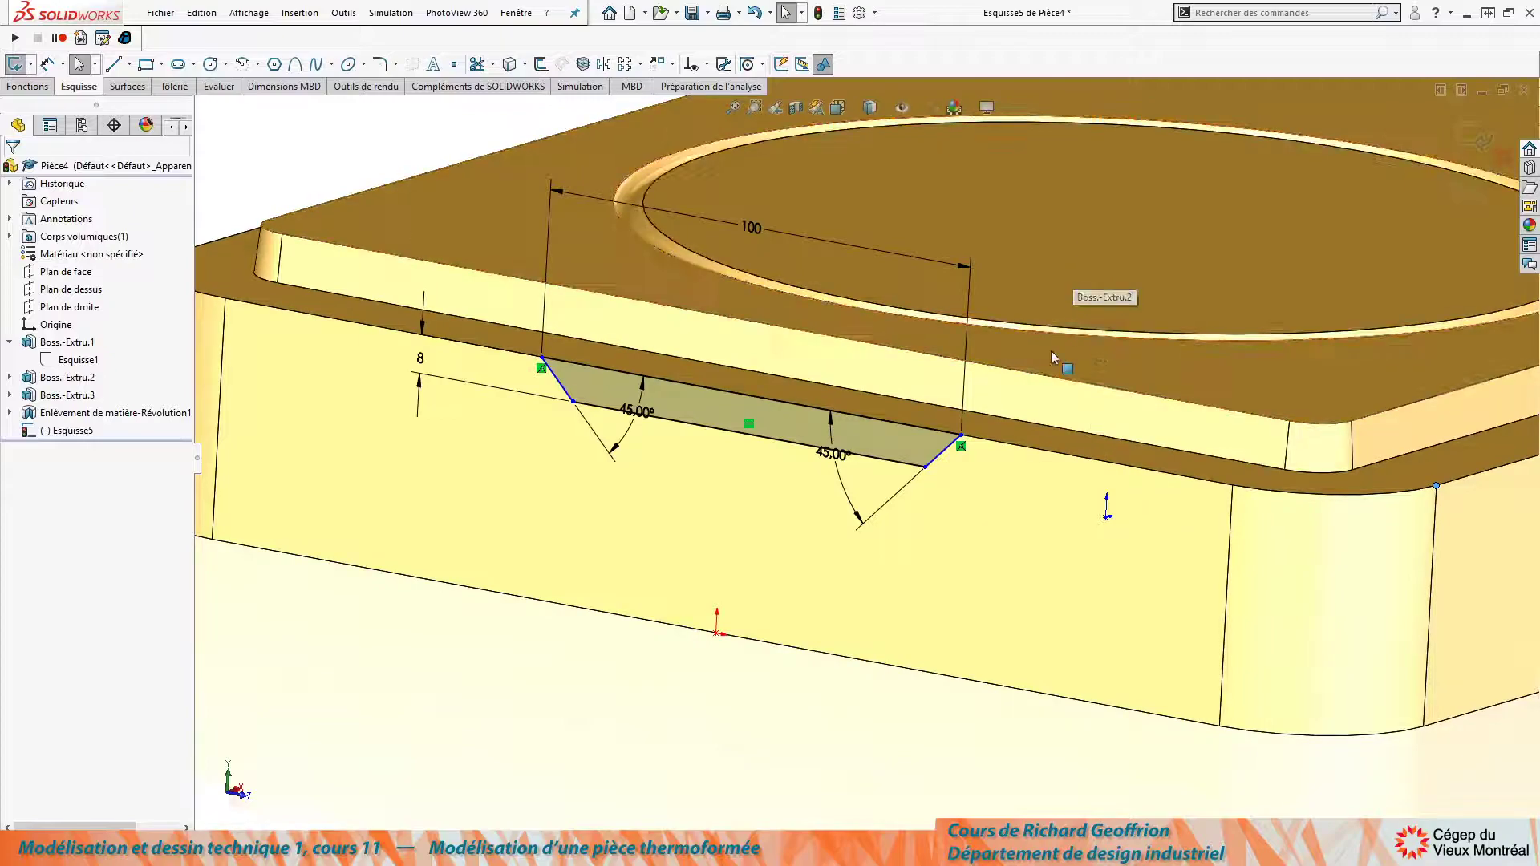
click(961, 436)
key(Escape)
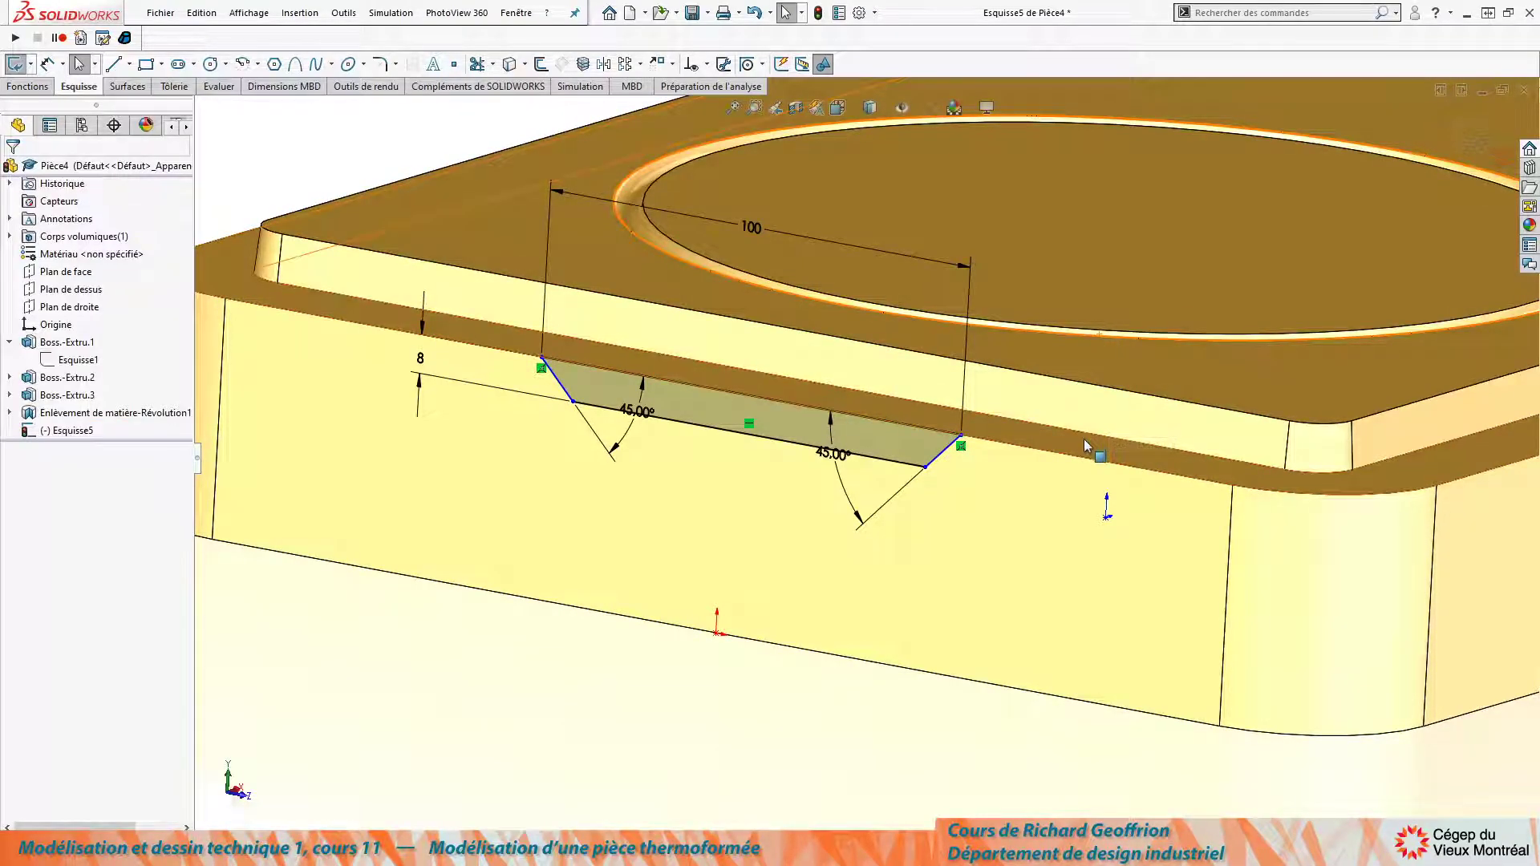
click(961, 435)
click(1434, 485)
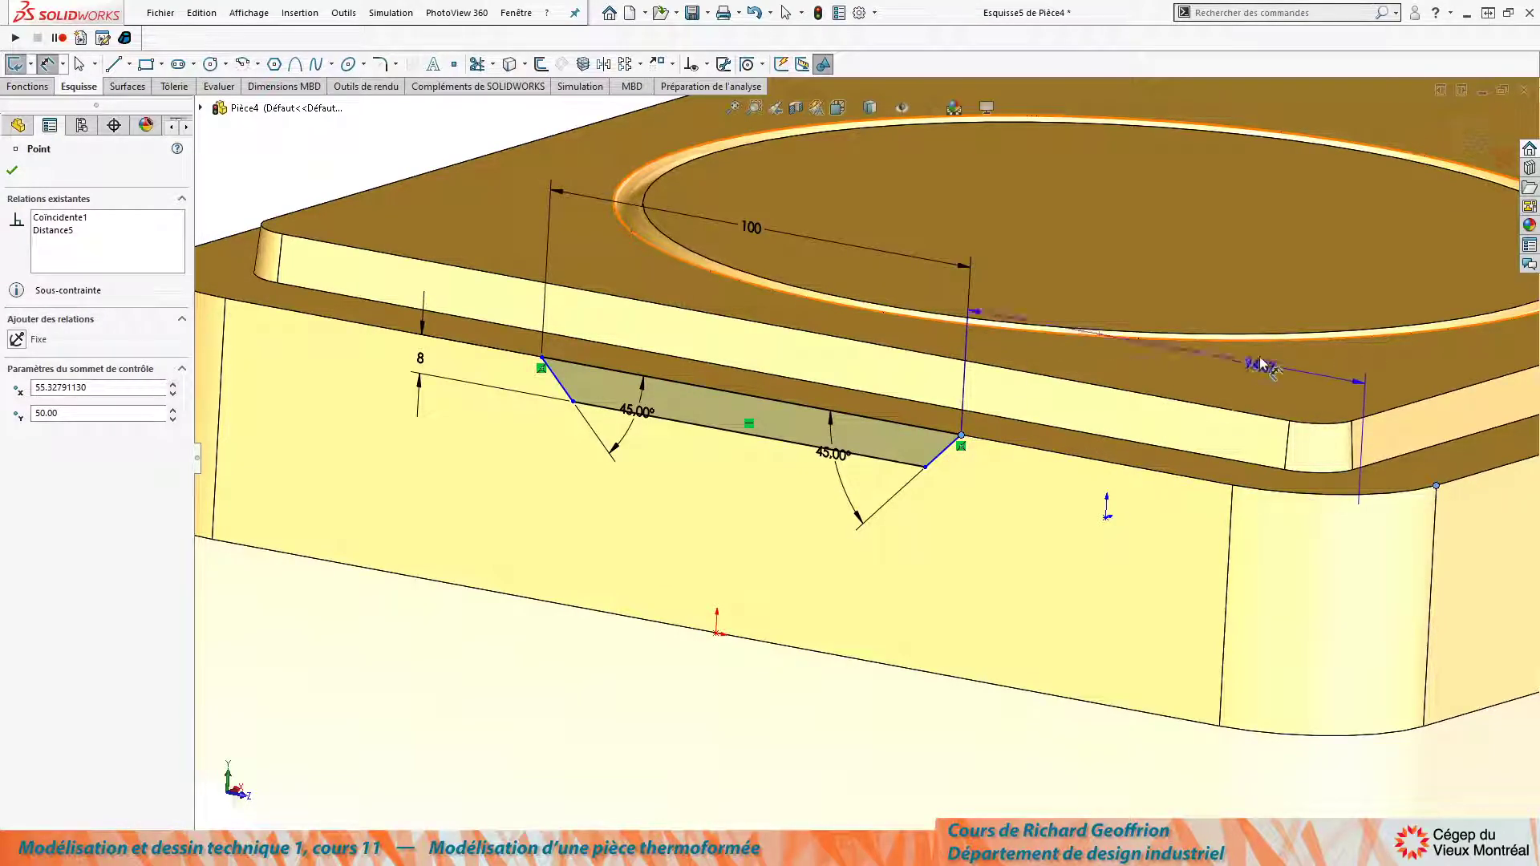
click(1148, 311)
text(100)
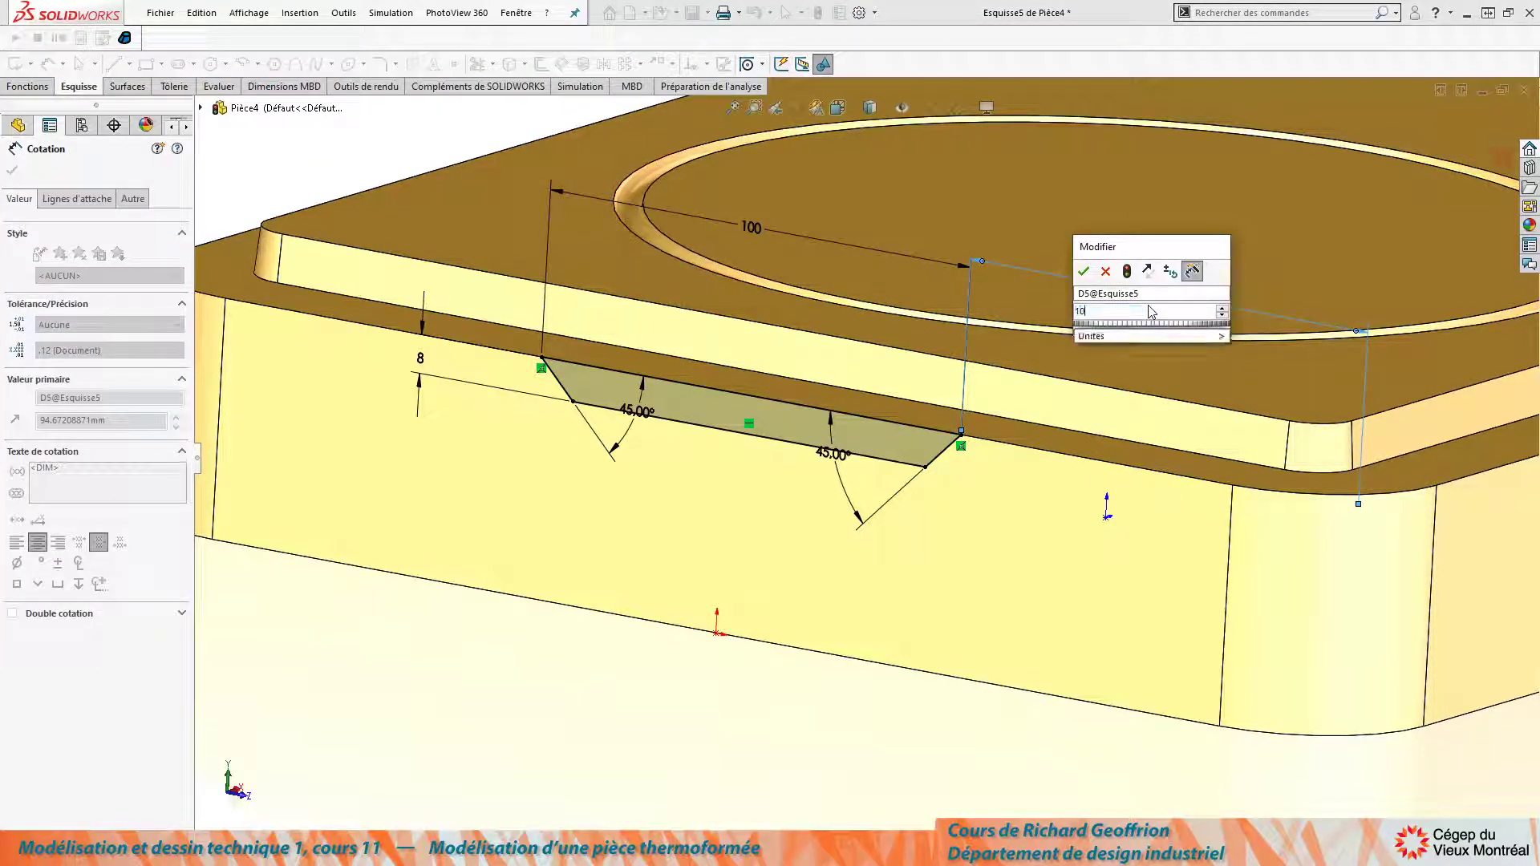
key(Return)
scroll(666, 370, up, 4)
middle_drag(696, 322, 676, 365)
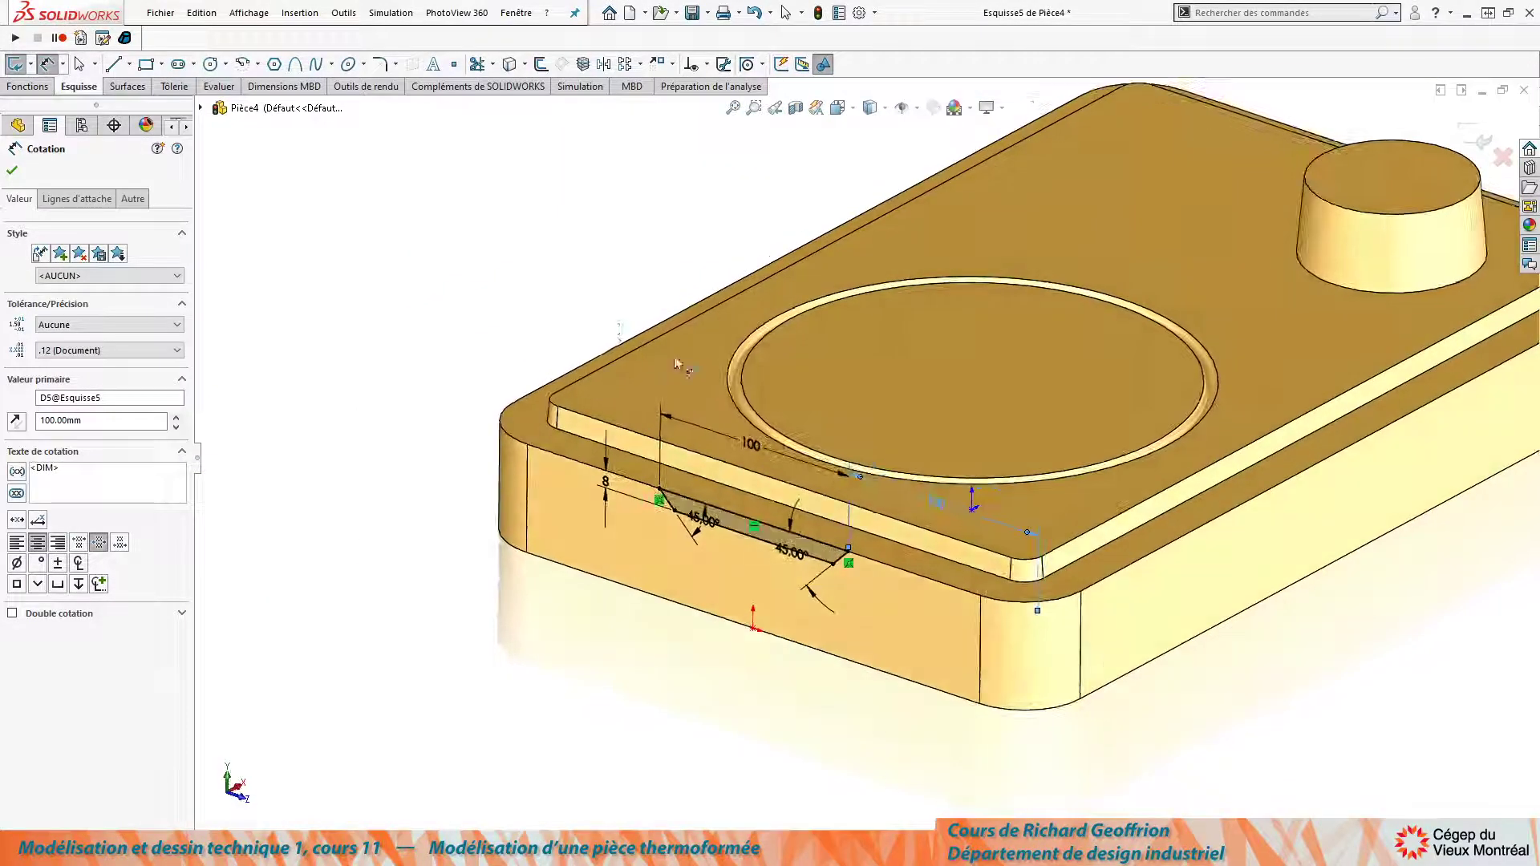
click(454, 299)
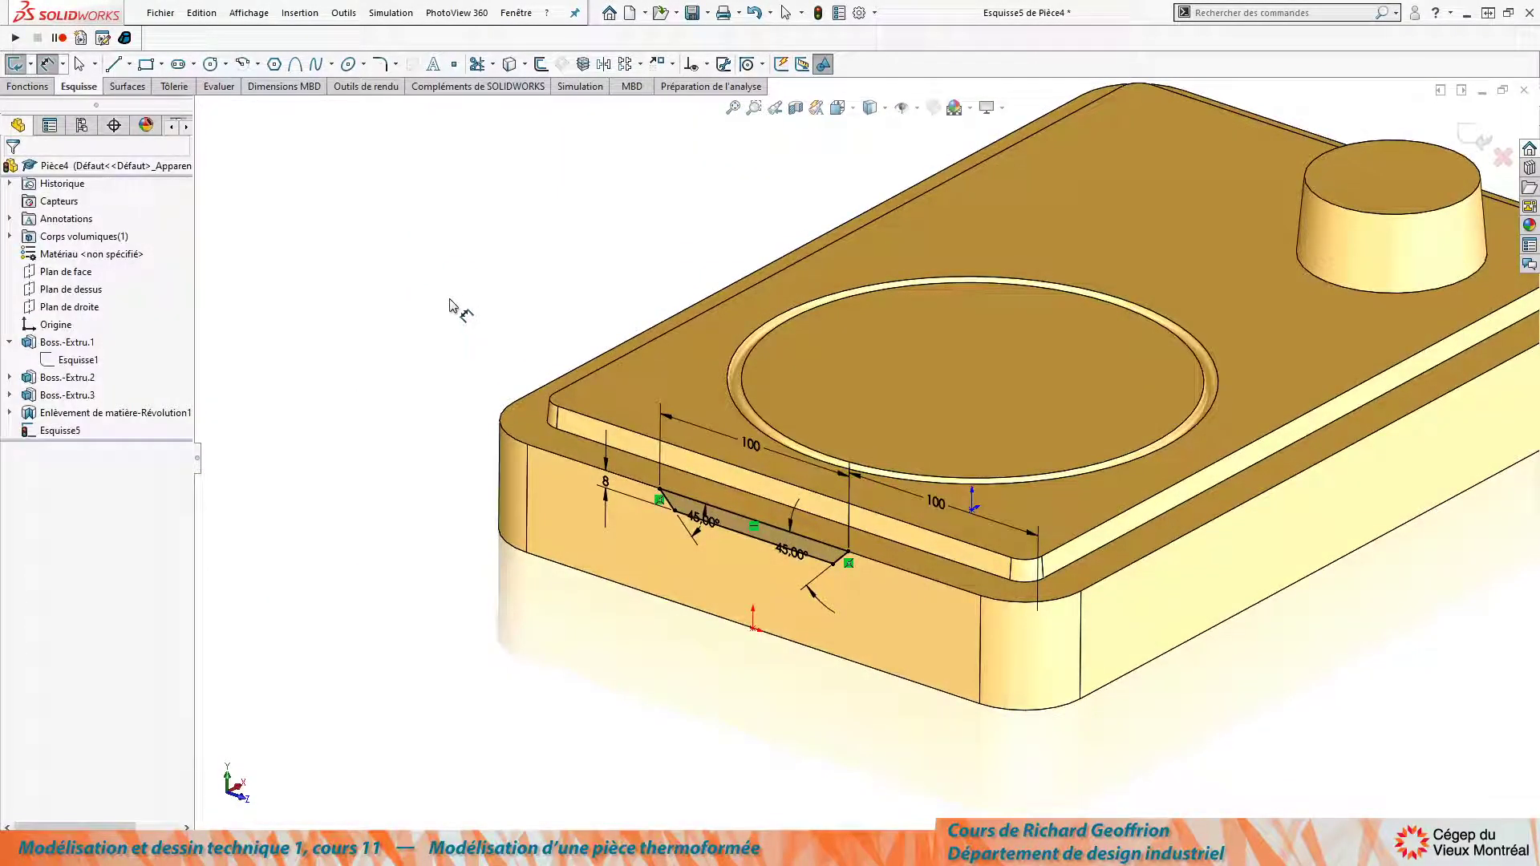
Check the handle's depth in section A-A of the tray drawing, and cut the trapezoid 5 mm deep into the block.
key(alt)
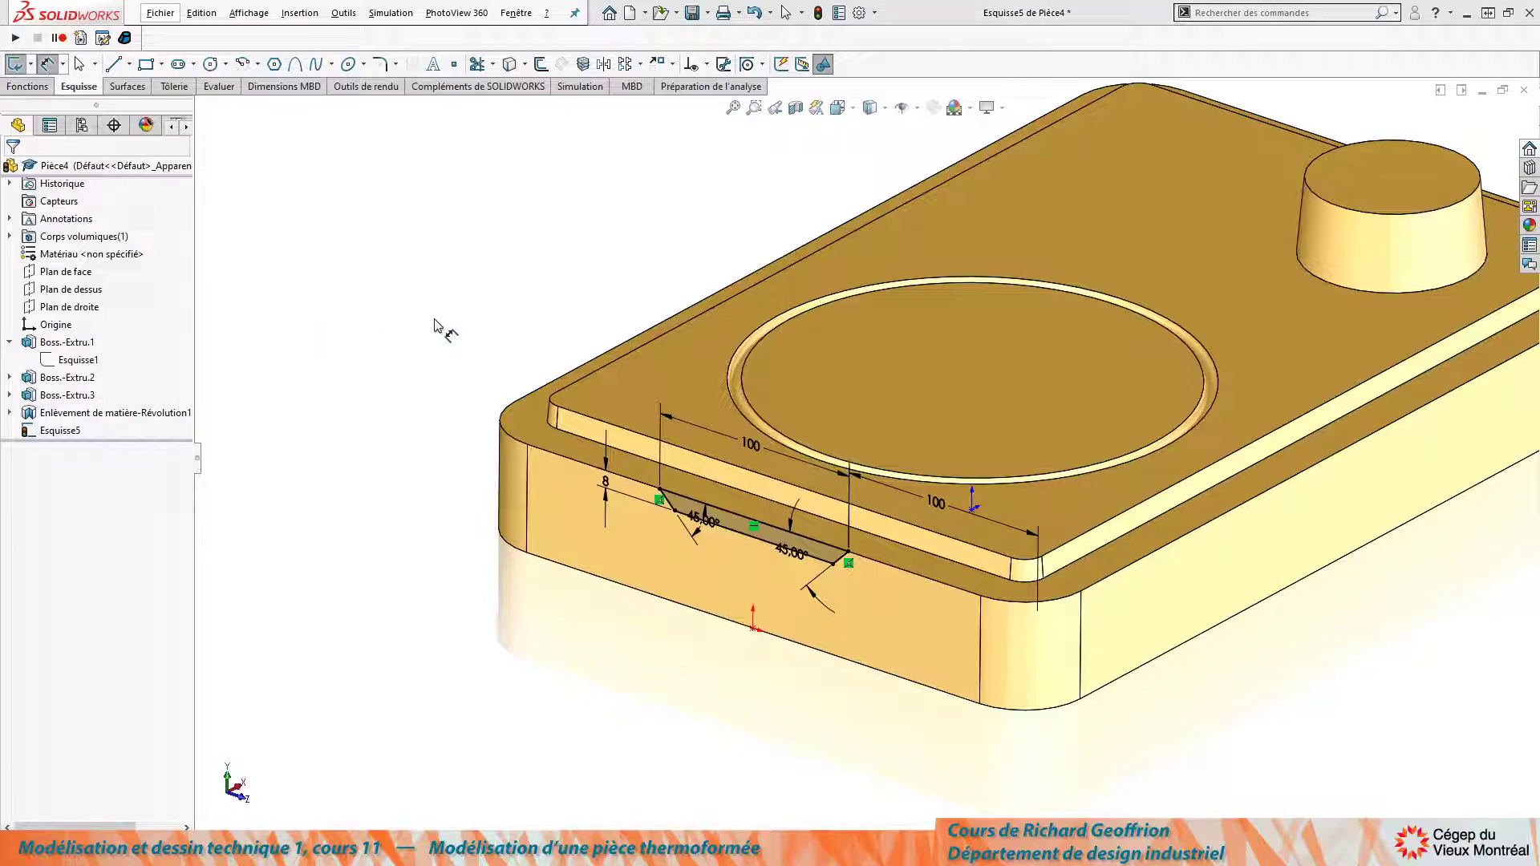
key(alt+Tab)
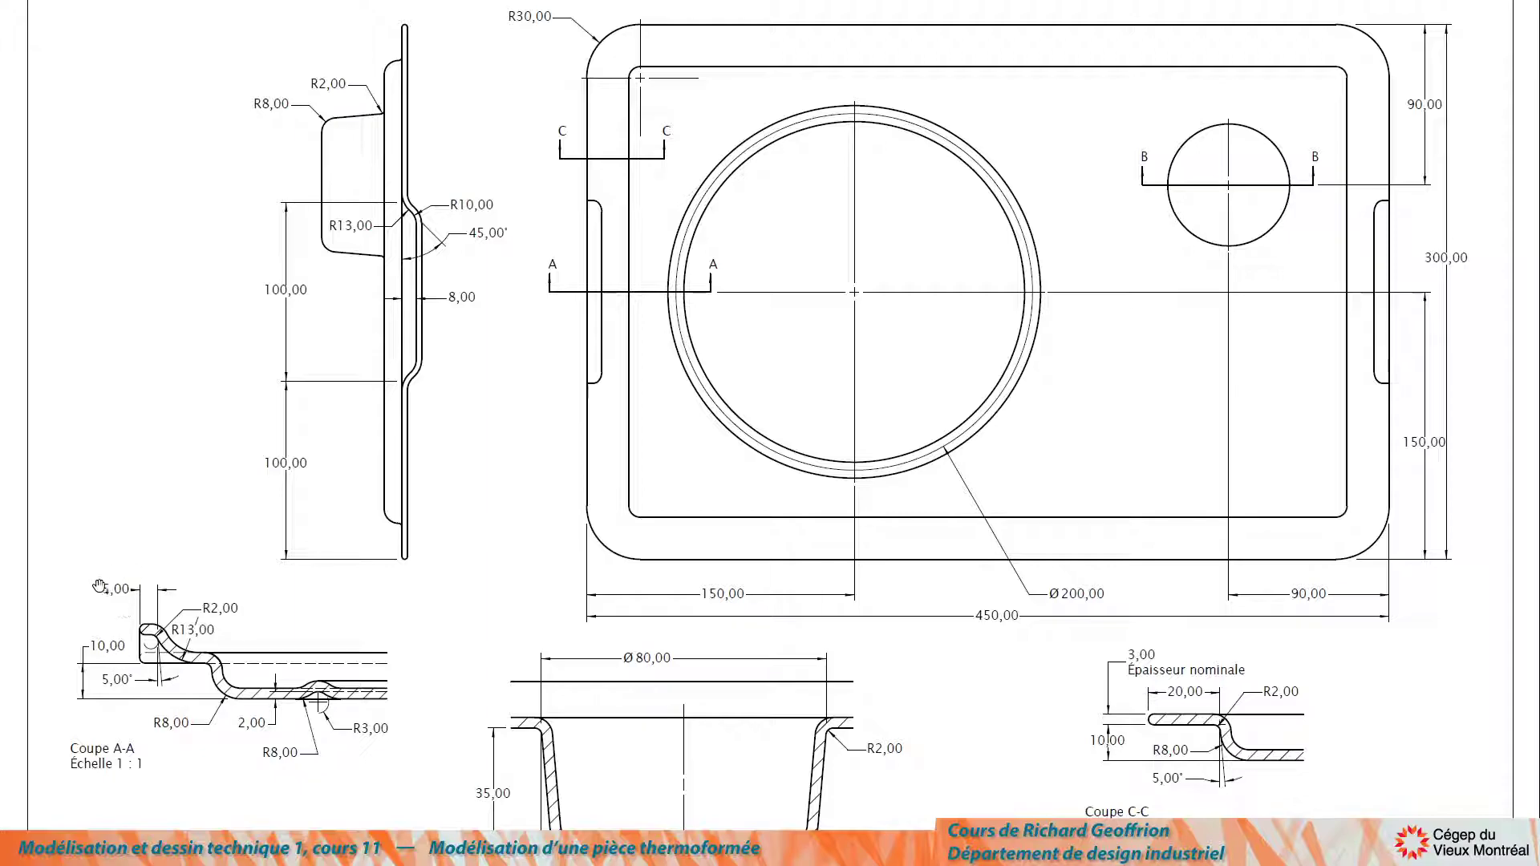
ctrl+scroll(128, 608, up, 5)
ctrl+scroll(138, 619, down, 5)
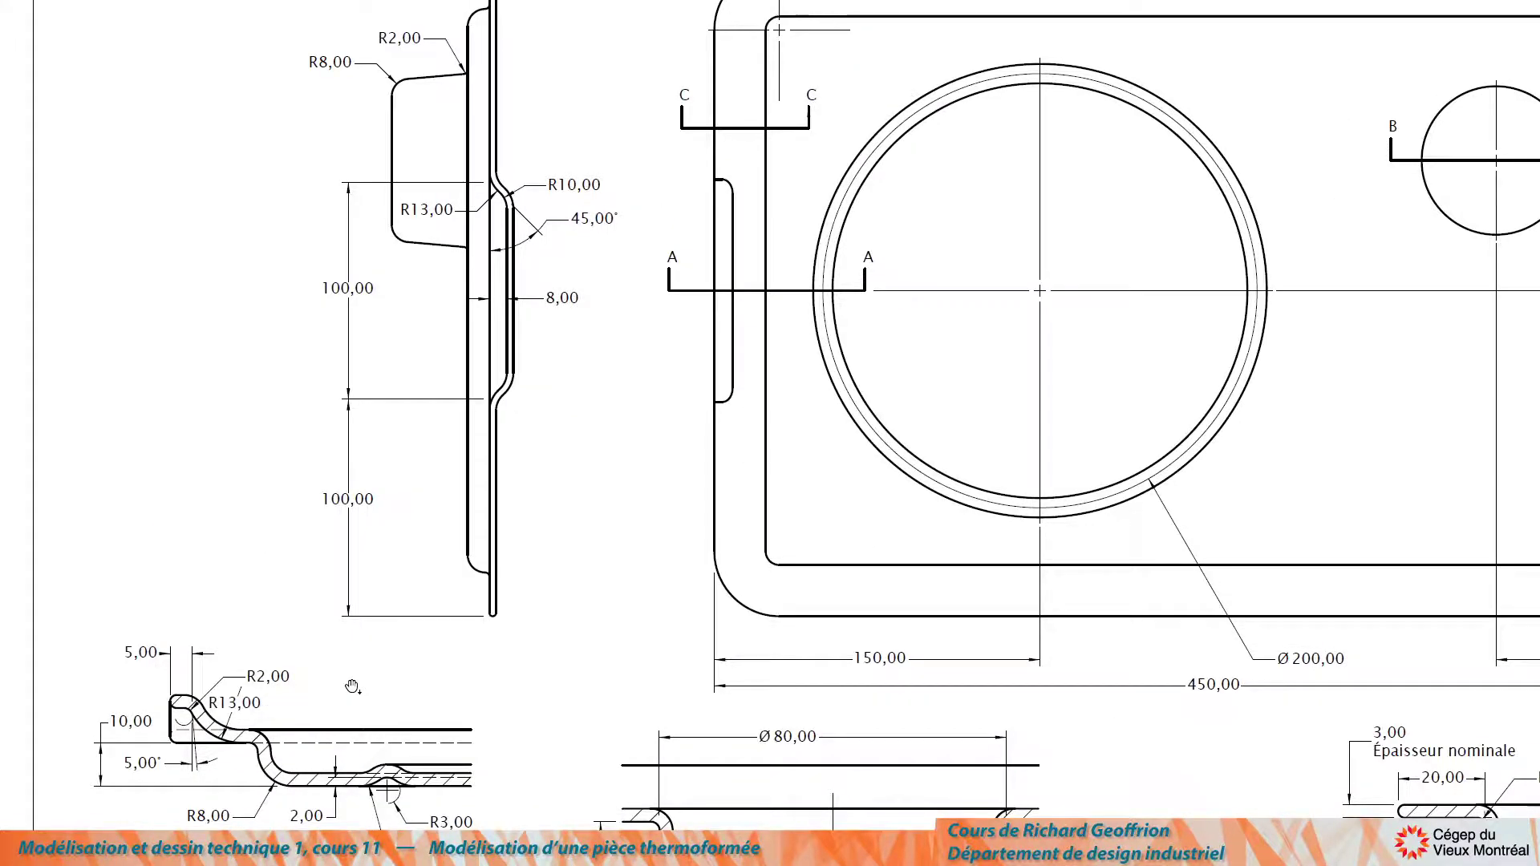
key(alt+Tab)
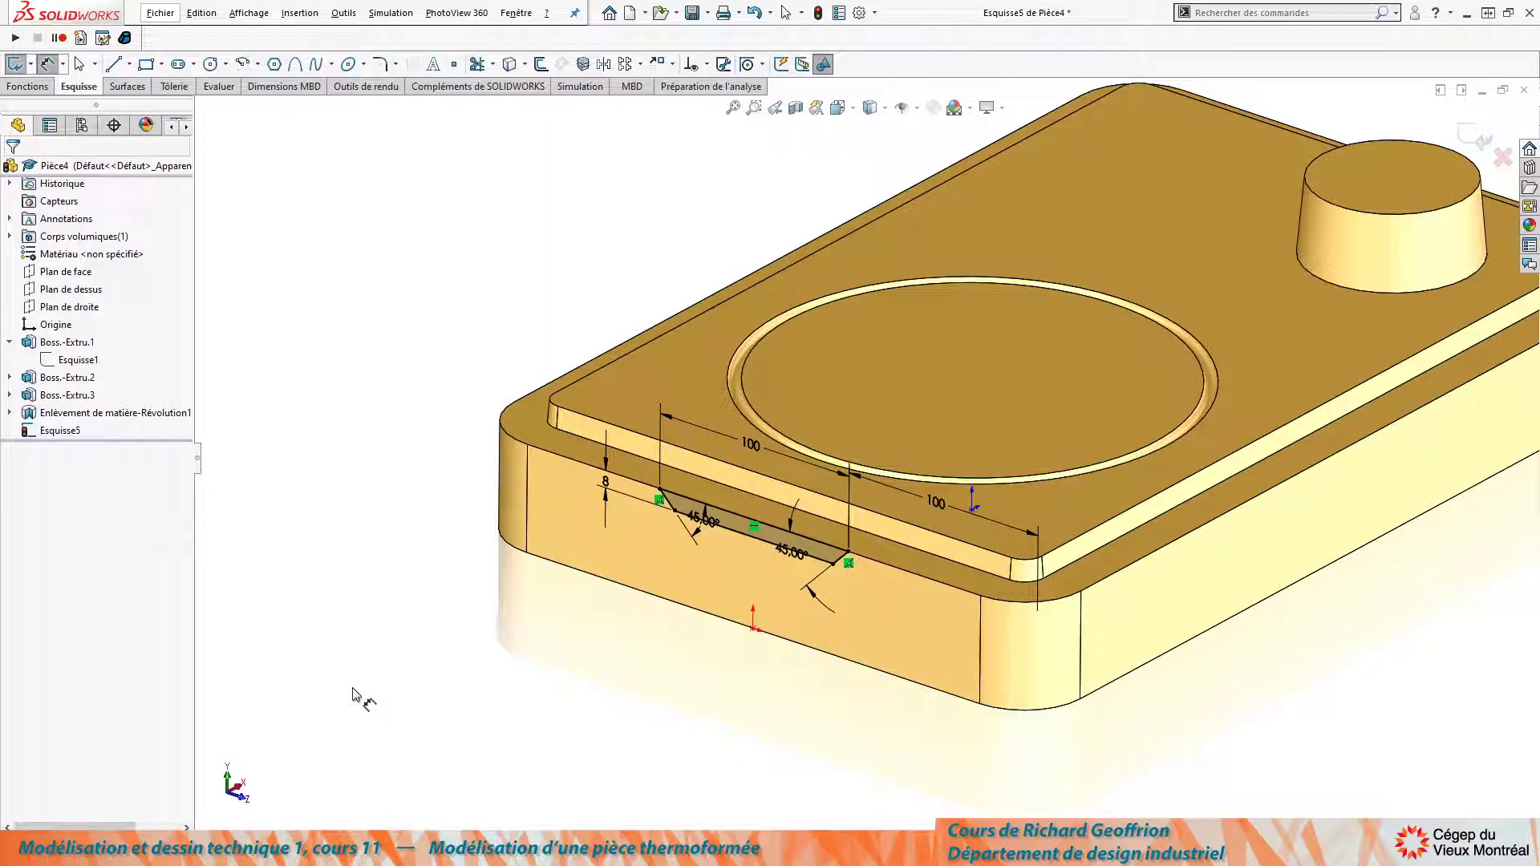
key(e)
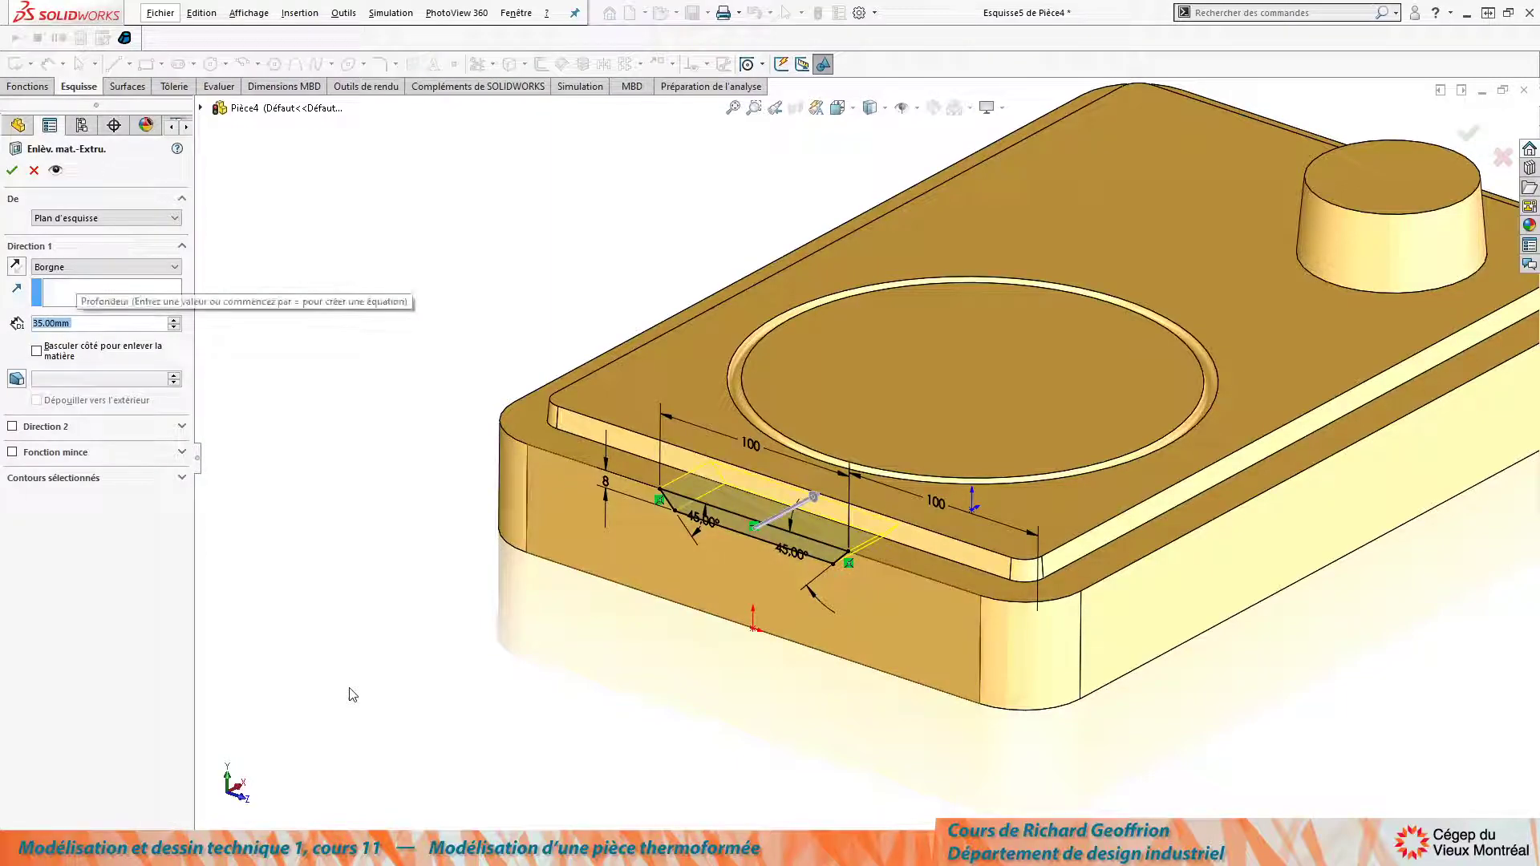
text(5)
key(Return)
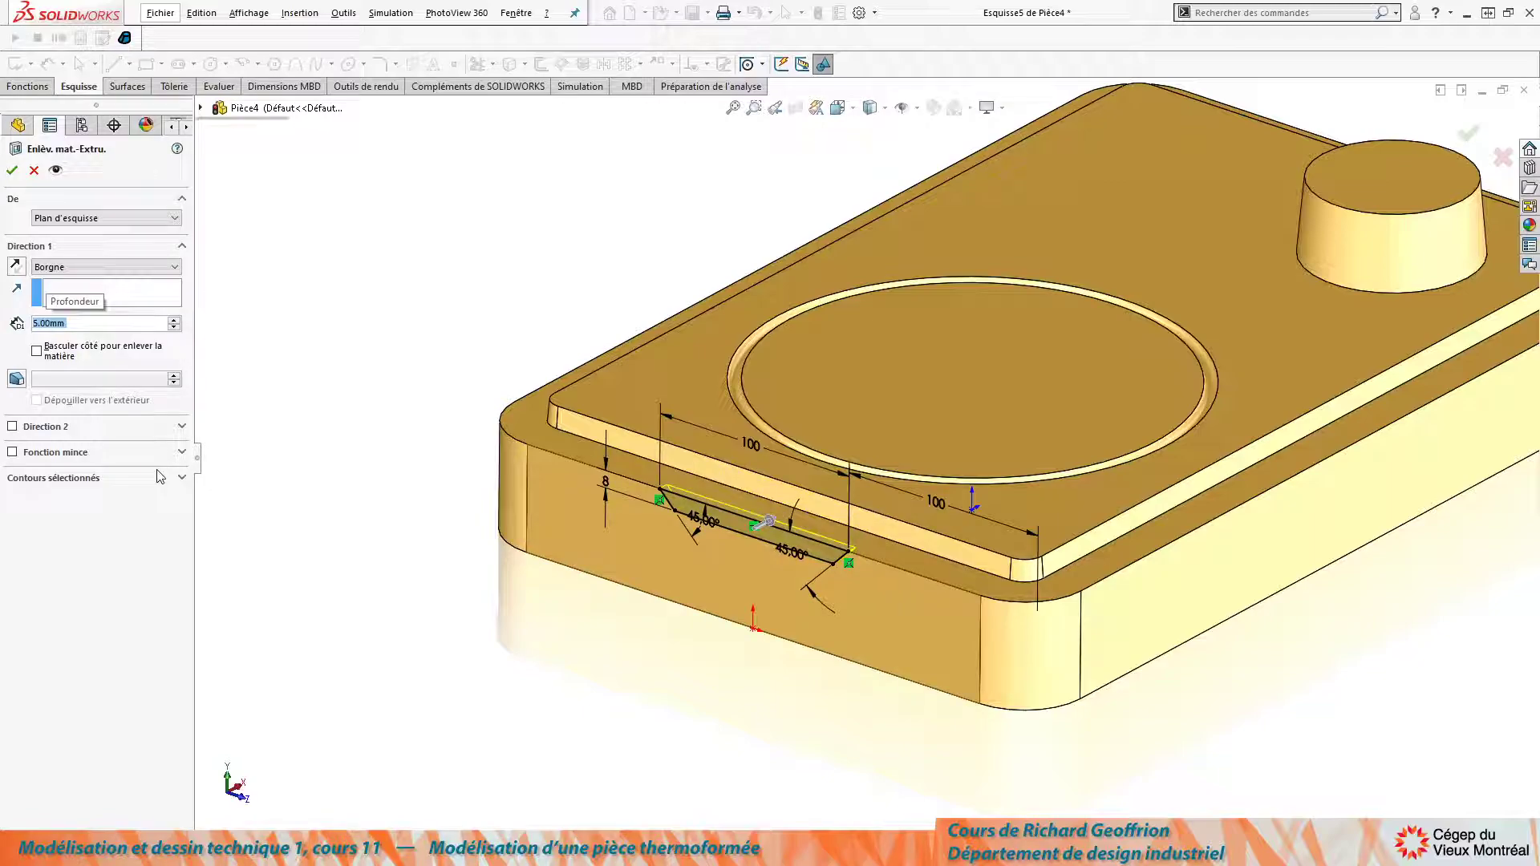
key(Return)
Reuse the trapezoid sketch for a second 5 mm extruded cut, starting from the block's opposite short side face with the direction reversed inward.
scroll(813, 521, up, 2)
scroll(810, 520, down, 3)
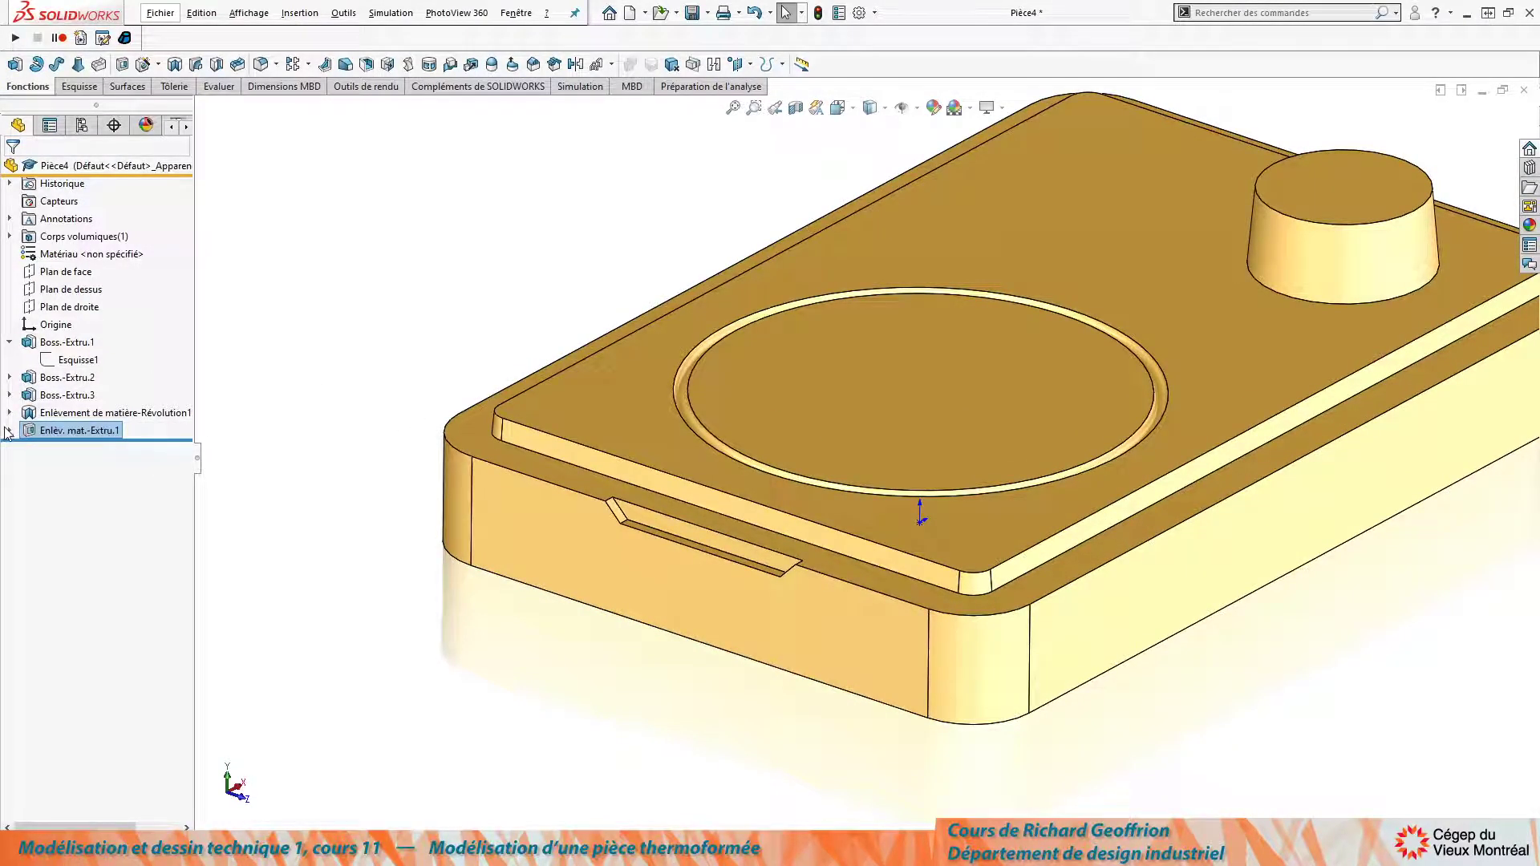
click(9, 431)
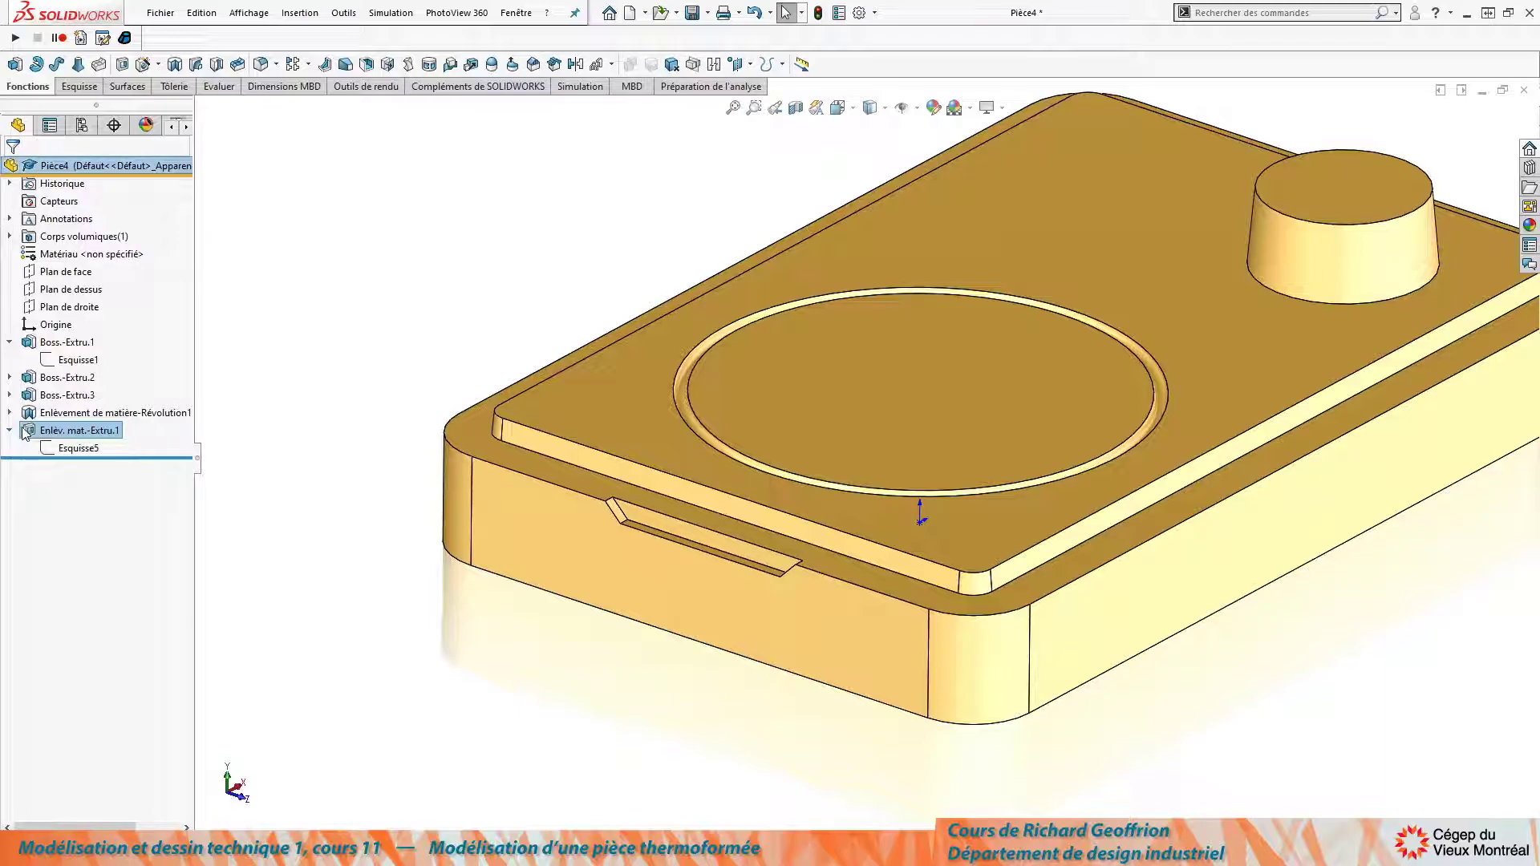
click(78, 449)
scroll(465, 356, up, 3)
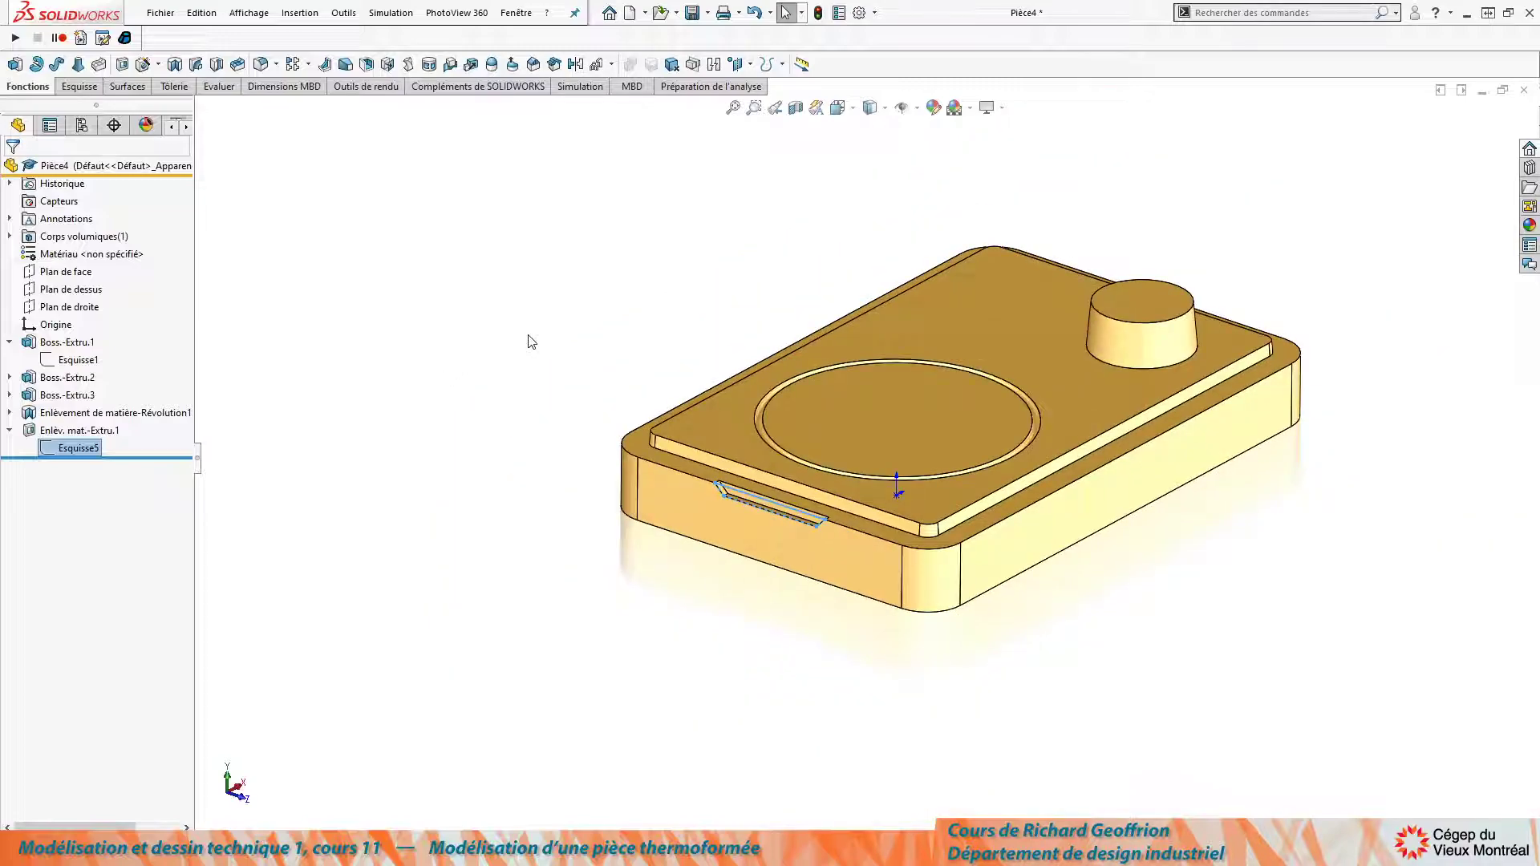
key(e)
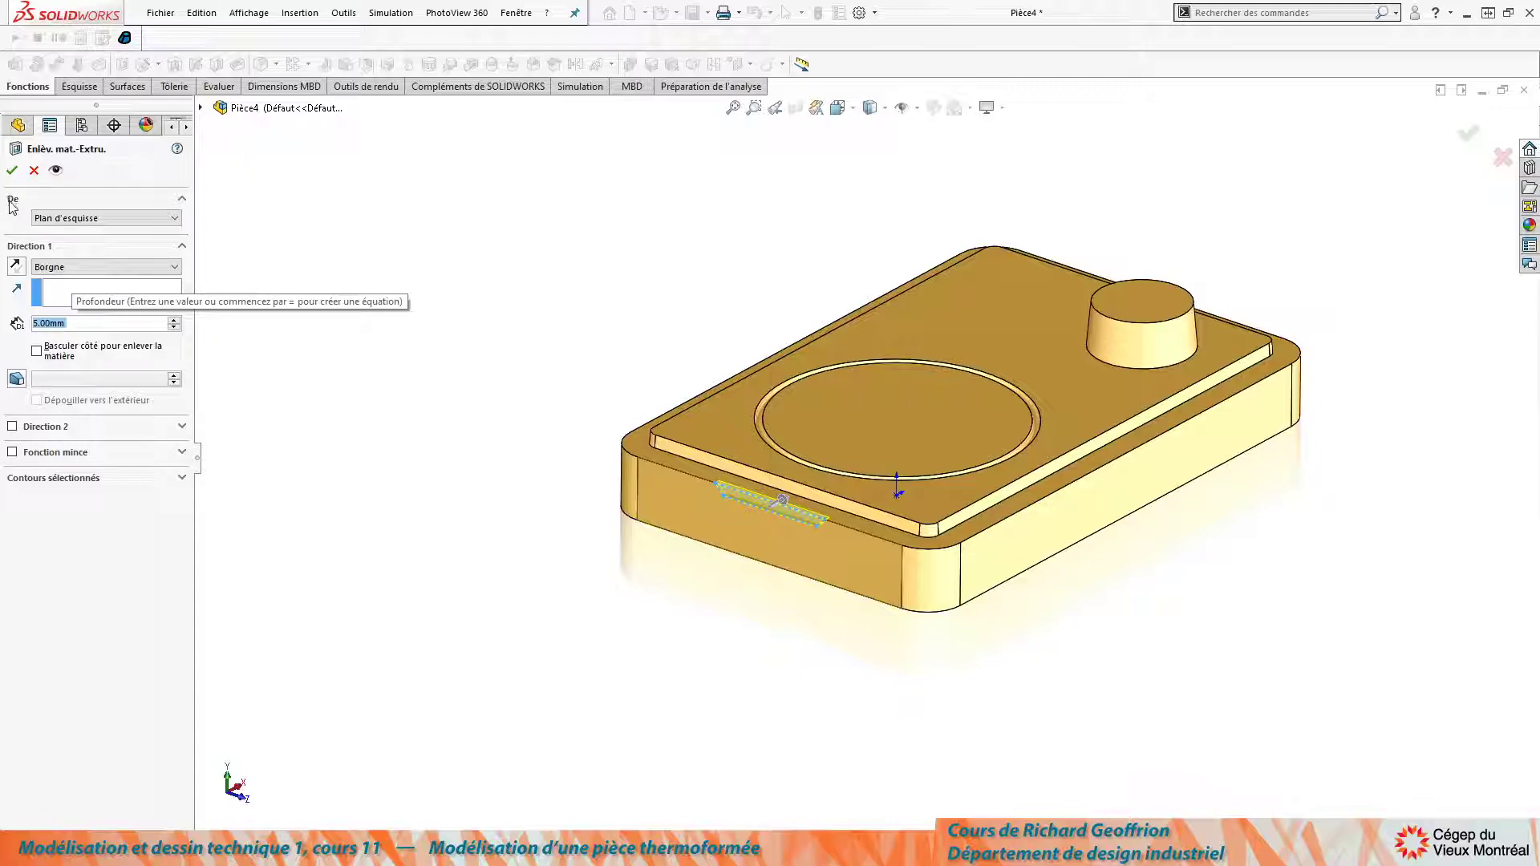
click(121, 218)
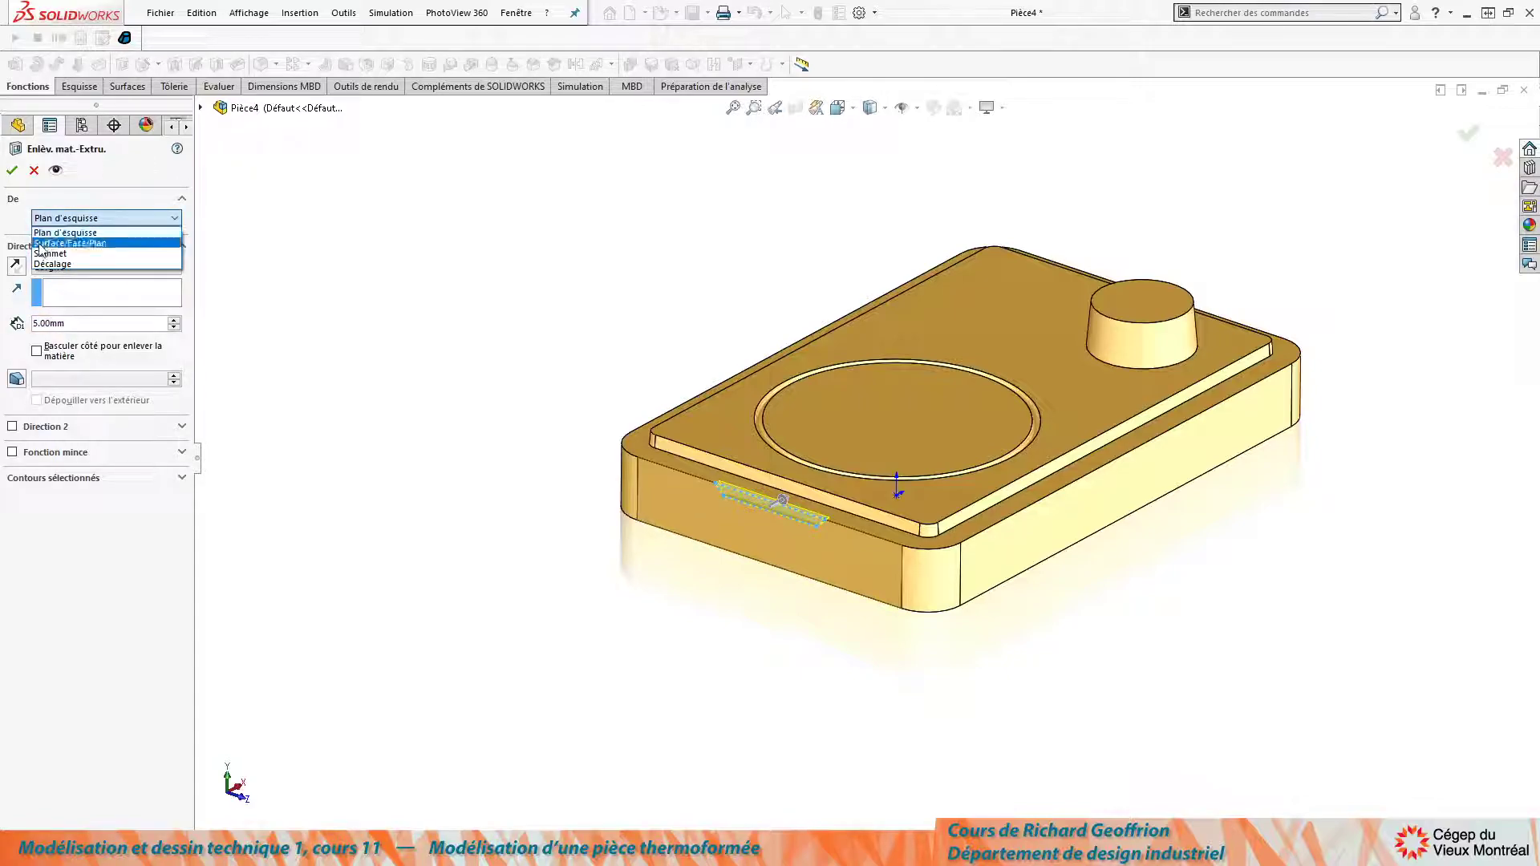
click(89, 243)
middle_drag(705, 275, 698, 565)
click(937, 536)
click(14, 292)
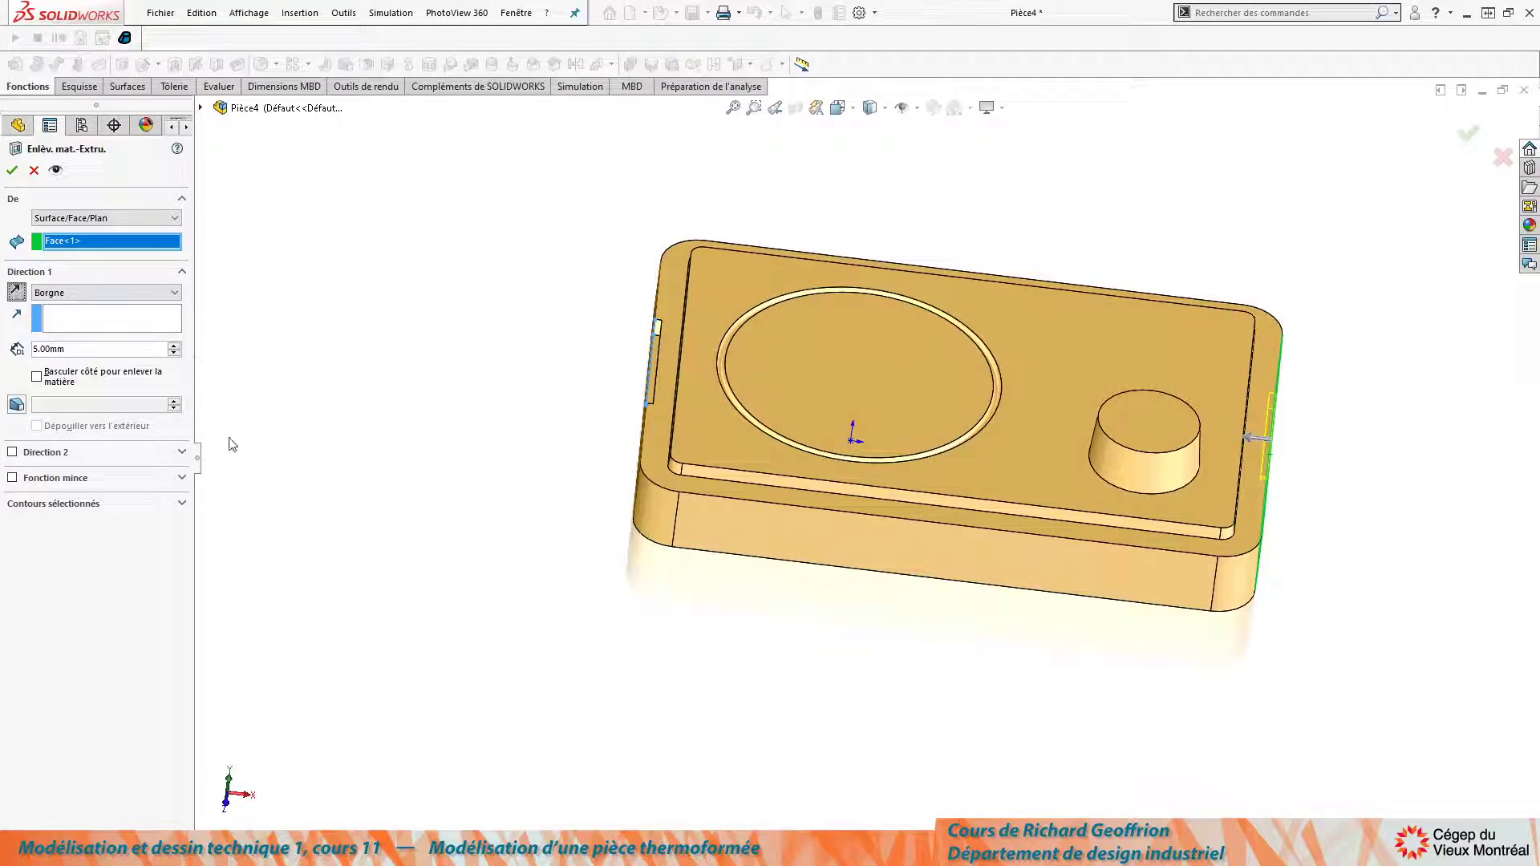
click(12, 170)
Start a neutral-plane draft, taking the handle notch's narrow bottom face on the block's short side as the neutral plane.
middle_drag(296, 450, 382, 406)
middle_drag(677, 402, 612, 532)
scroll(1035, 405, down, 3)
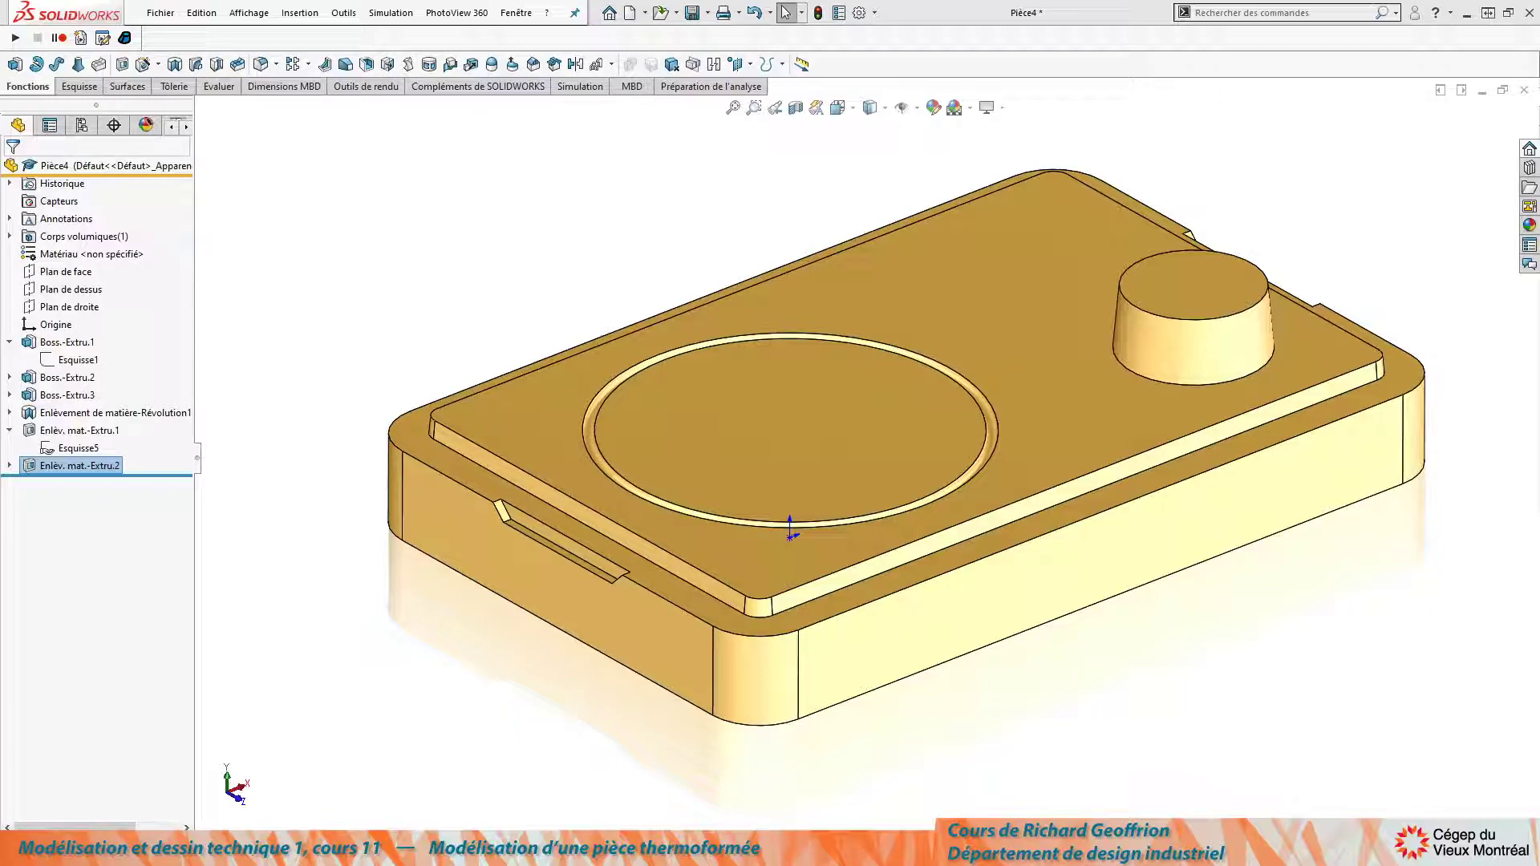
scroll(505, 571, down, 2)
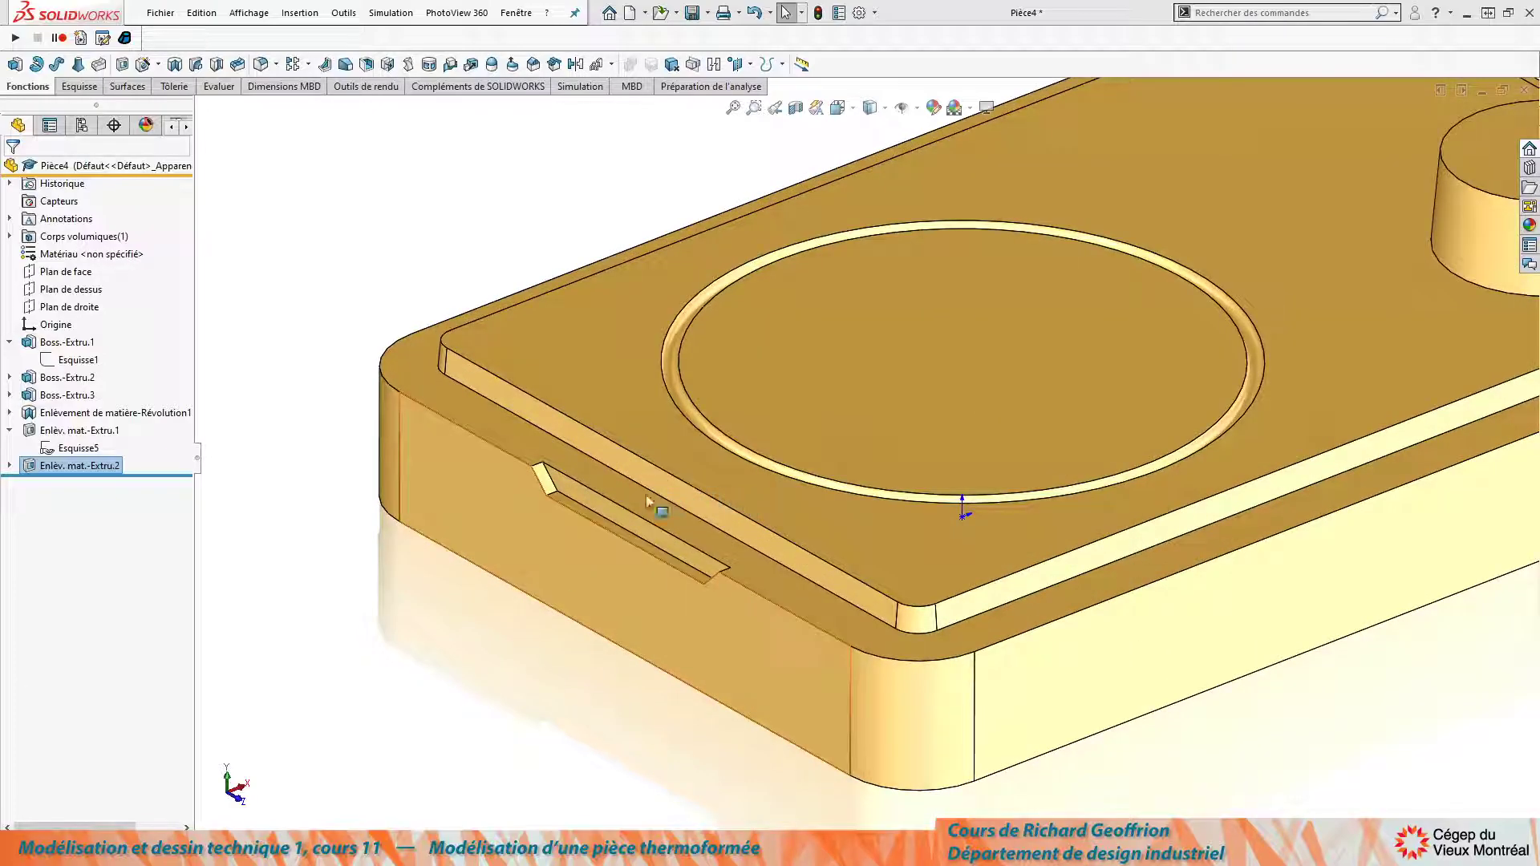
scroll(637, 526, down, 2)
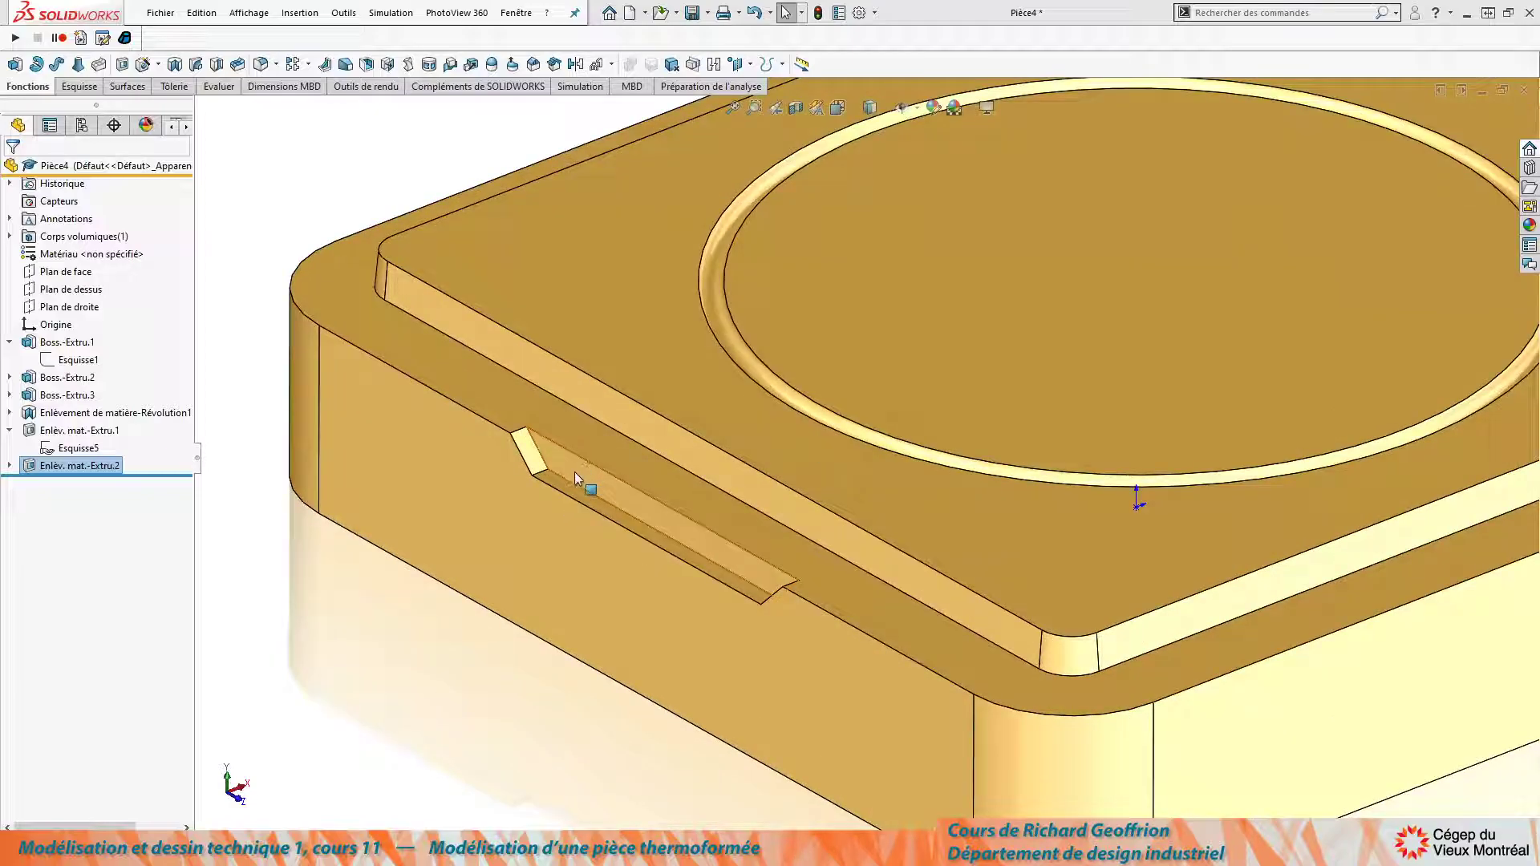
scroll(568, 458, up, 1)
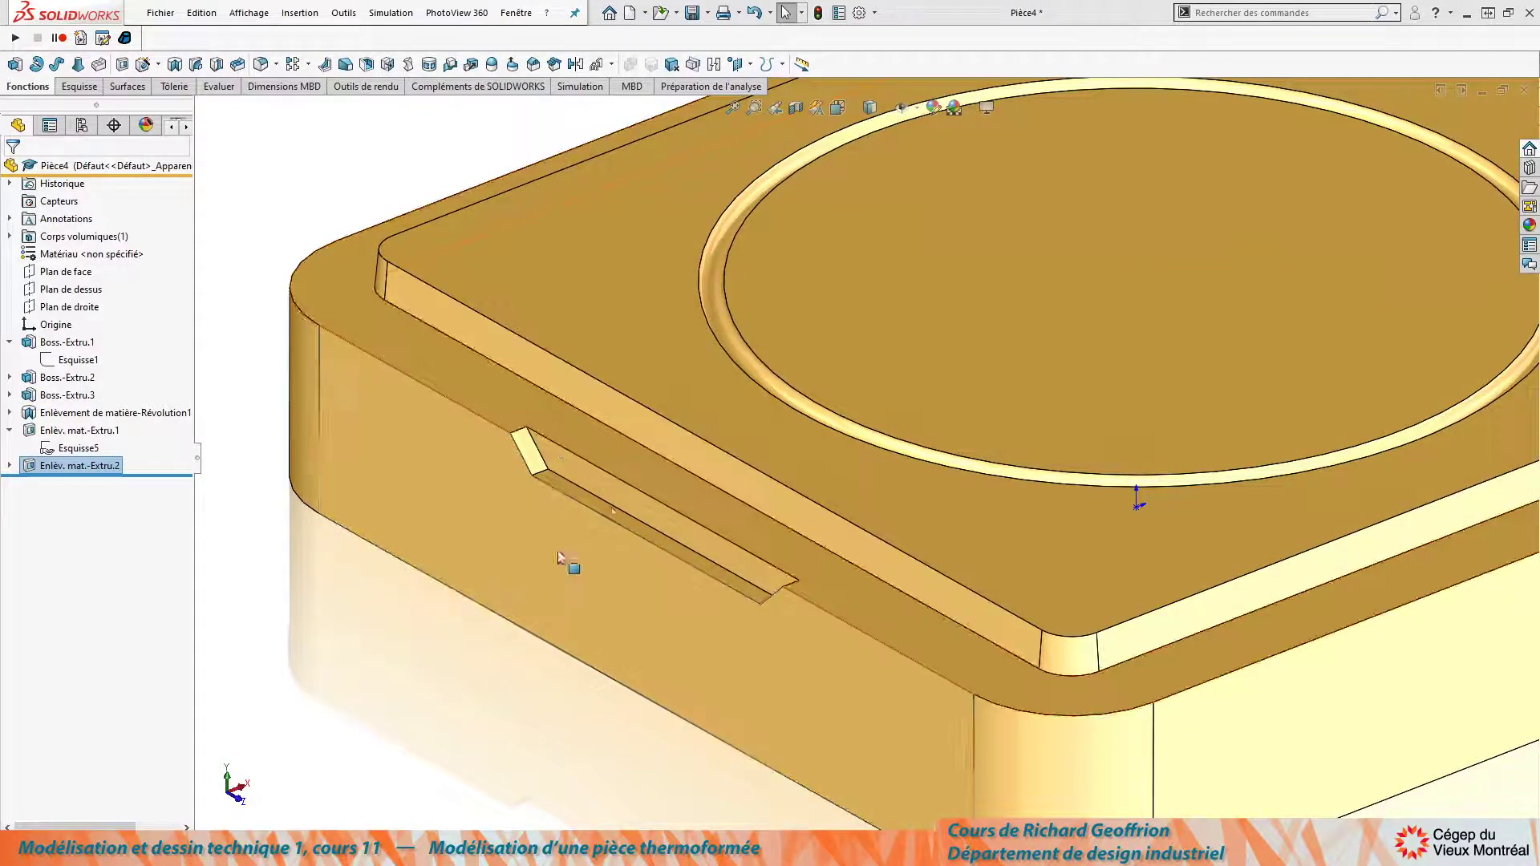
scroll(586, 478, up, 2)
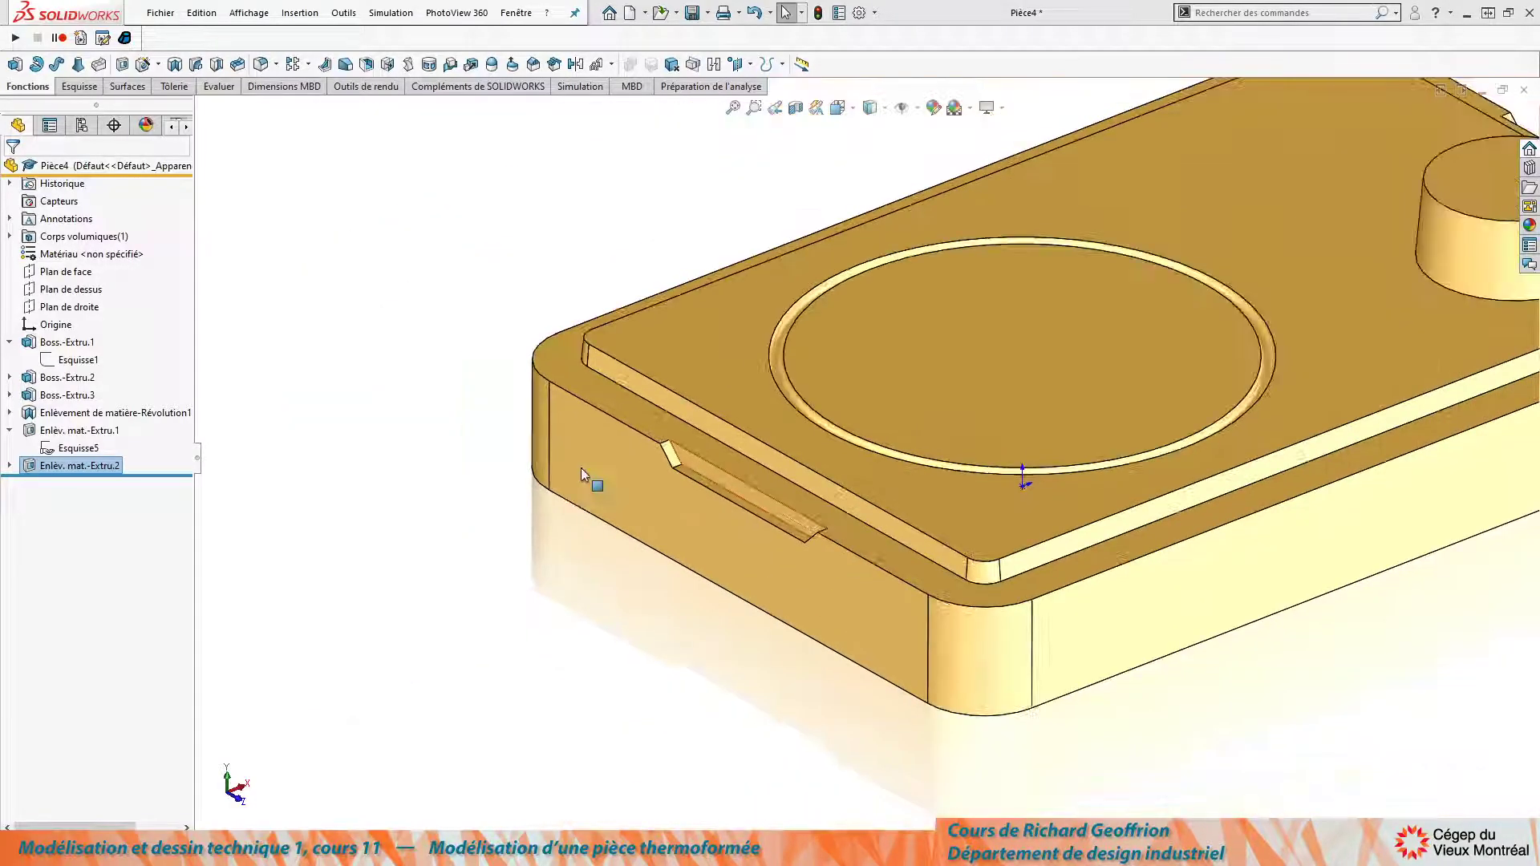
click(346, 67)
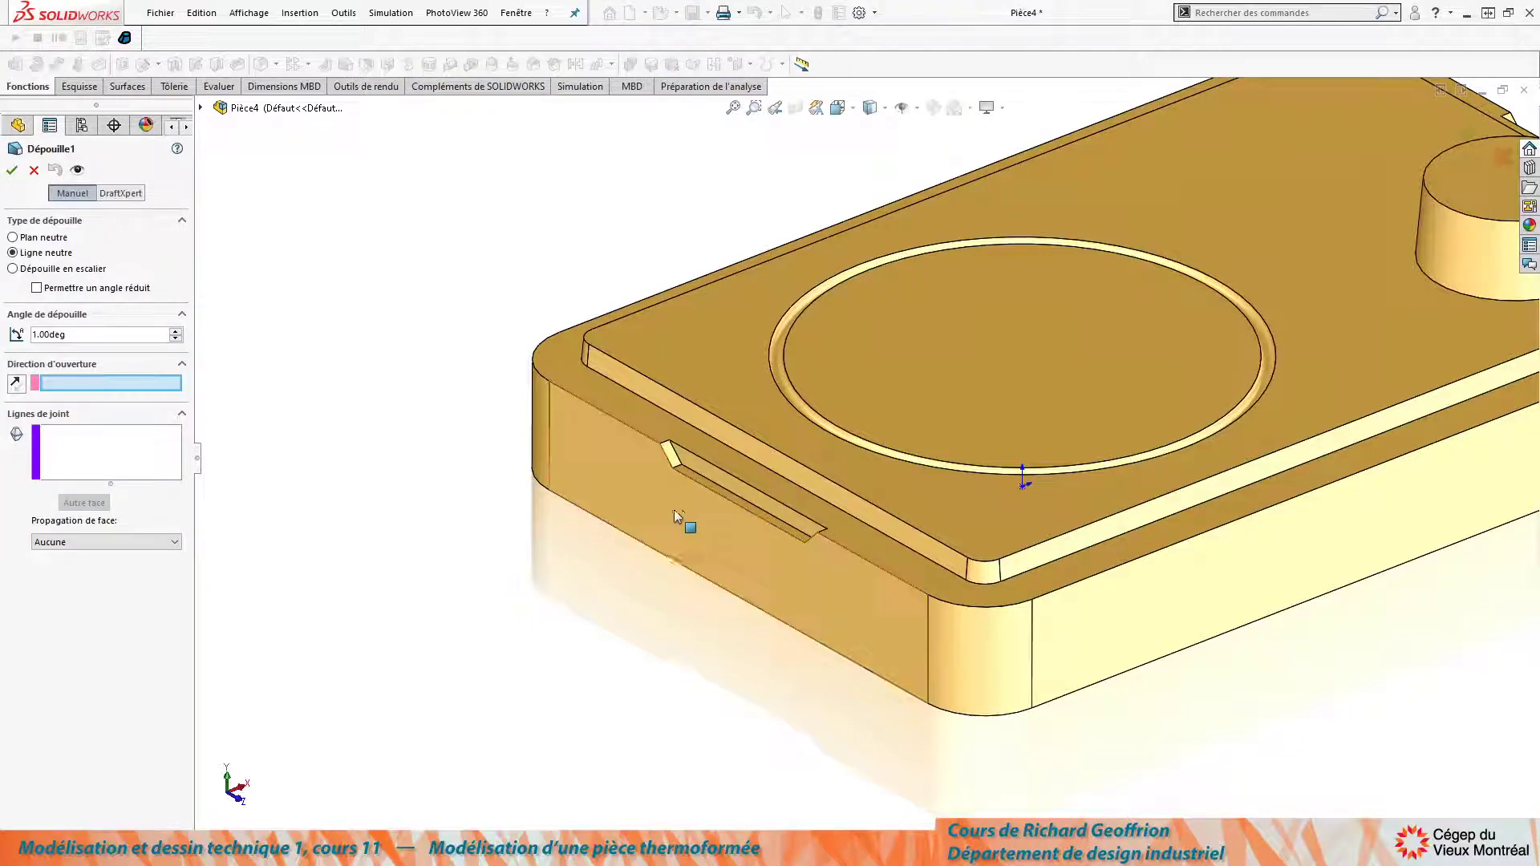
scroll(714, 505, down, 4)
click(32, 239)
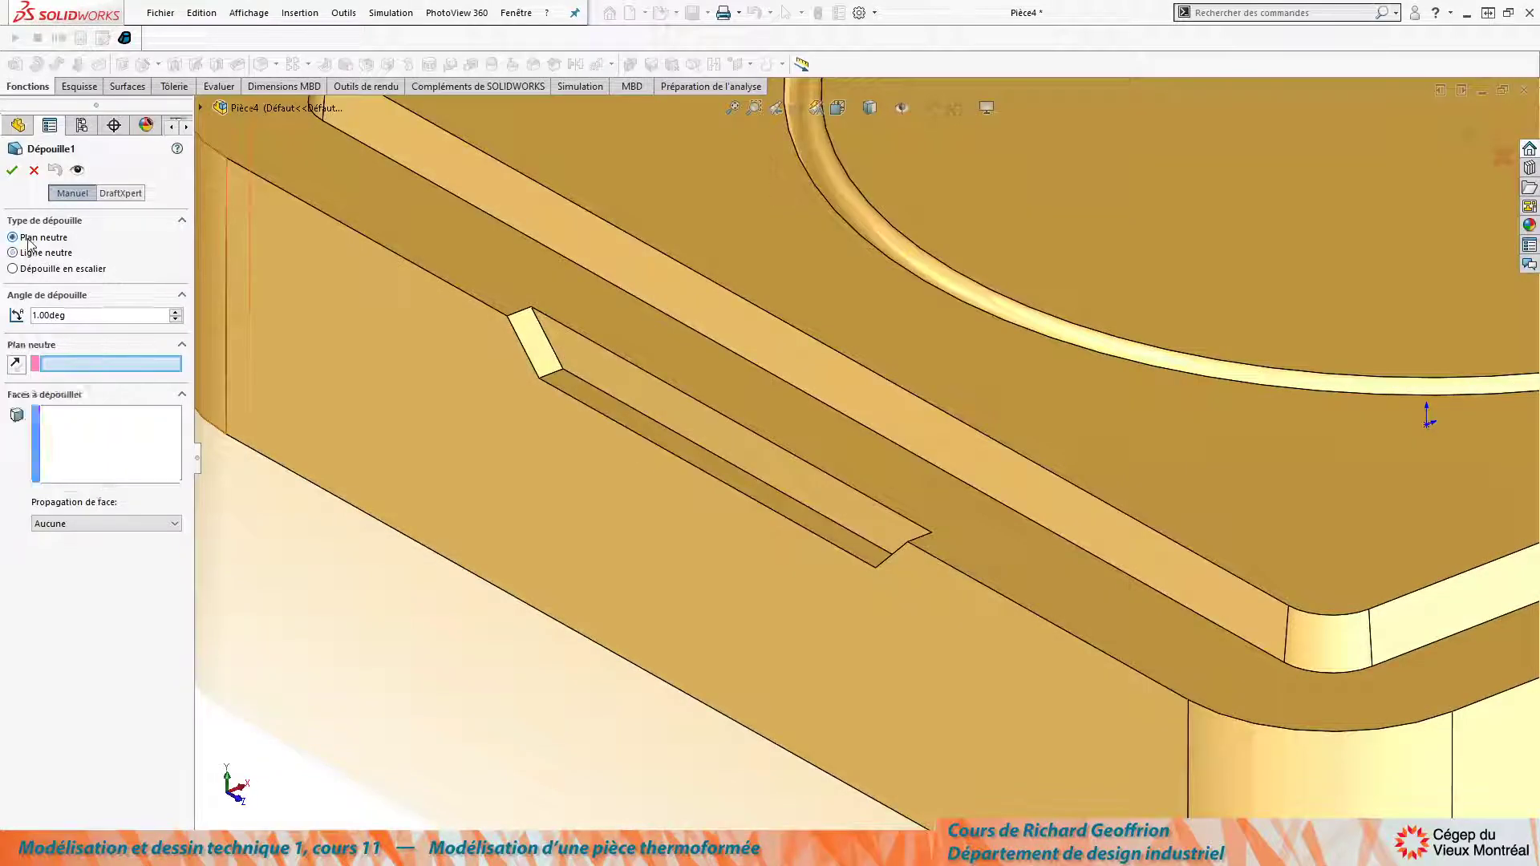
click(648, 435)
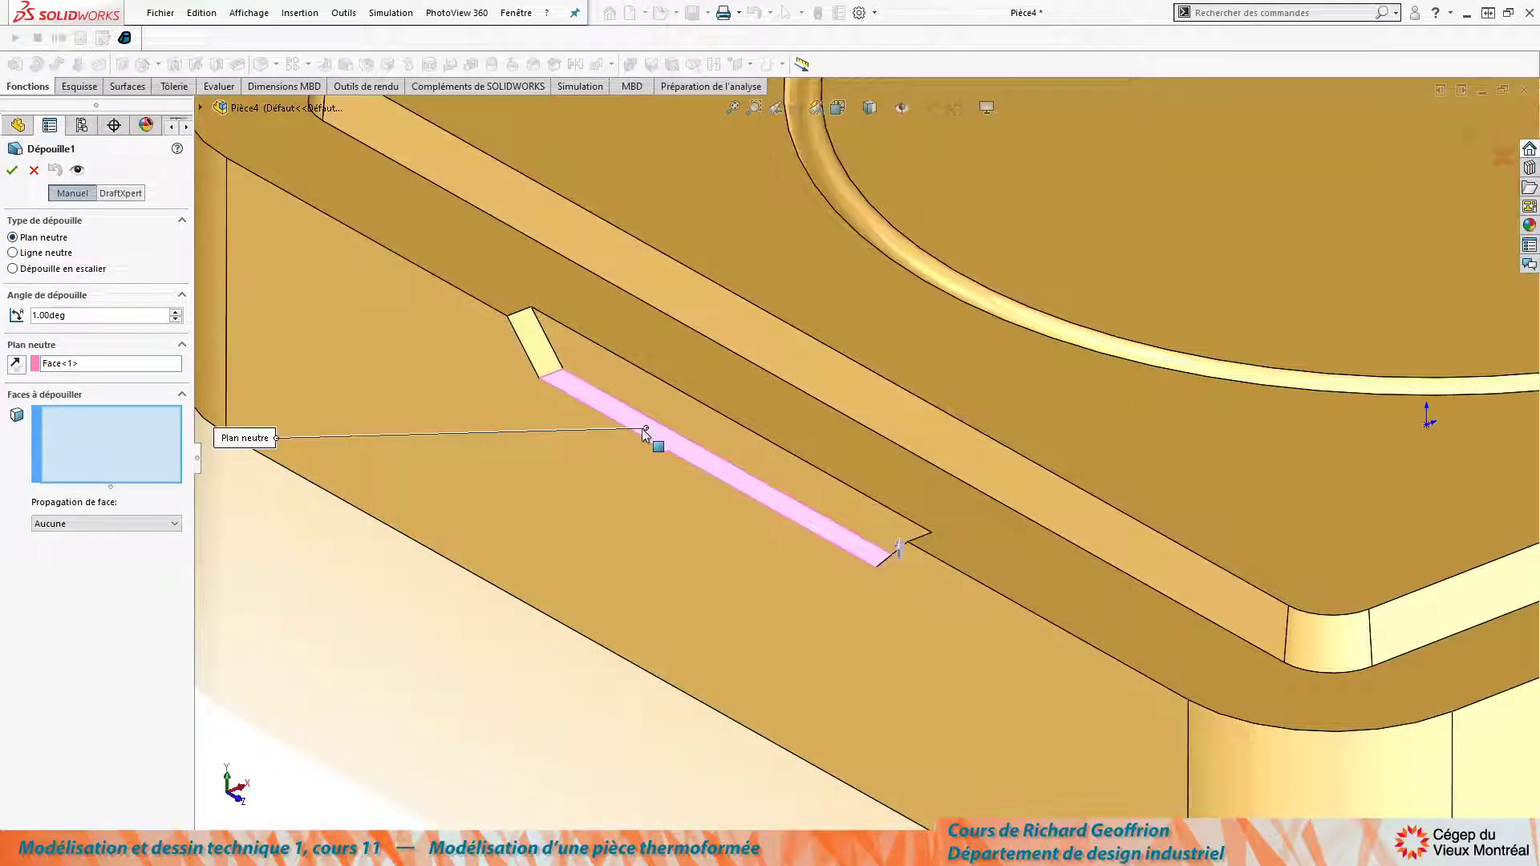
Set the draft angle to 15 degrees, select the notch's back wall as the face to draft, and preview the result in detail.
double_click(85, 316)
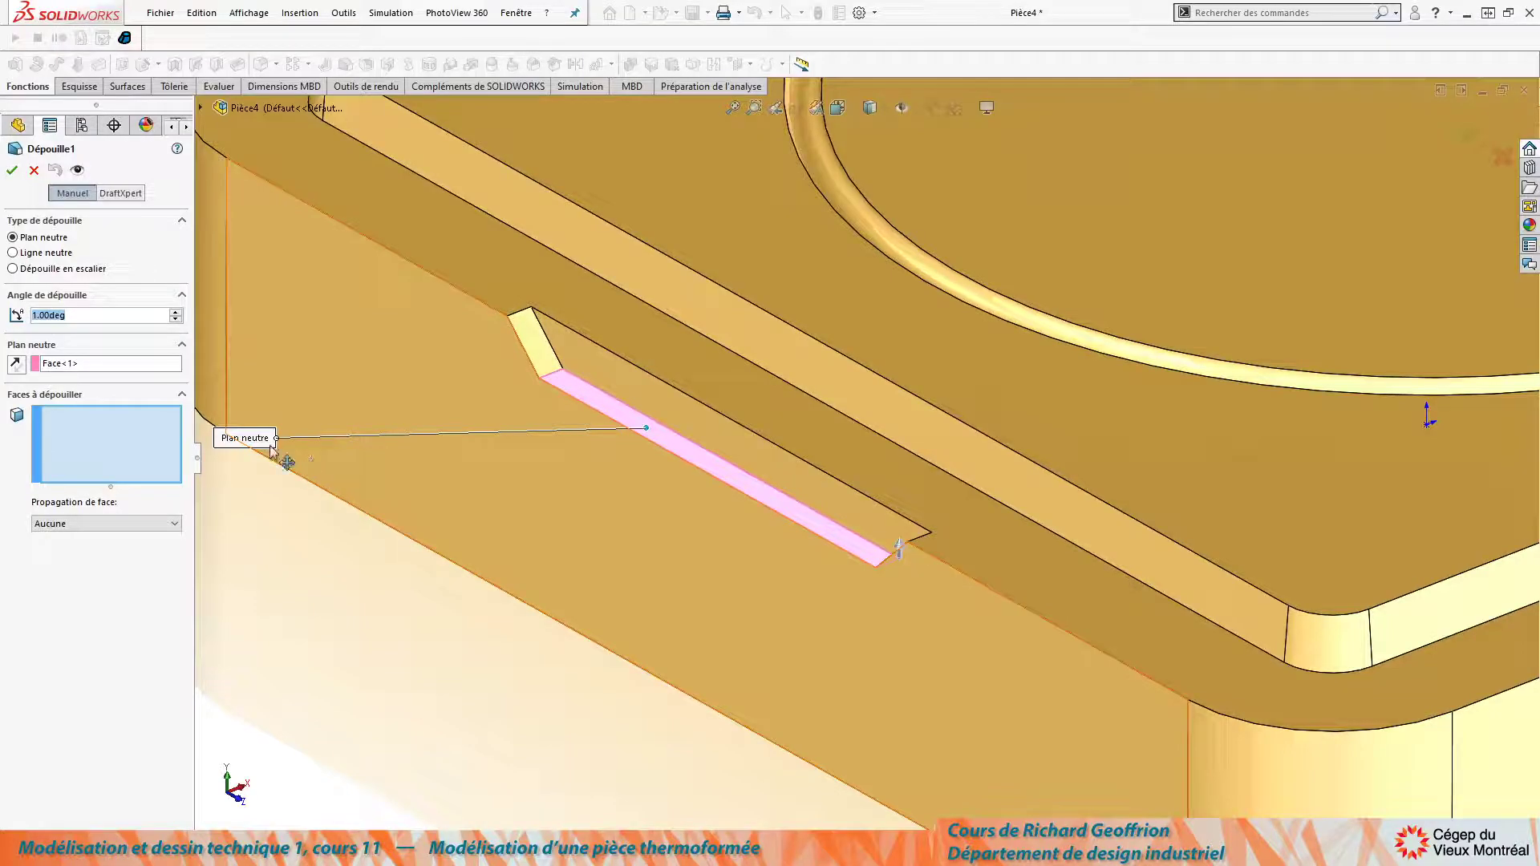
text(15)
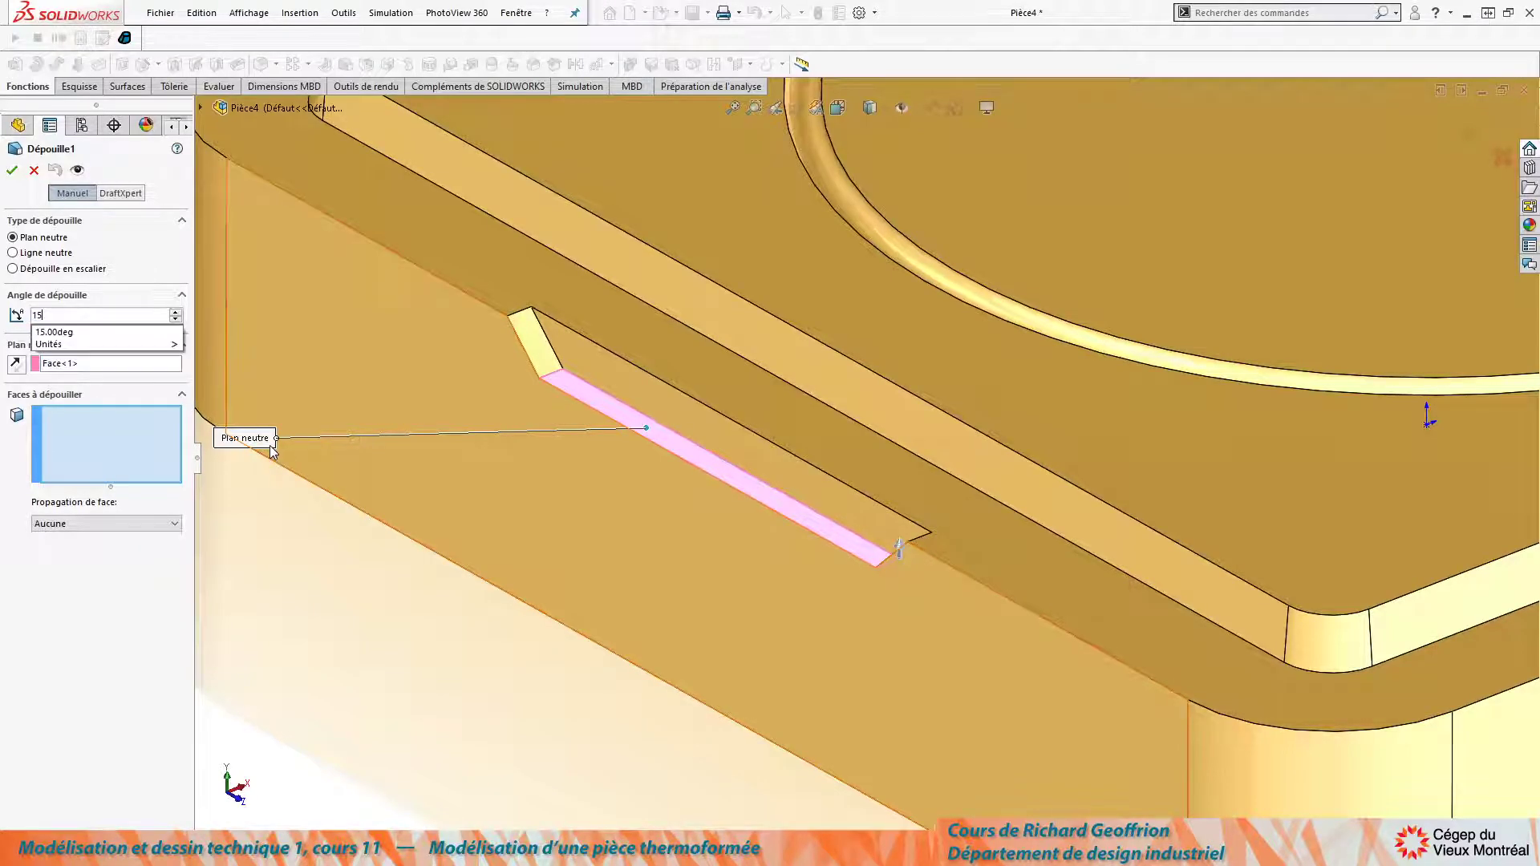
key(Return)
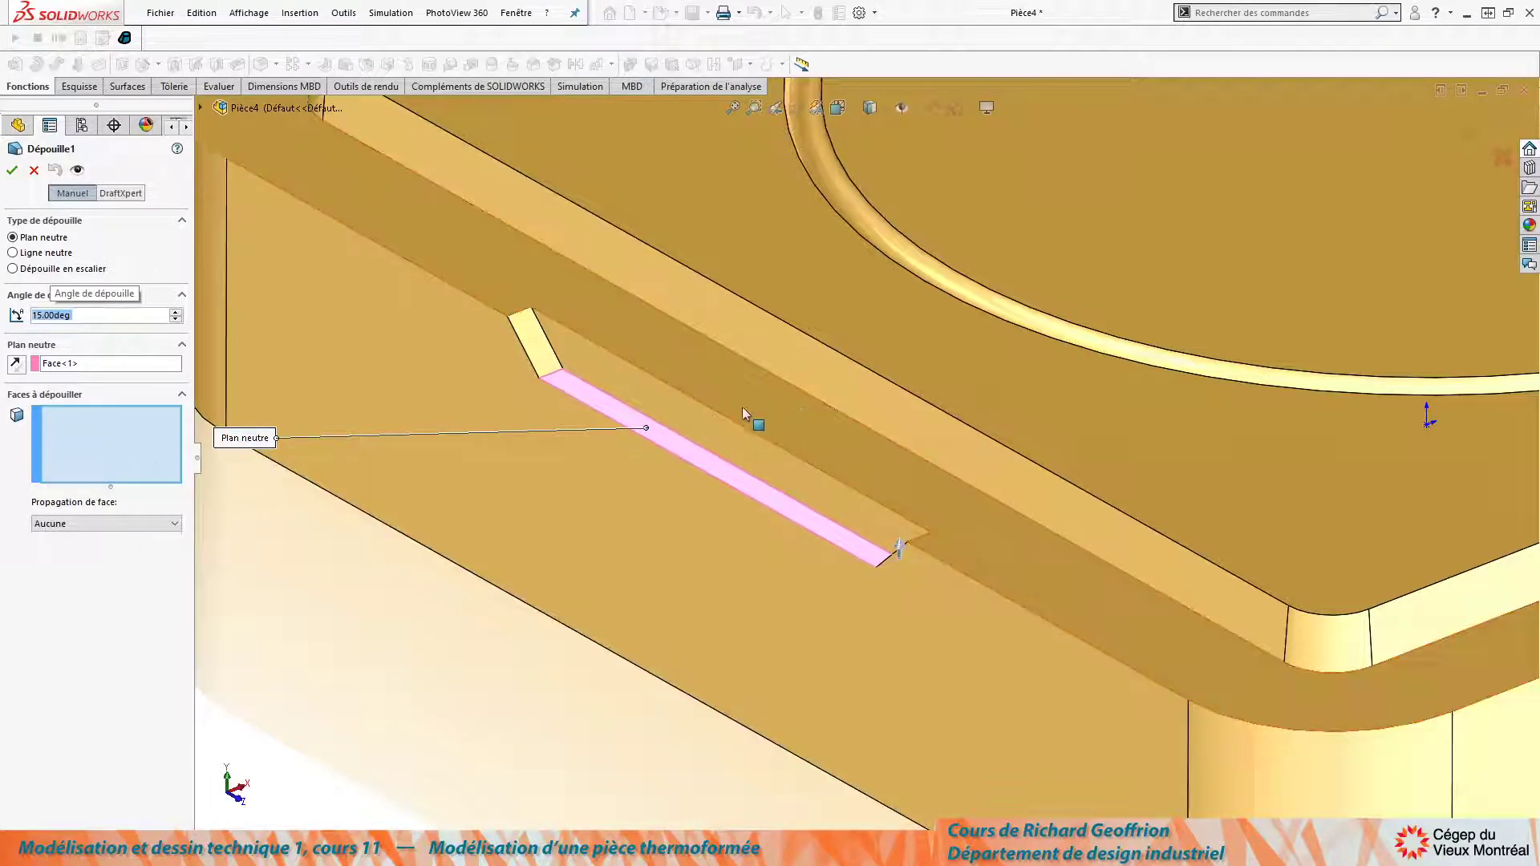
click(678, 423)
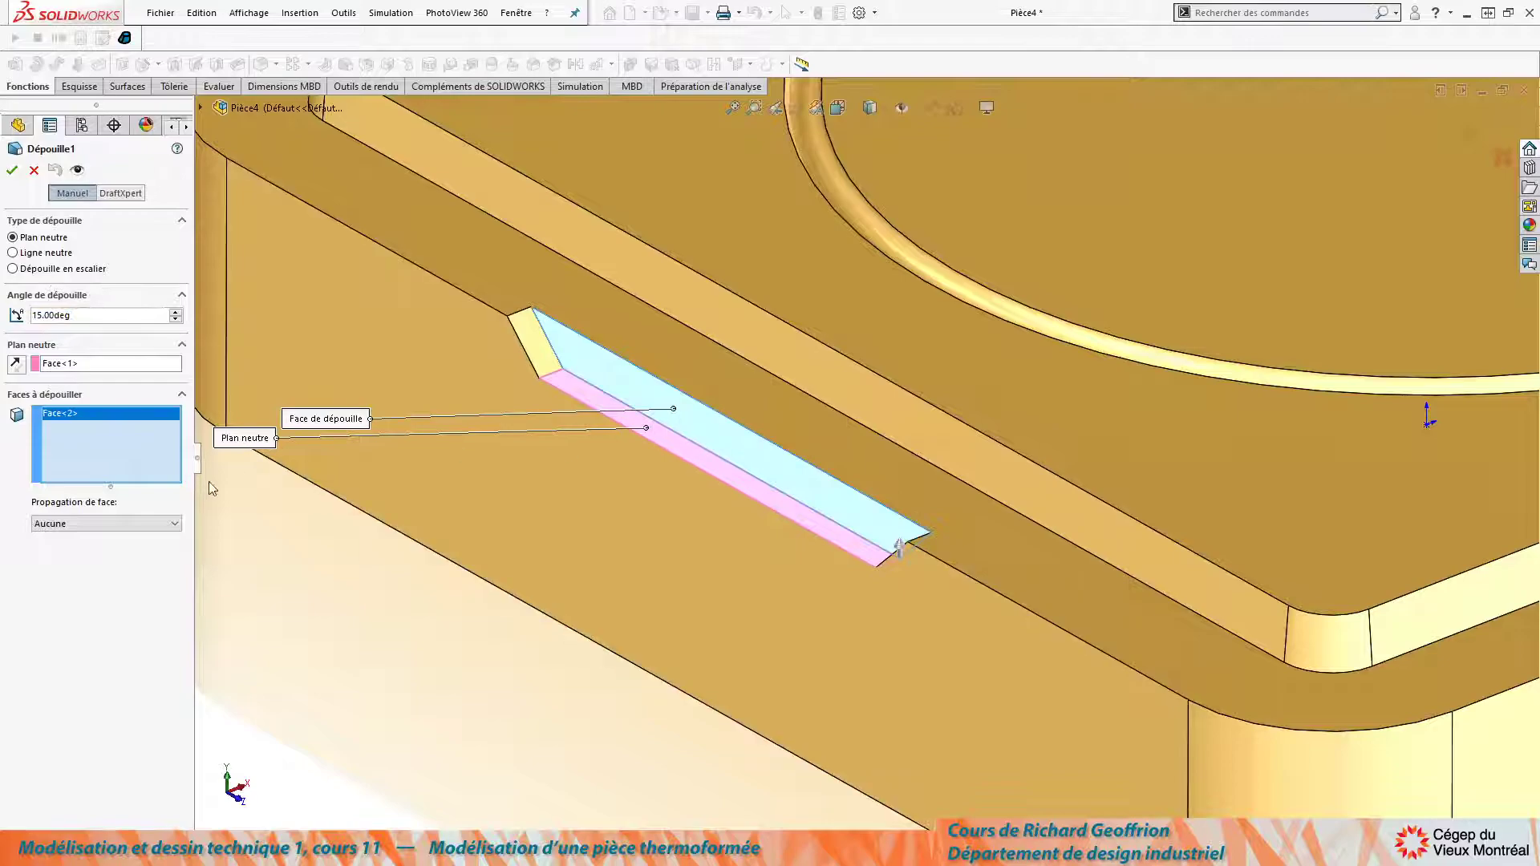
click(77, 170)
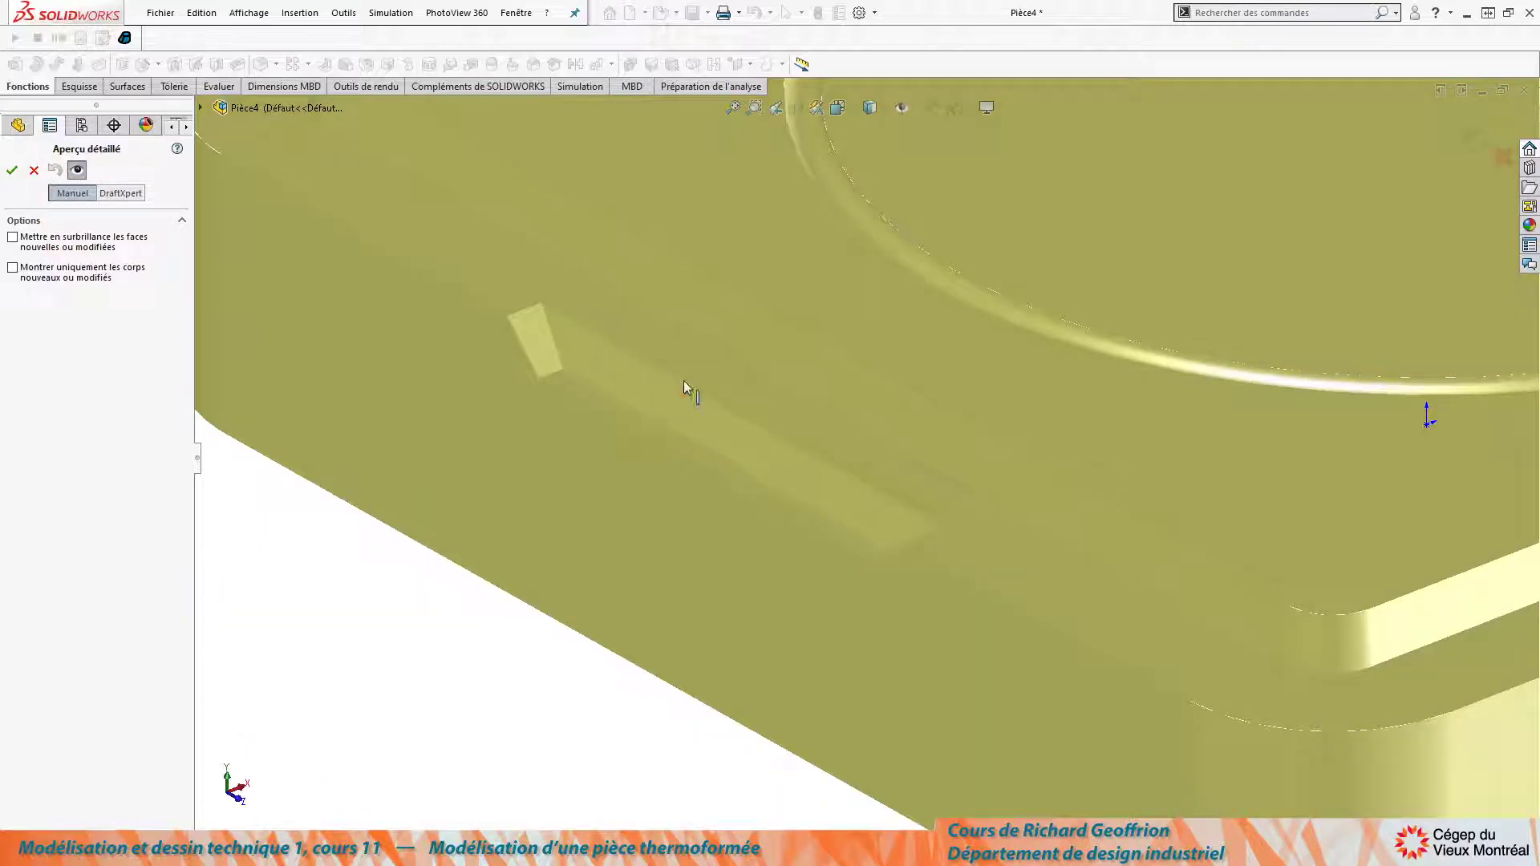
click(77, 171)
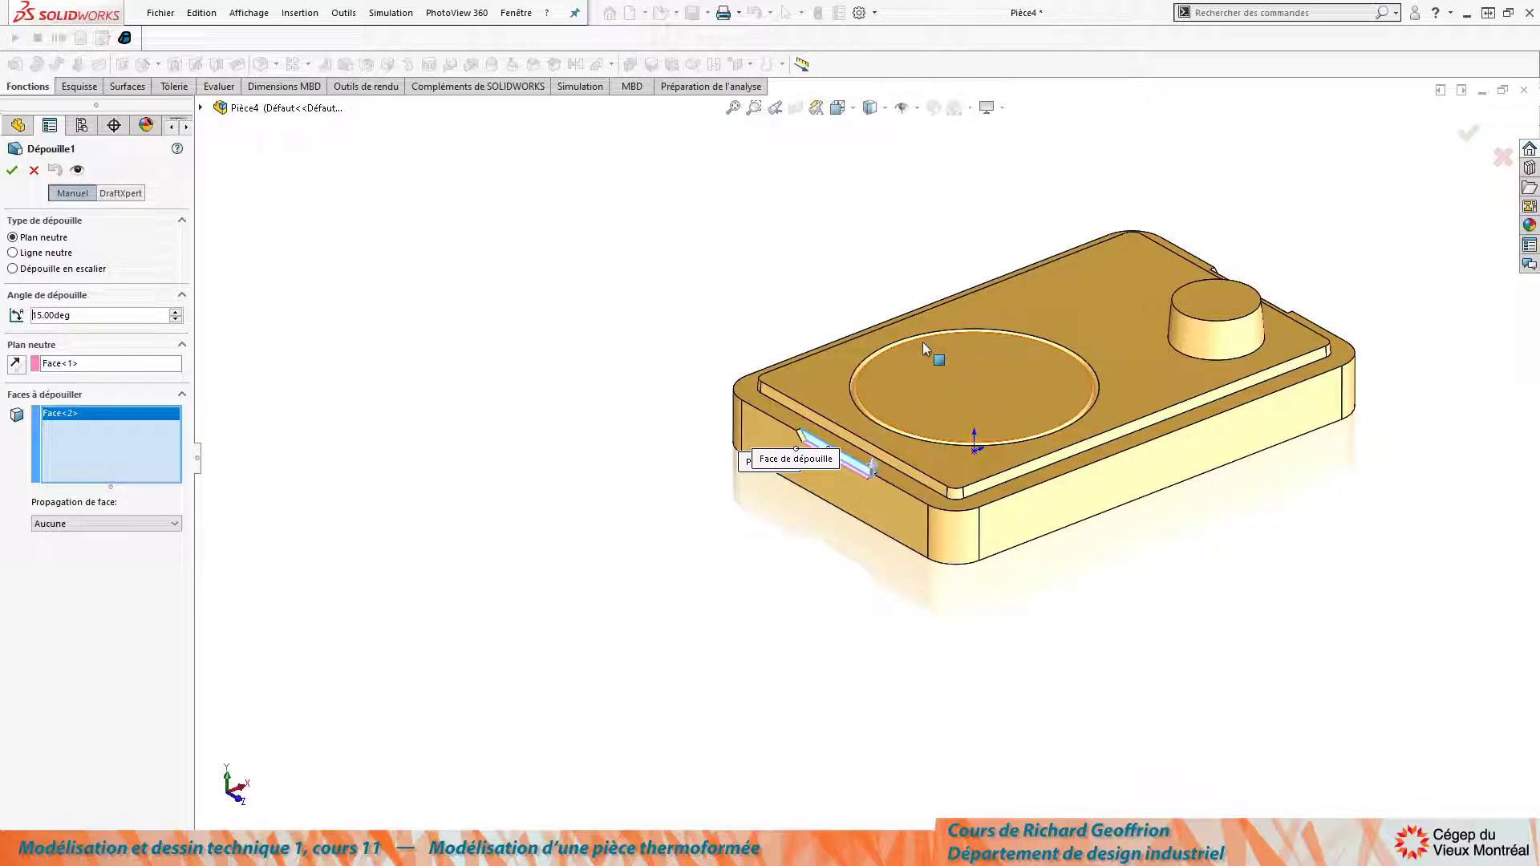
Add the back wall of the opposite short side's notch to the faces to draft, and preview both drafted notches.
middle_drag(817, 518, 572, 515)
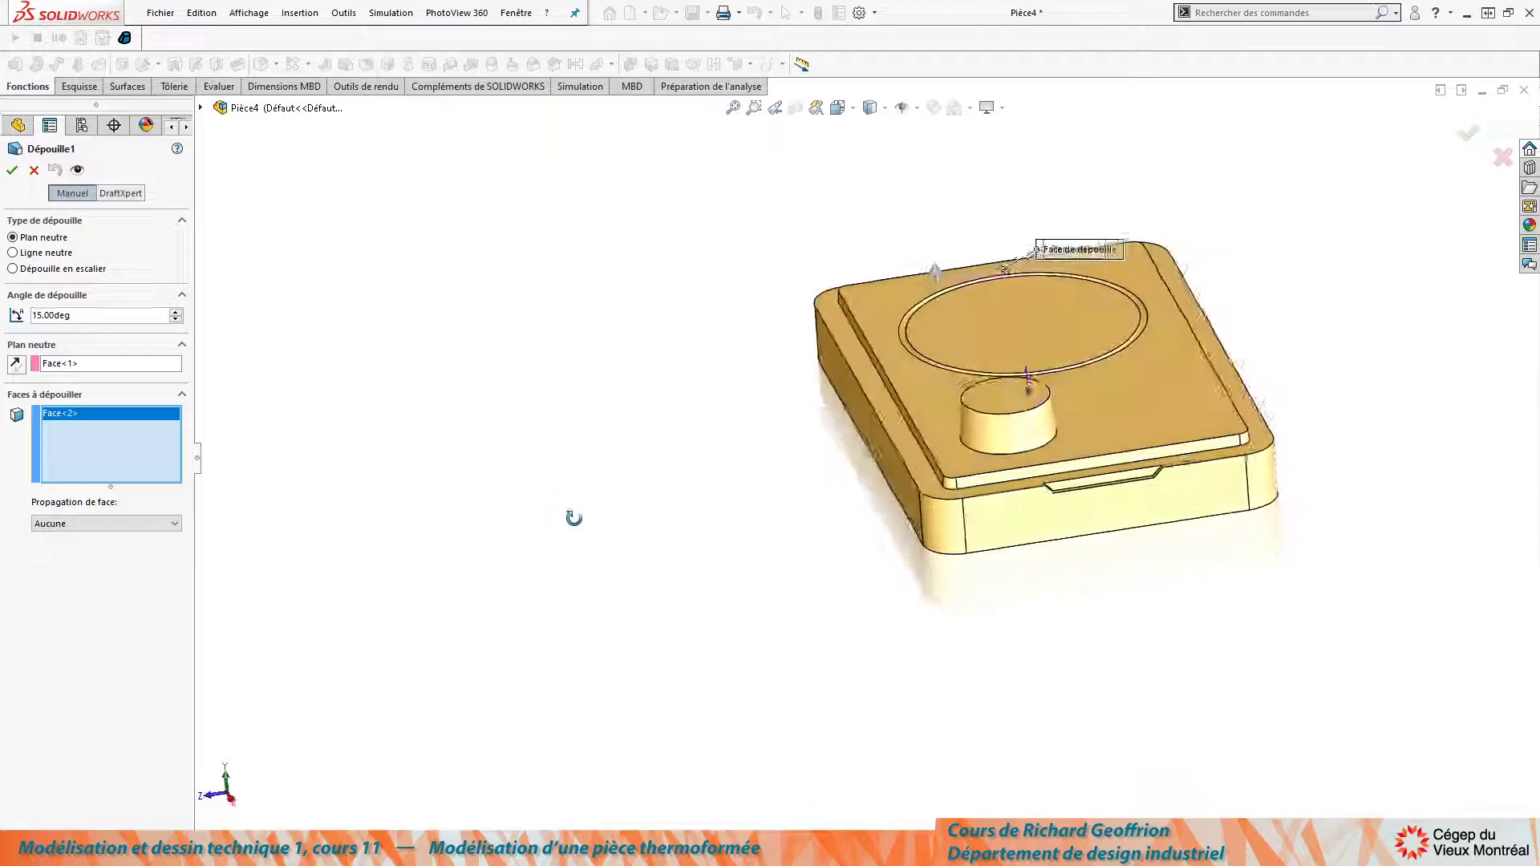
scroll(979, 522, down, 6)
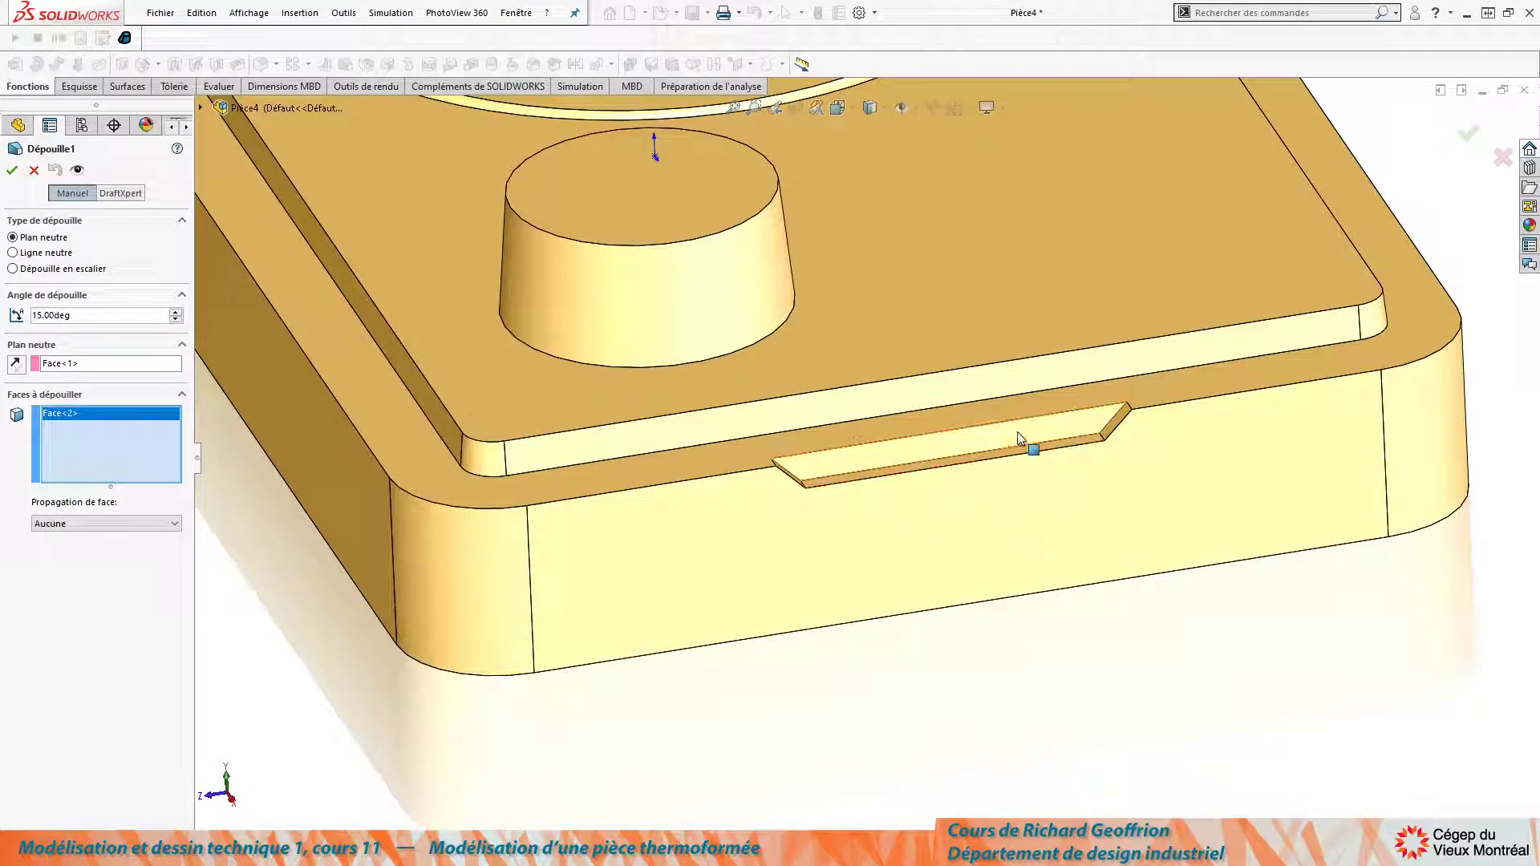
click(1019, 438)
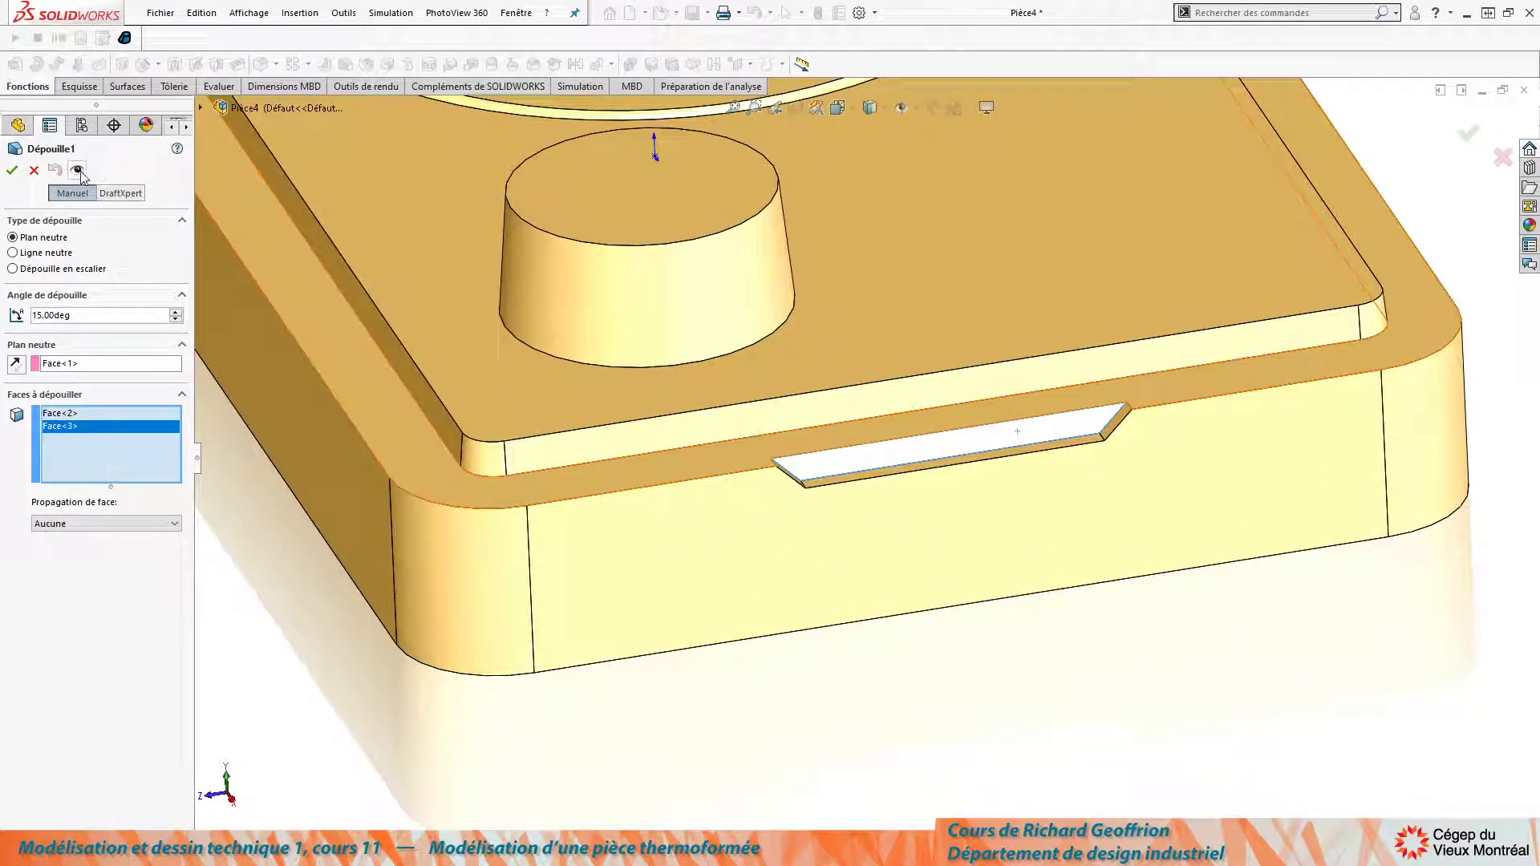
click(77, 170)
middle_drag(497, 437, 470, 535)
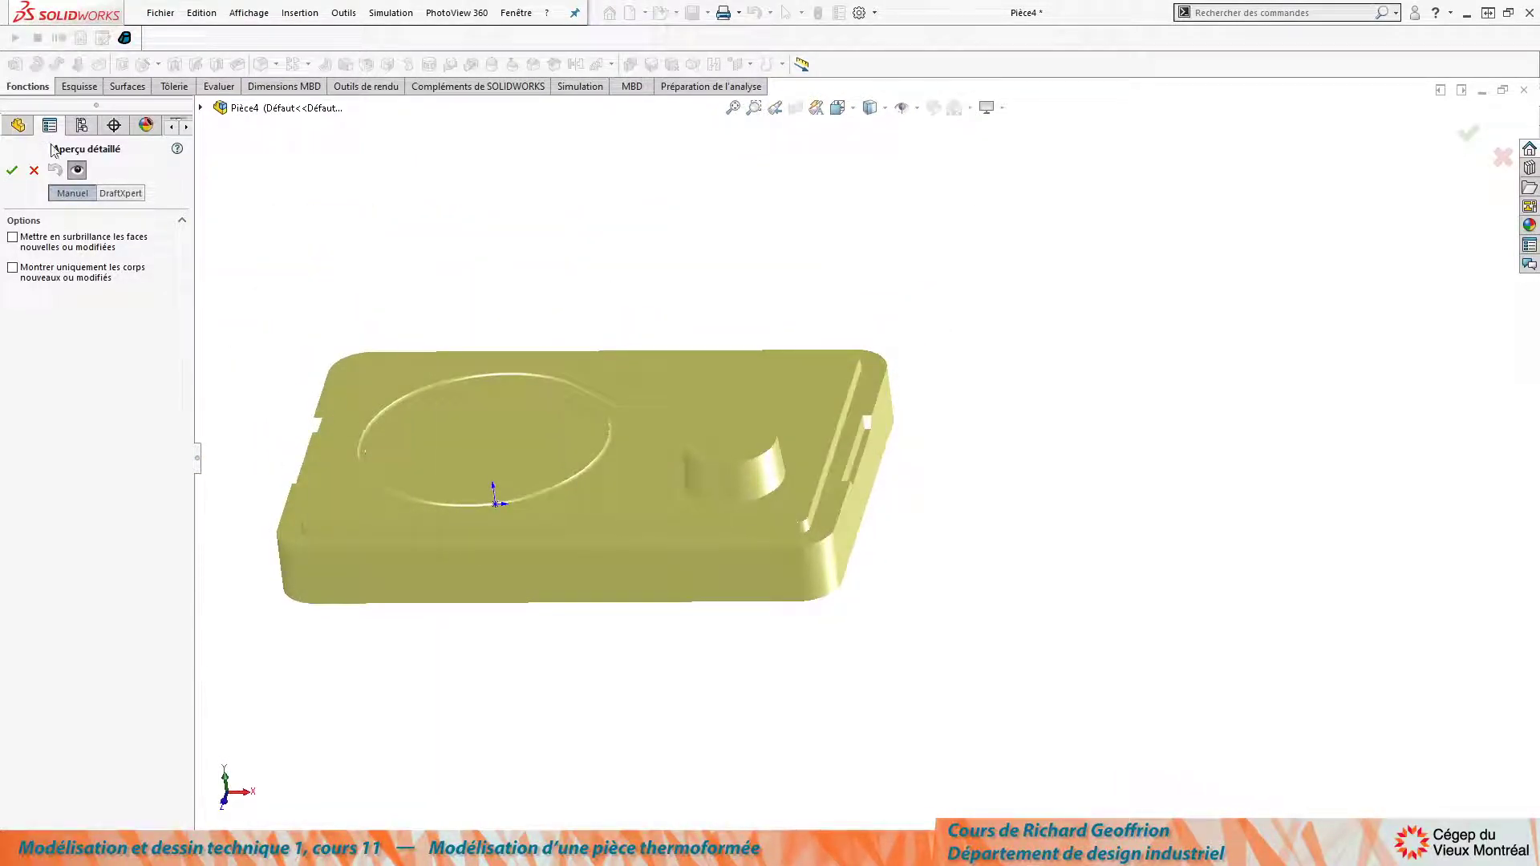
click(78, 171)
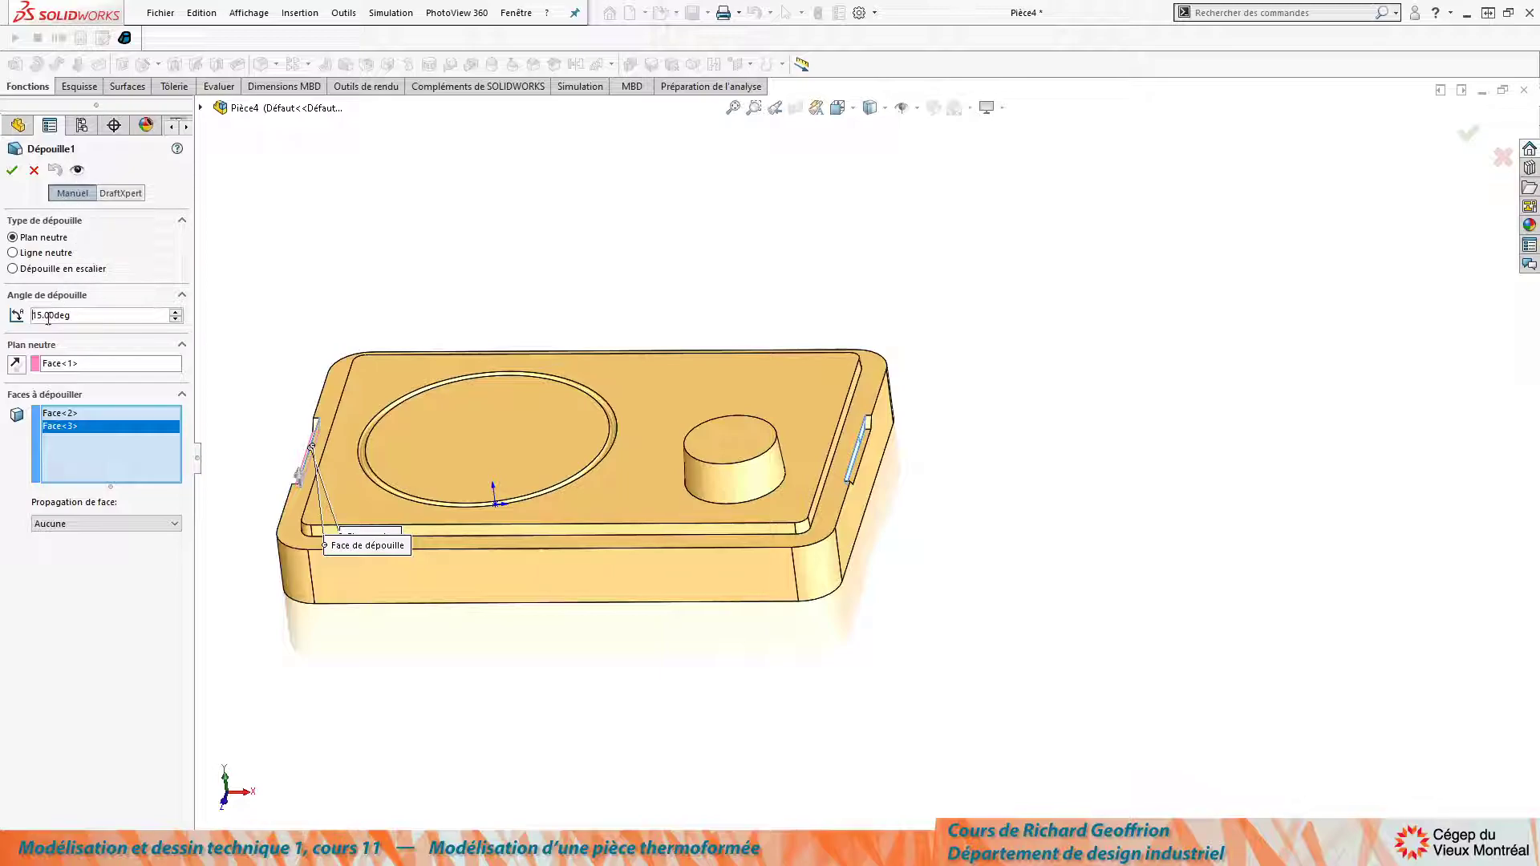
Set the draft angle of the notch walls to 5 degrees and apply the draft.
double_click(72, 315)
text(5)
key(Return)
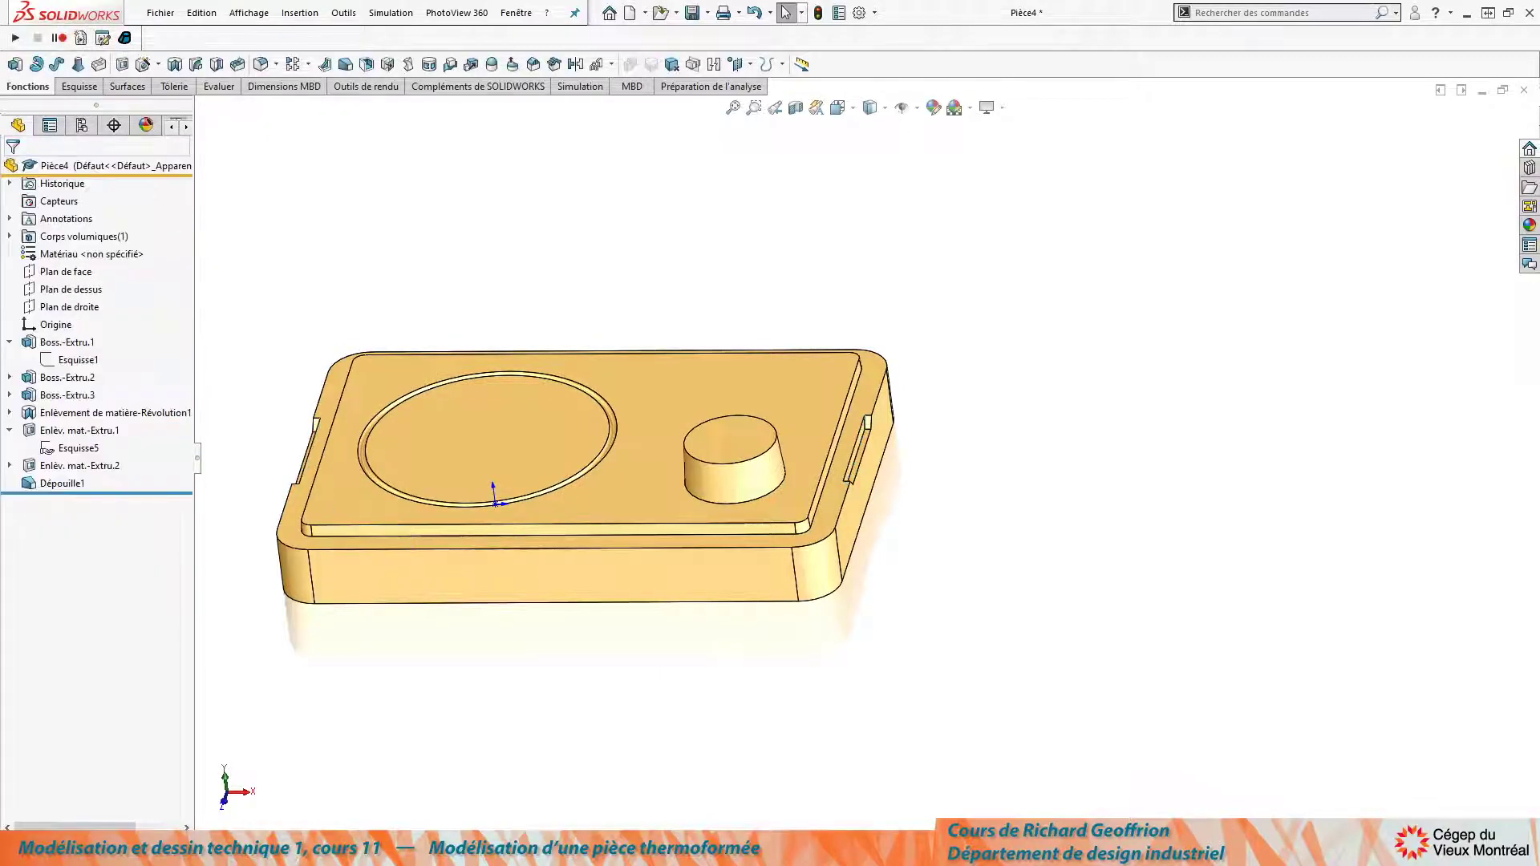
Examine the drafted walls of both handle notches, looking straight down onto the raised top face.
middle_drag(534, 420, 554, 512)
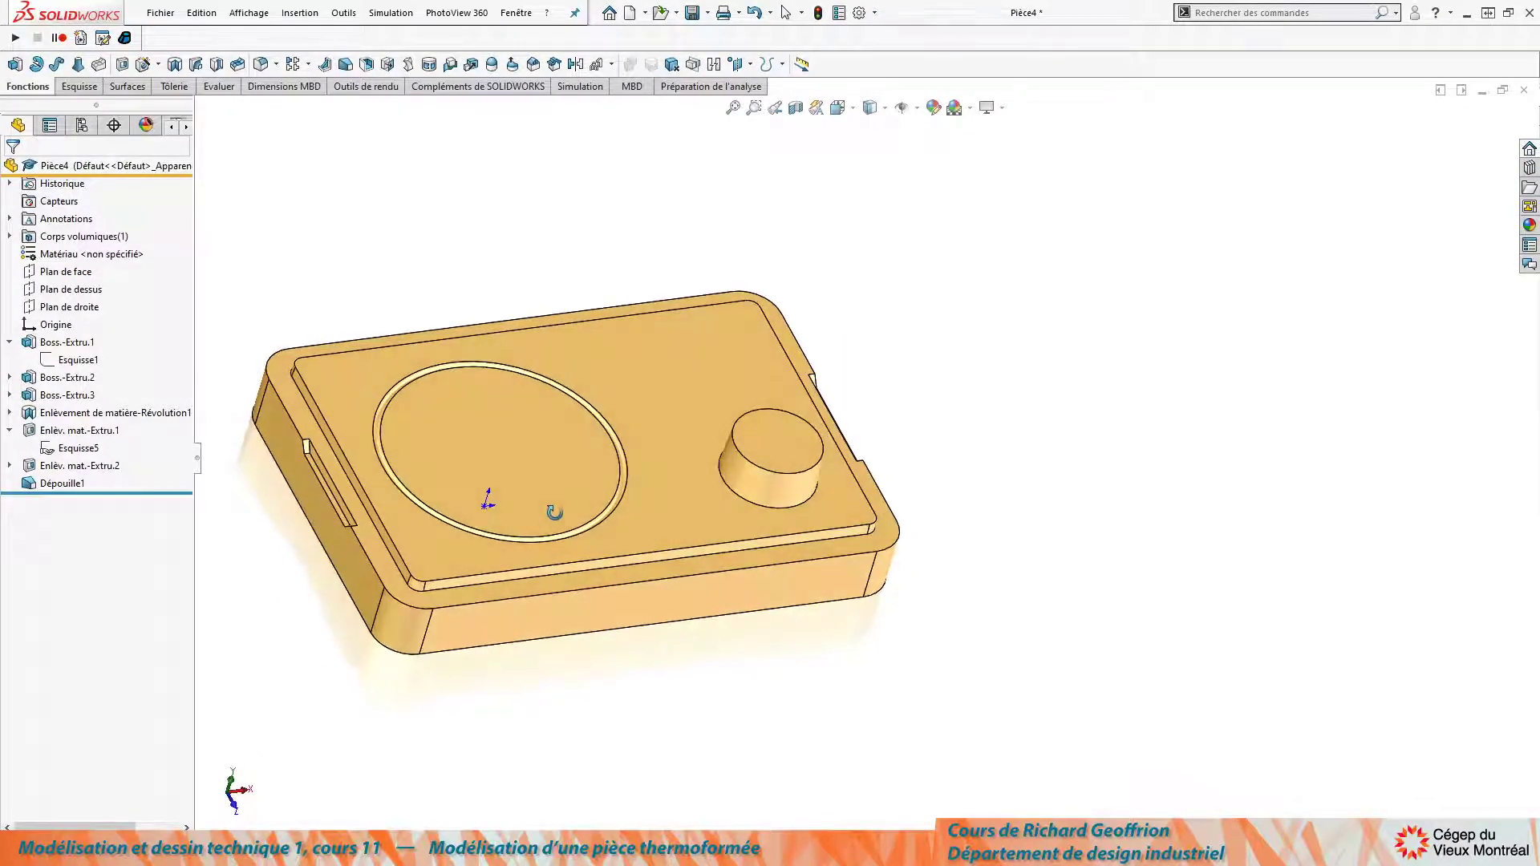
scroll(440, 478, down, 5)
middle_click(655, 458)
middle_drag(654, 460, 640, 507)
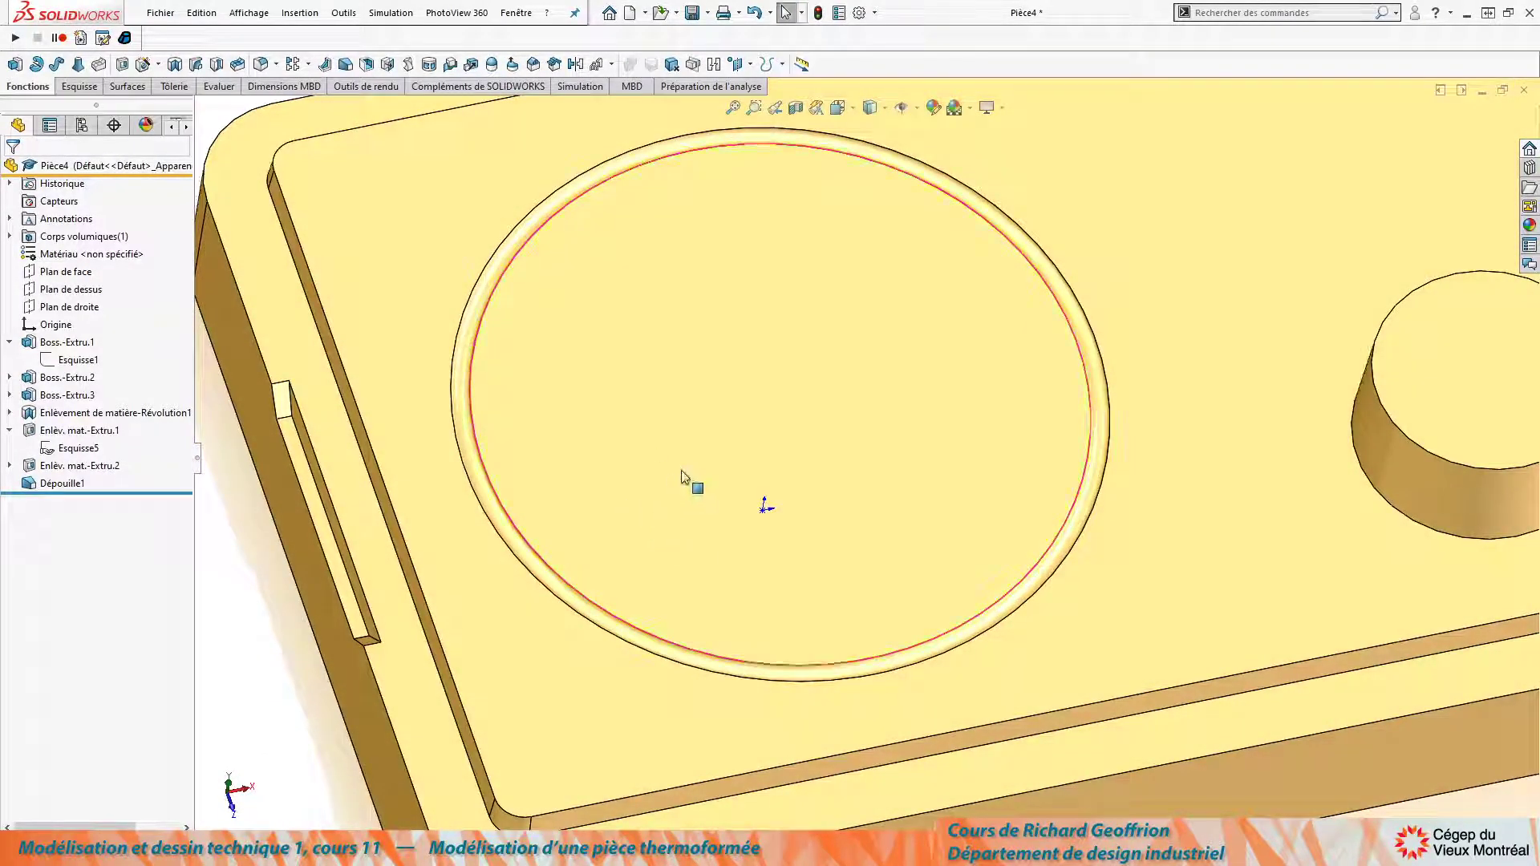
scroll(680, 470, up, 4)
click(1001, 377)
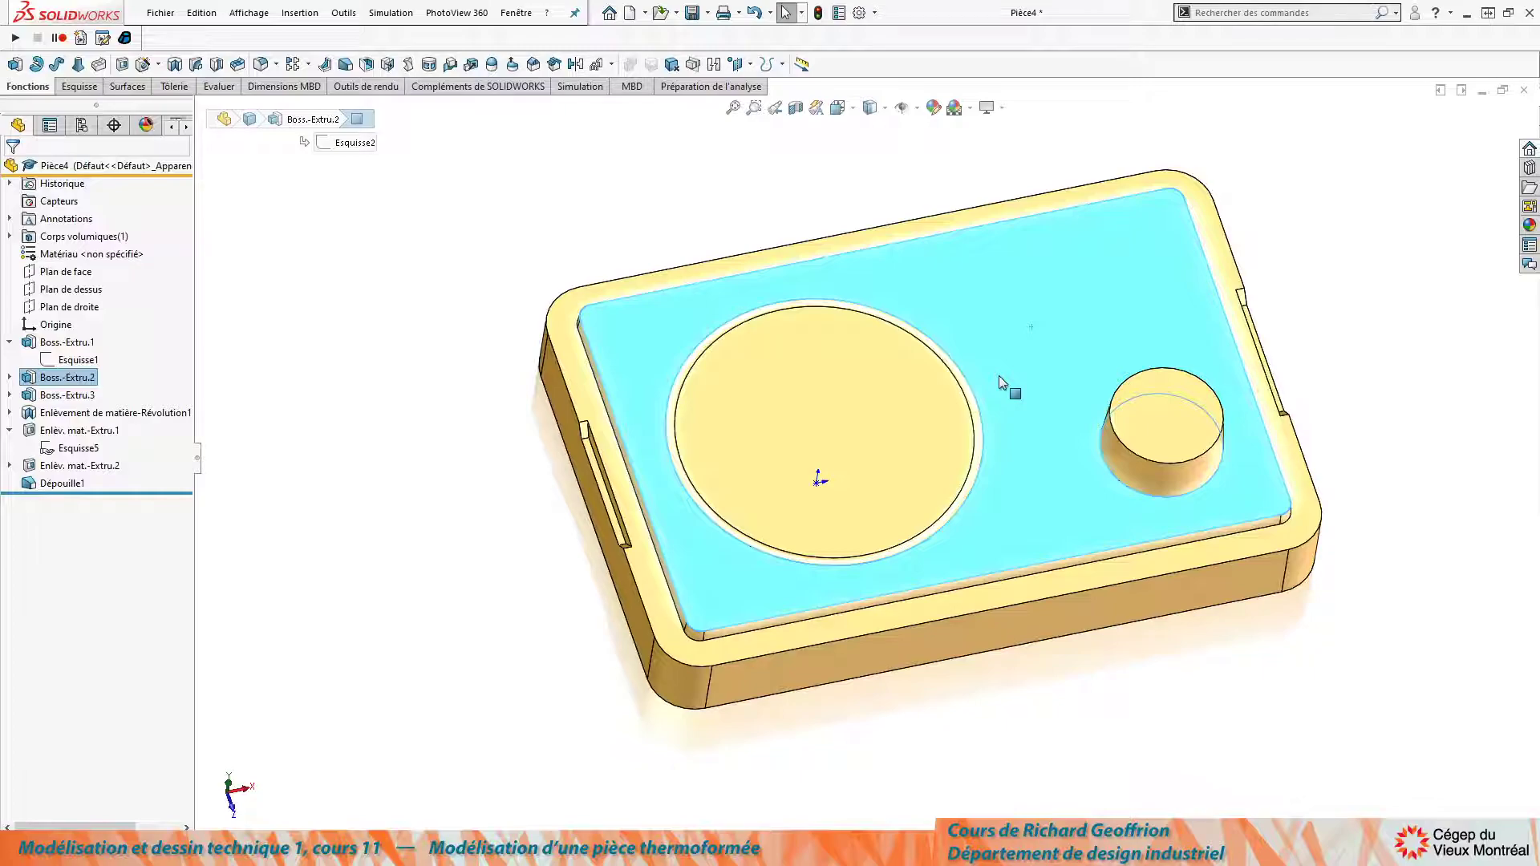
key(ctrl+8)
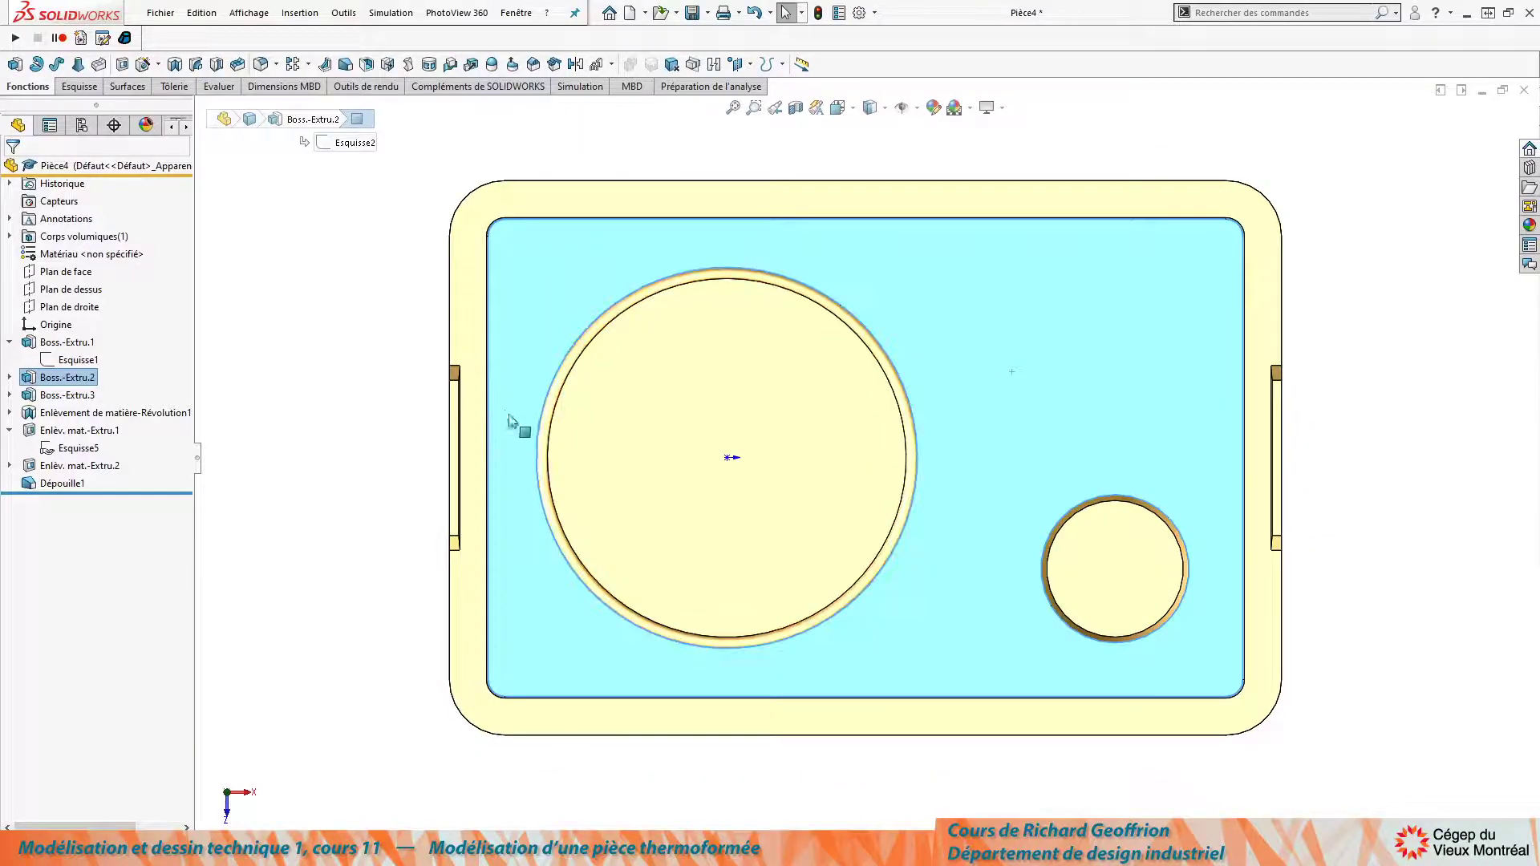
scroll(517, 428, down, 6)
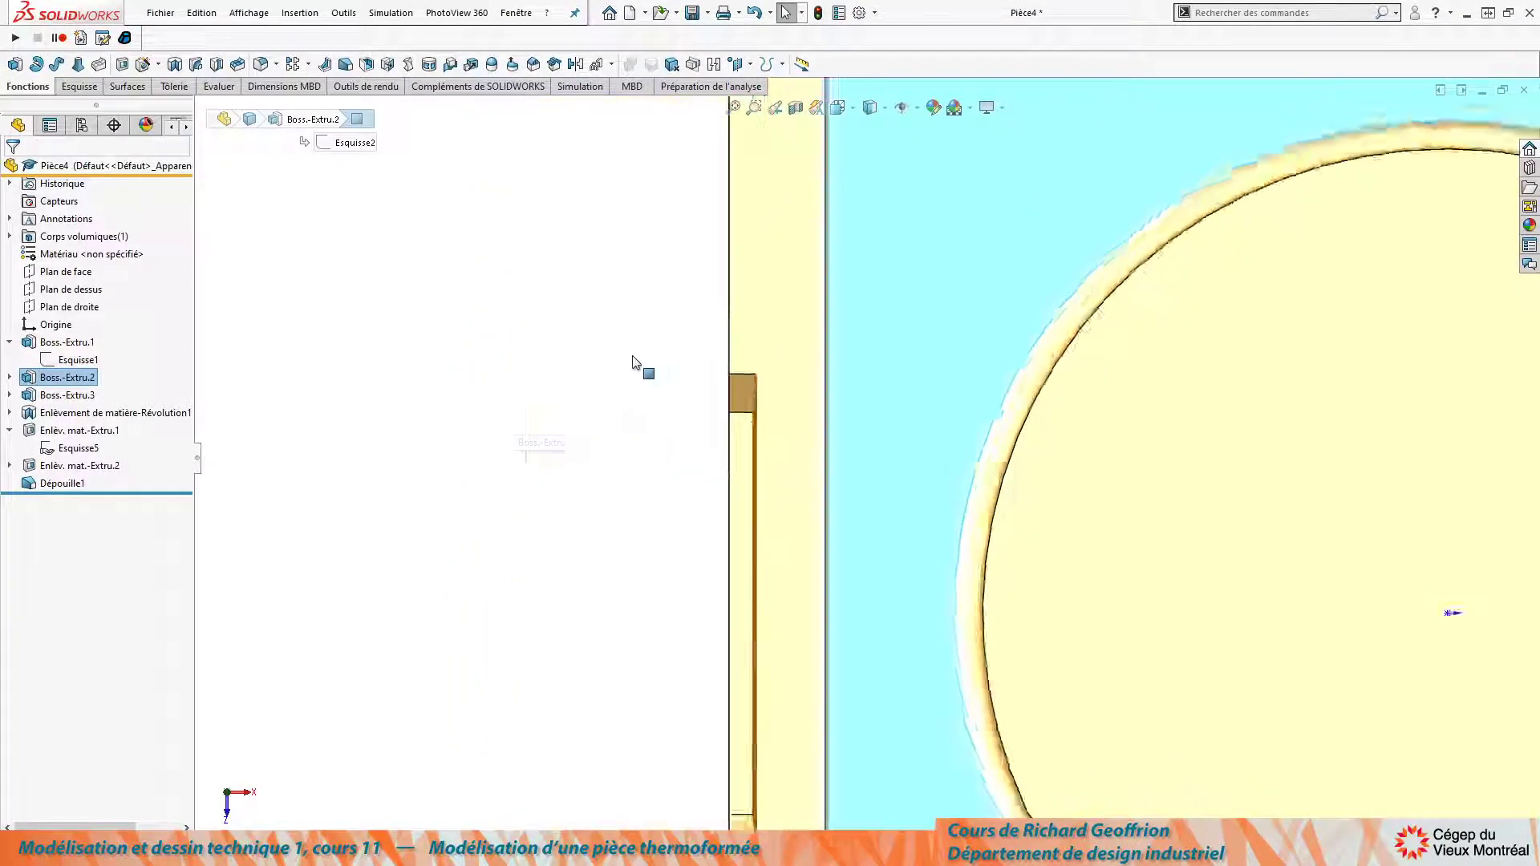
scroll(638, 365, up, 7)
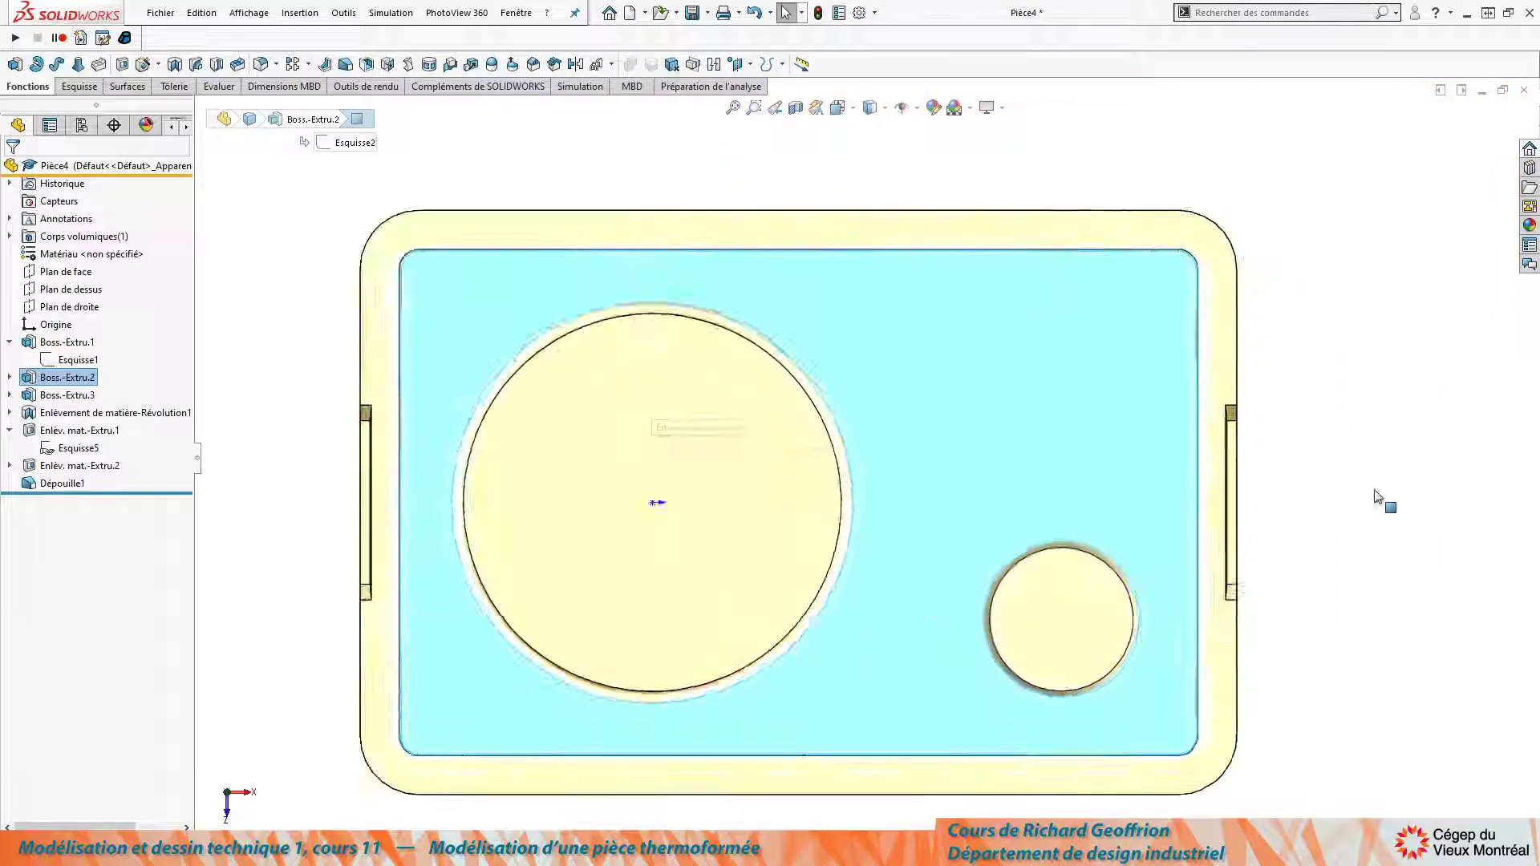
scroll(1155, 457, down, 8)
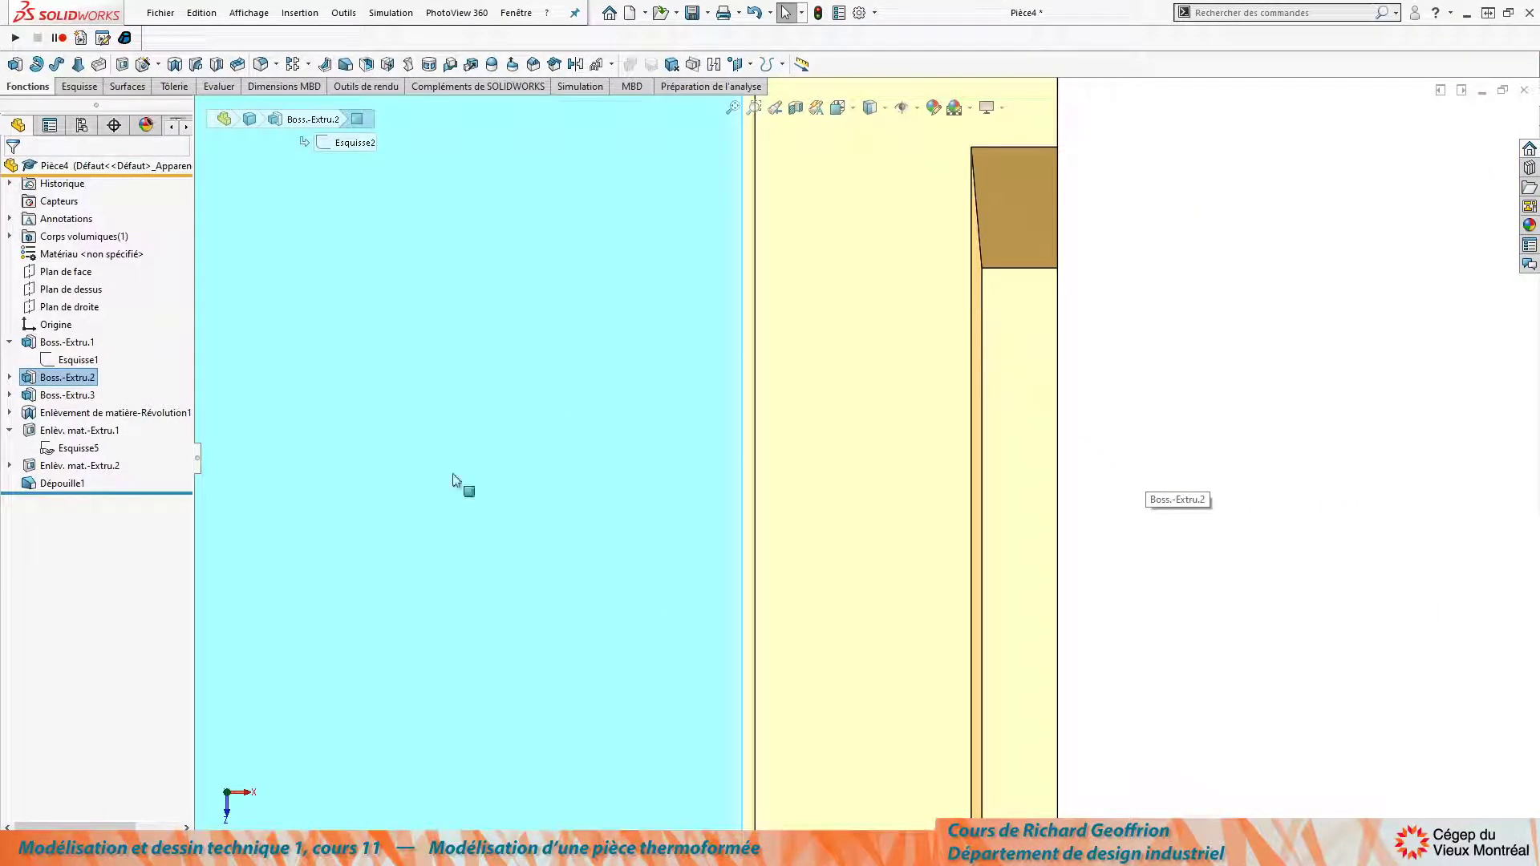
scroll(546, 453, up, 8)
click(913, 631)
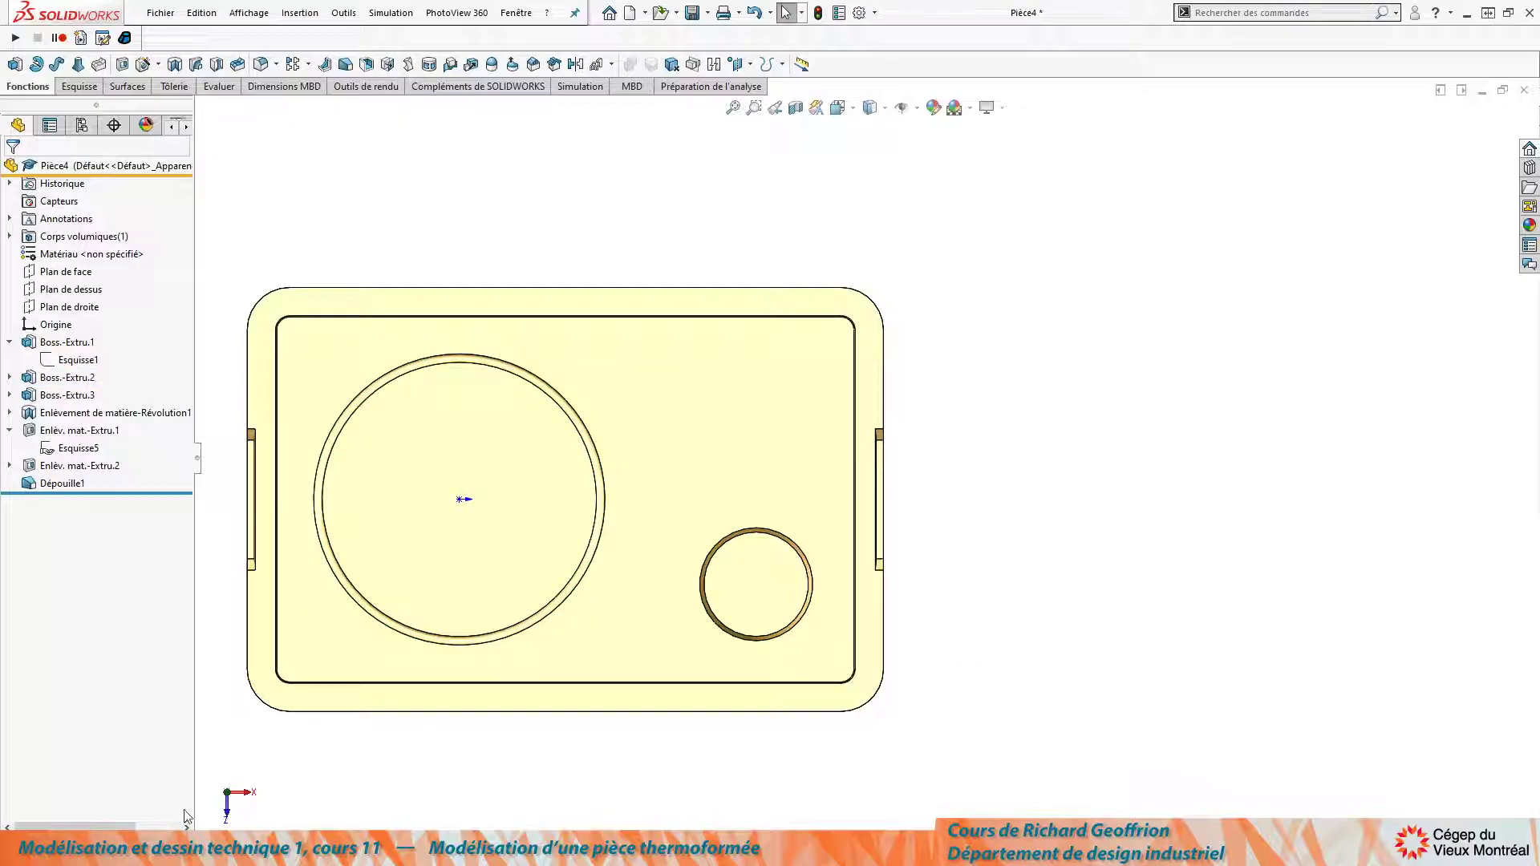
Start a constant-size fillet and select the two lower corner edges of the handle notch nearest the large circular groove.
mouse_move(409, 643)
middle_down()
mouse_move(478, 340)
mouse_move(473, 365)
middle_up()
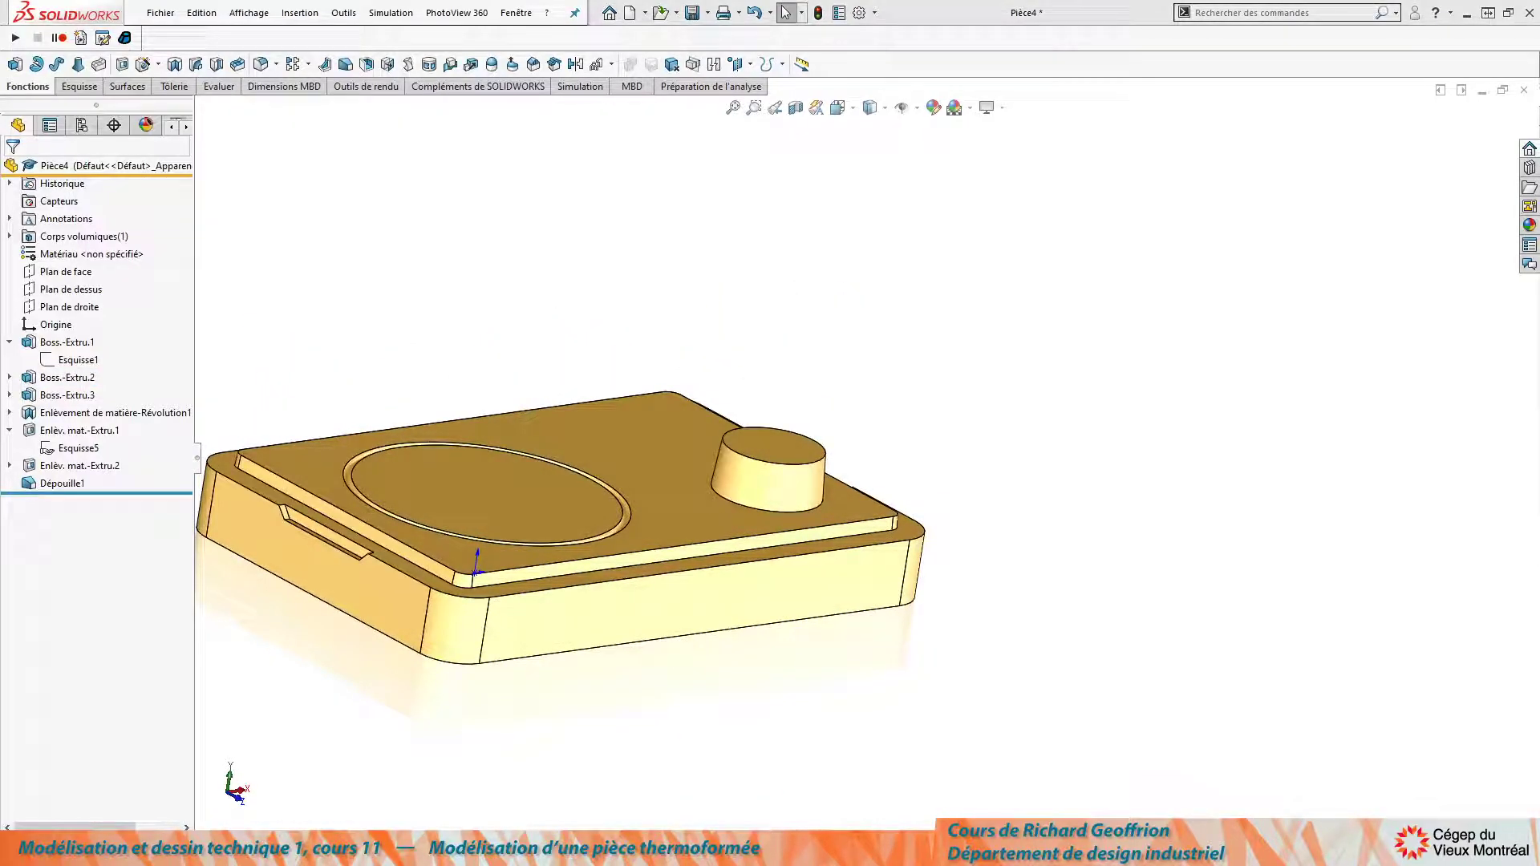
scroll(225, 520, down, 3)
middle_drag(563, 492, 505, 532)
scroll(449, 638, up, 3)
scroll(526, 632, down, 4)
mouse_move(763, 409)
middle_down()
mouse_move(824, 413)
mouse_move(802, 361)
mouse_move(739, 407)
middle_up()
scroll(739, 407, down, 3)
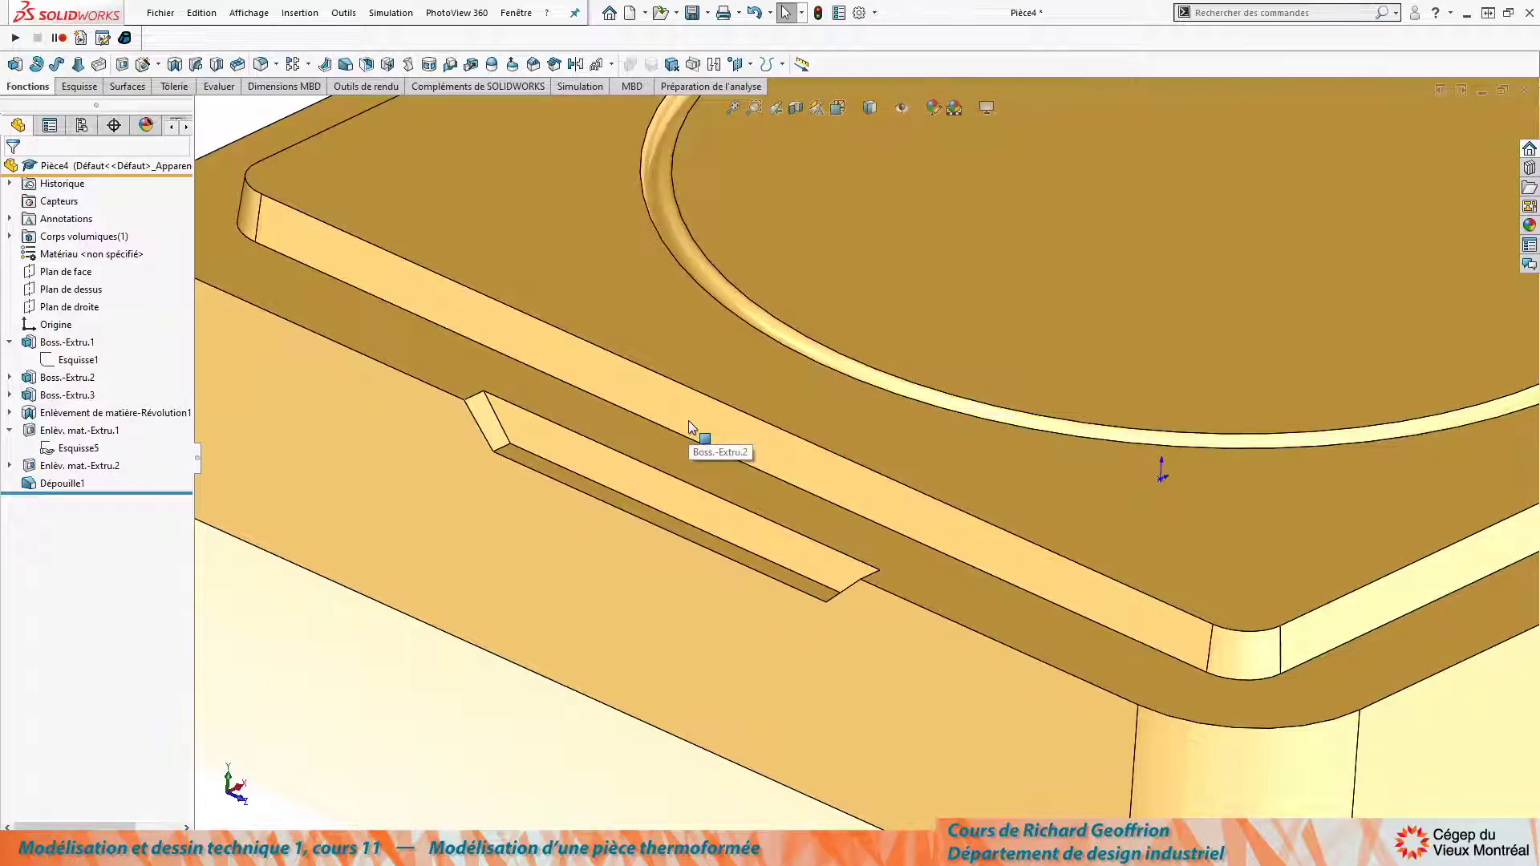
middle_drag(577, 411, 640, 509)
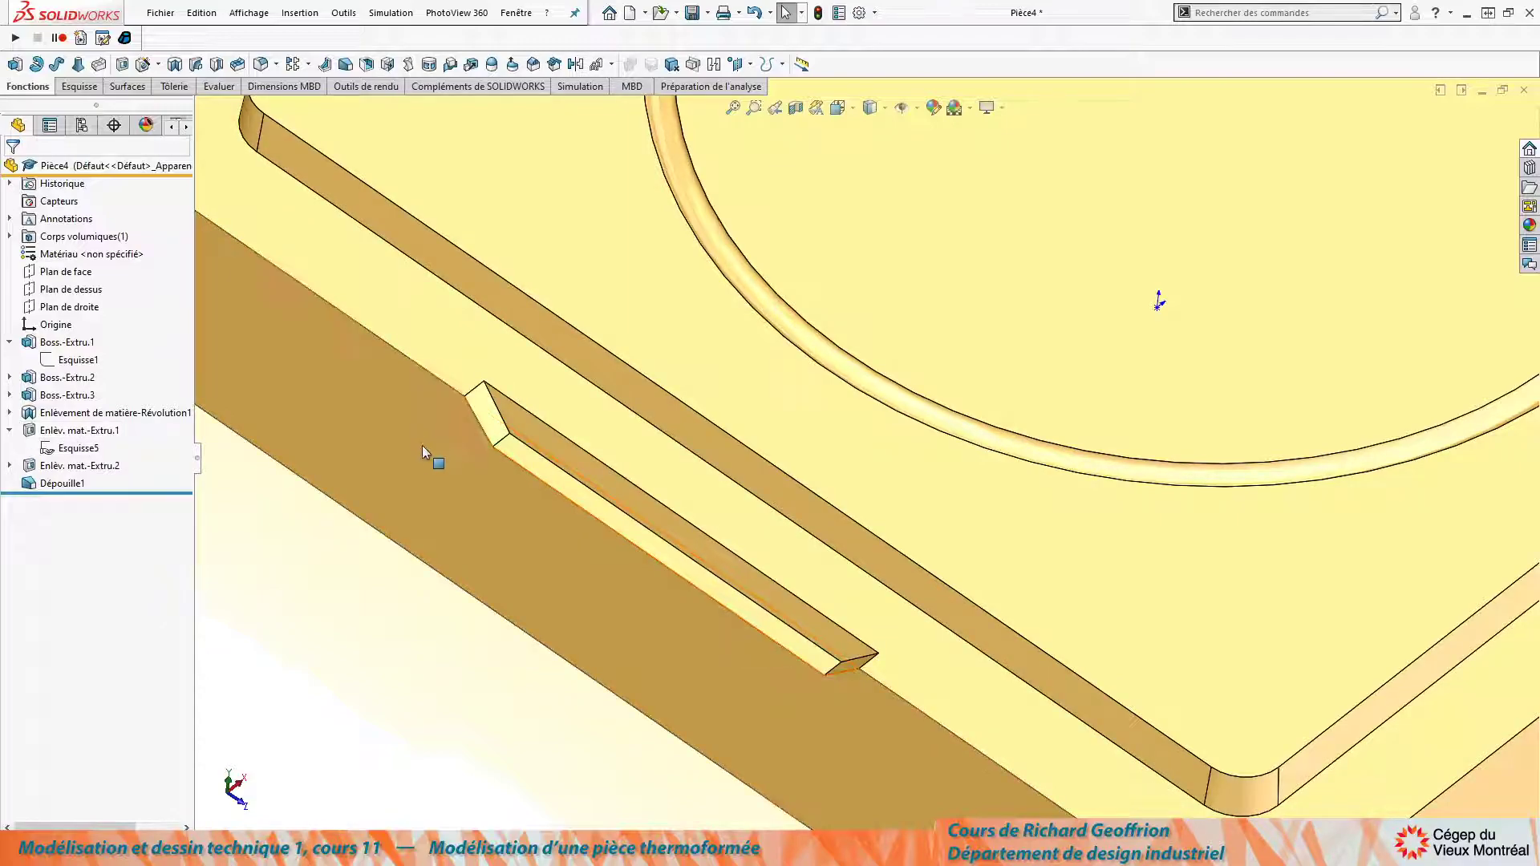
click(261, 65)
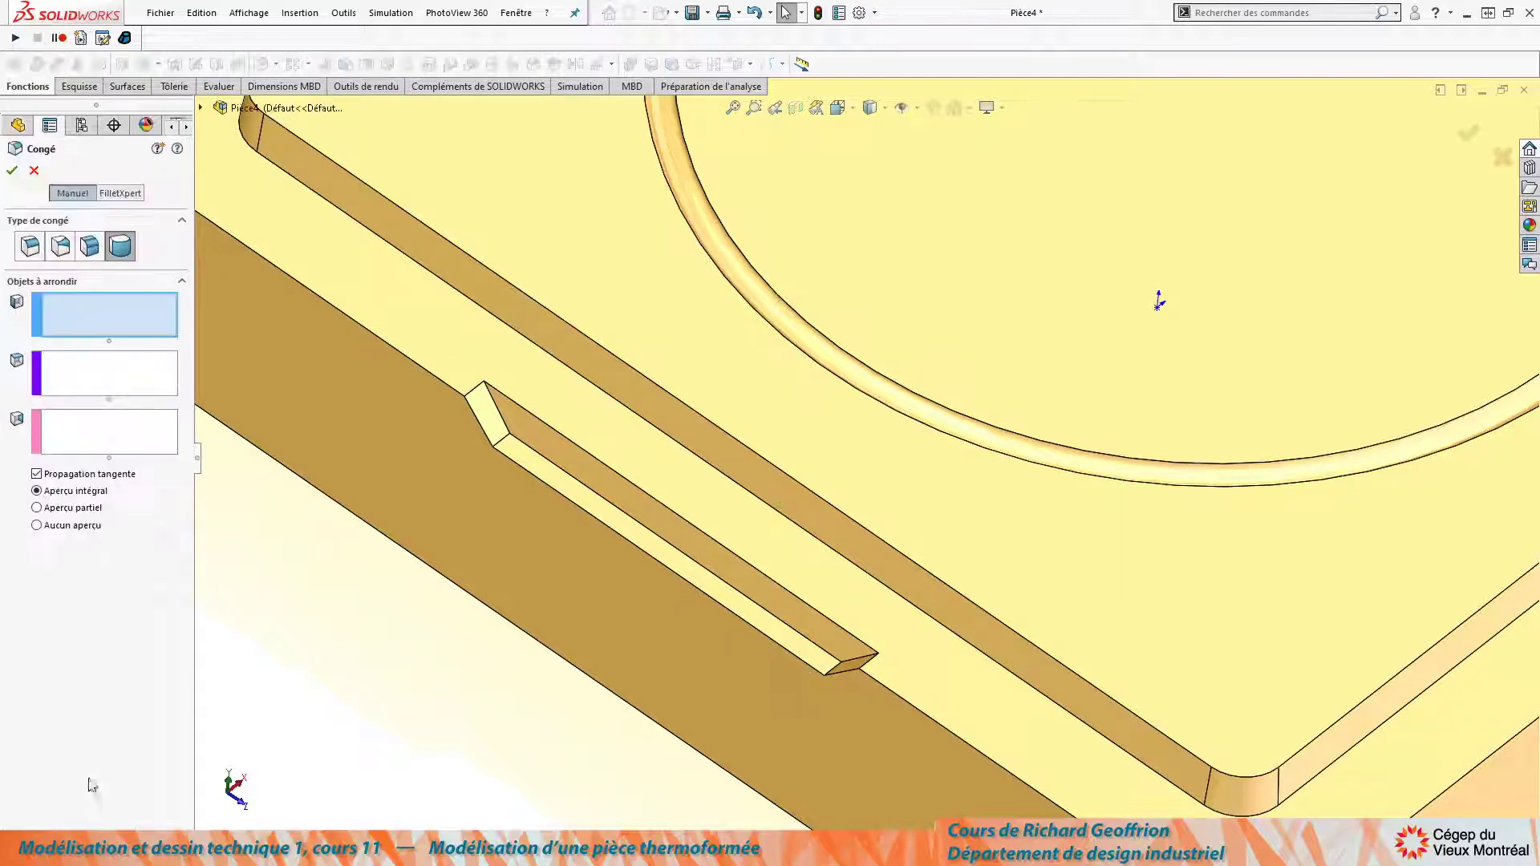
click(25, 247)
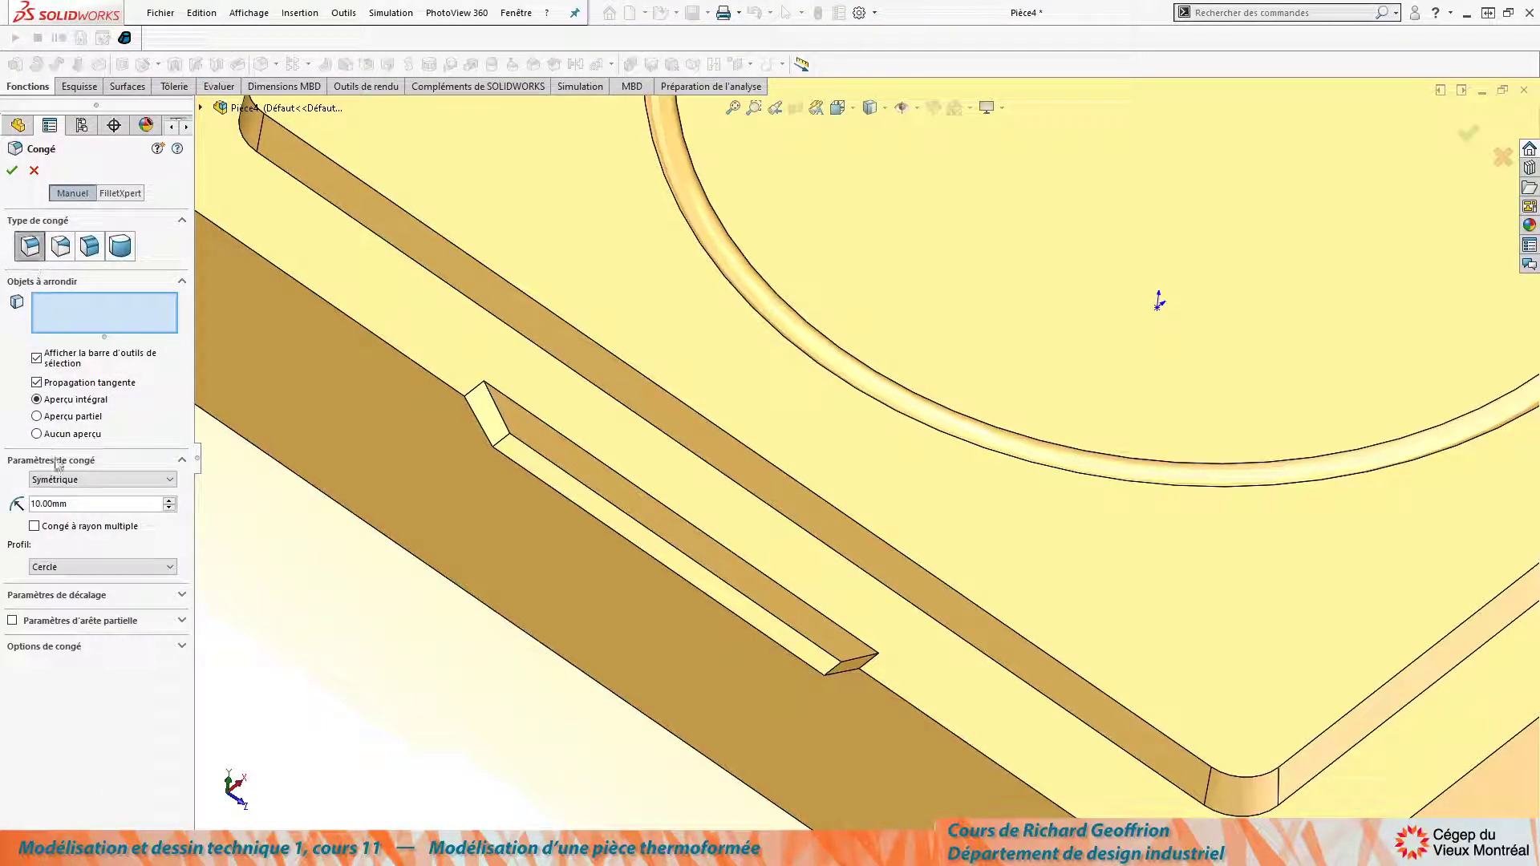
click(510, 460)
middle_drag(510, 460, 825, 725)
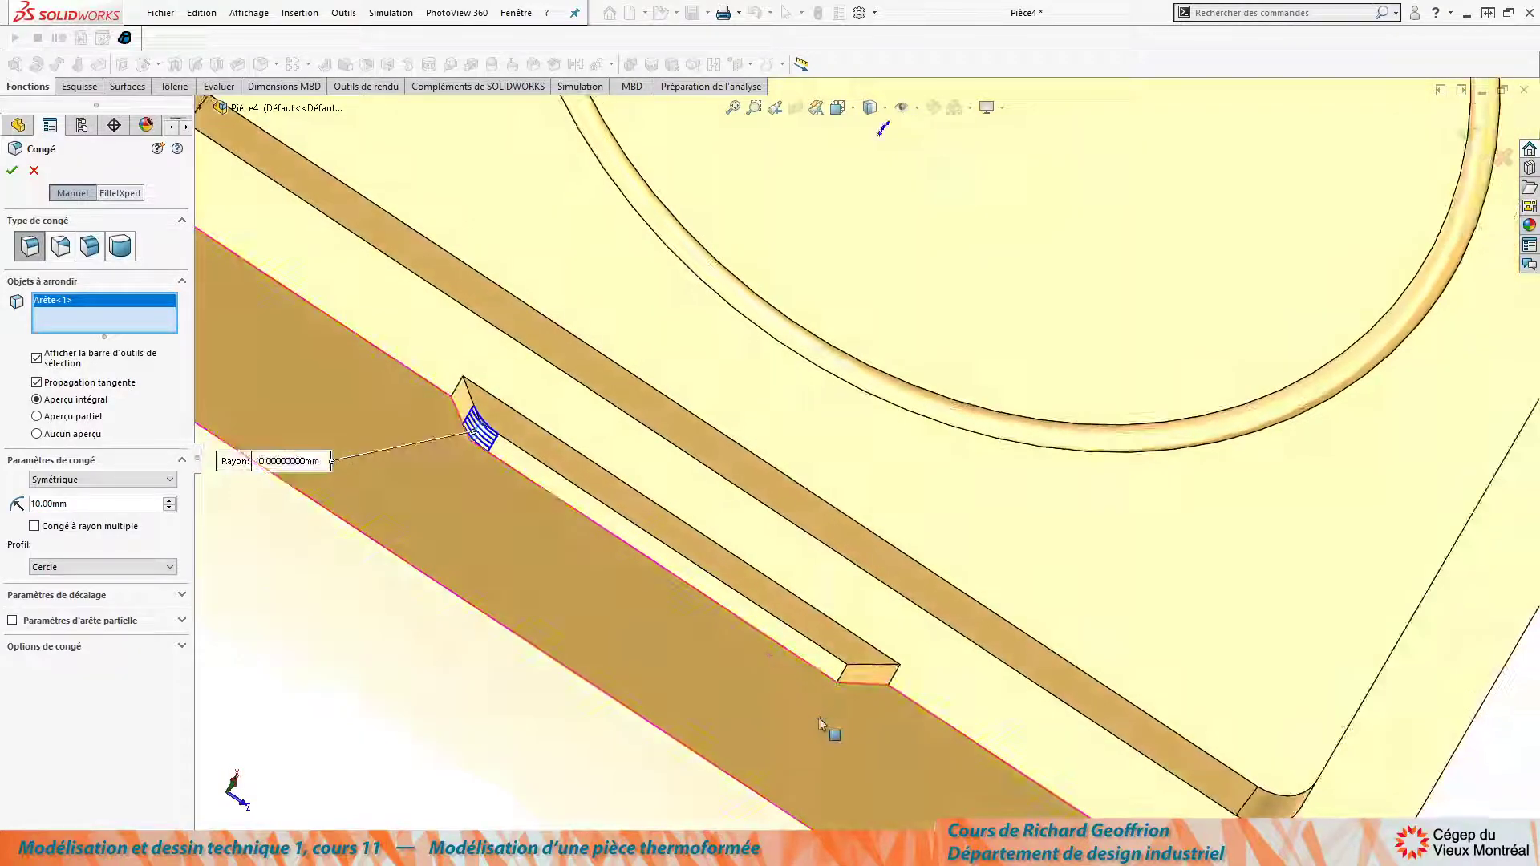
click(841, 678)
Add the two lower corner edges of the opposite handle notch and apply the 10 mm fillet to all four selected edges.
scroll(793, 706, up, 6)
middle_drag(995, 289, 784, 494)
scroll(1356, 320, down, 7)
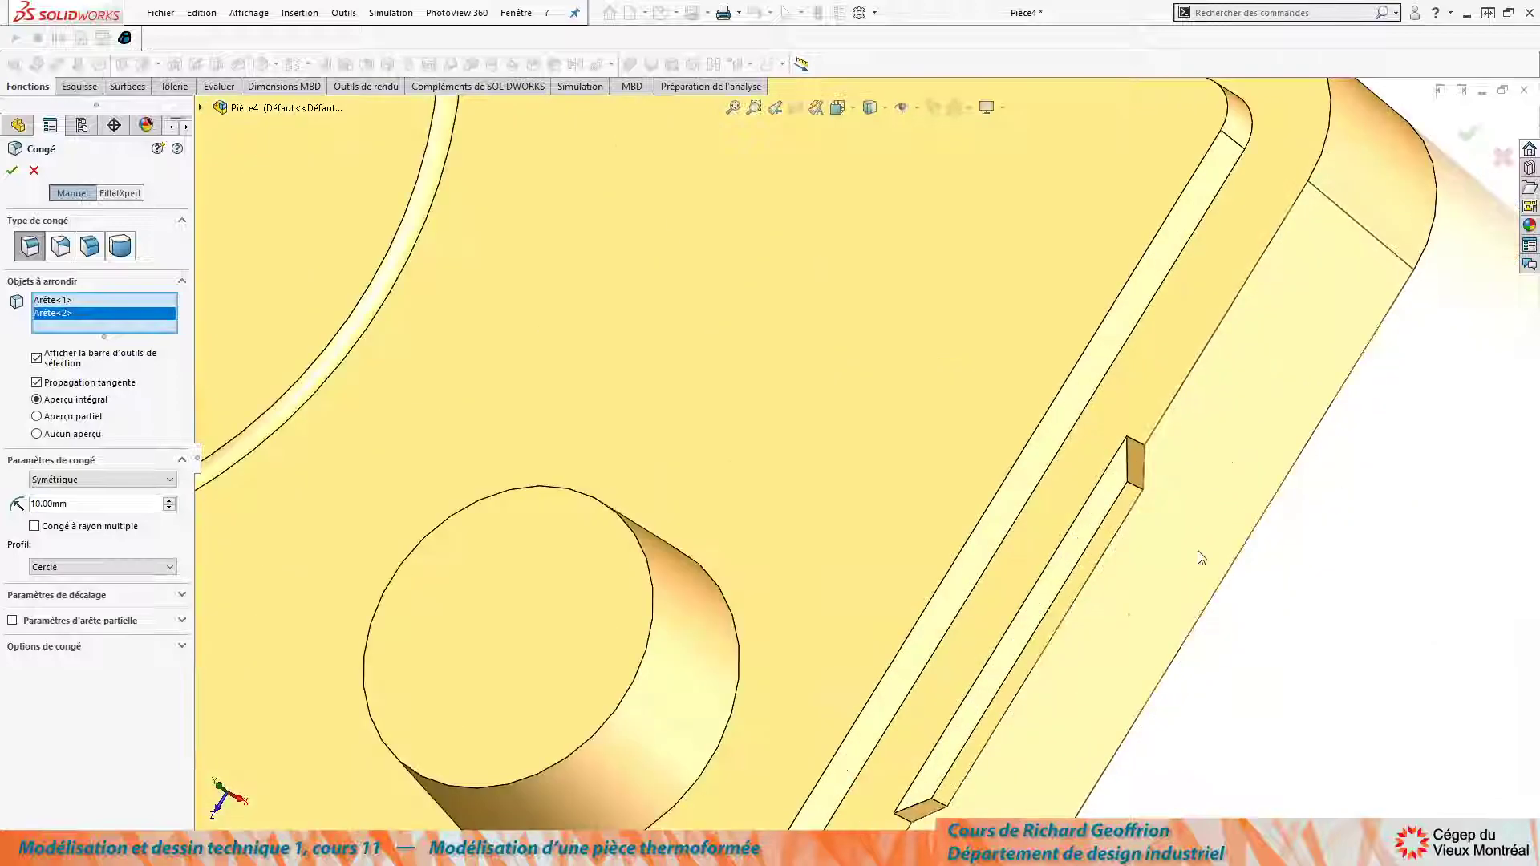
click(1033, 434)
scroll(954, 506, up, 3)
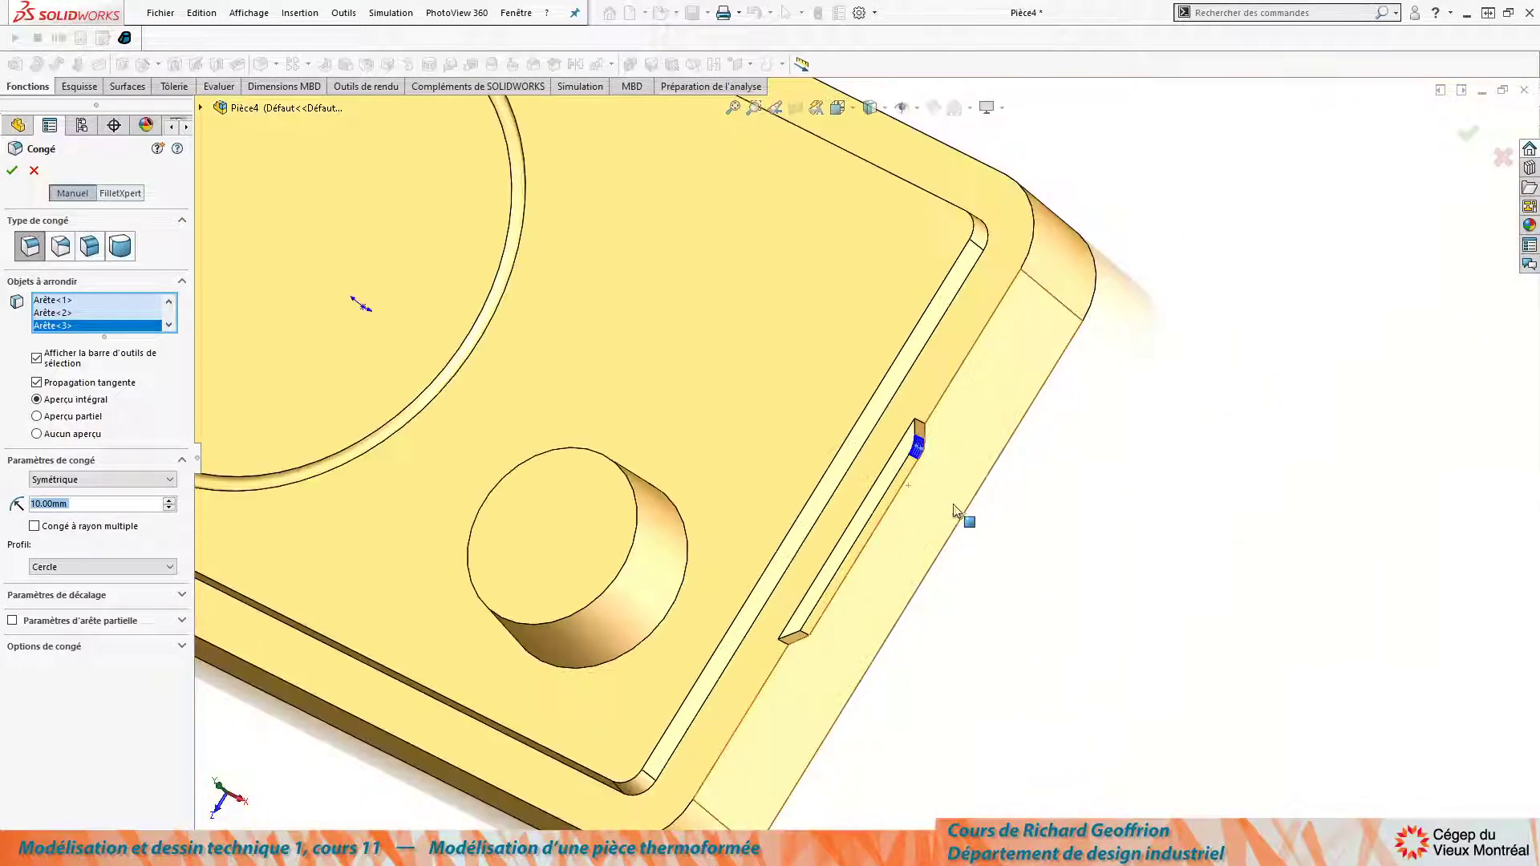
scroll(833, 620, down, 3)
click(806, 611)
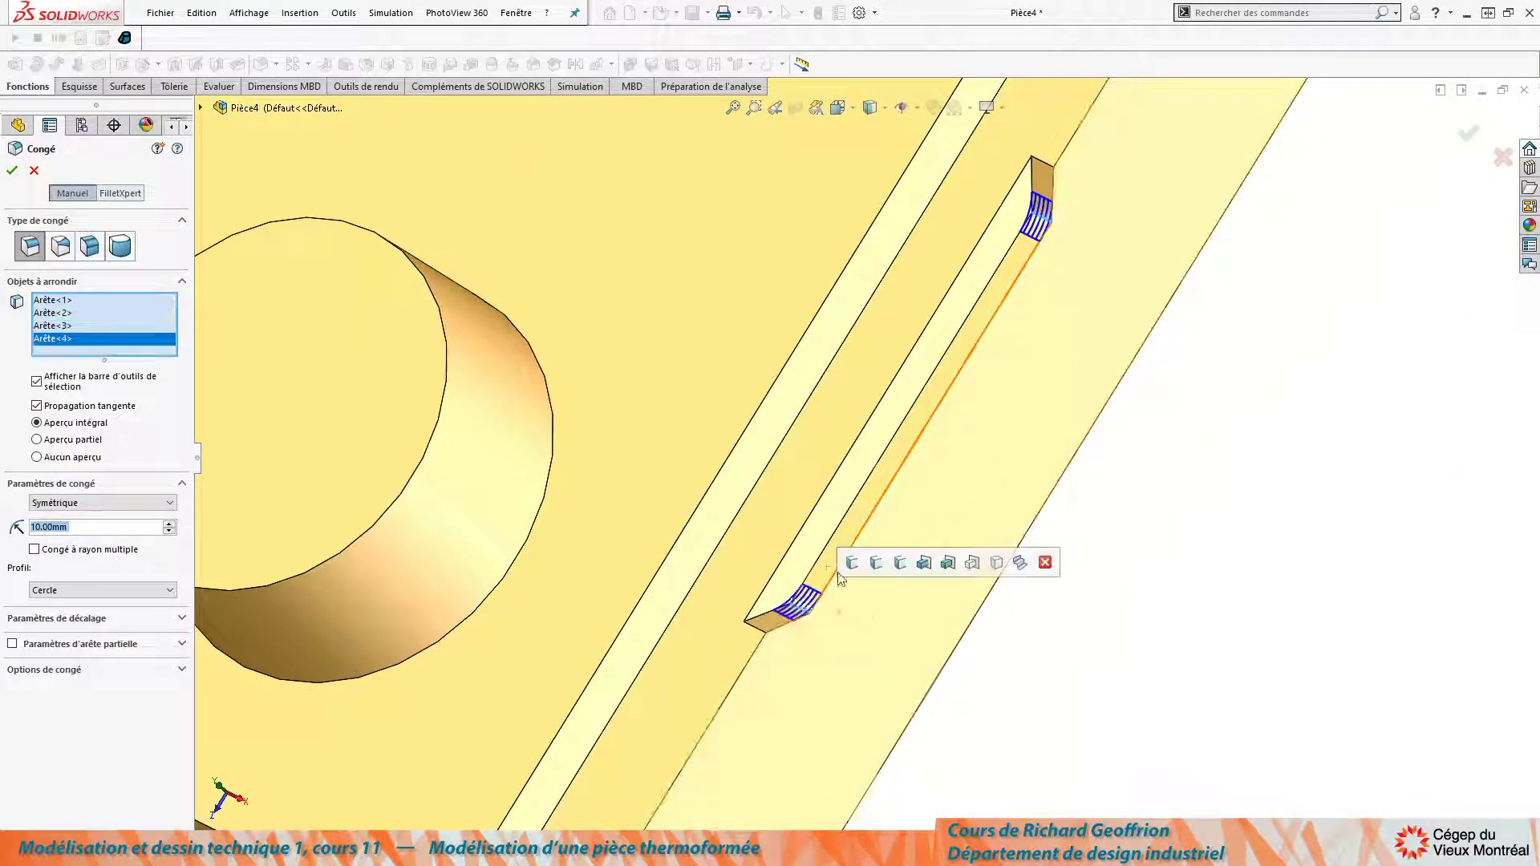
scroll(859, 585, up, 6)
middle_drag(566, 442, 708, 332)
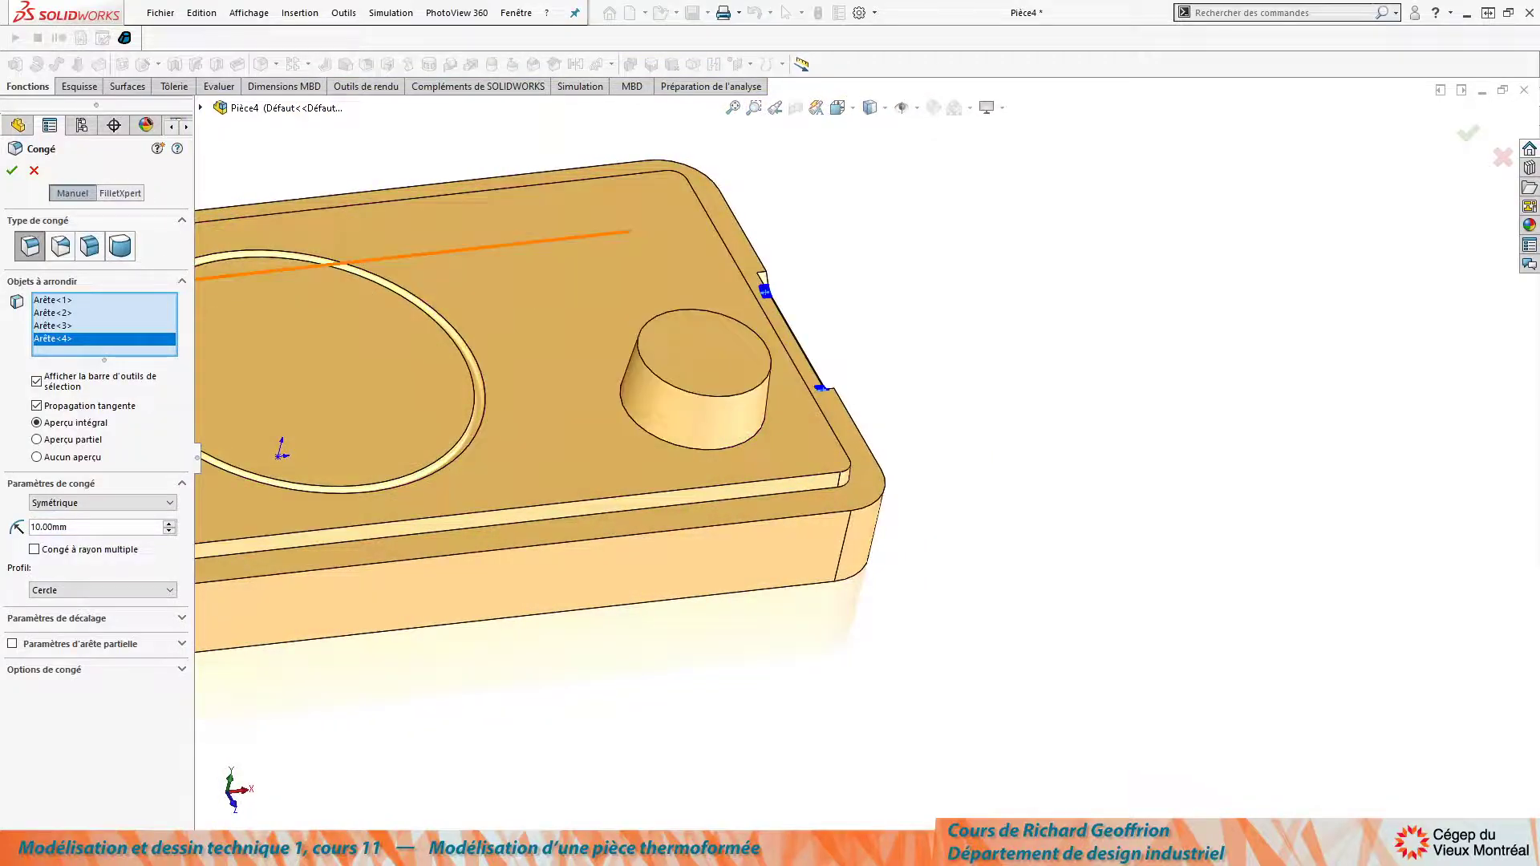
click(15, 173)
scroll(594, 584, up, 6)
middle_drag(601, 588, 698, 581)
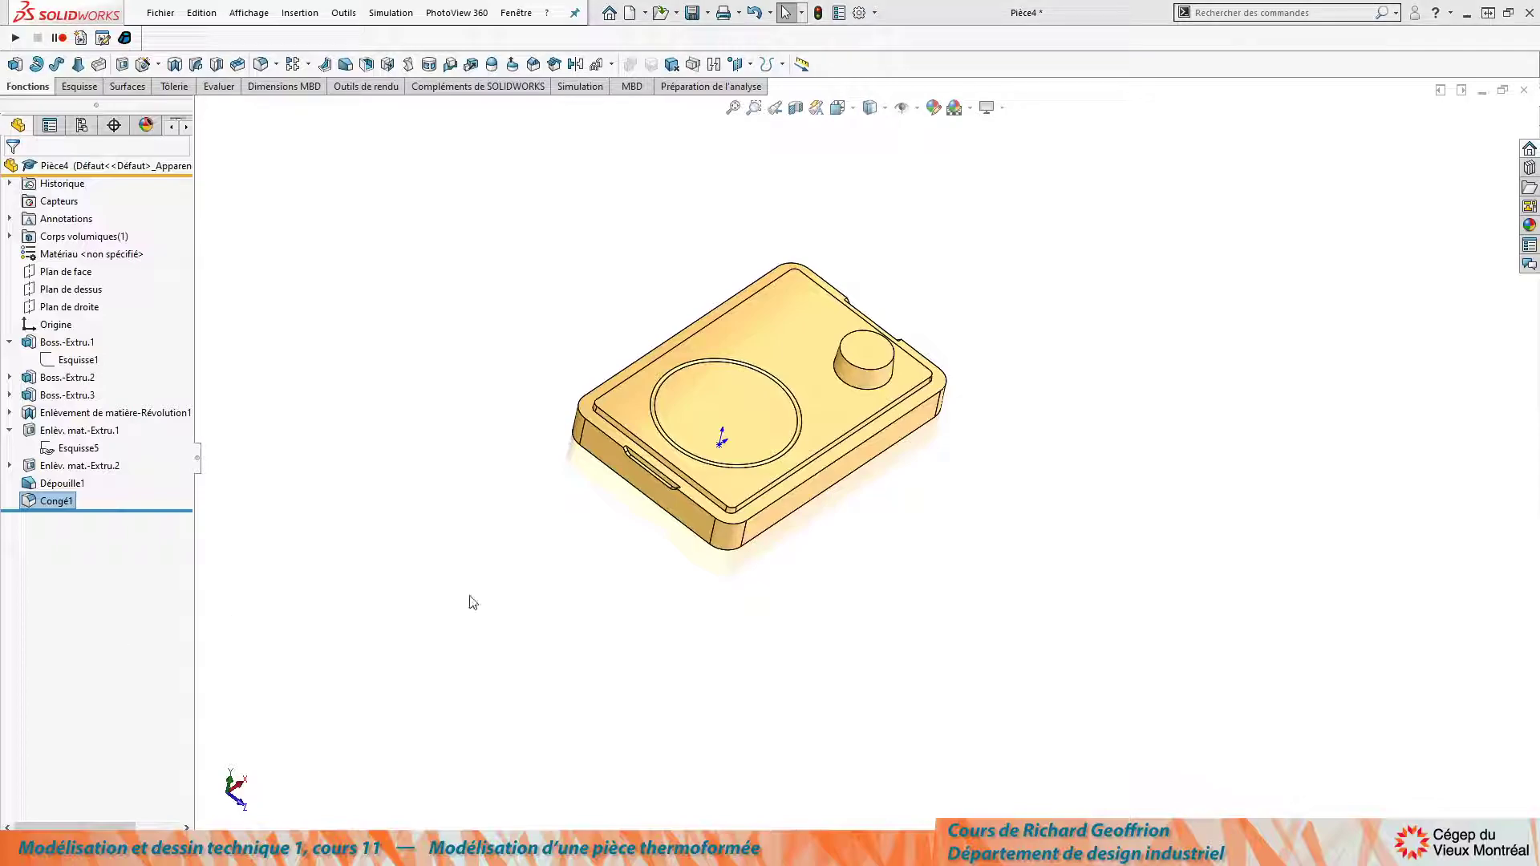
Start a 2 mm fillet and select the inner edge along the back wall of the notch nearest the large circular groove.
scroll(650, 469, down, 10)
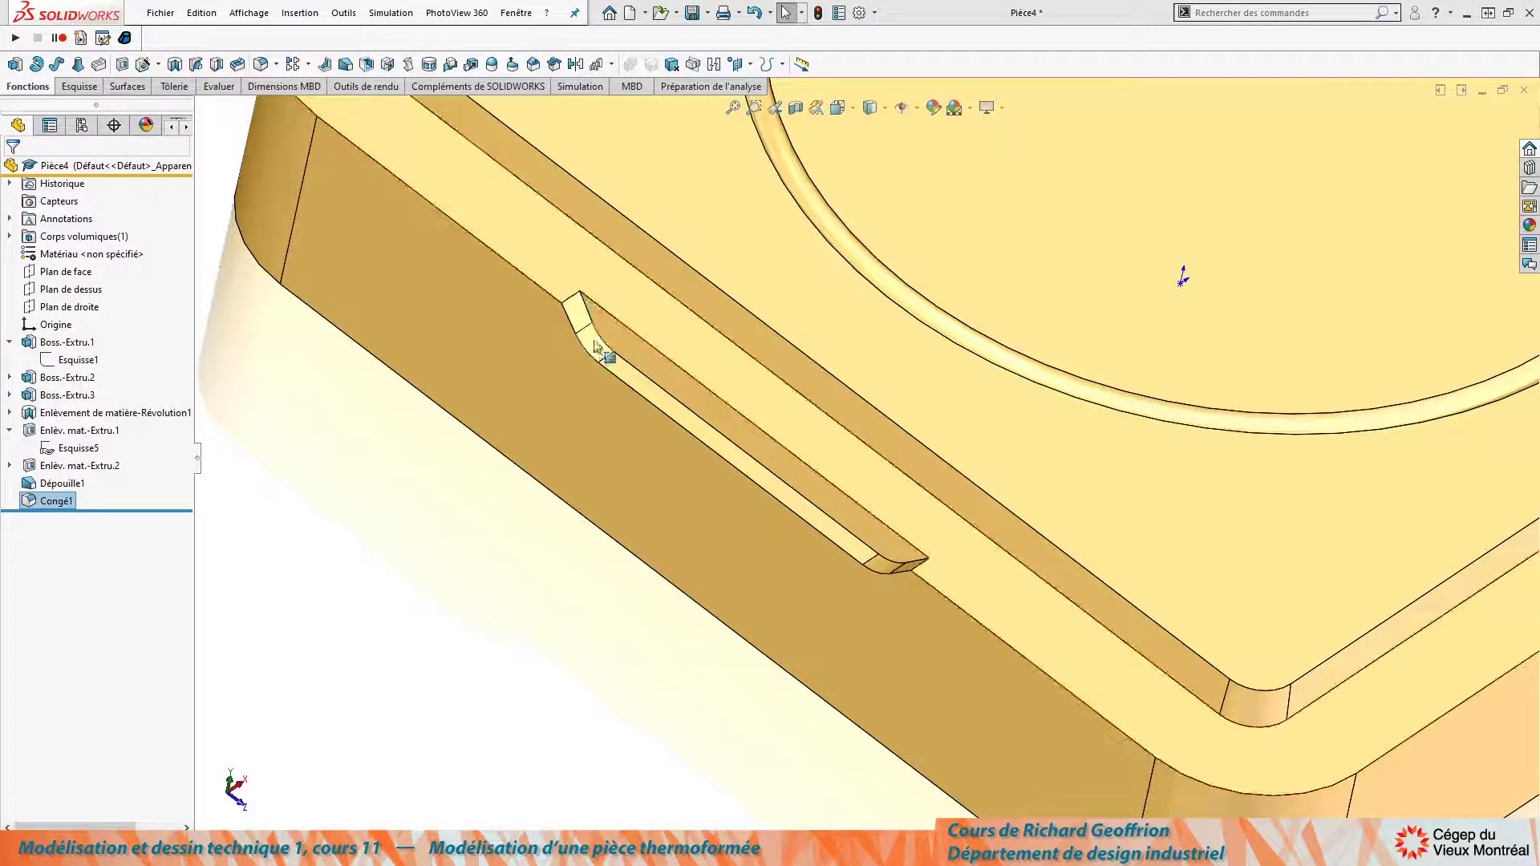
click(261, 64)
text(2)
key(Return)
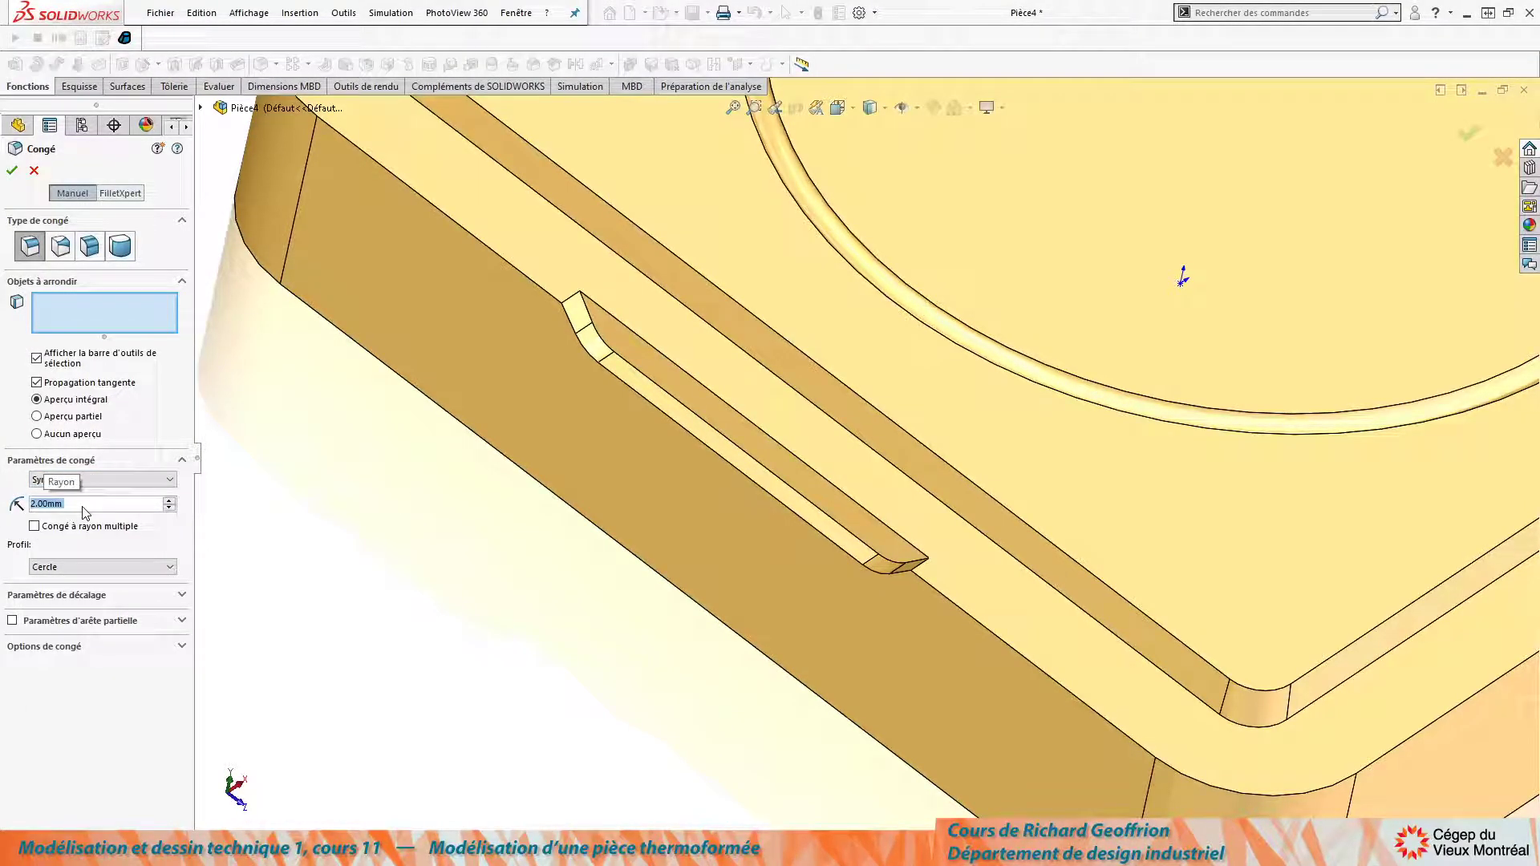
click(679, 417)
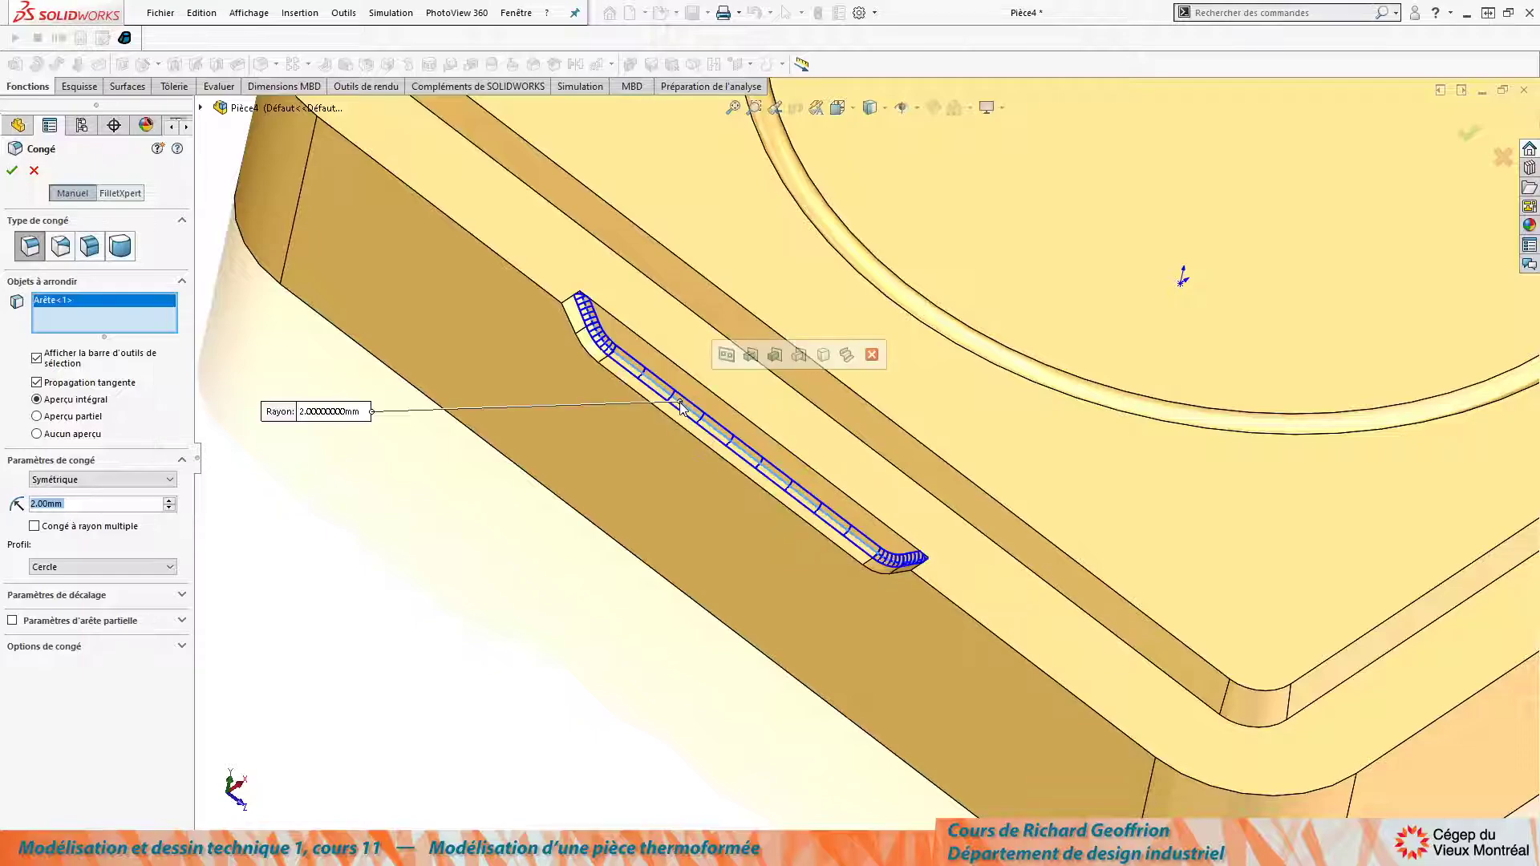
Add the base perimeter edge of the raised top and the base edge of the round boss, and apply the 2 mm fillet.
click(687, 309)
scroll(659, 374, up, 1)
scroll(660, 377, up, 3)
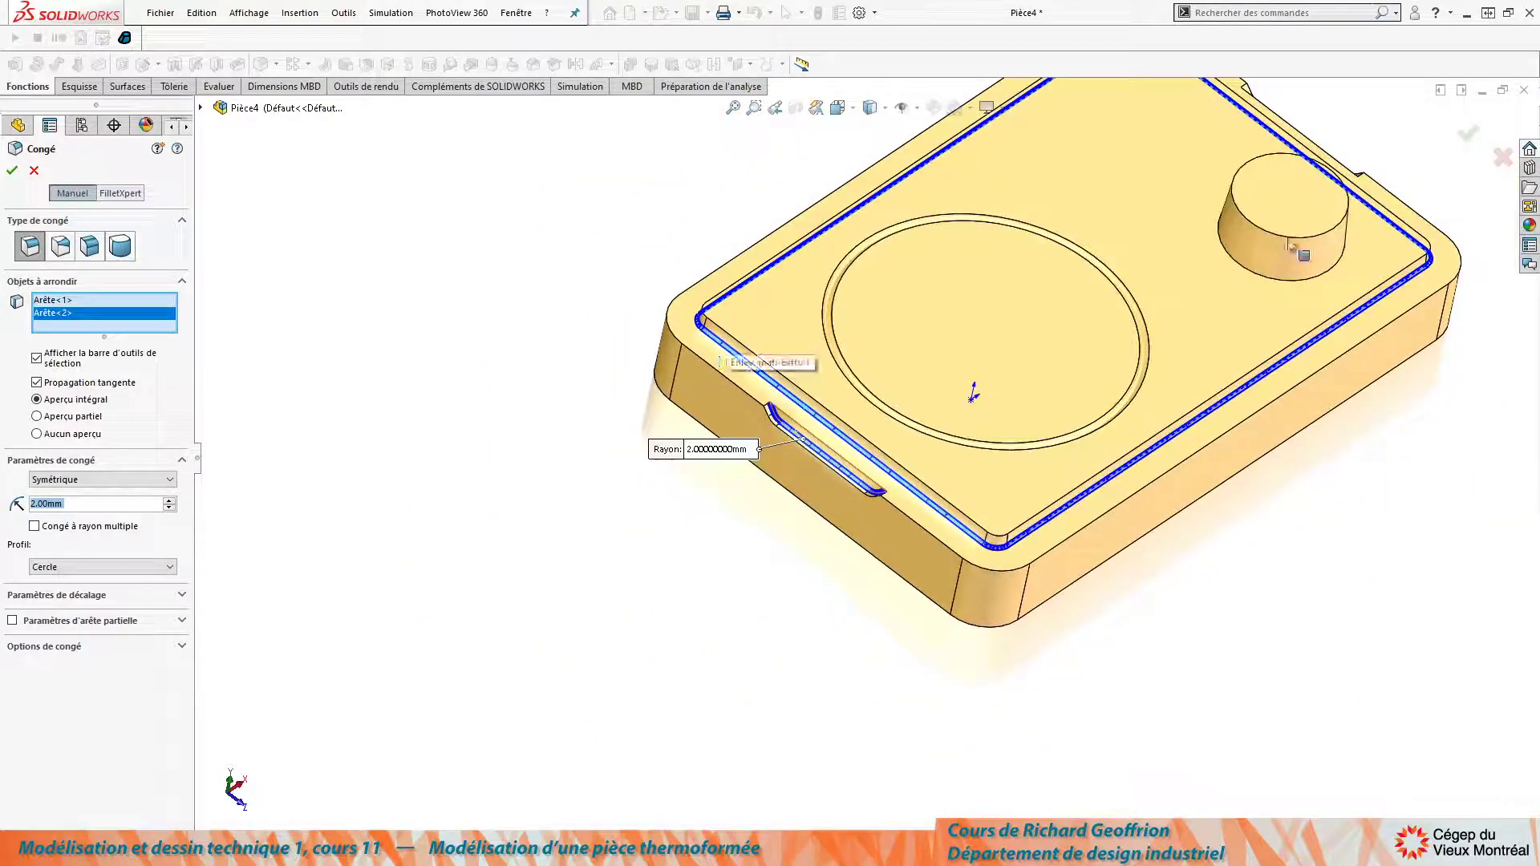
click(1264, 283)
middle_drag(553, 553, 502, 561)
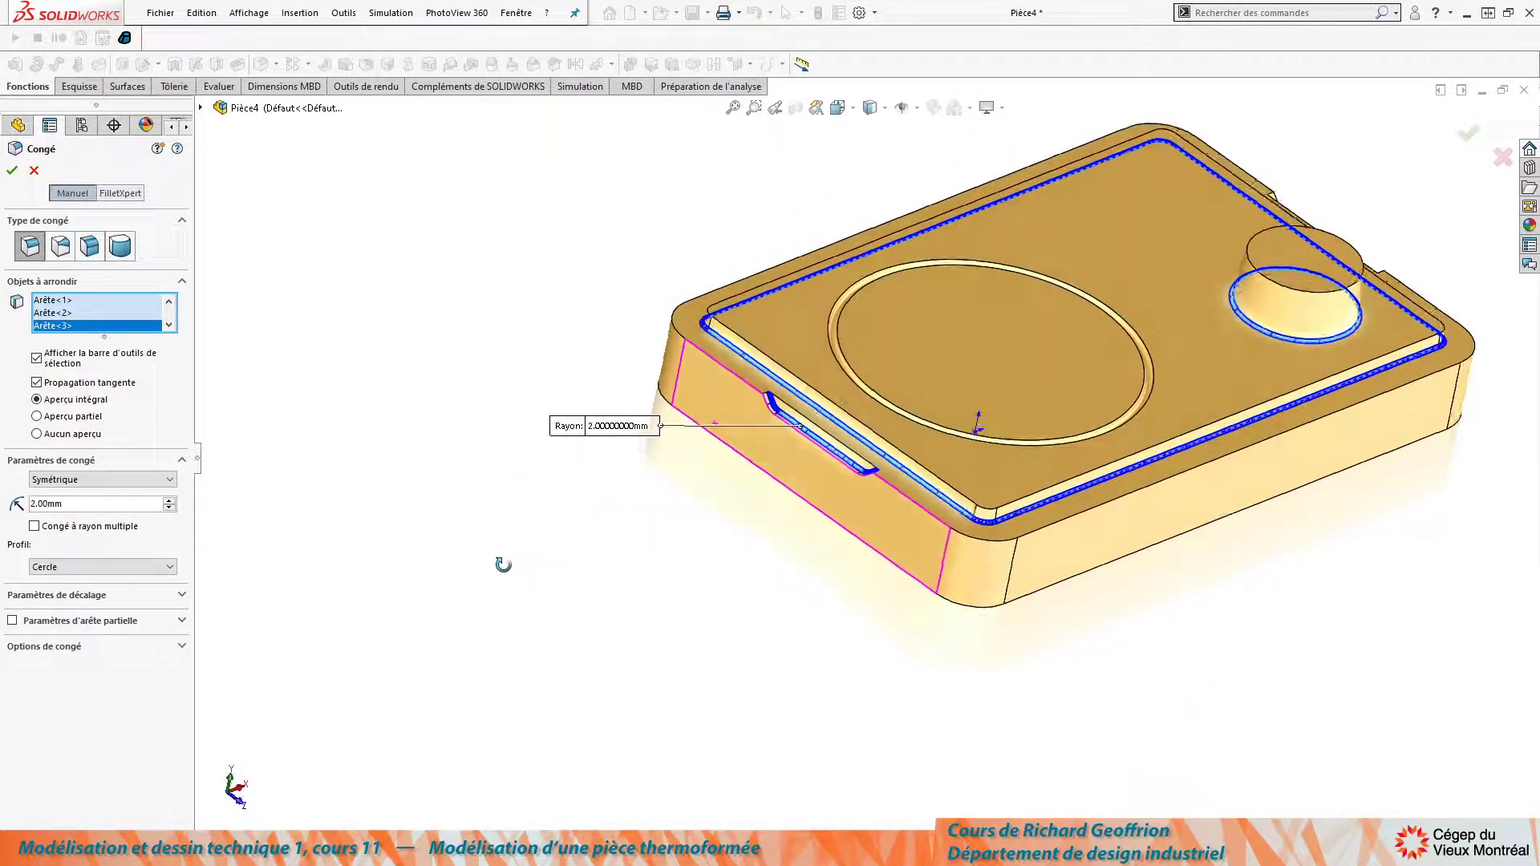
click(12, 172)
Edit the 2 mm fillet to include the inner back-wall edge of the handle notch nearest the round boss.
scroll(1025, 361, down, 3)
scroll(1026, 360, up, 4)
middle_drag(1027, 359, 1009, 507)
scroll(1119, 501, down, 5)
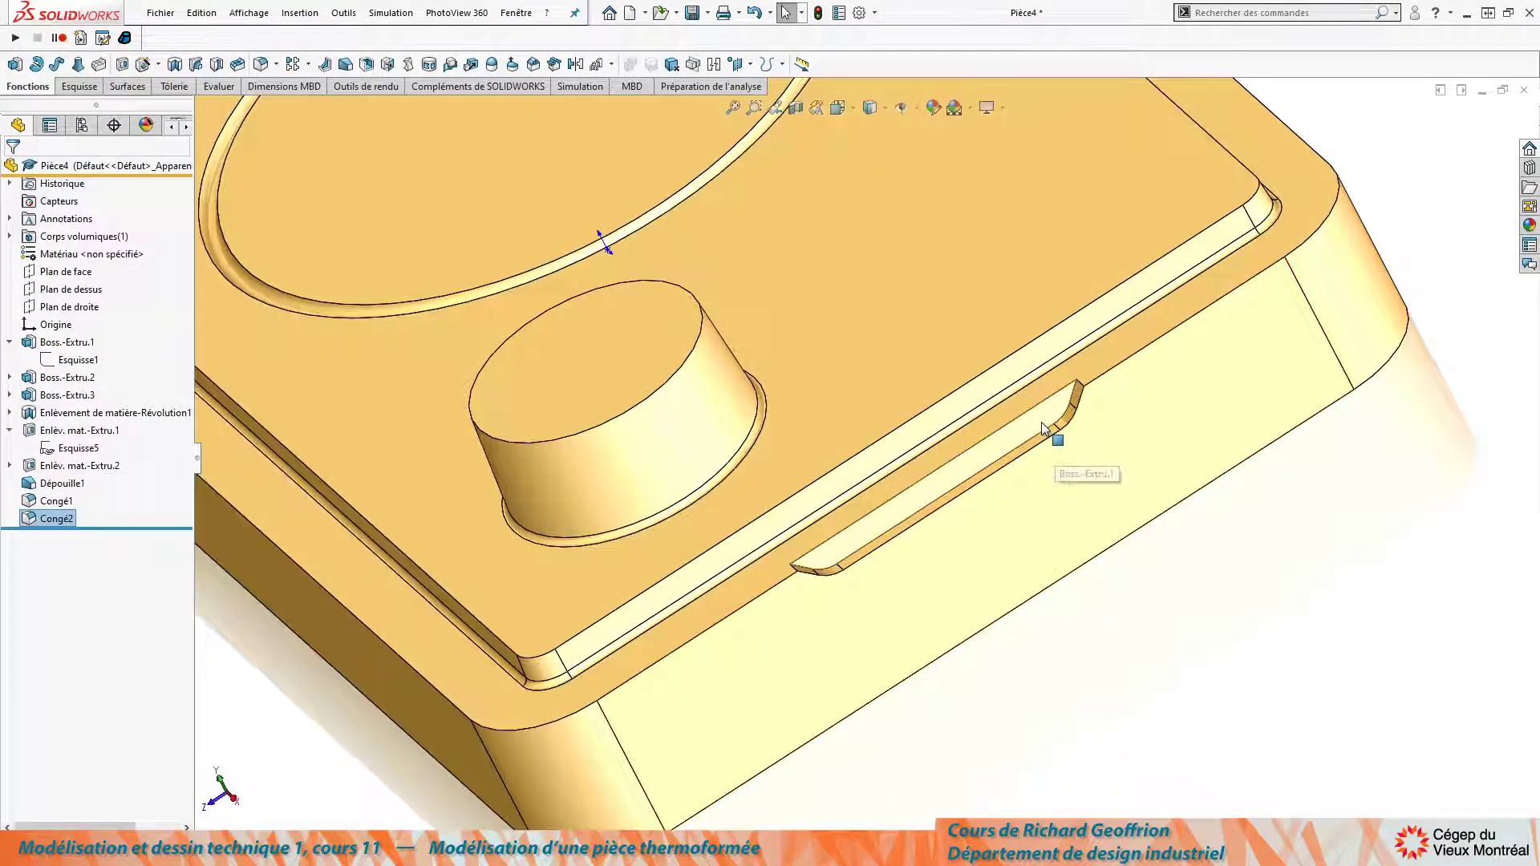
scroll(909, 481, up, 2)
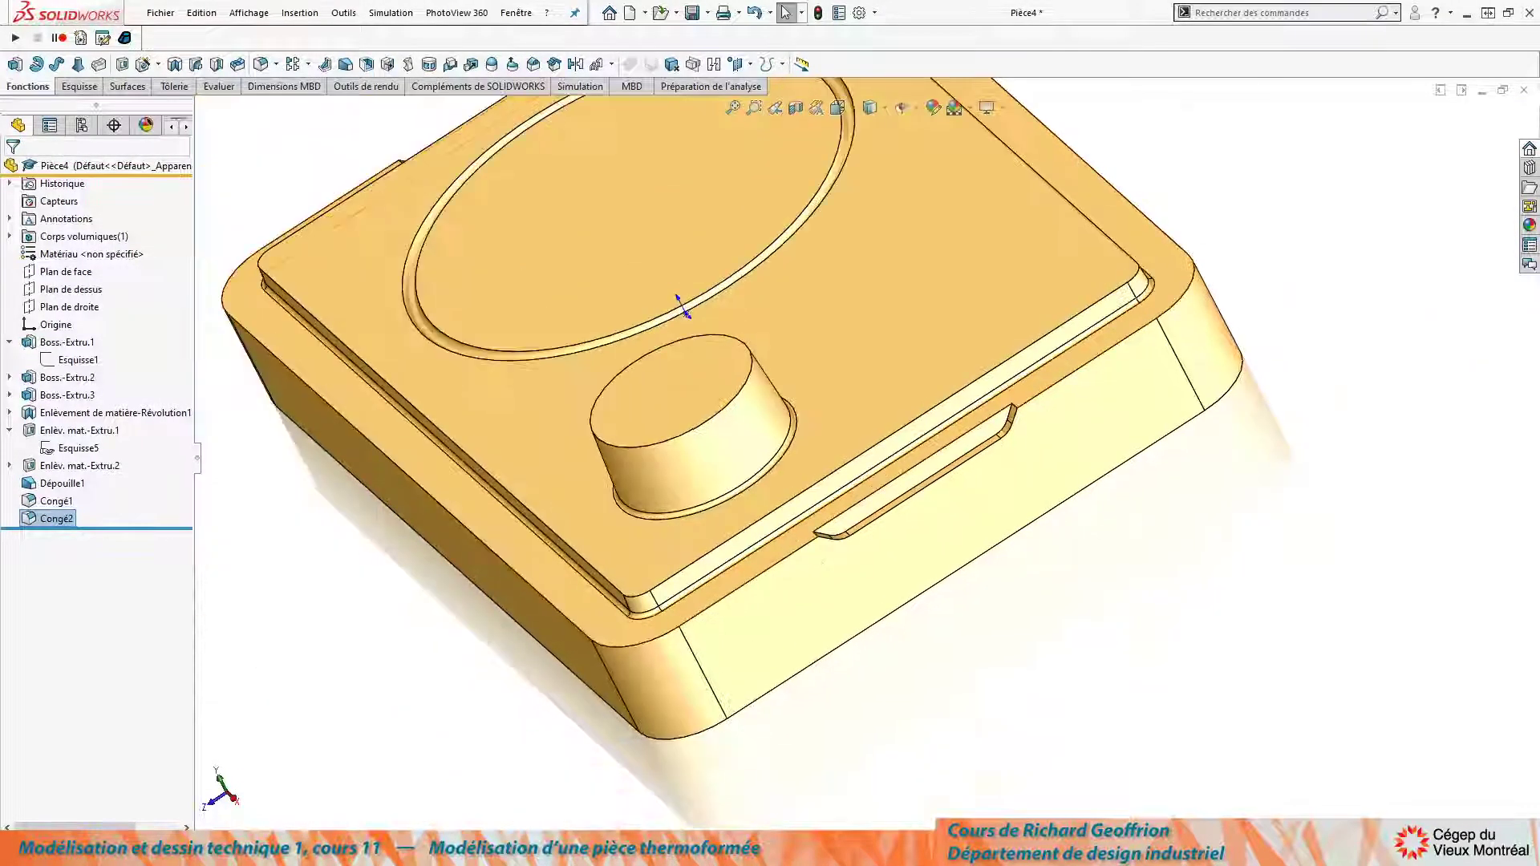
click(29, 519)
click(42, 471)
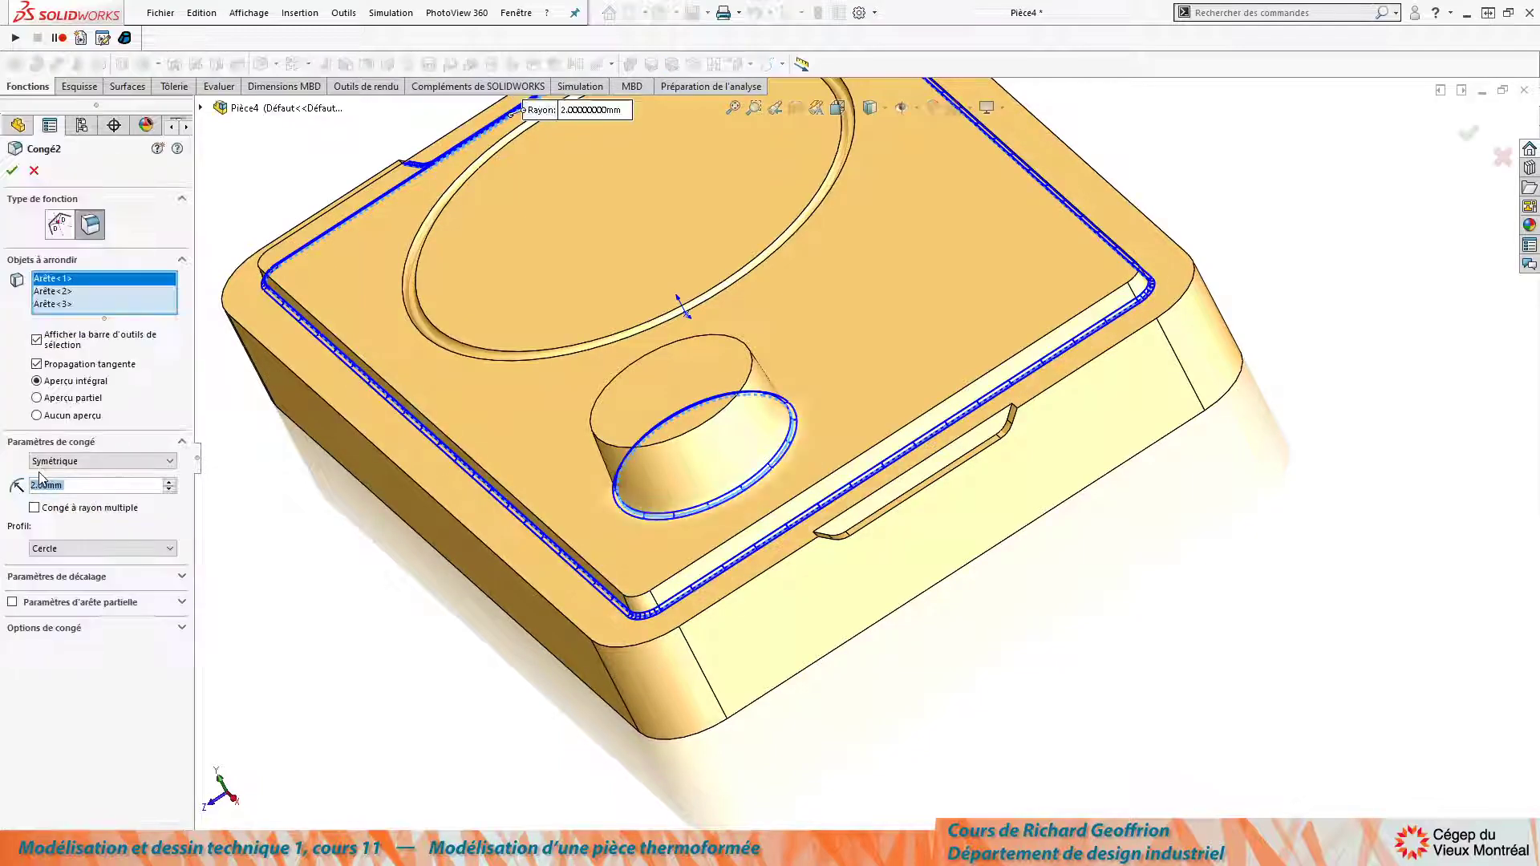
scroll(920, 533, down, 6)
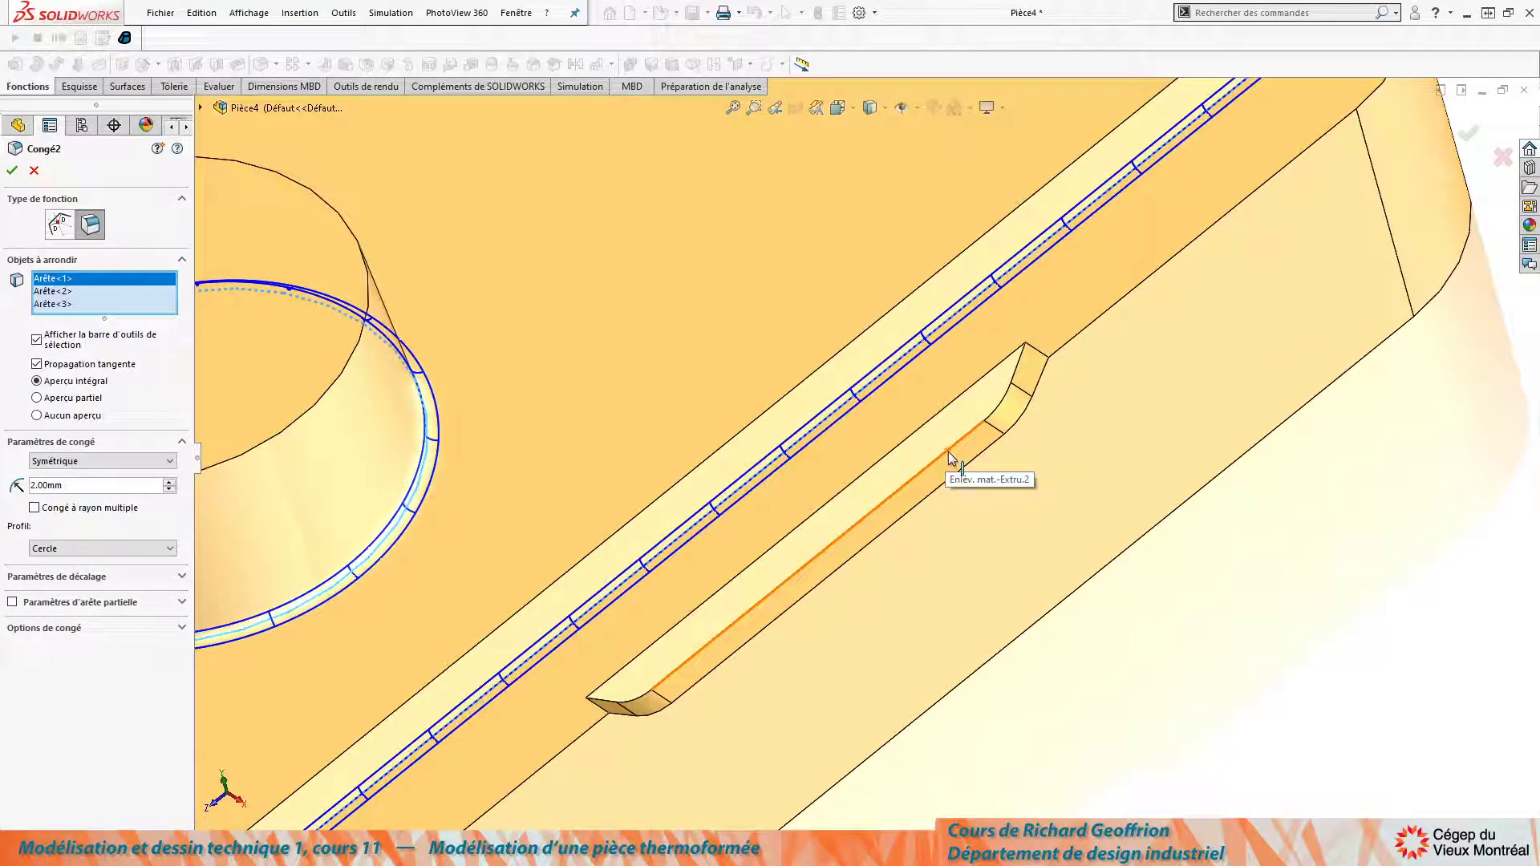
click(949, 458)
scroll(939, 474, up, 6)
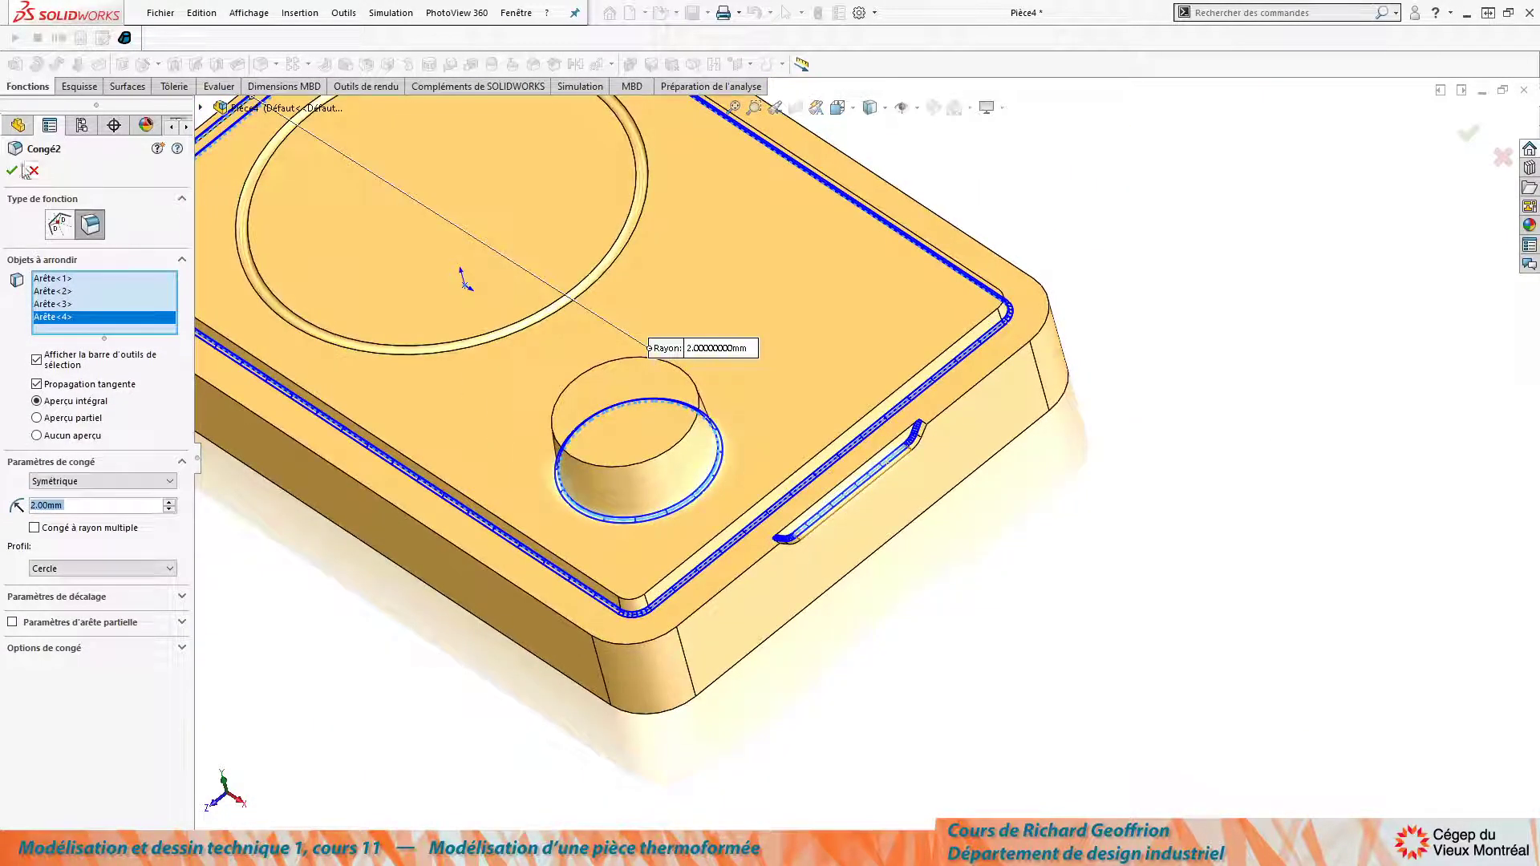
click(12, 171)
Start an 8 mm fillet and select the circular groove's face and the upper perimeter edge of the raised top.
scroll(396, 595, up, 5)
middle_drag(509, 605, 651, 506)
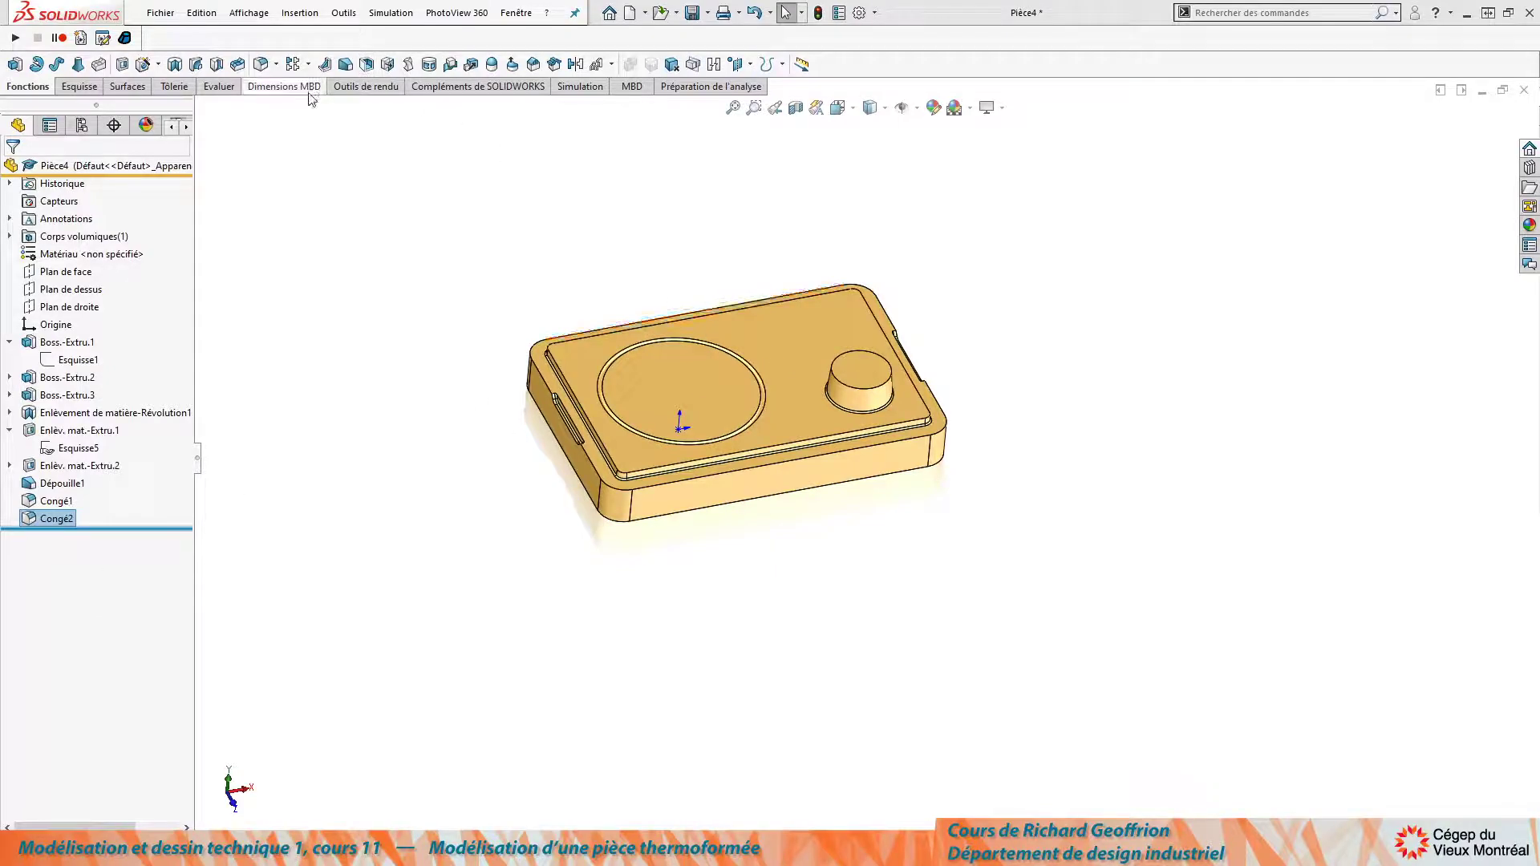
click(259, 65)
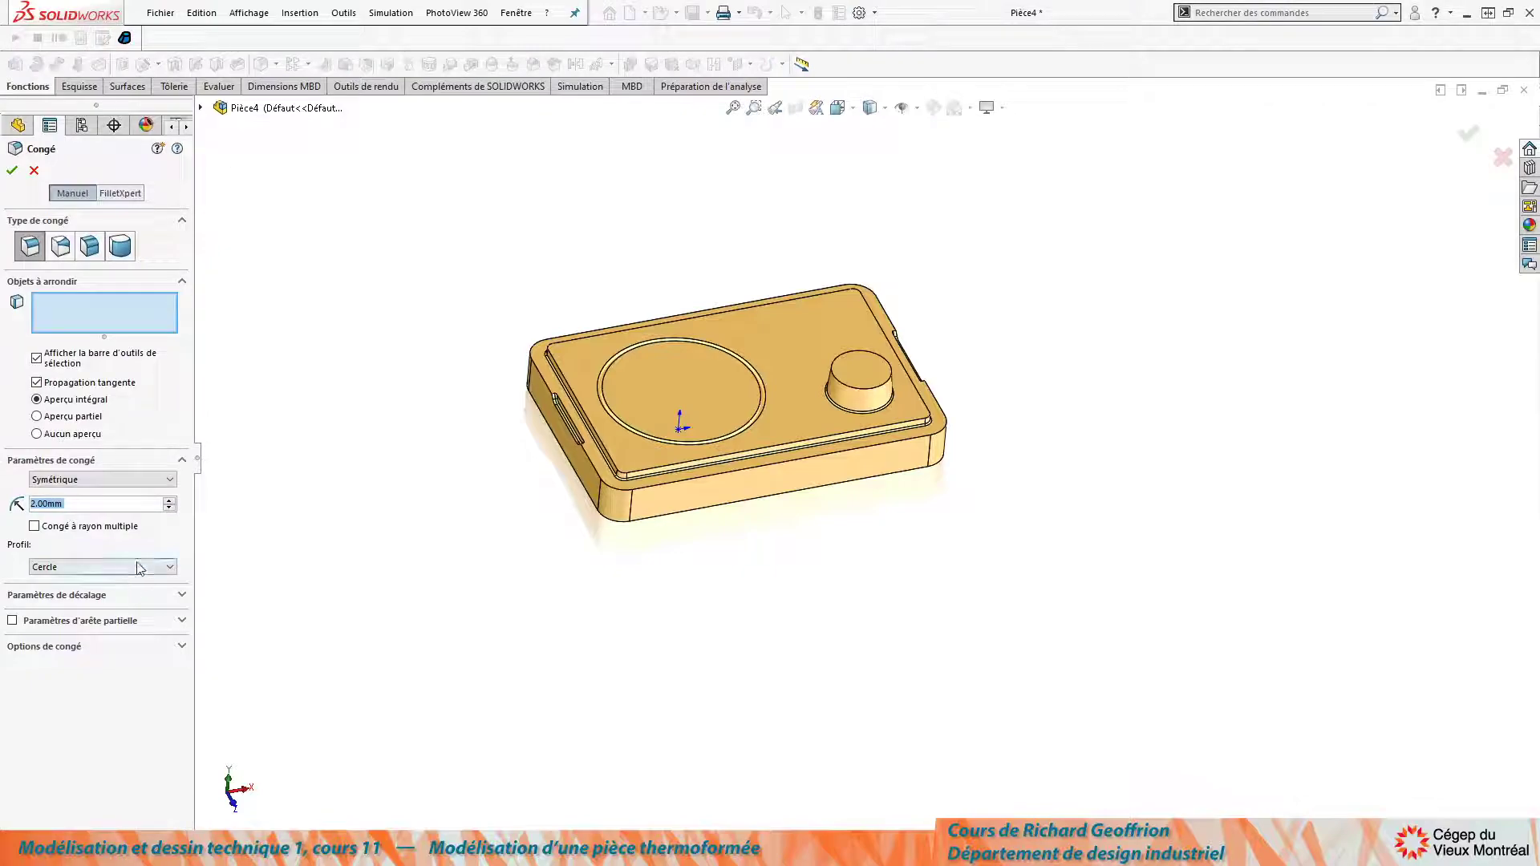
text(8)
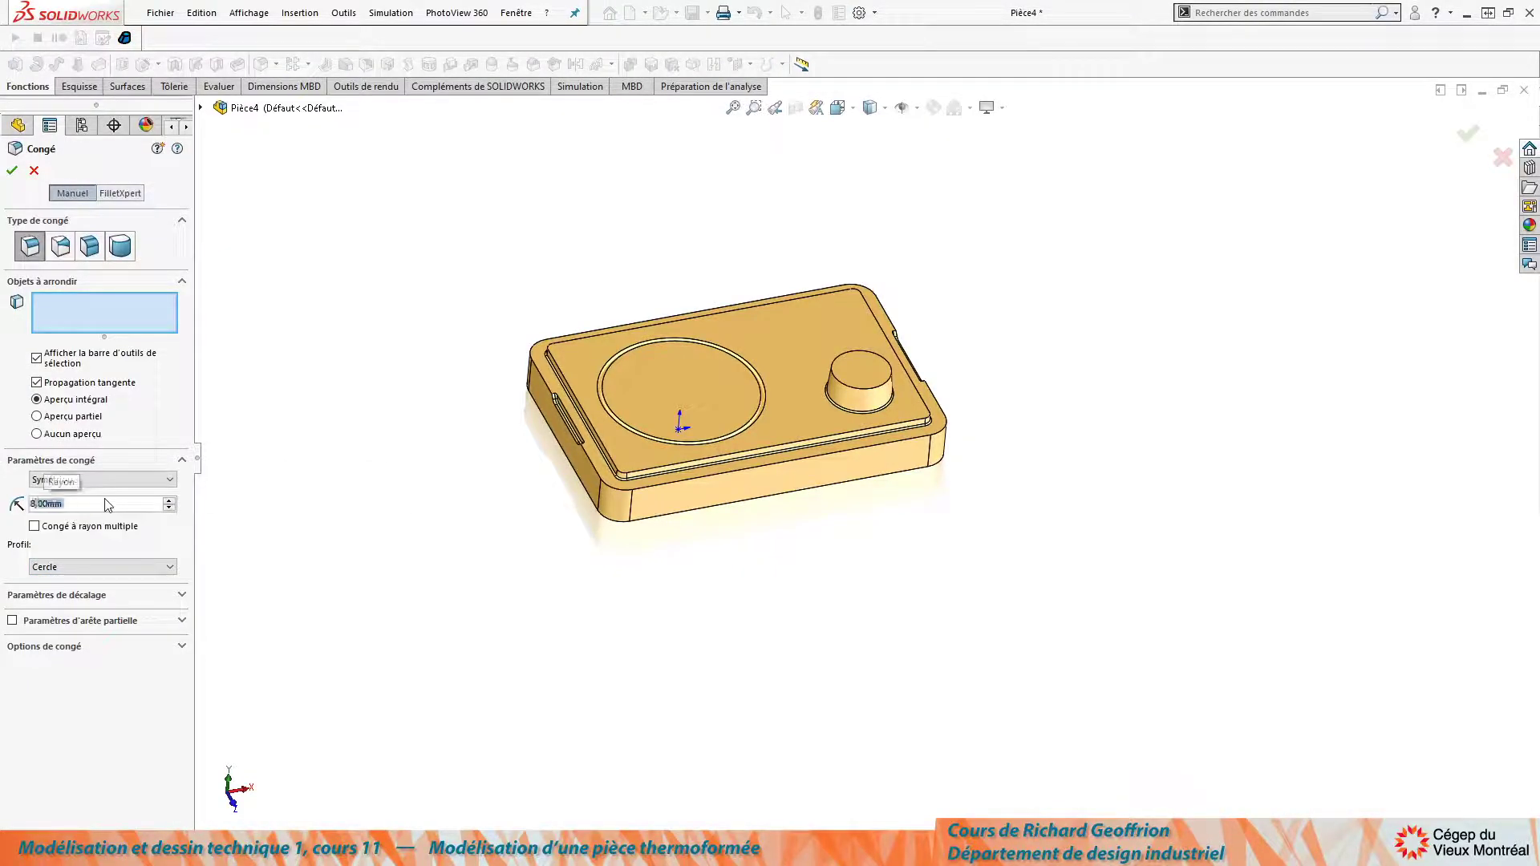
scroll(625, 321, down, 8)
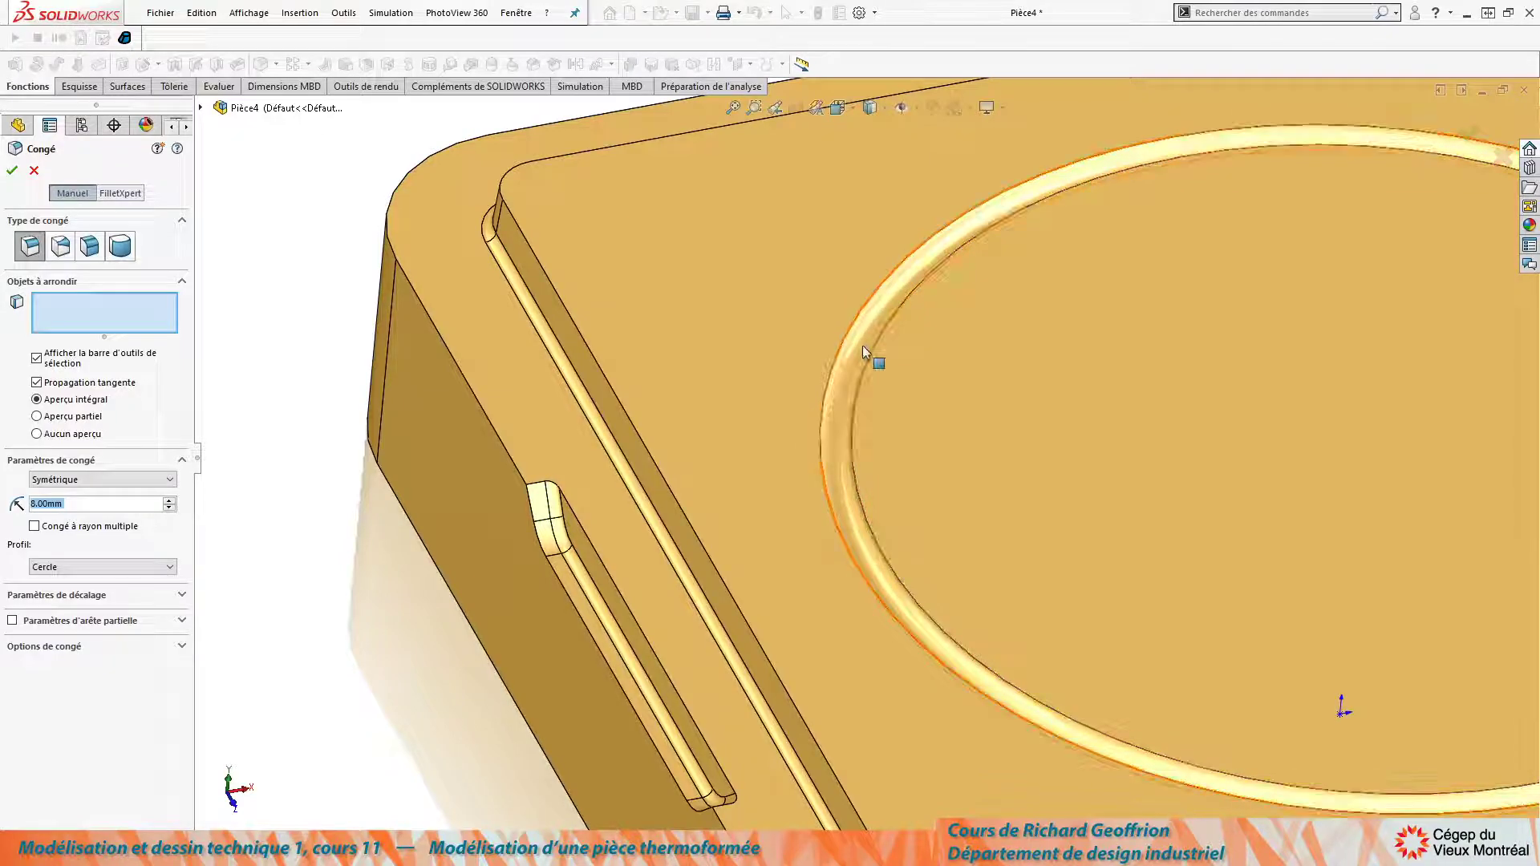
click(864, 345)
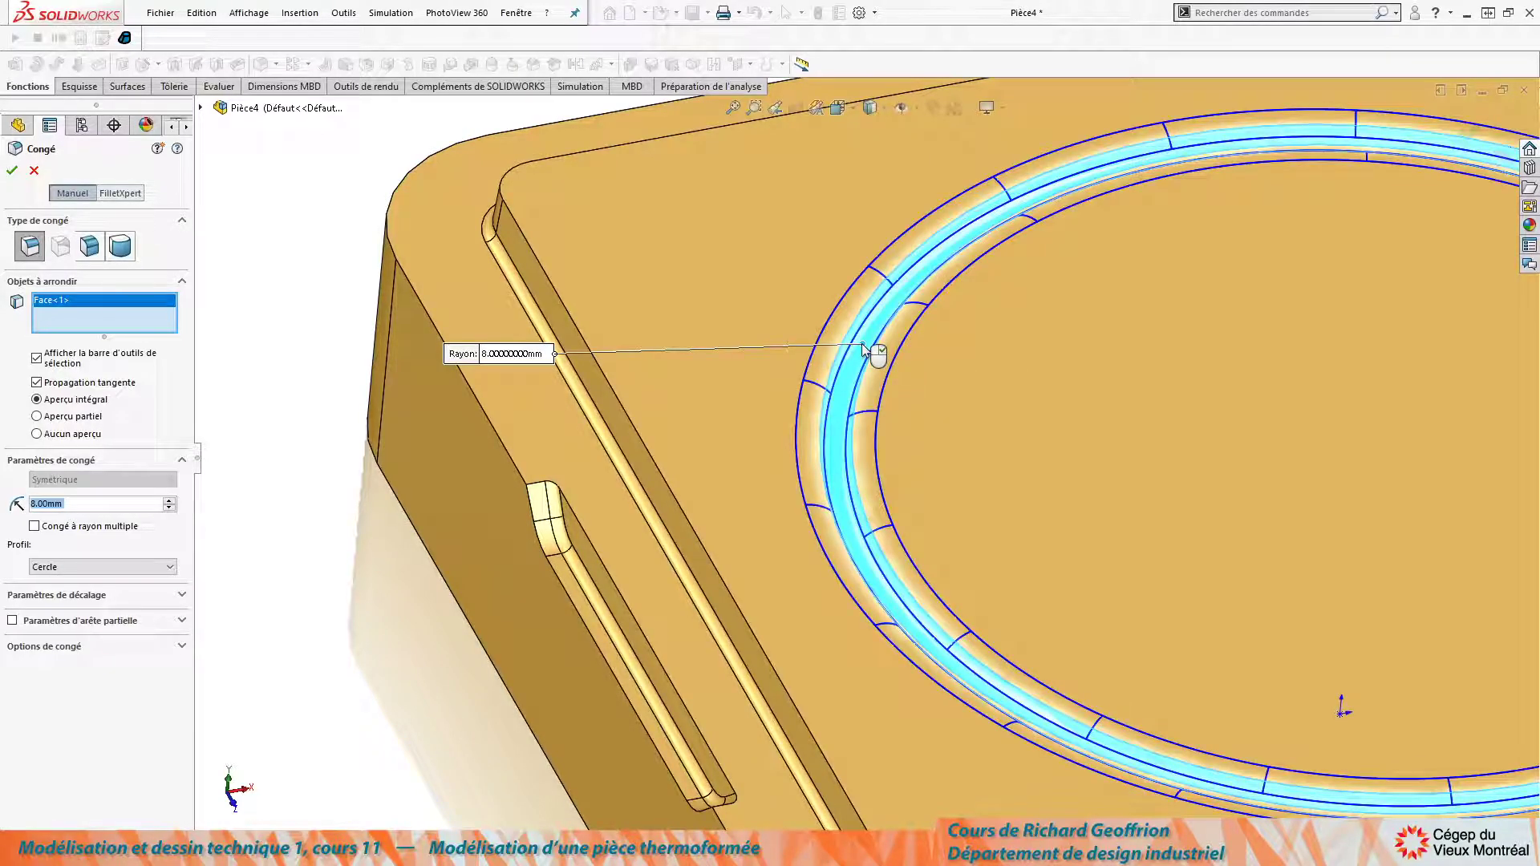
click(565, 302)
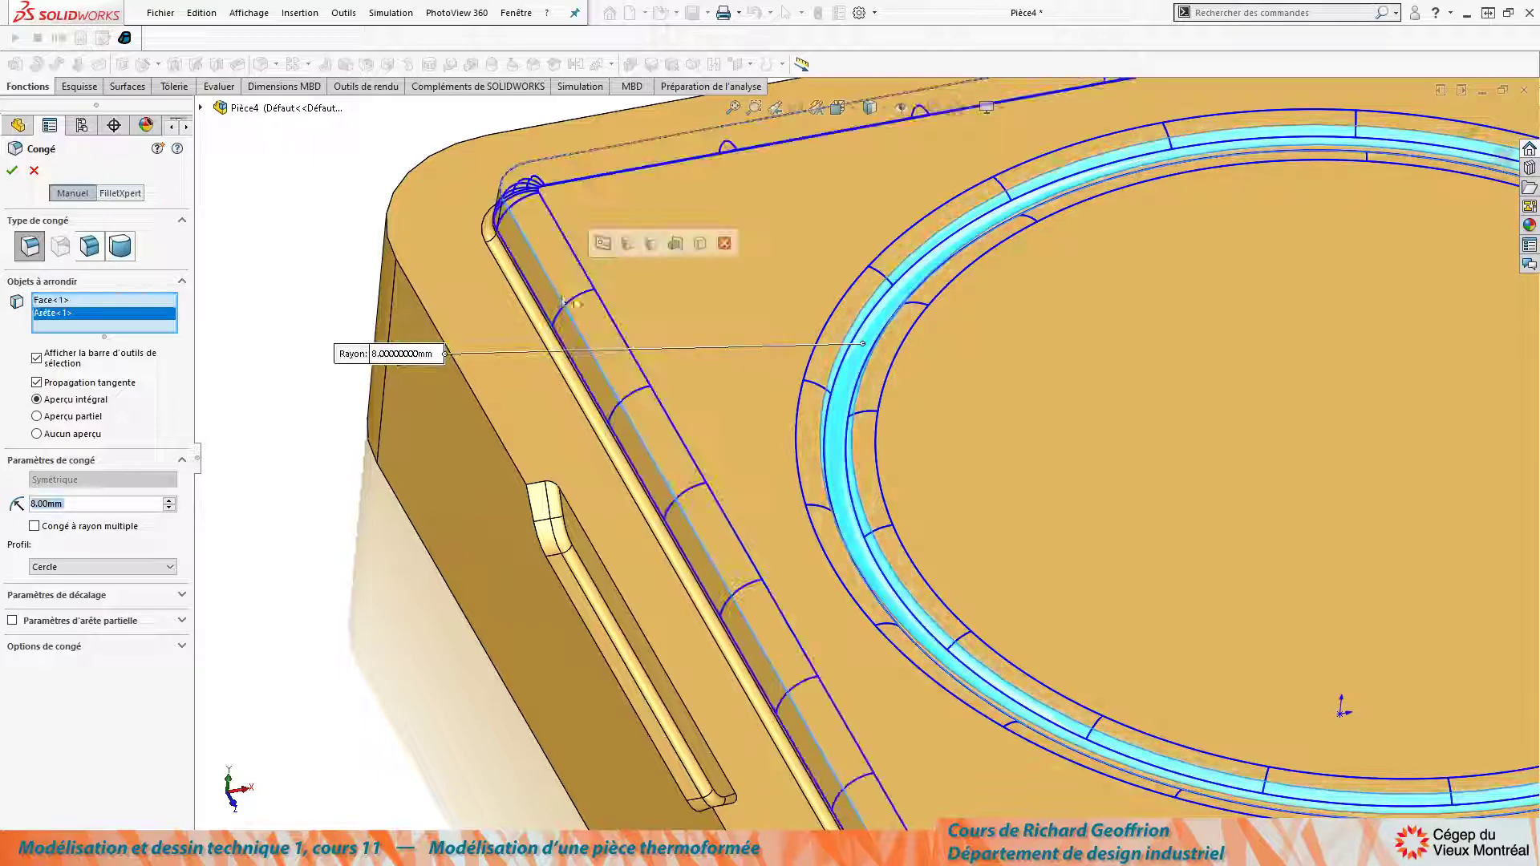
Add the round boss's top face to the selection and apply the 8 mm fillet.
scroll(565, 301, up, 6)
scroll(1245, 409, down, 5)
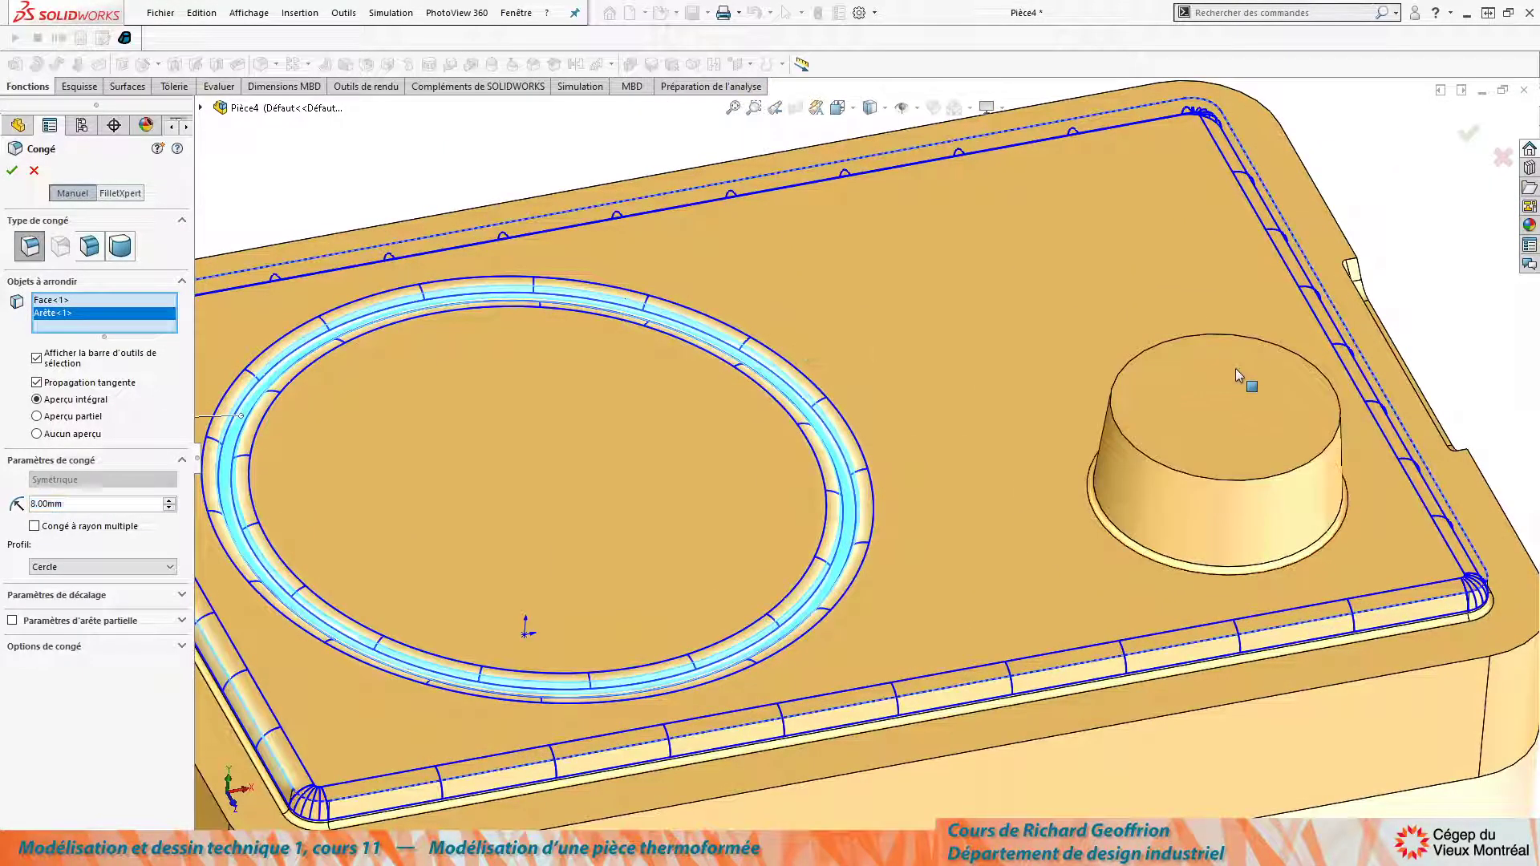
click(1192, 368)
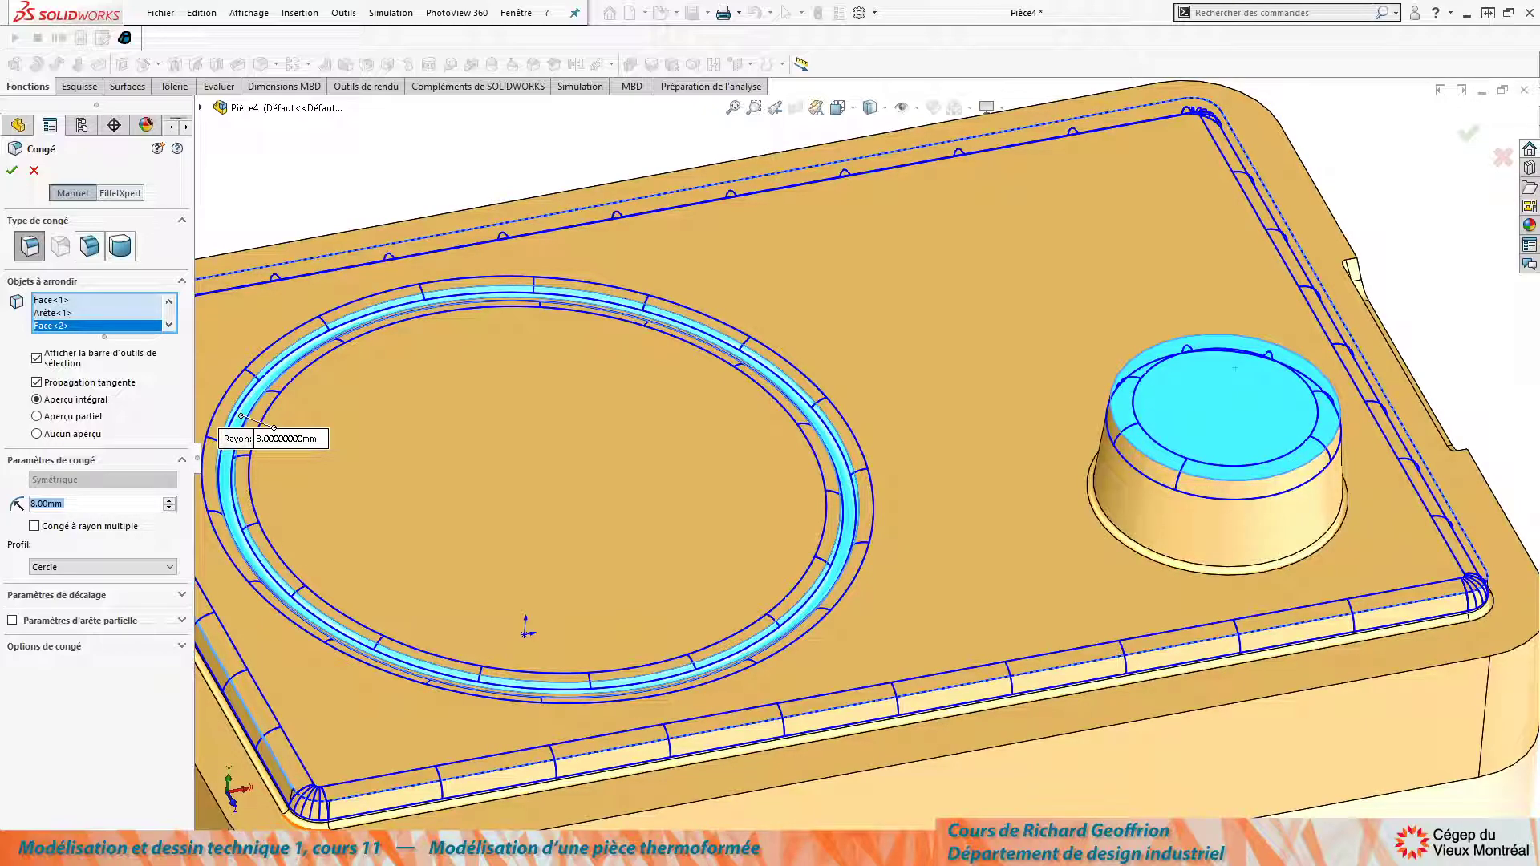
key(Return)
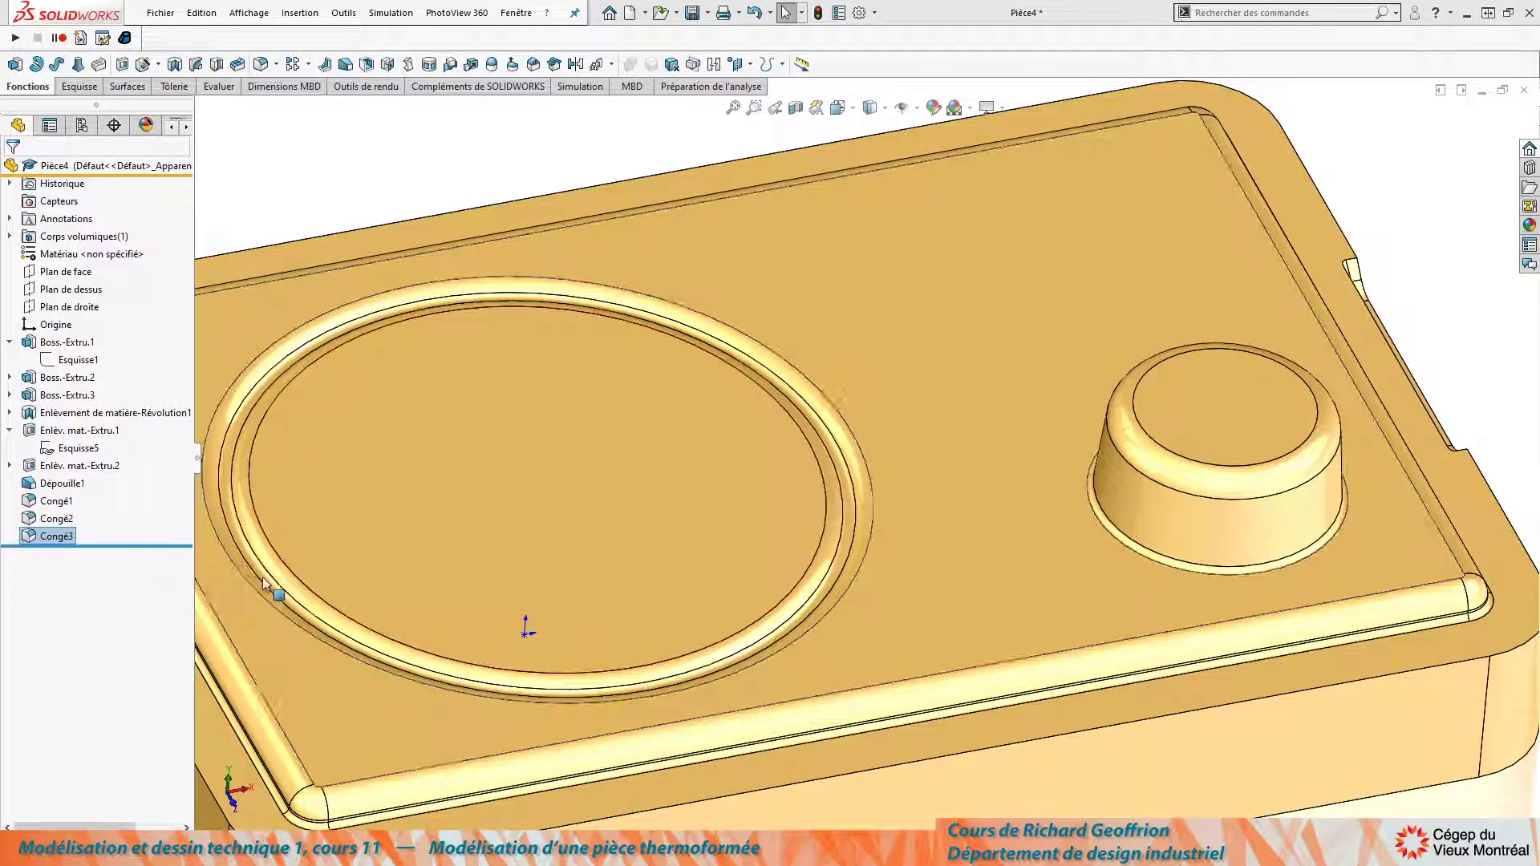
Start a 13 mm fillet and select the upper rim edge of the handle notch nearest the large circular groove.
middle_drag(239, 576, 722, 471)
scroll(887, 382, down, 5)
scroll(887, 381, down, 2)
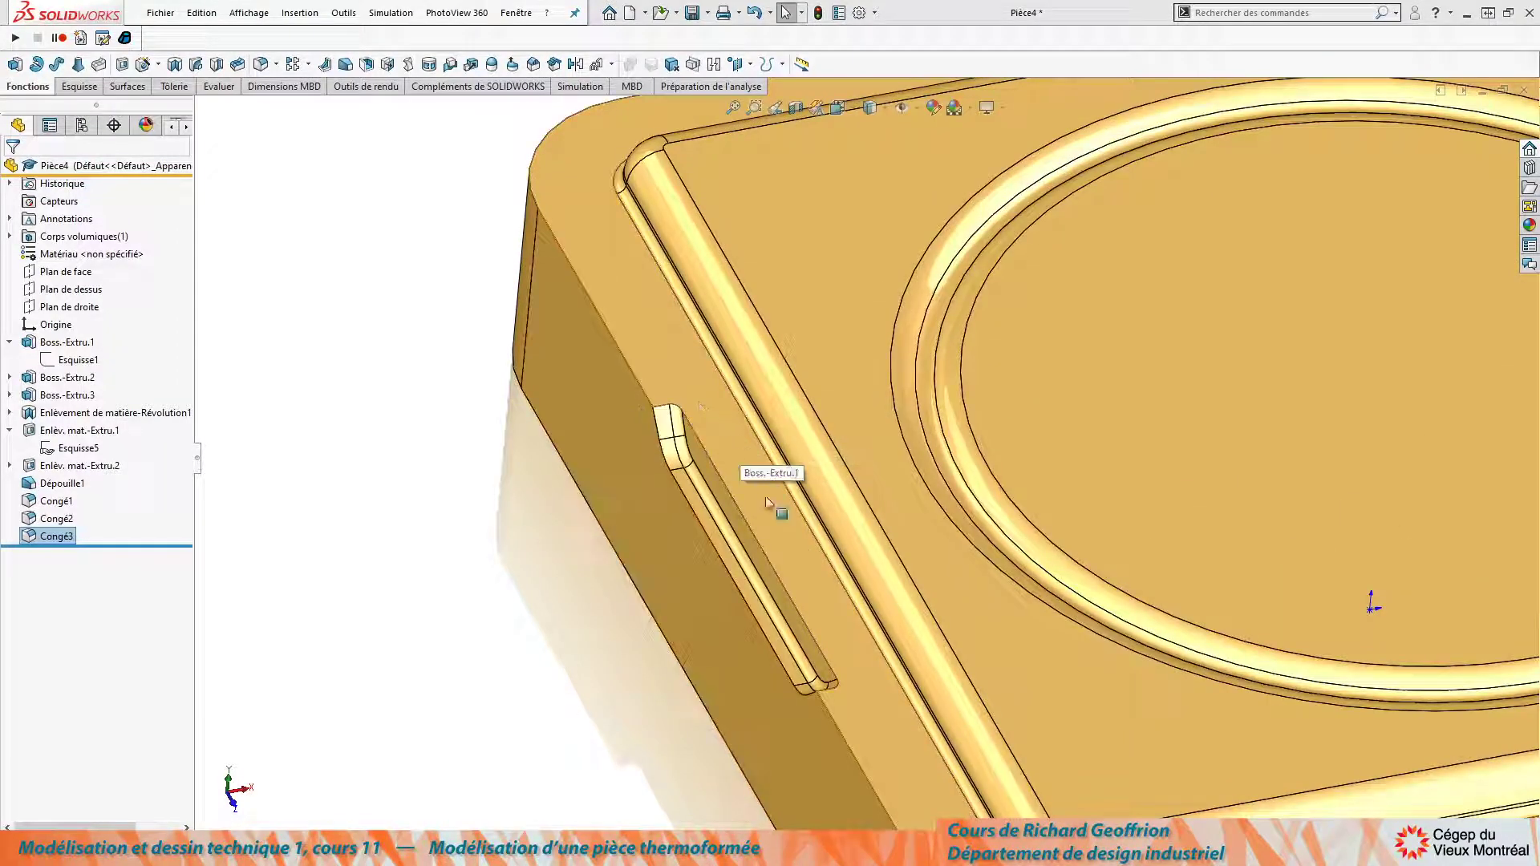
scroll(713, 351, down, 2)
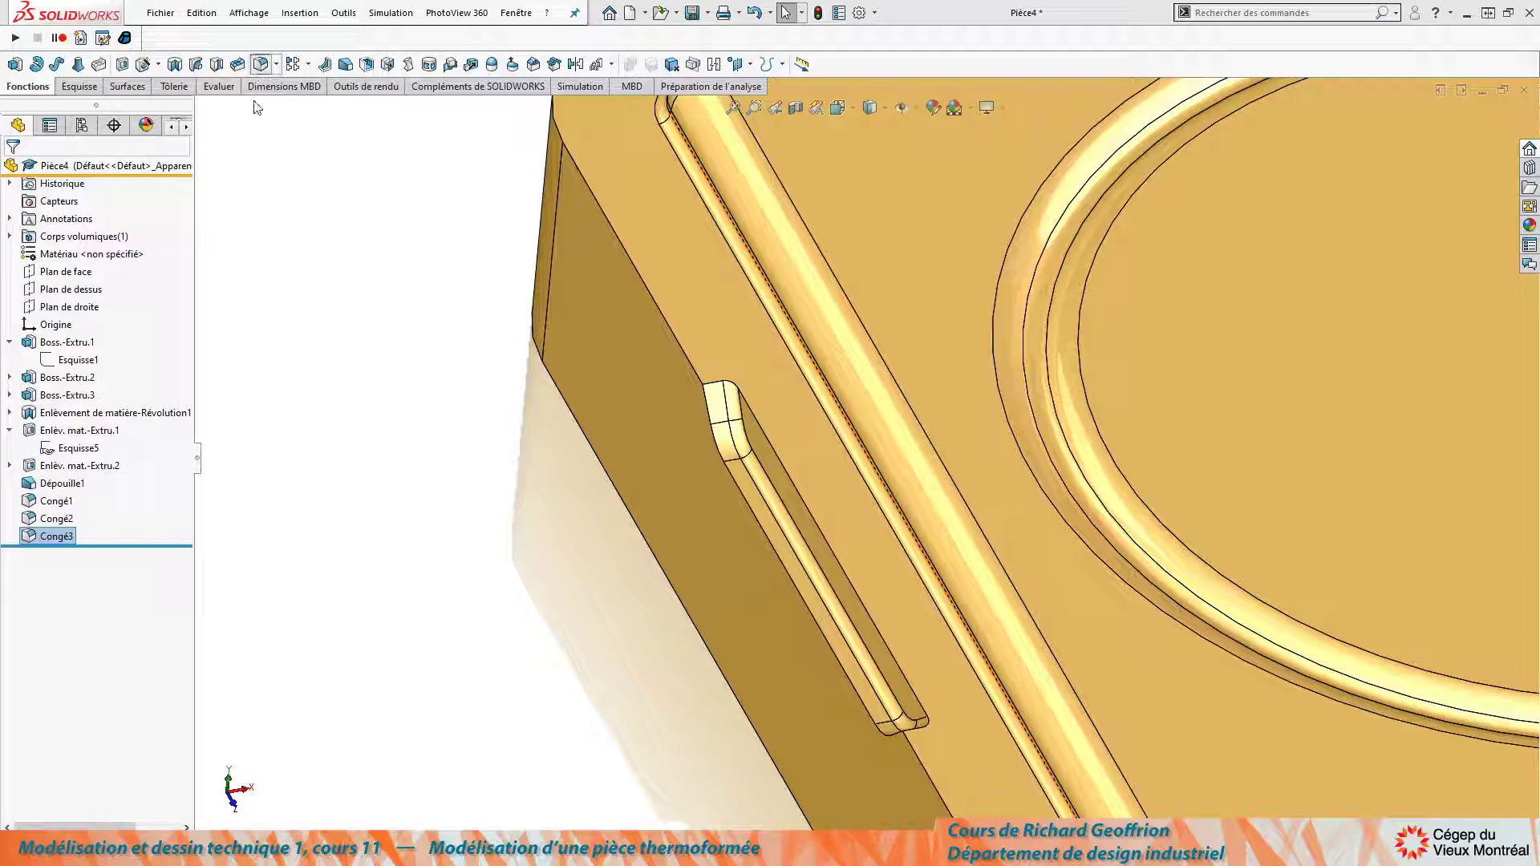
text(10)
key(Return)
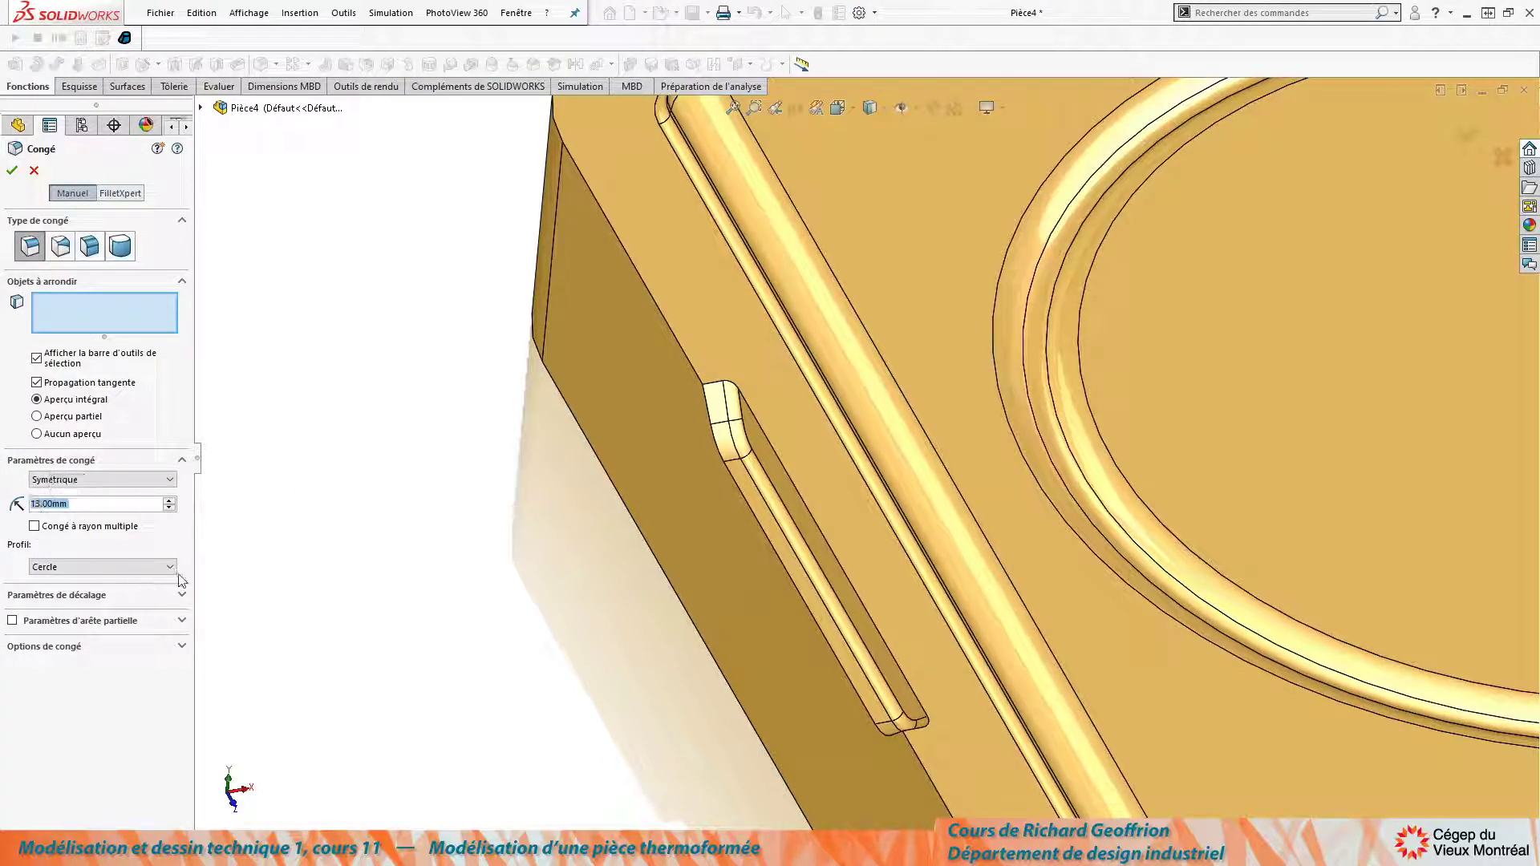
click(758, 427)
Add the upper rim edge of the opposite handle notch and apply the 13 mm fillet to both notches.
scroll(687, 541, up, 8)
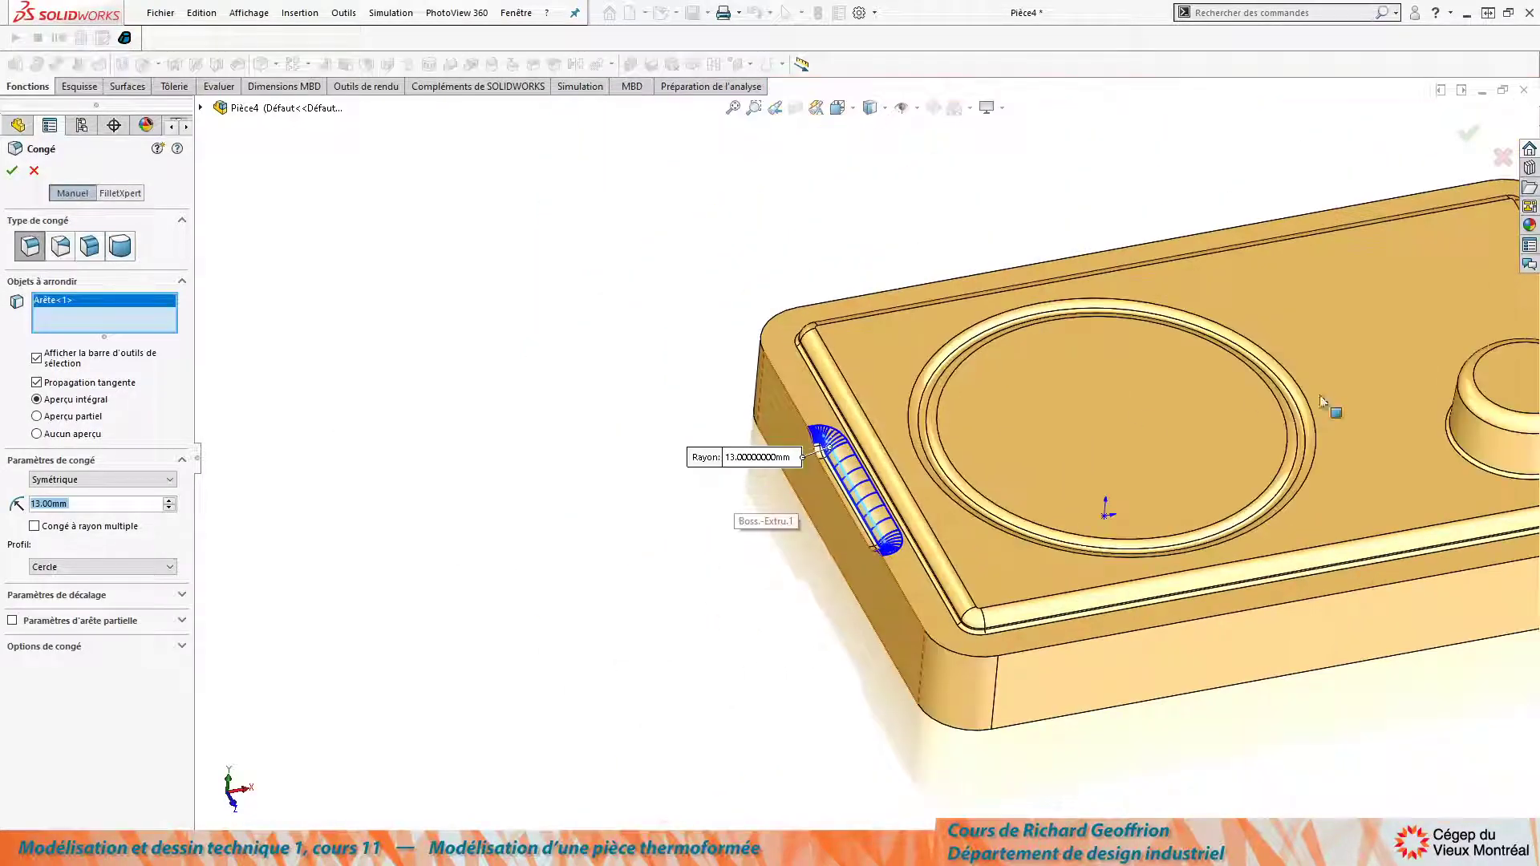
scroll(1274, 408, down, 5)
scroll(1231, 377, down, 4)
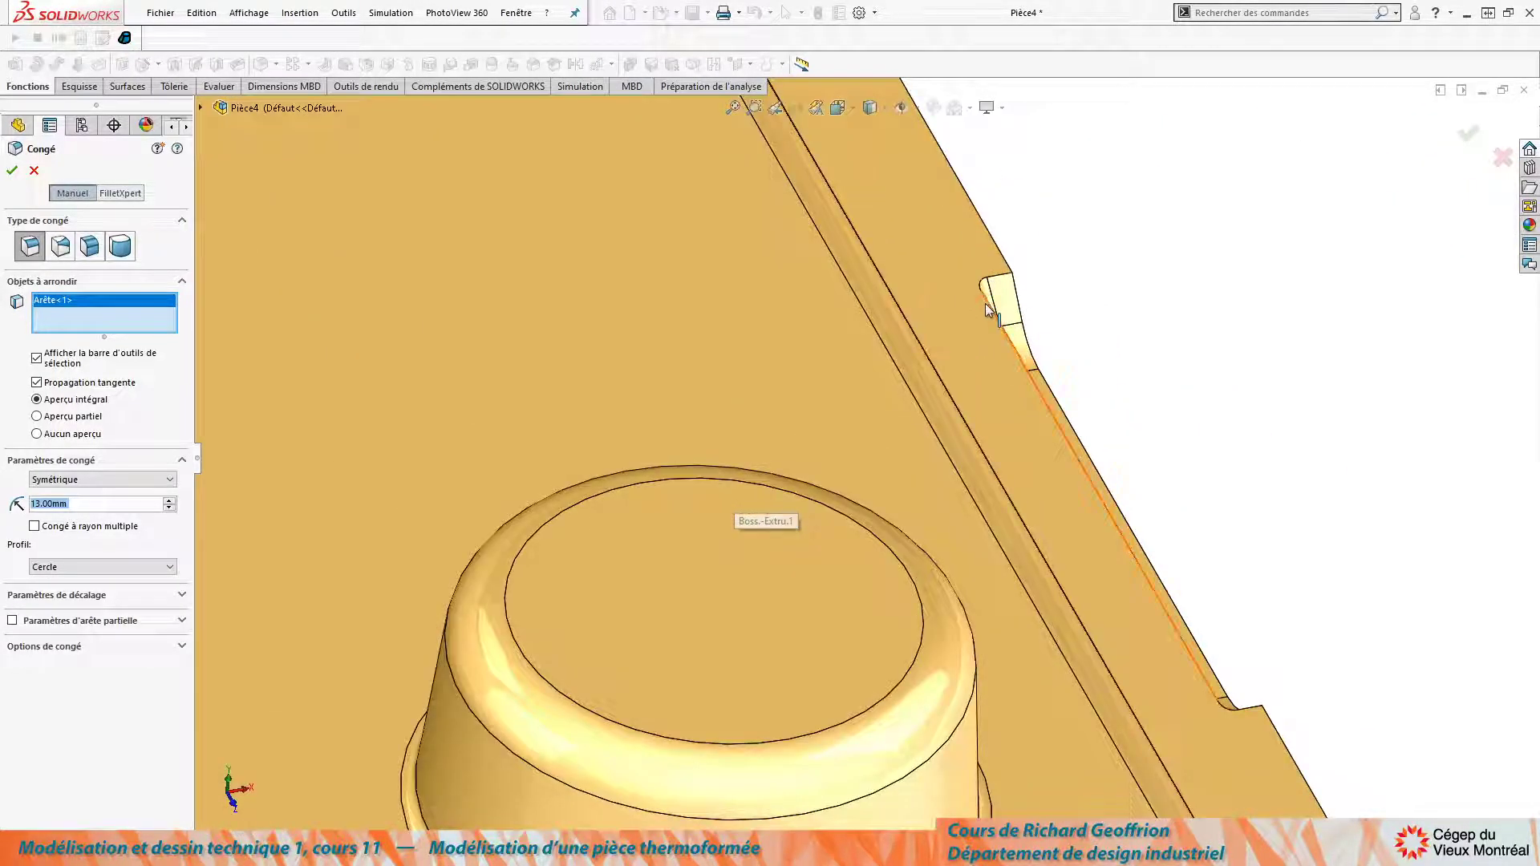
click(993, 310)
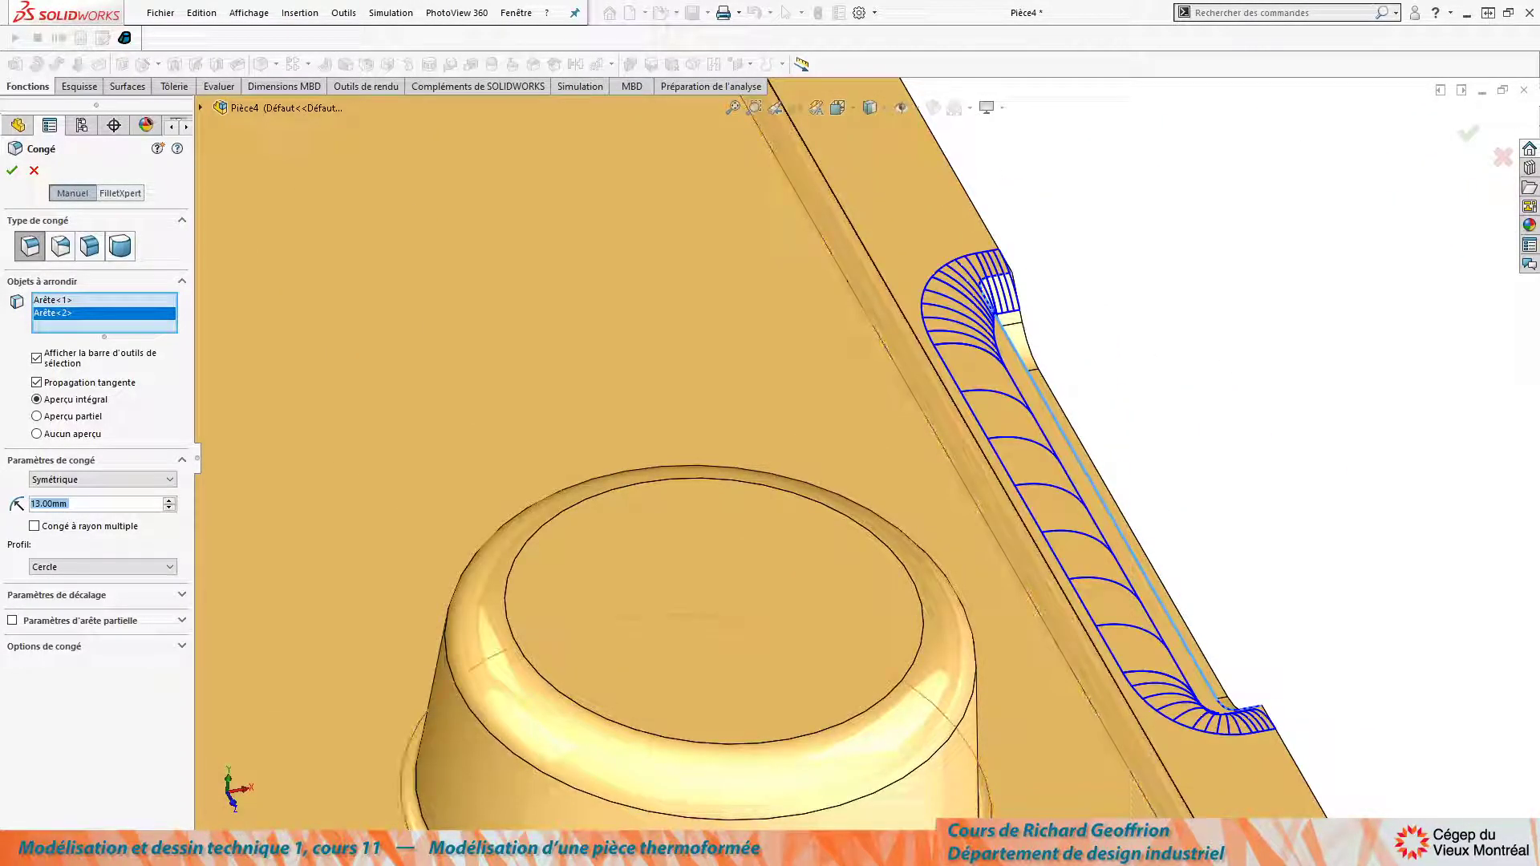
scroll(581, 281, up, 8)
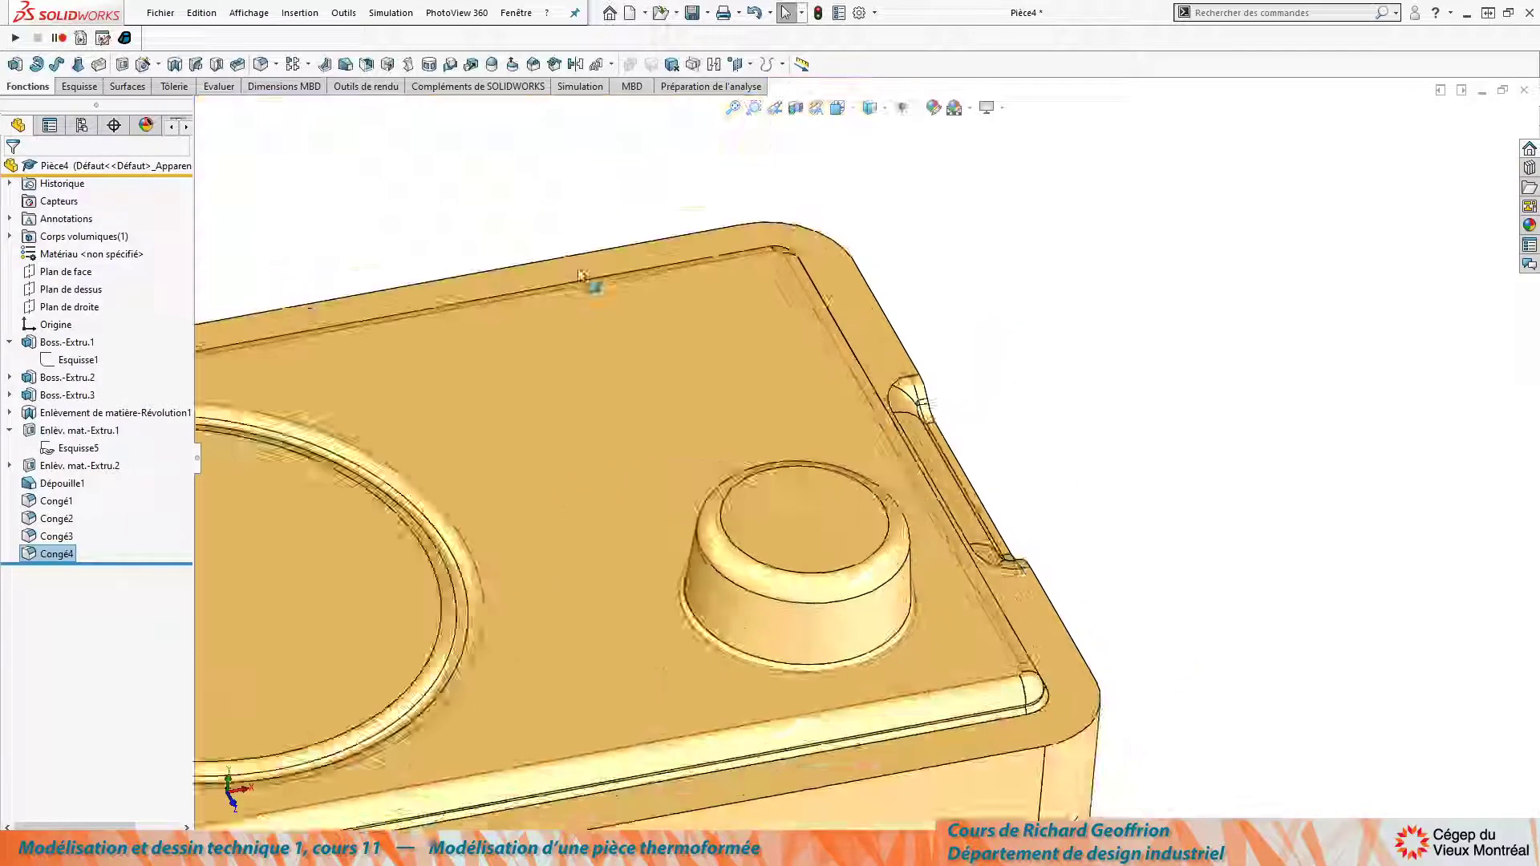
Shell the solid with a 3 mm wall thickness, removing only its large flat underside face.
middle_drag(589, 614, 551, 535)
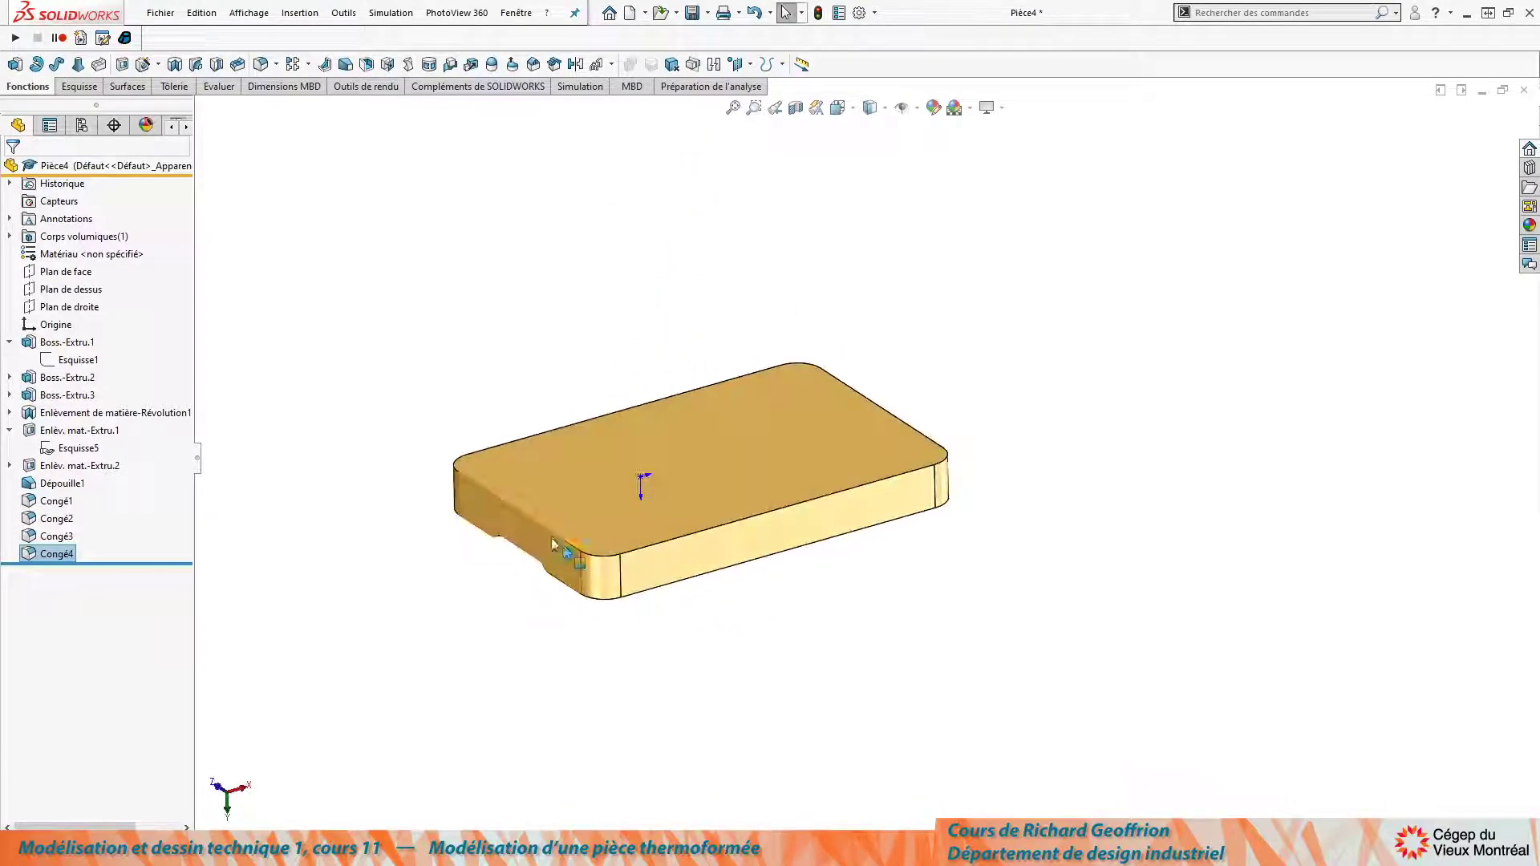
scroll(553, 538, down, 5)
middle_drag(446, 525, 313, 522)
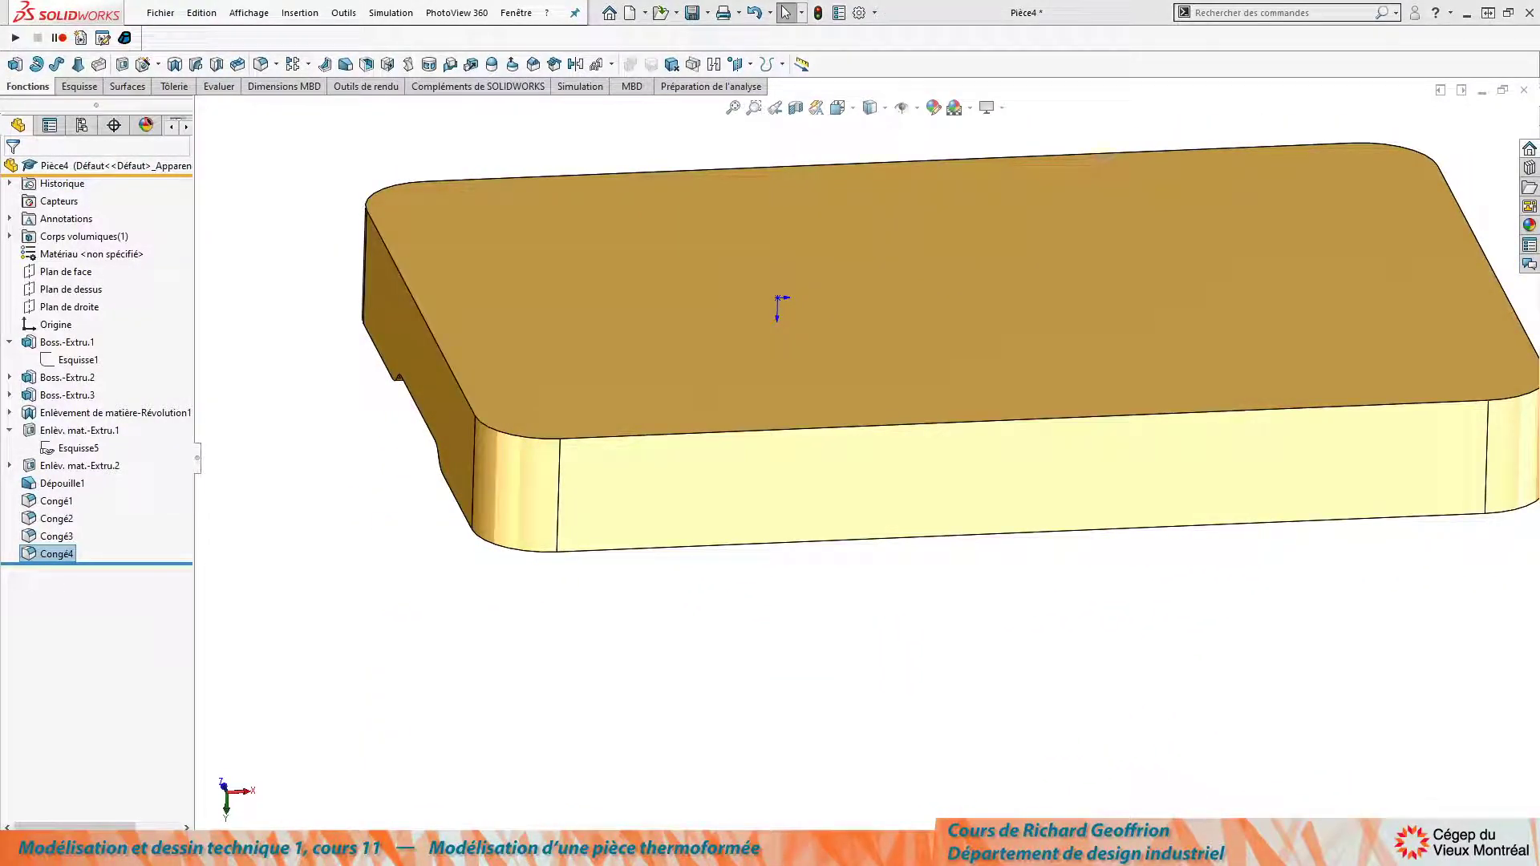
middle_drag(612, 467, 642, 526)
scroll(828, 289, down, 2)
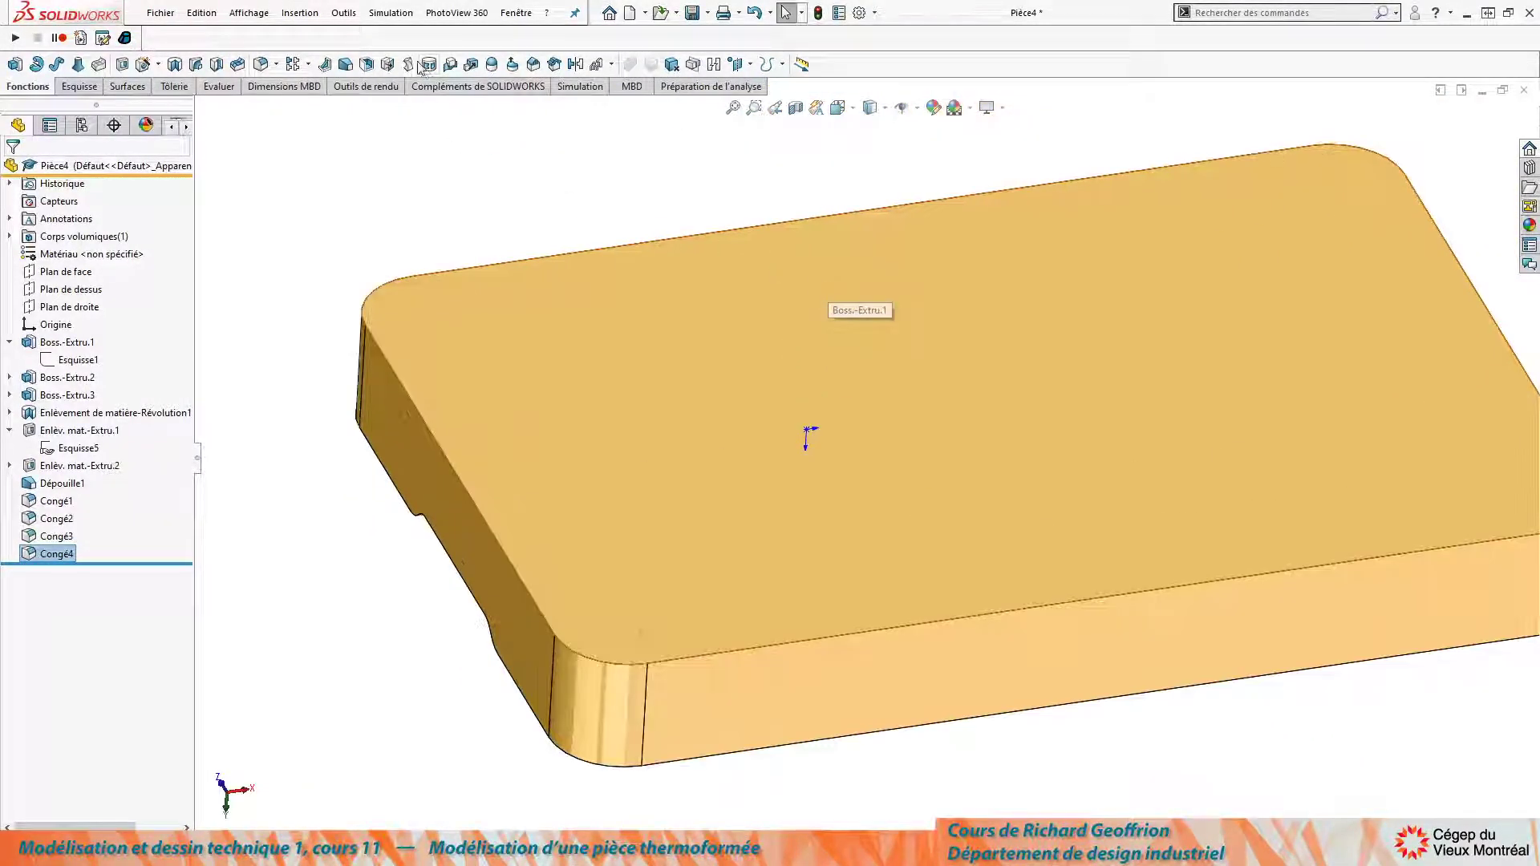
click(366, 66)
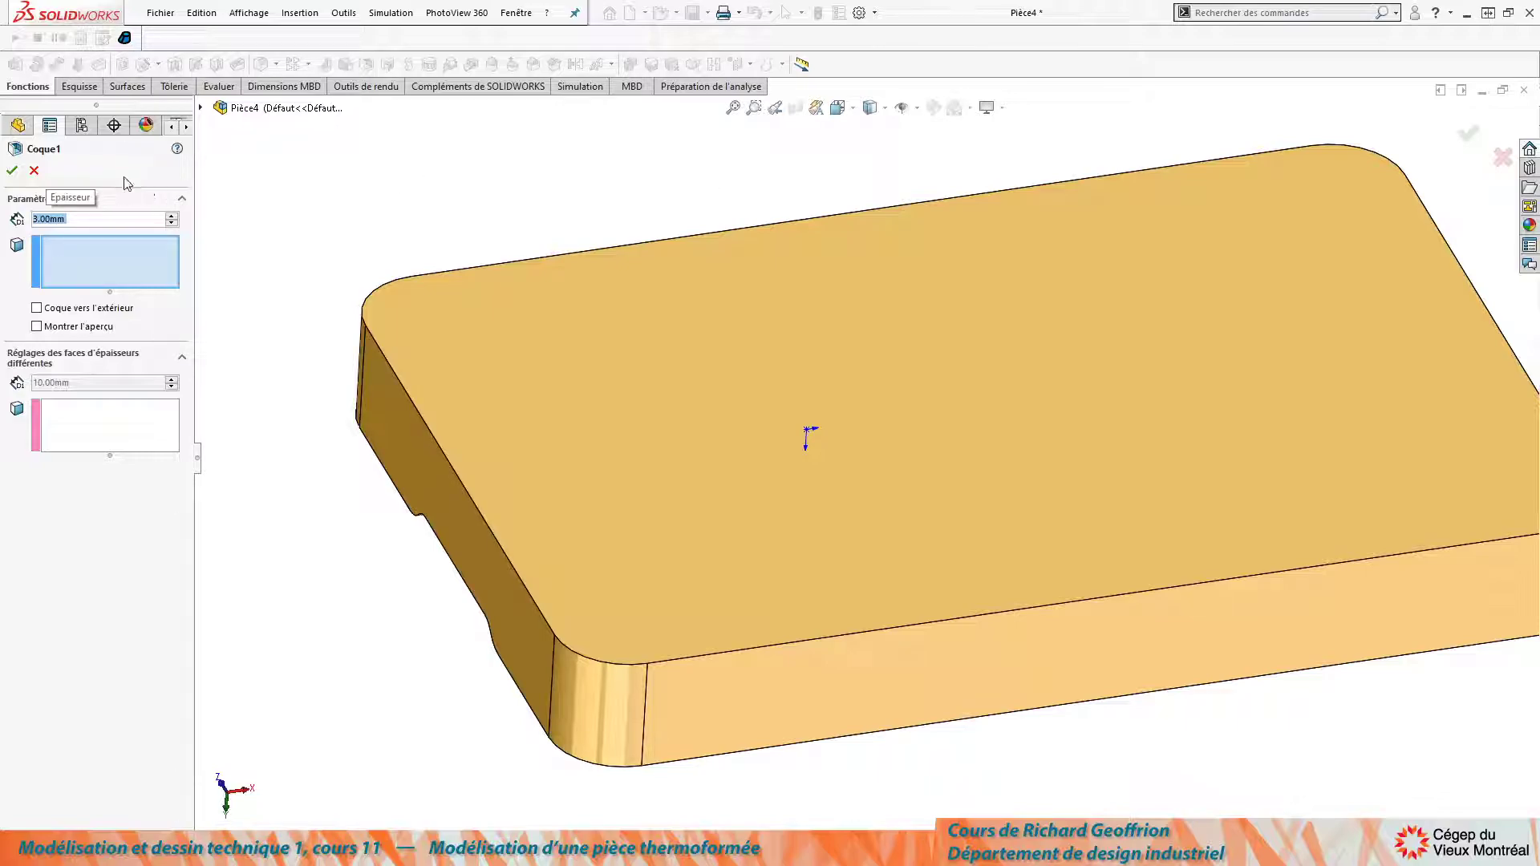
click(570, 356)
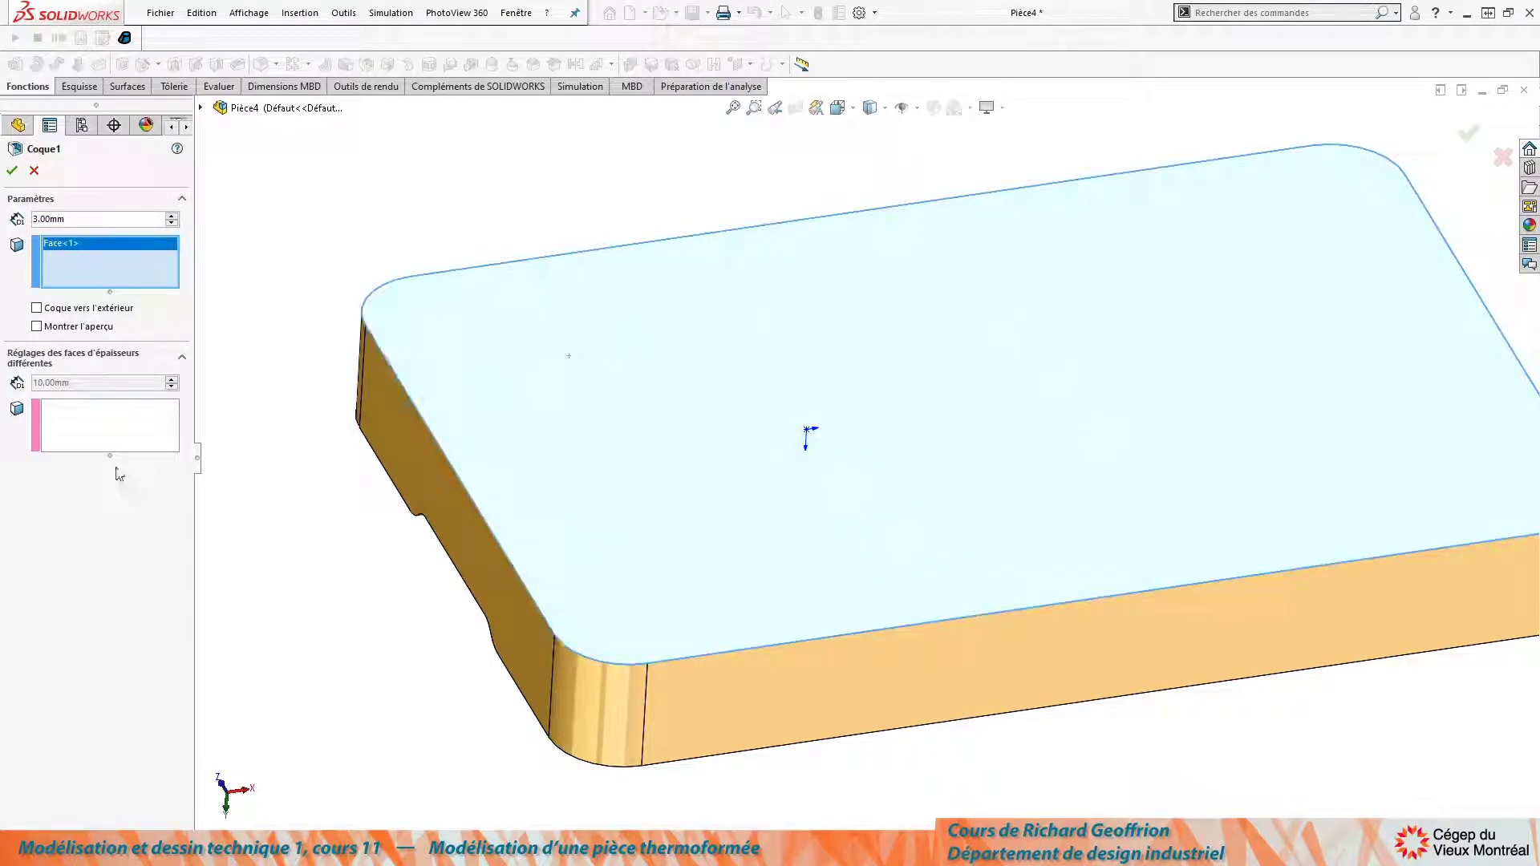
click(12, 170)
mouse_move(872, 636)
middle_down()
mouse_move(913, 491)
mouse_move(883, 623)
mouse_move(804, 671)
mouse_move(873, 612)
mouse_move(904, 539)
mouse_move(880, 622)
middle_up()
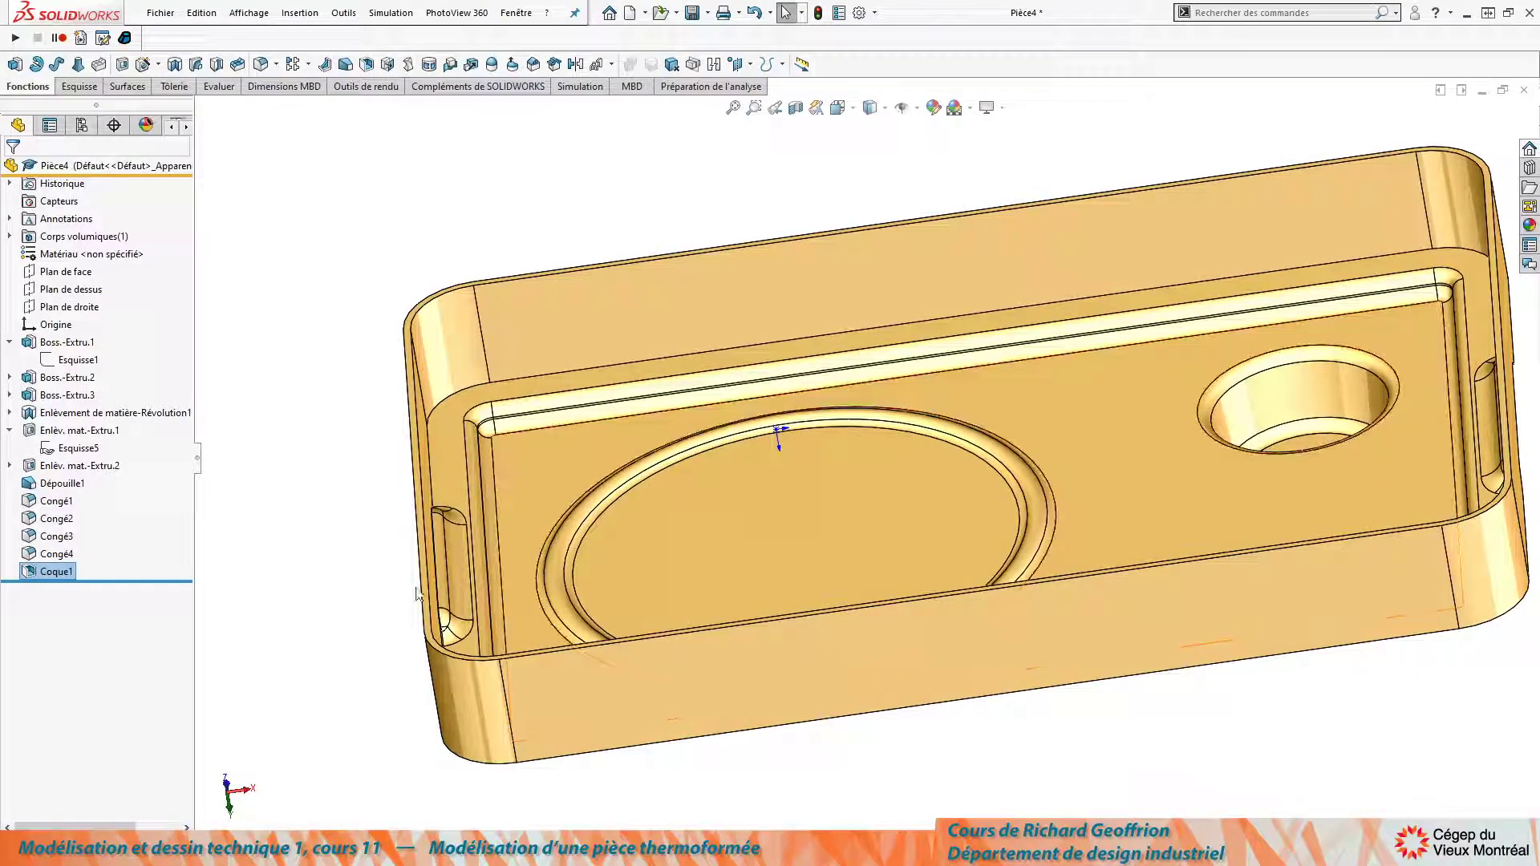
middle_drag(533, 481, 537, 425)
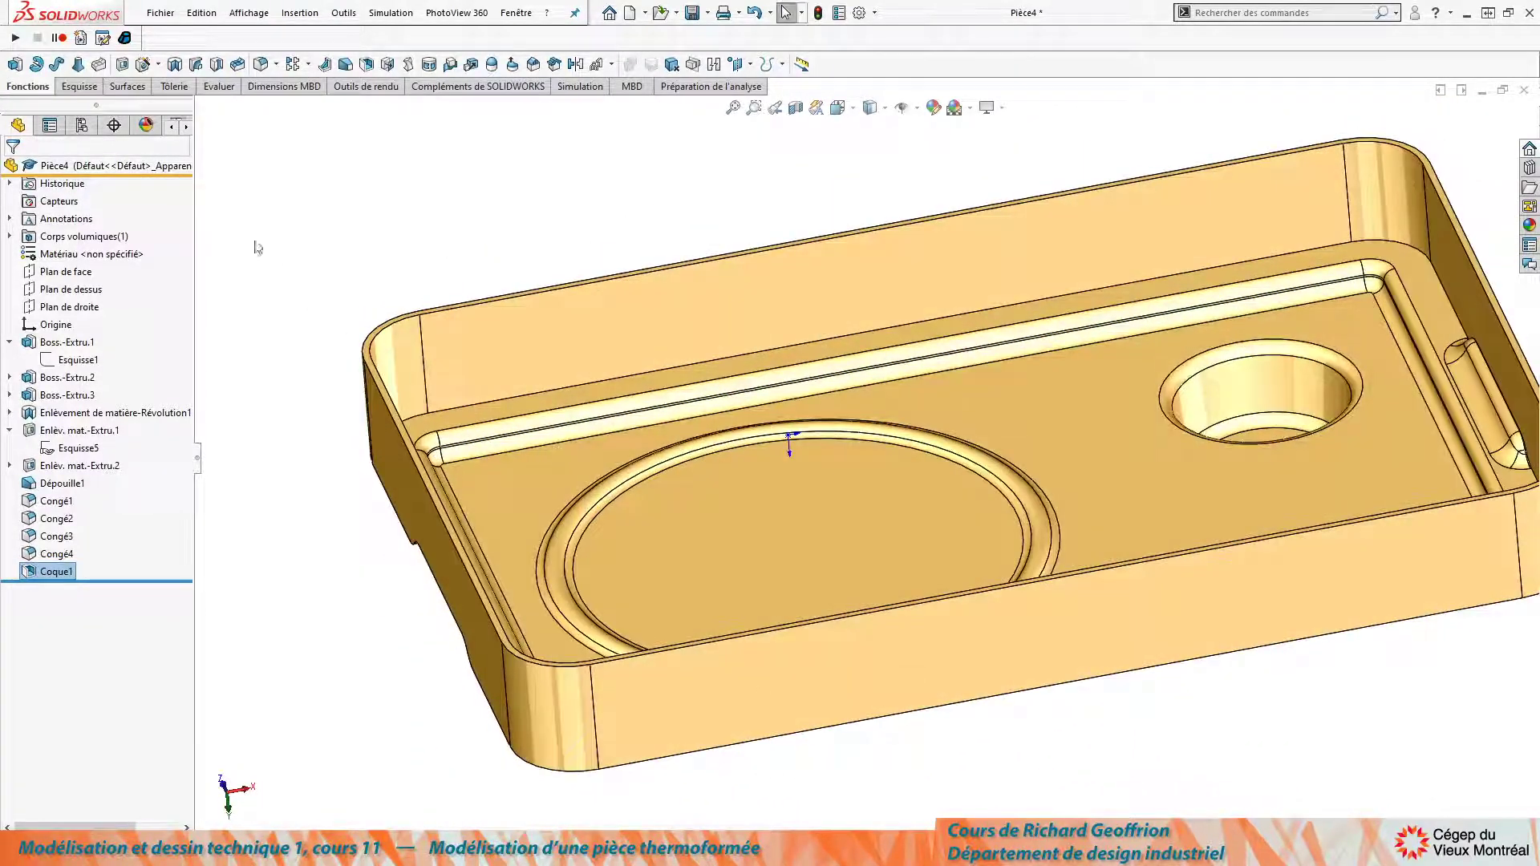
Delete the shell feature that opens only the flat underside.
click(52, 571)
drag(49, 583, 51, 564)
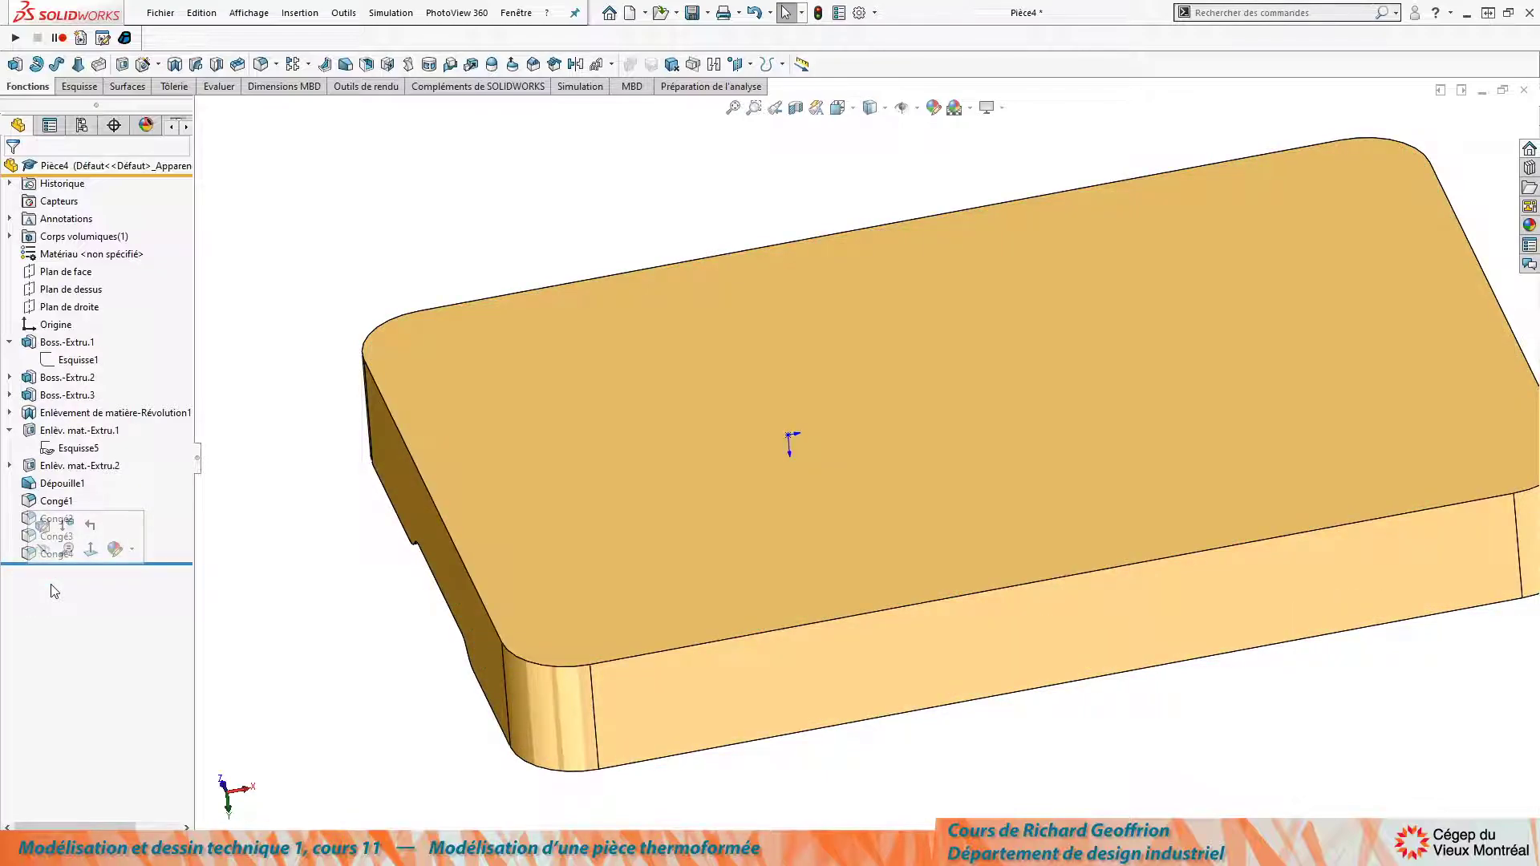
Start a 3 mm shell and select the underside and the first outer side and corner faces for removal.
click(368, 64)
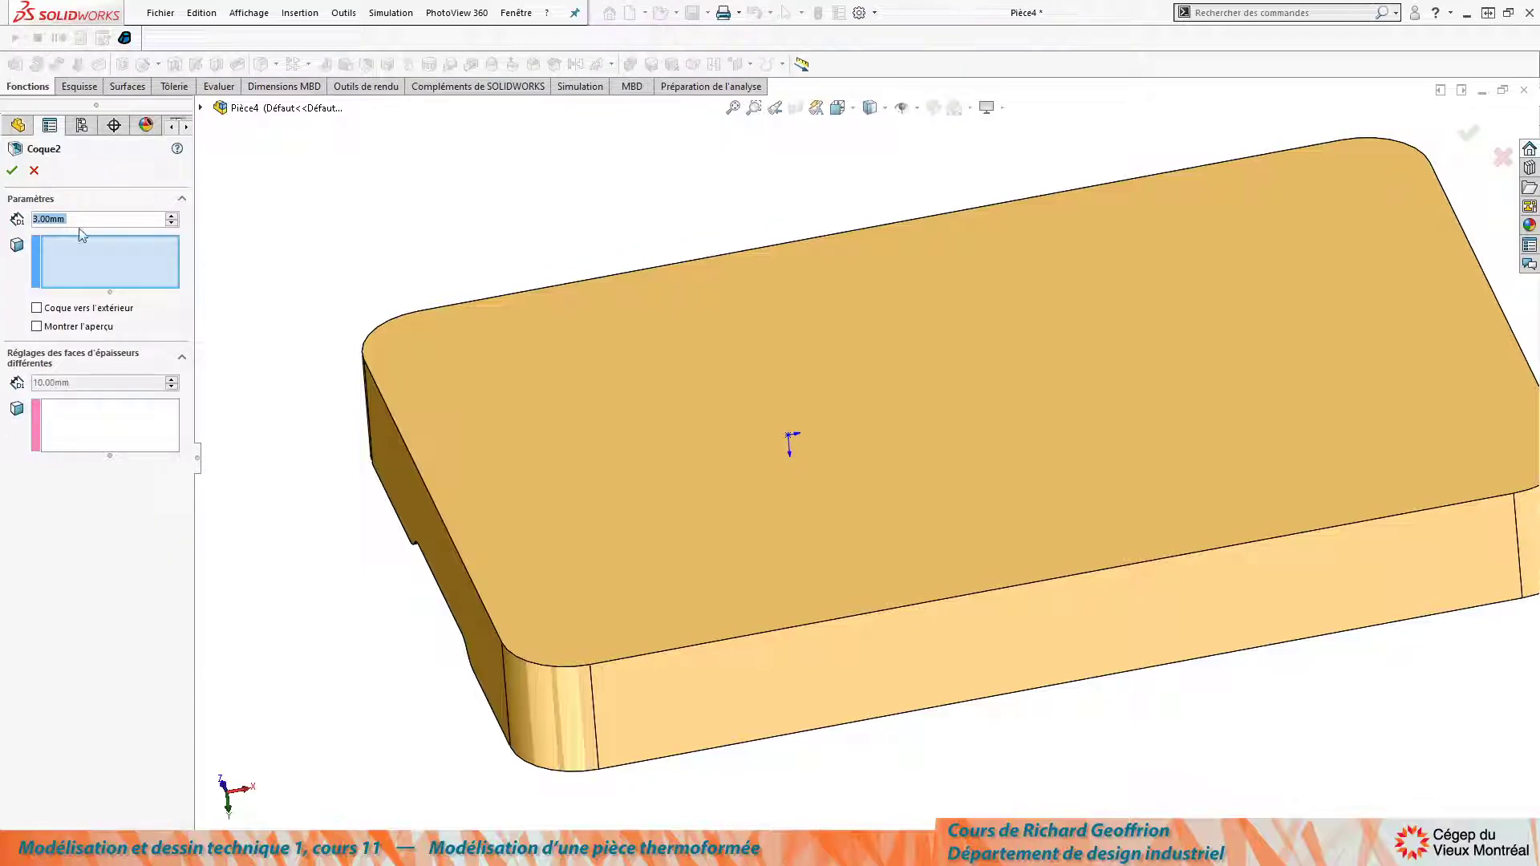
click(389, 458)
click(555, 734)
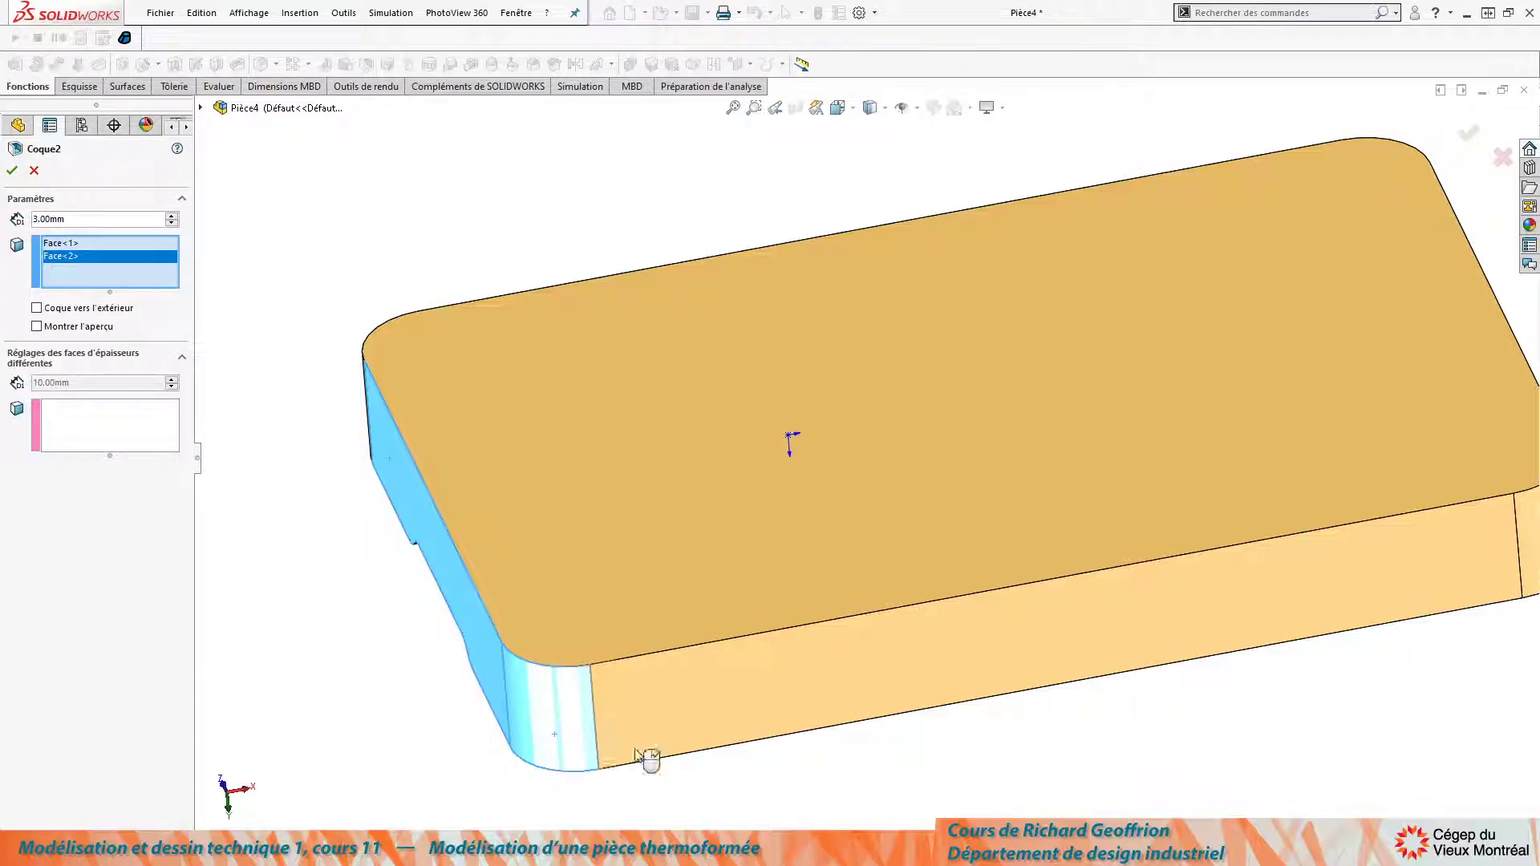
click(702, 705)
click(670, 517)
middle_drag(368, 701, 826, 573)
click(823, 568)
click(959, 590)
Add the remaining outer side and corner faces to the removed faces and apply the 3 mm shell.
middle_drag(536, 696, 336, 629)
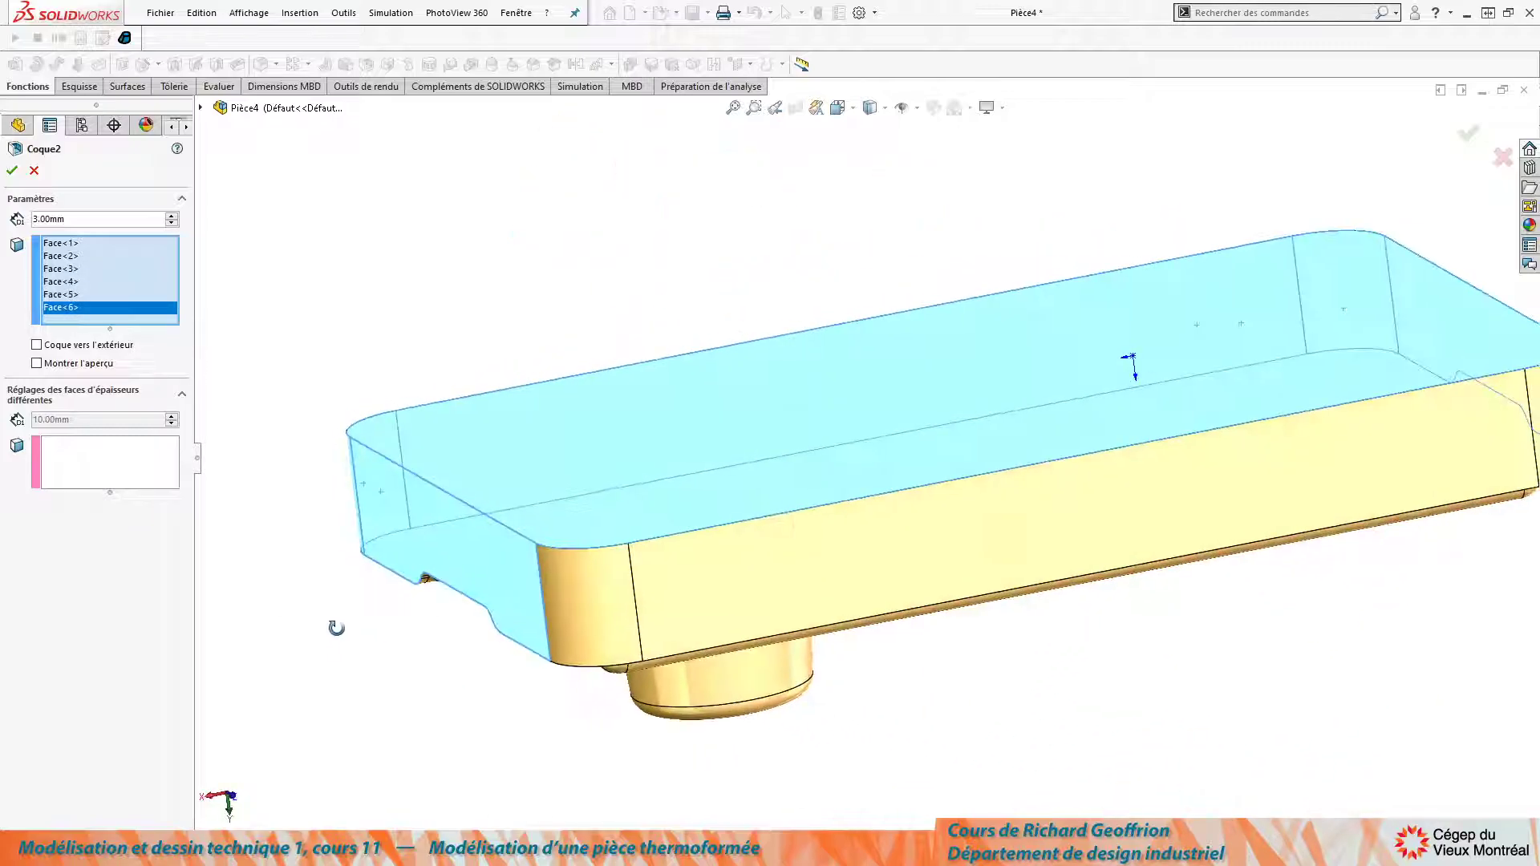
click(575, 609)
click(809, 556)
middle_drag(565, 553, 842, 618)
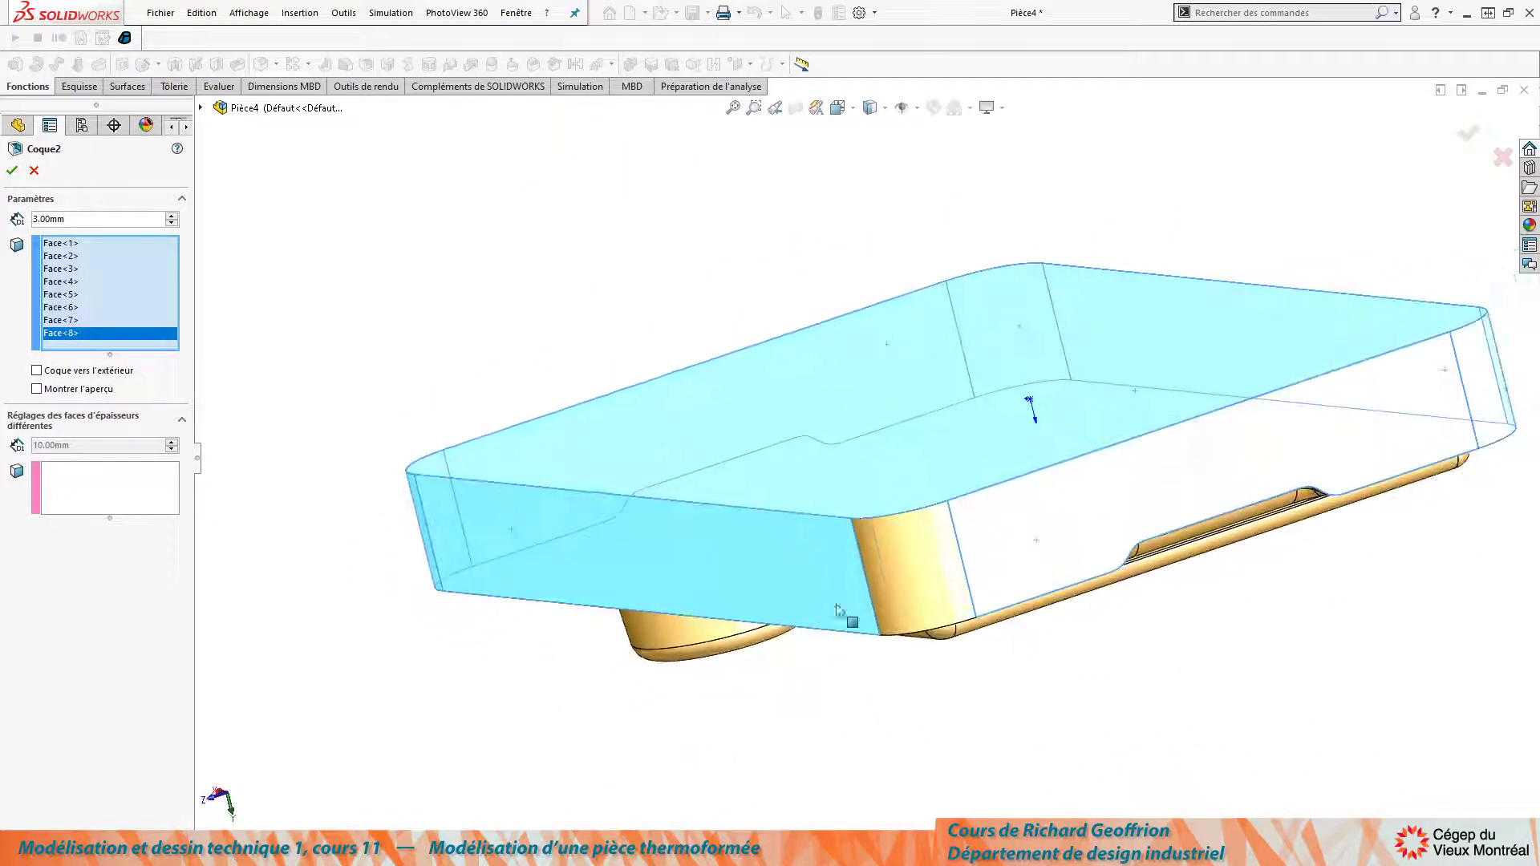
click(924, 573)
middle_drag(518, 473, 602, 343)
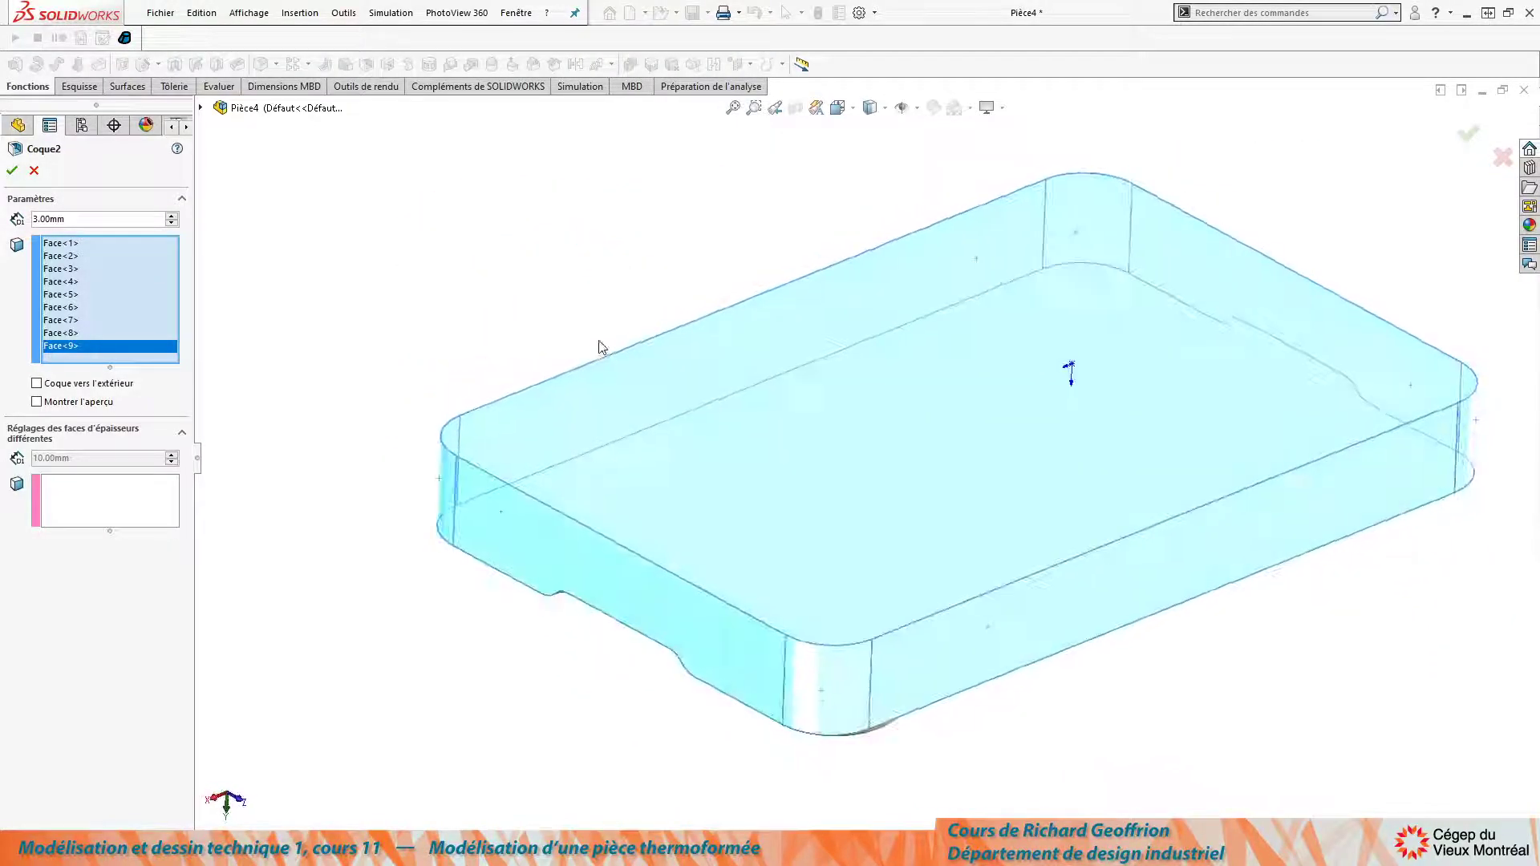
click(14, 171)
Examine the shelled tray's groove, cup recess and handle notches from several angles.
middle_drag(410, 305, 389, 381)
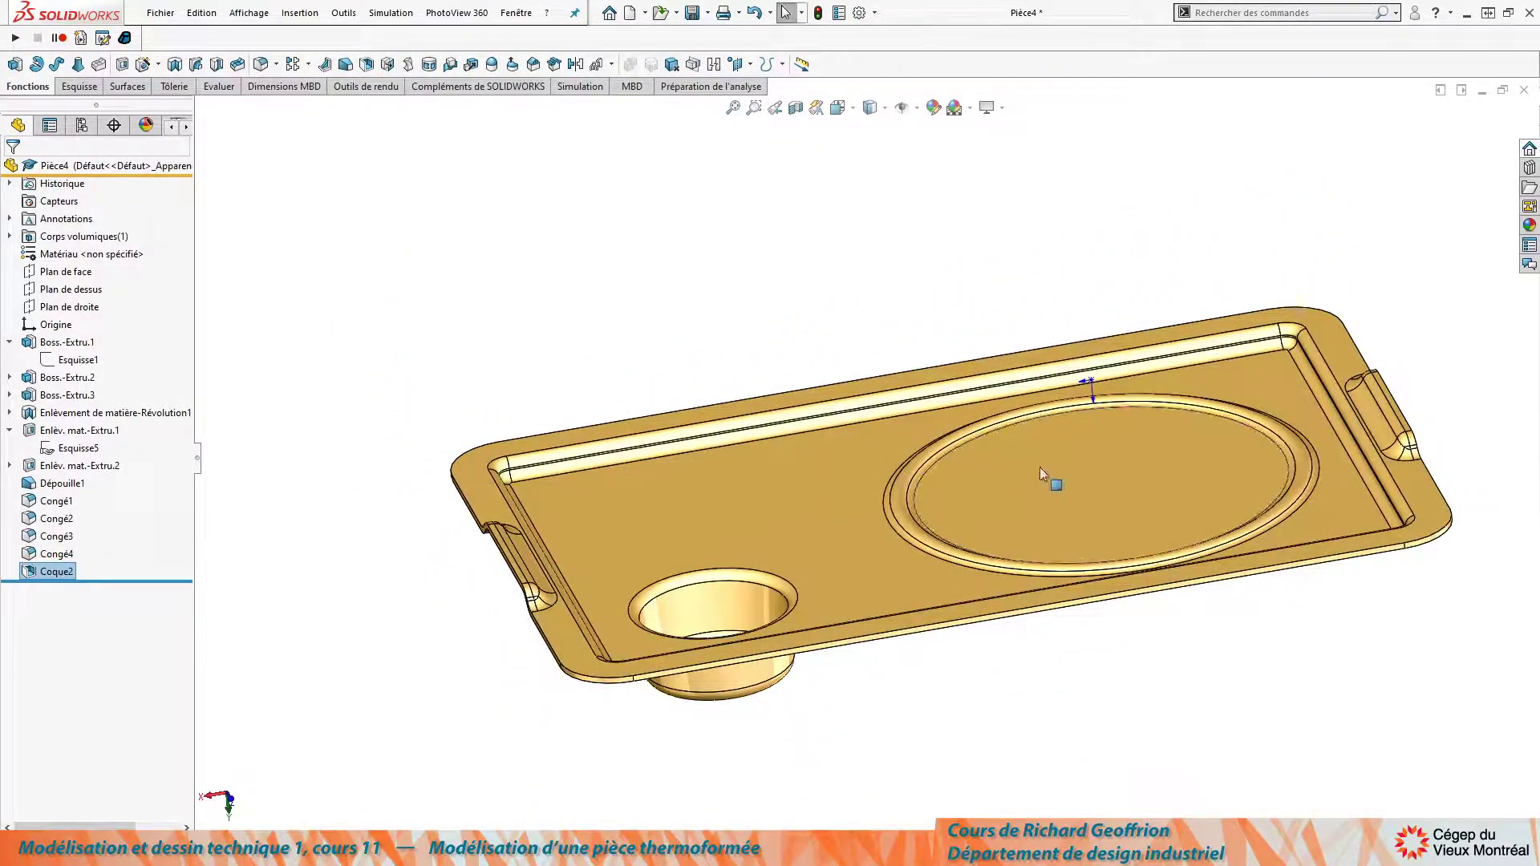
middle_drag(678, 482, 1016, 436)
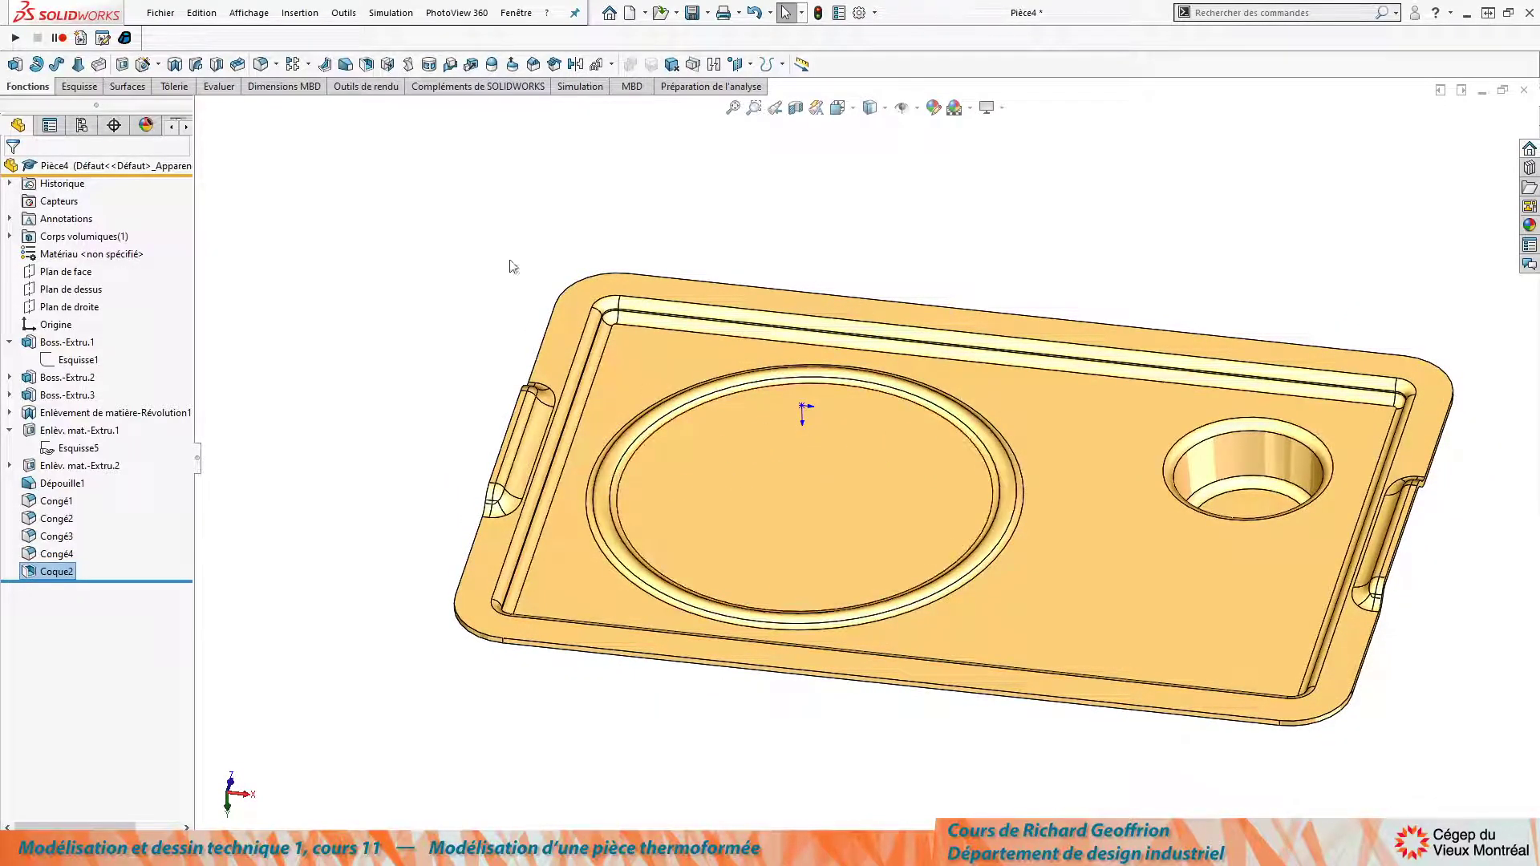
mouse_move(727, 500)
middle_down()
mouse_move(722, 385)
mouse_move(715, 478)
middle_up()
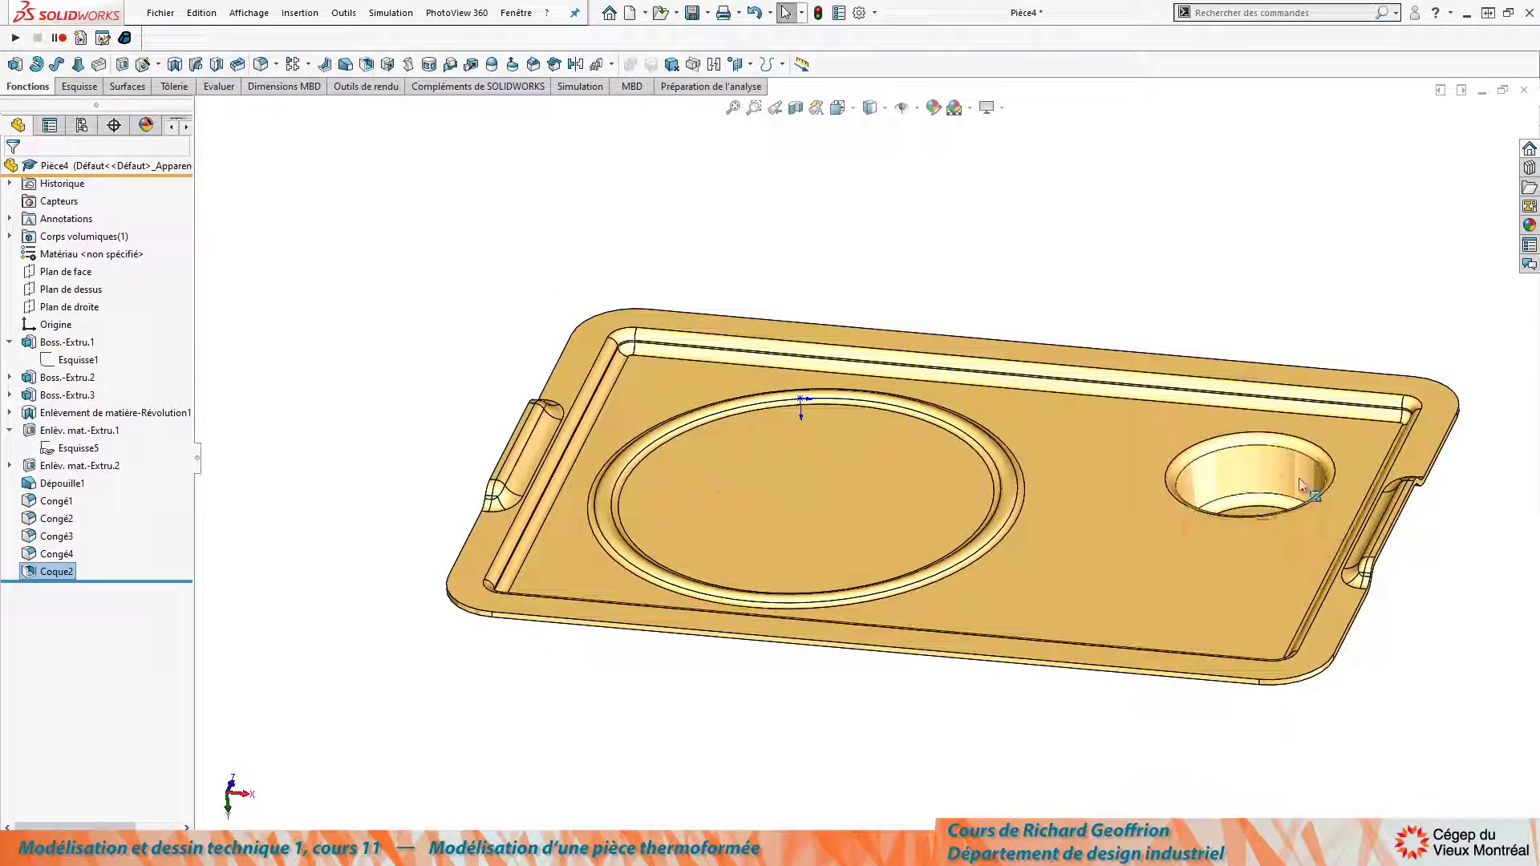
middle_drag(975, 514, 998, 513)
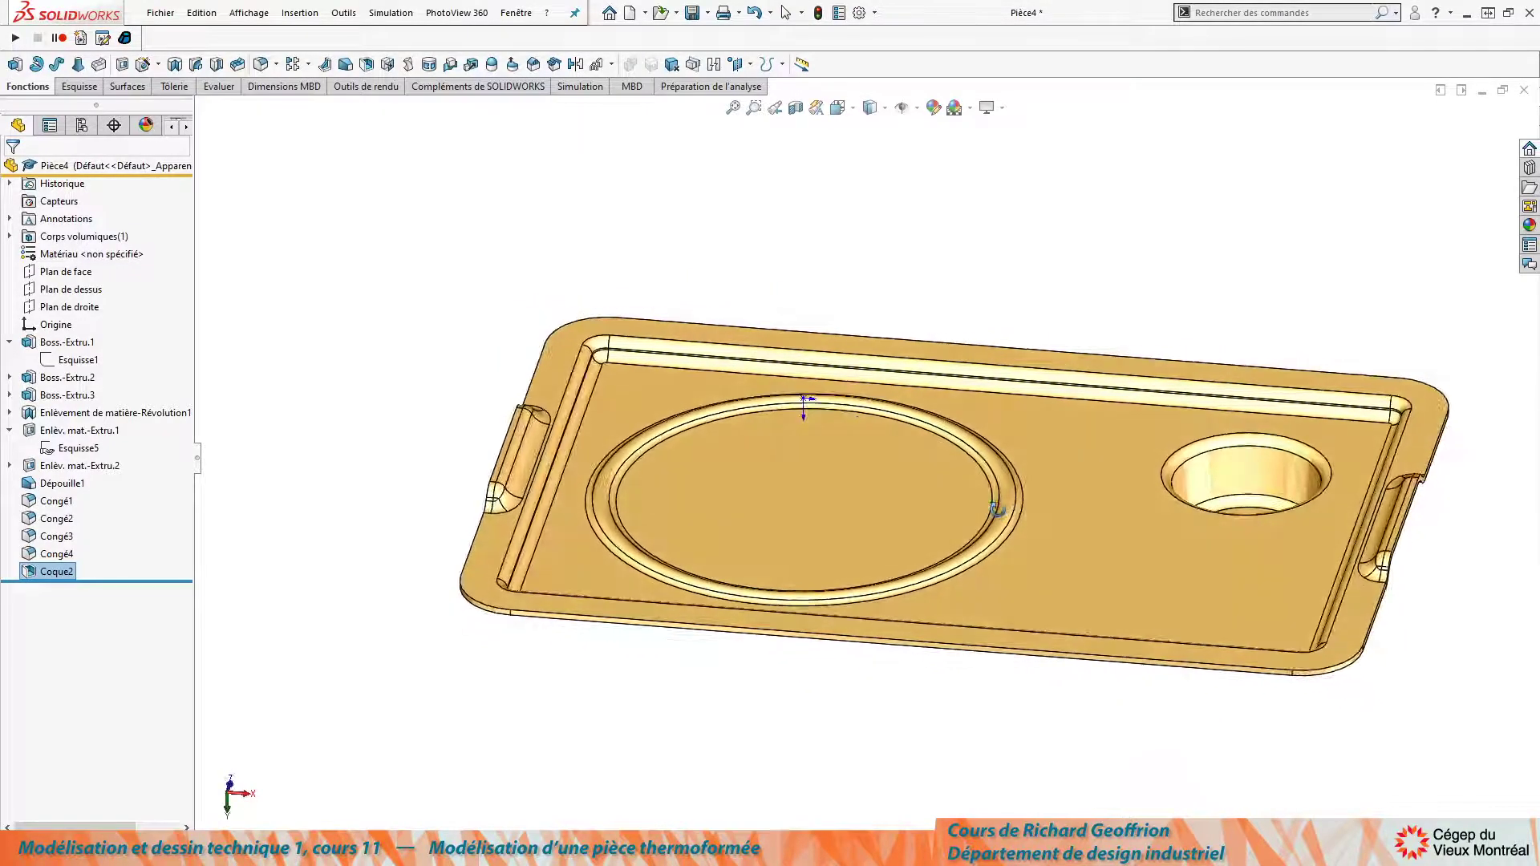
ctrl+middle_drag(1202, 667, 1078, 586)
middle_drag(591, 344, 707, 533)
scroll(779, 640, down, 1)
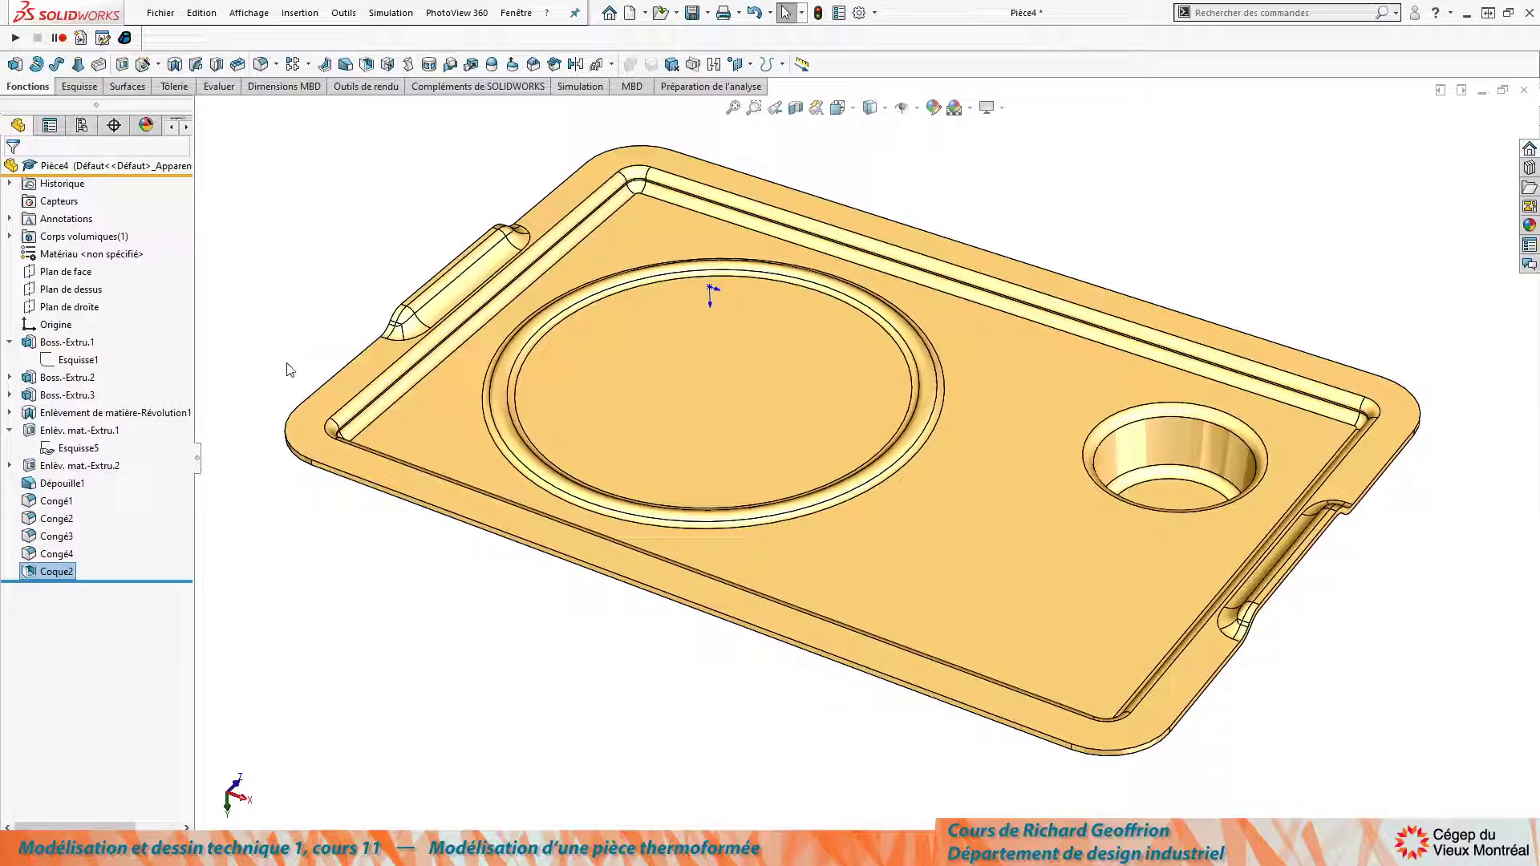
Start a full round fillet with the rim's flat inner-side face as first side set and its thin outer corner face as center set.
middle_drag(309, 320, 303, 234)
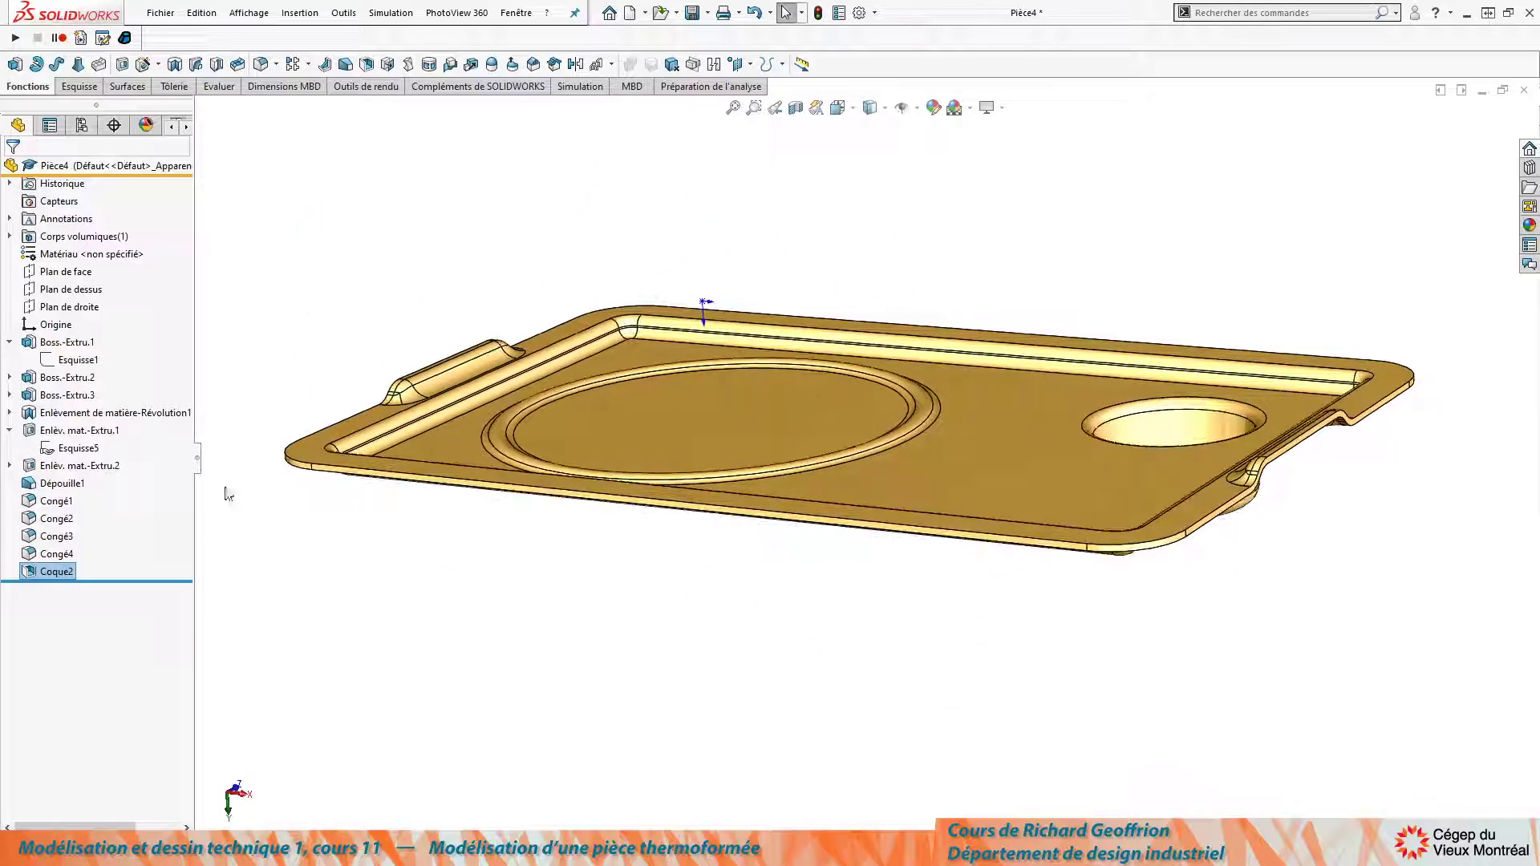
scroll(337, 446, down, 4)
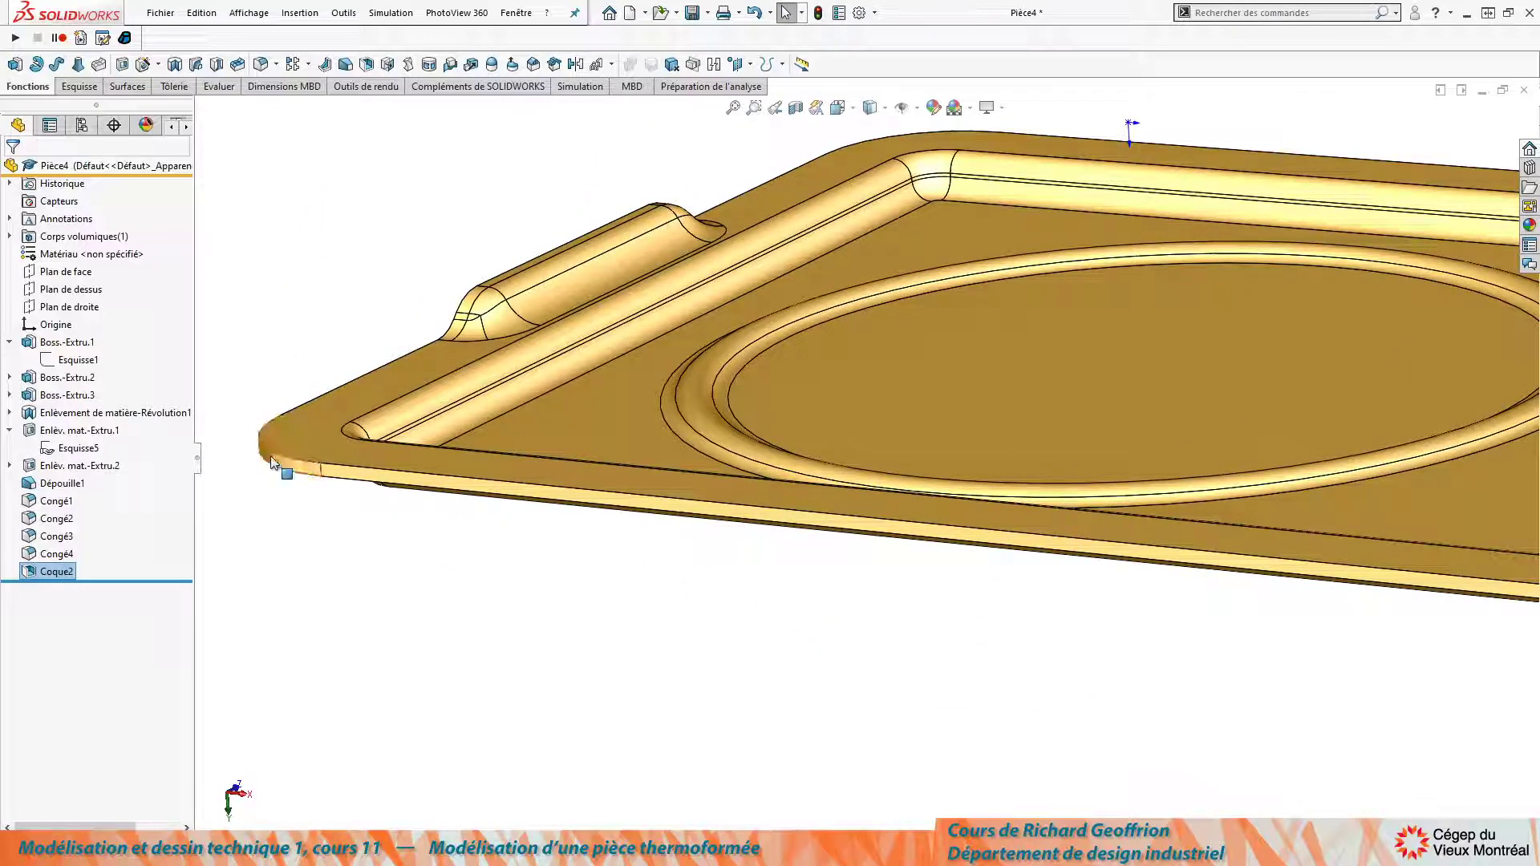
mouse_move(297, 429)
middle_down()
mouse_move(281, 424)
mouse_move(295, 456)
middle_up()
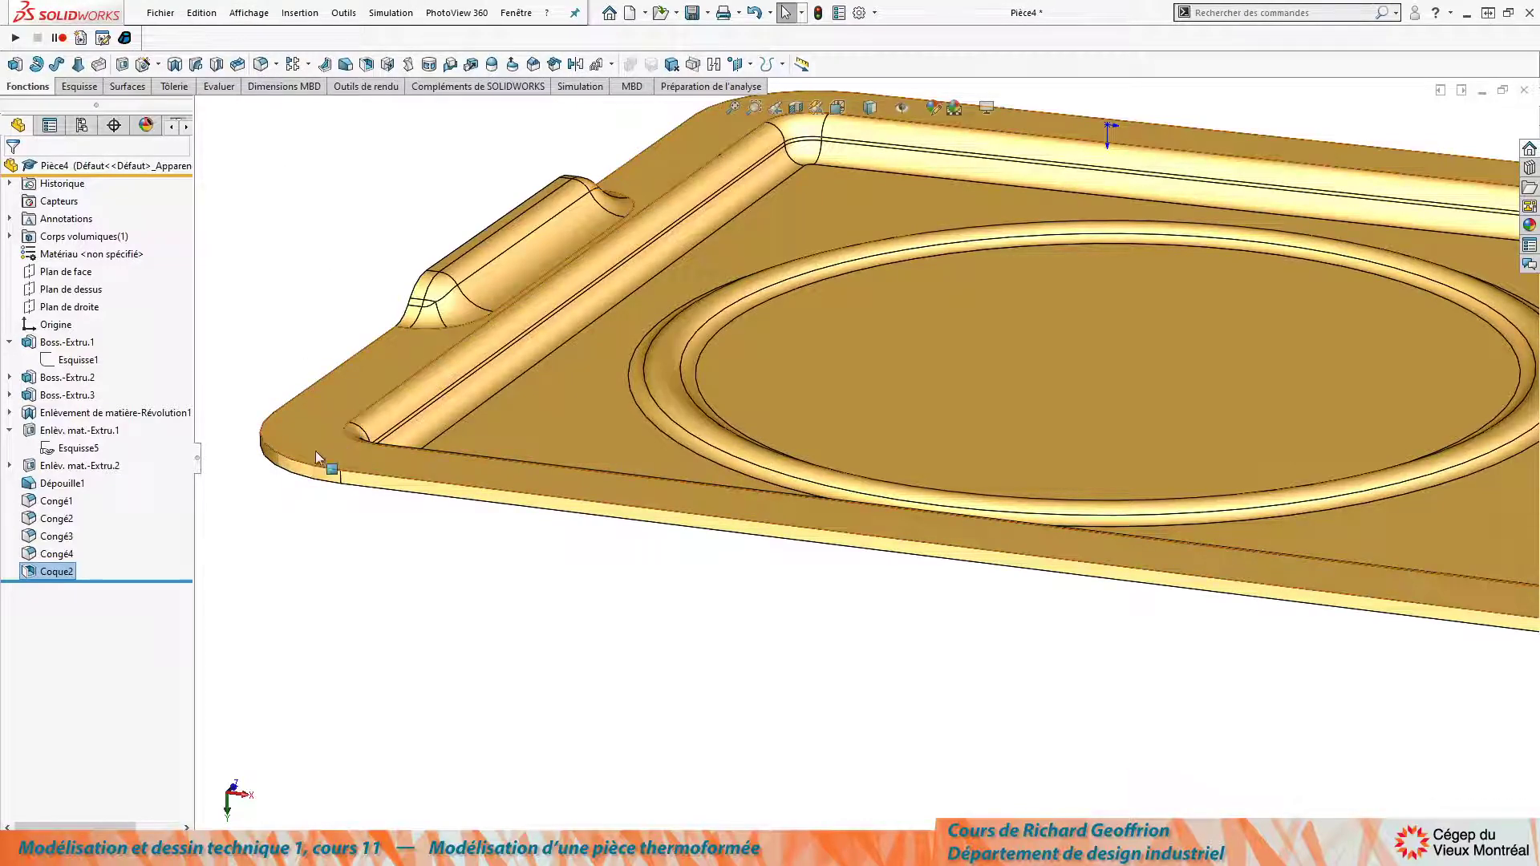
click(261, 64)
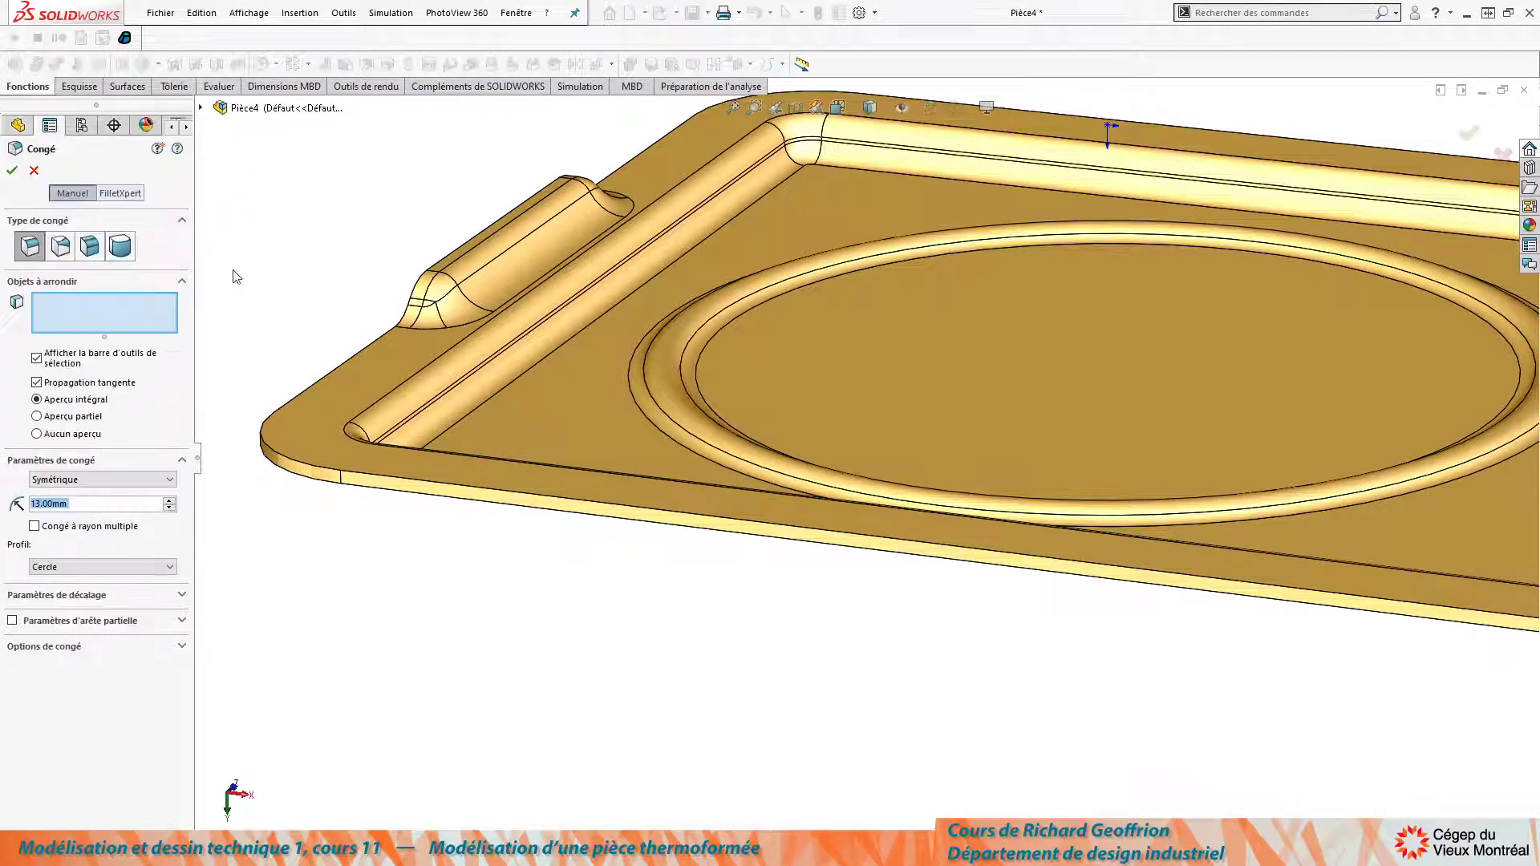
click(120, 246)
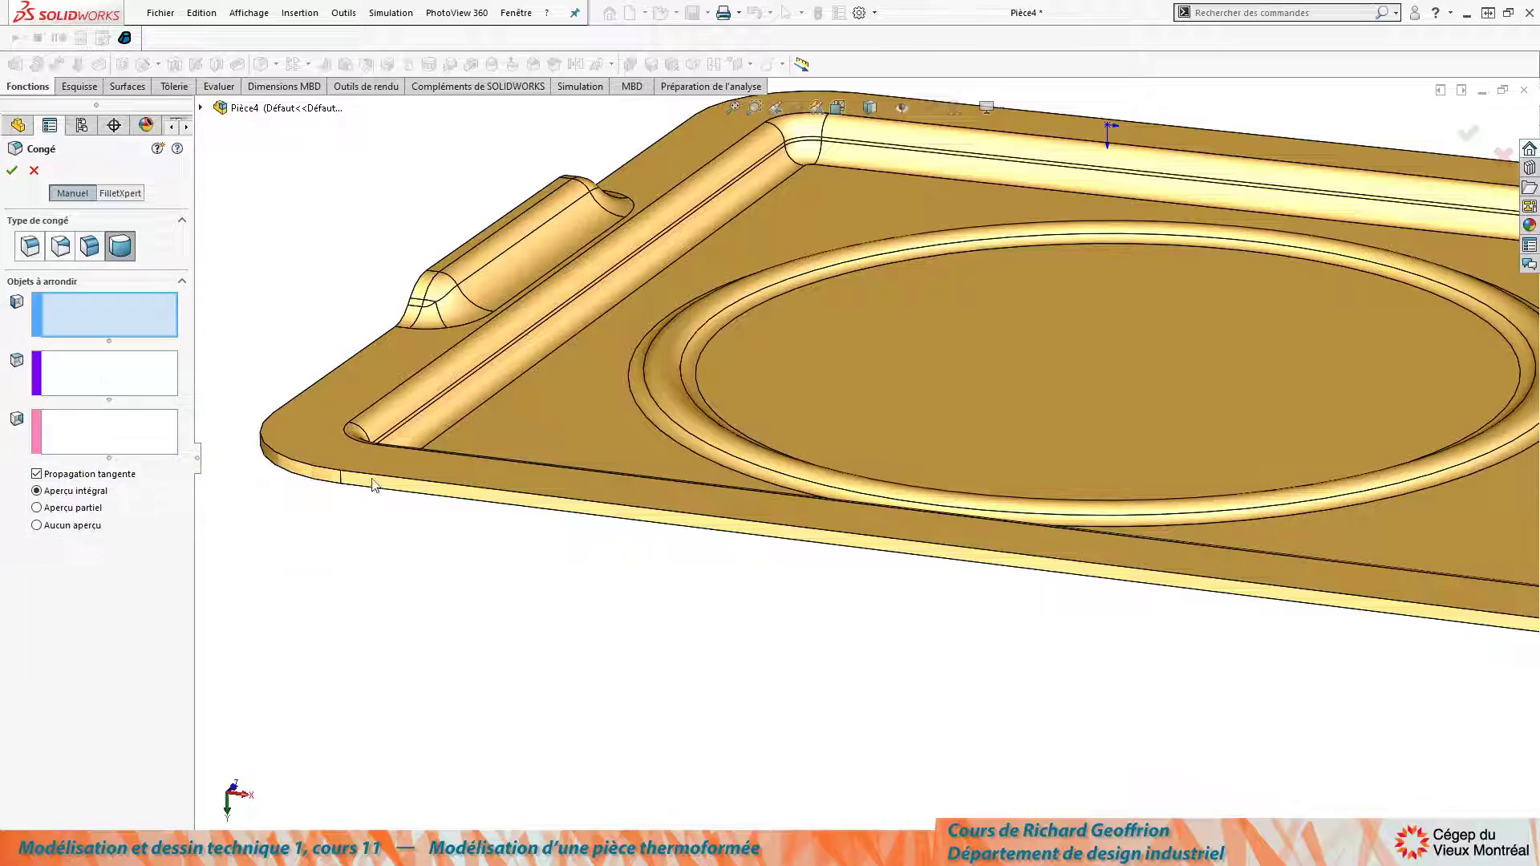
click(120, 249)
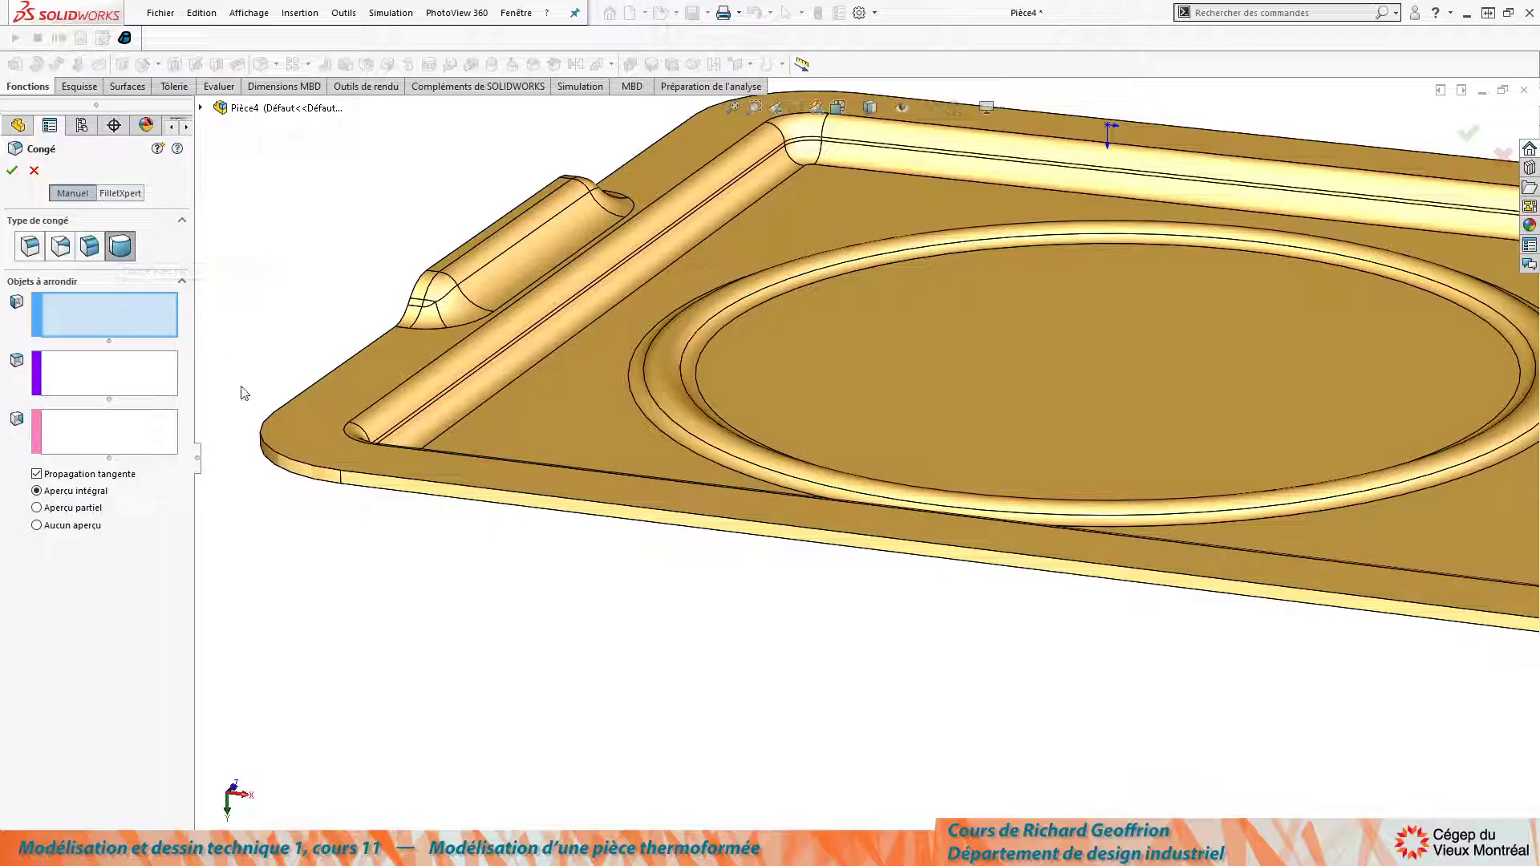
click(311, 440)
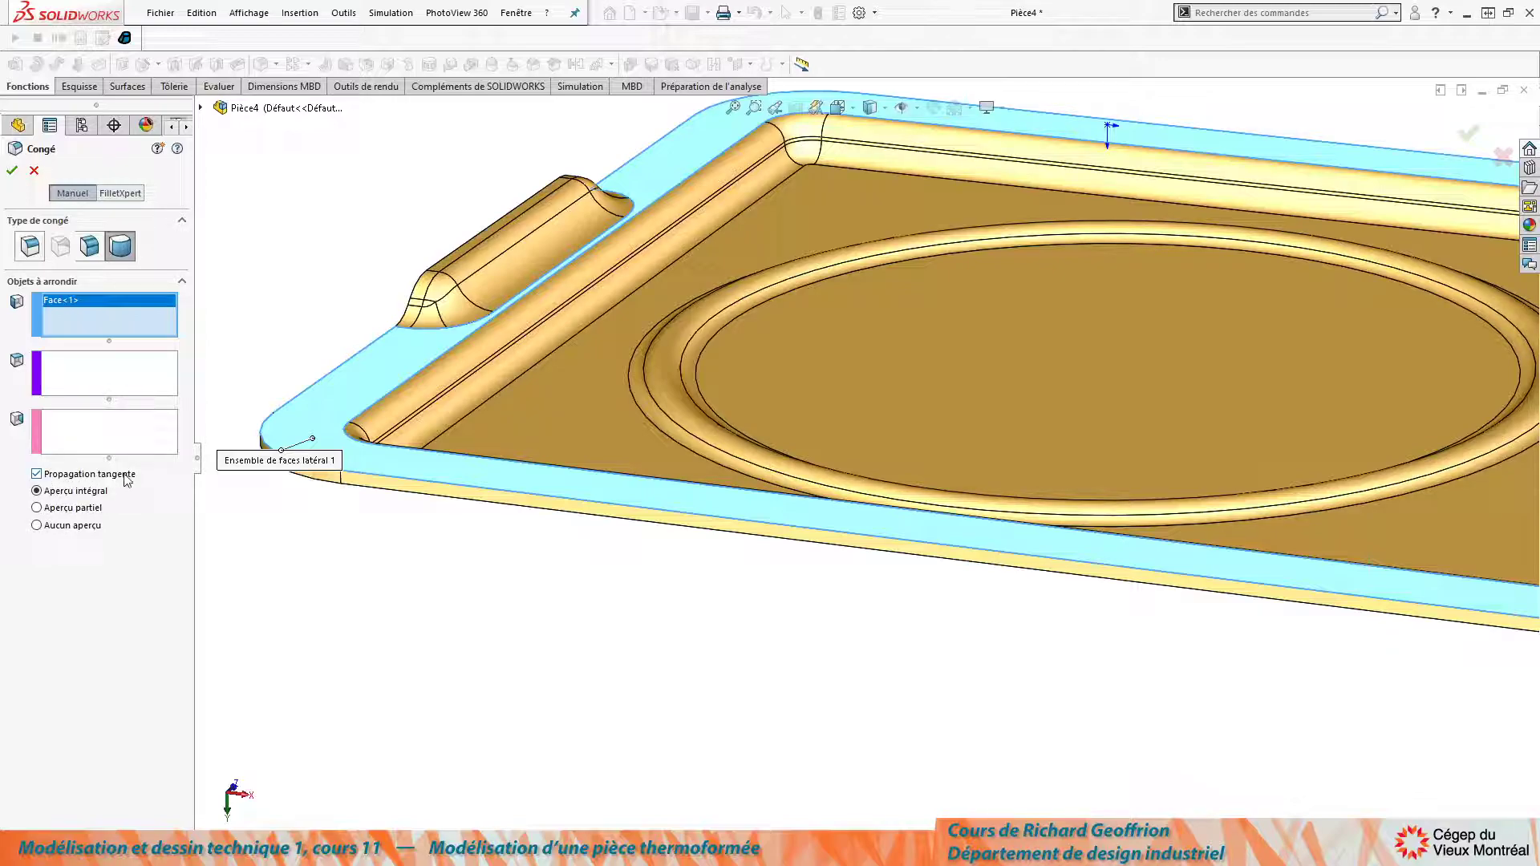
click(80, 375)
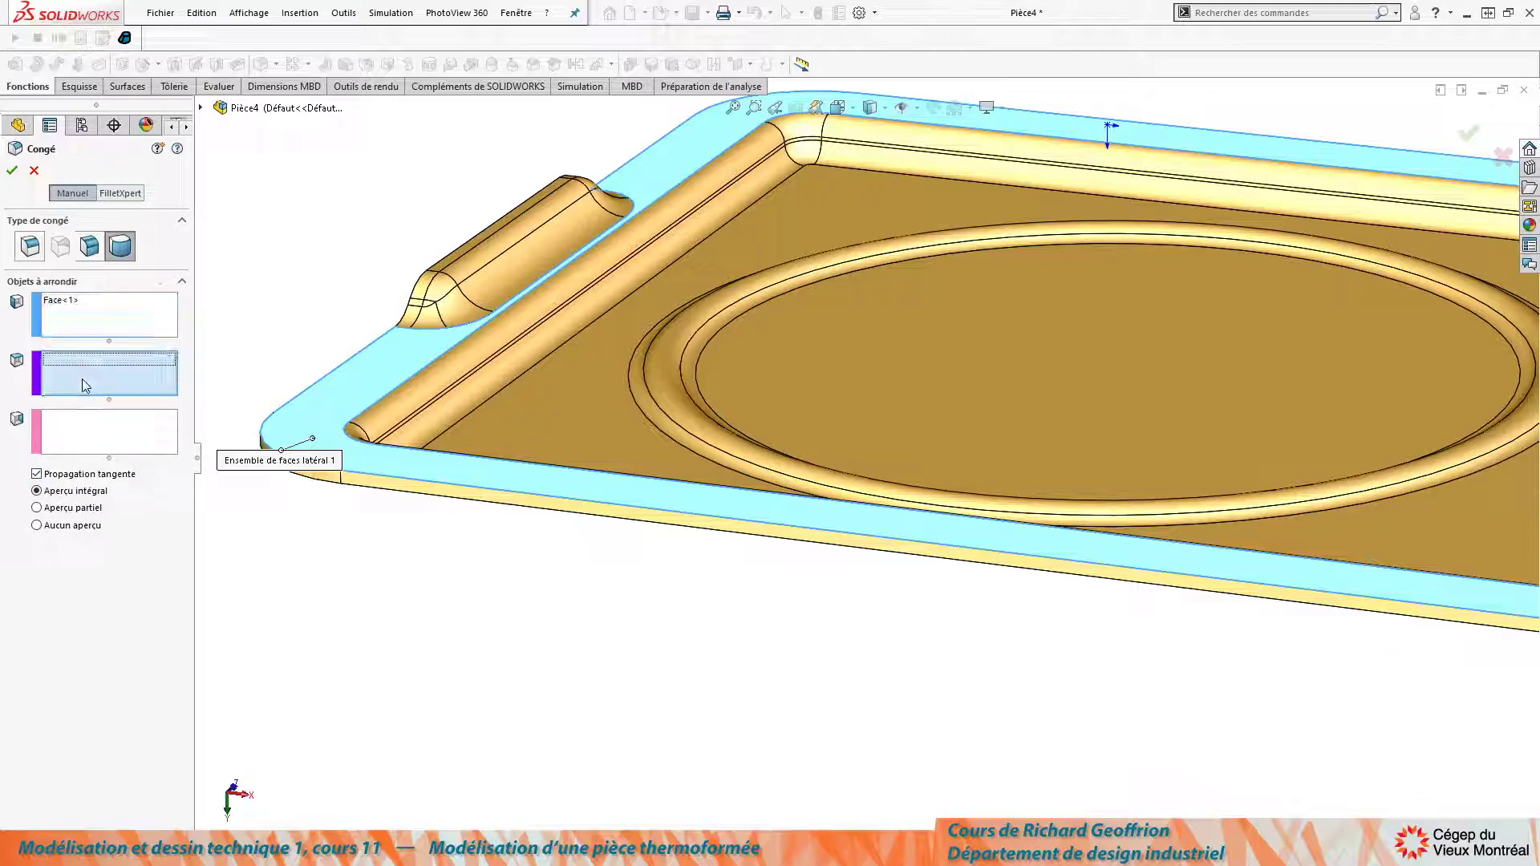
scroll(241, 486, down, 5)
click(486, 459)
Assign the rim's opposite flat face as the second side set and apply the full round fillet around the tray's rim.
middle_drag(388, 623, 305, 558)
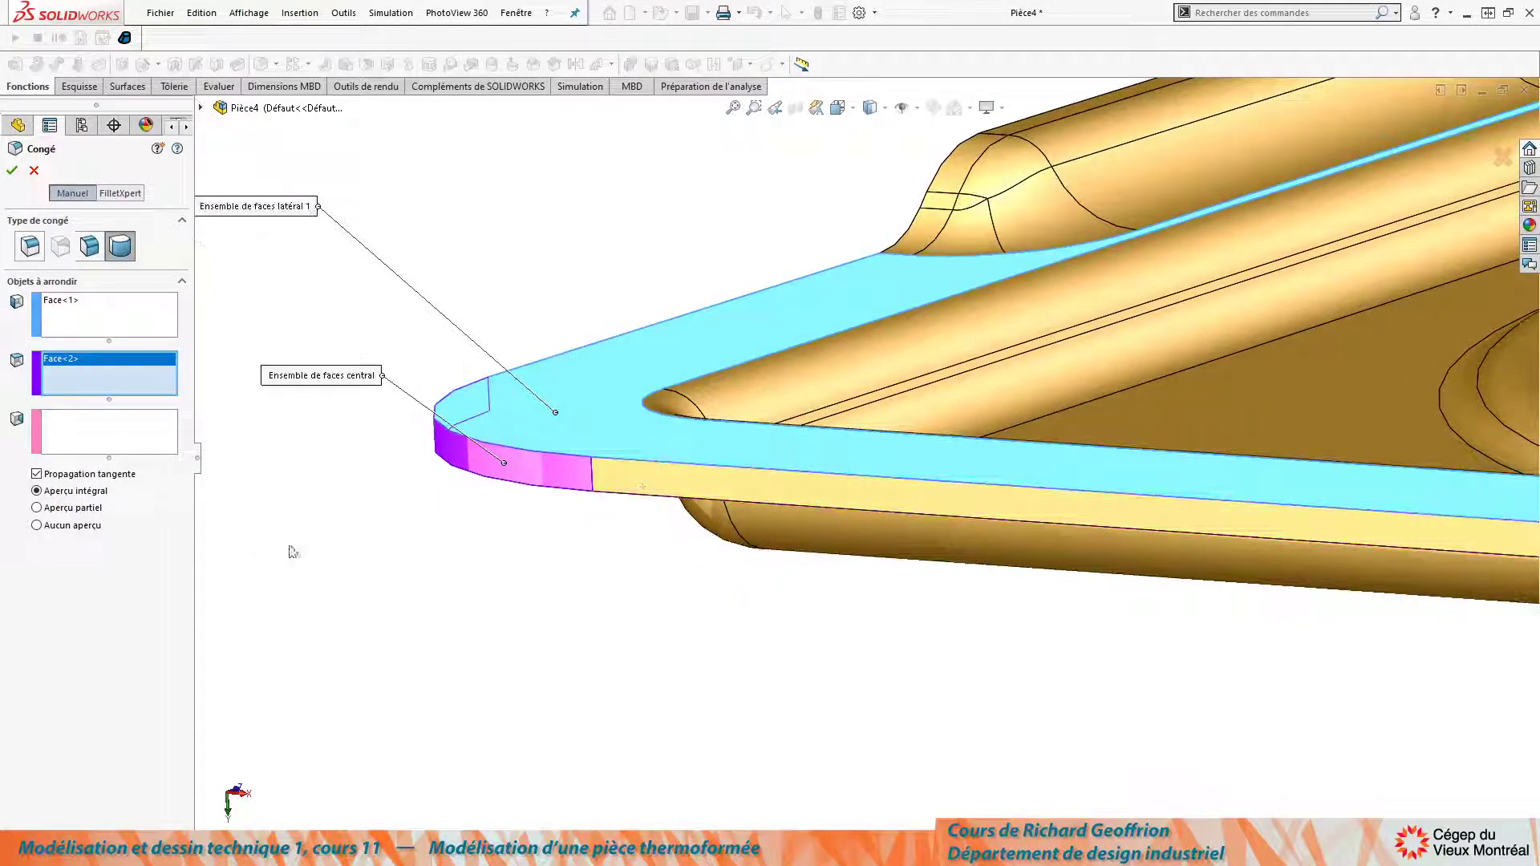
click(92, 452)
middle_drag(377, 521, 566, 611)
click(568, 613)
middle_drag(344, 457, 491, 515)
middle_drag(601, 439, 742, 522)
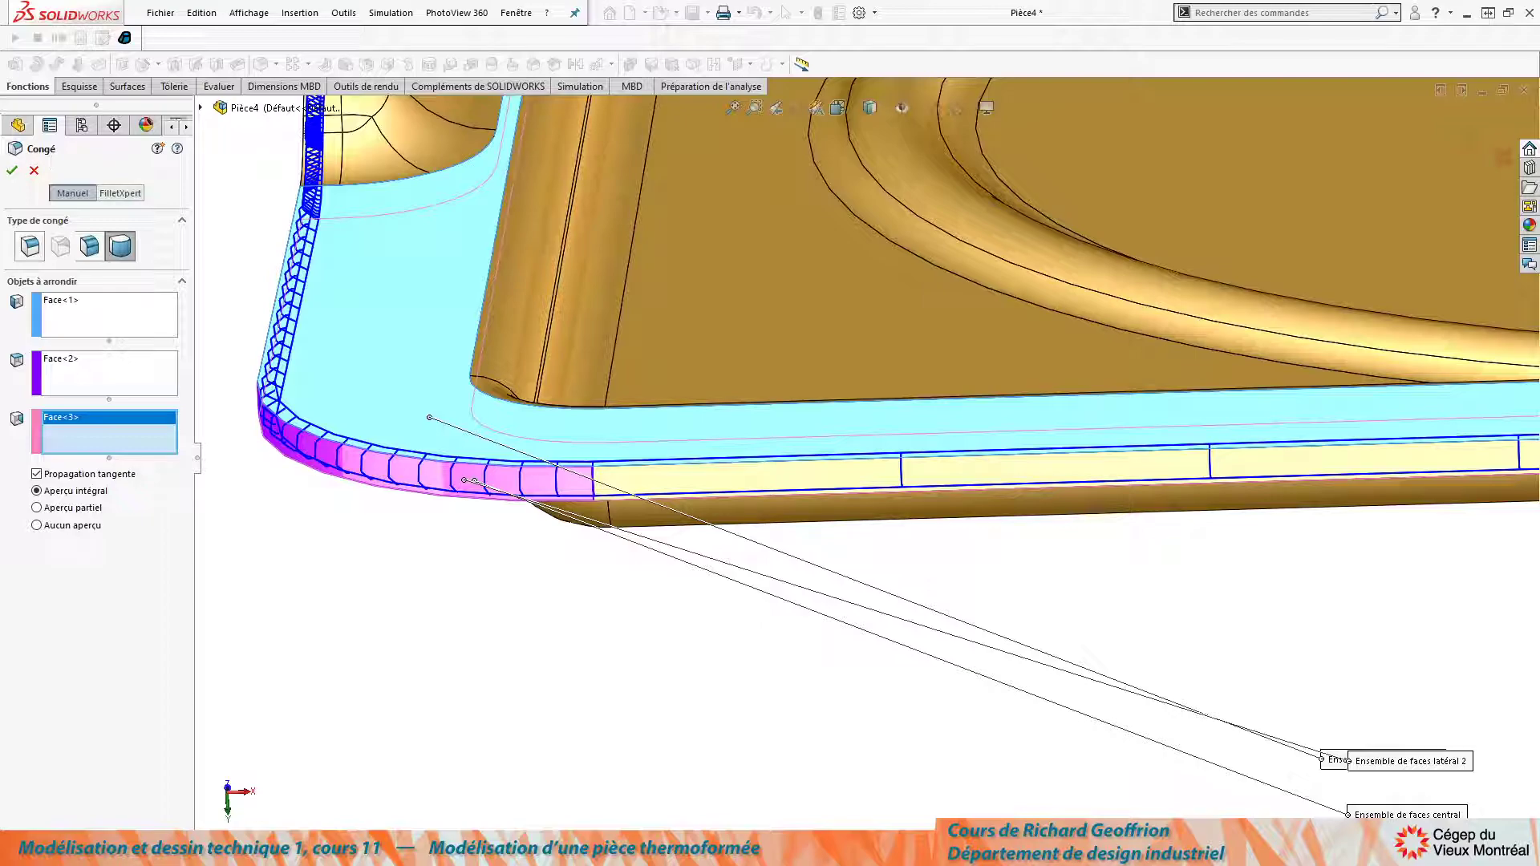
click(12, 171)
Start the PhotoView 360 integrated preview of the whole finished tray.
middle_drag(375, 425, 595, 451)
scroll(774, 465, up, 5)
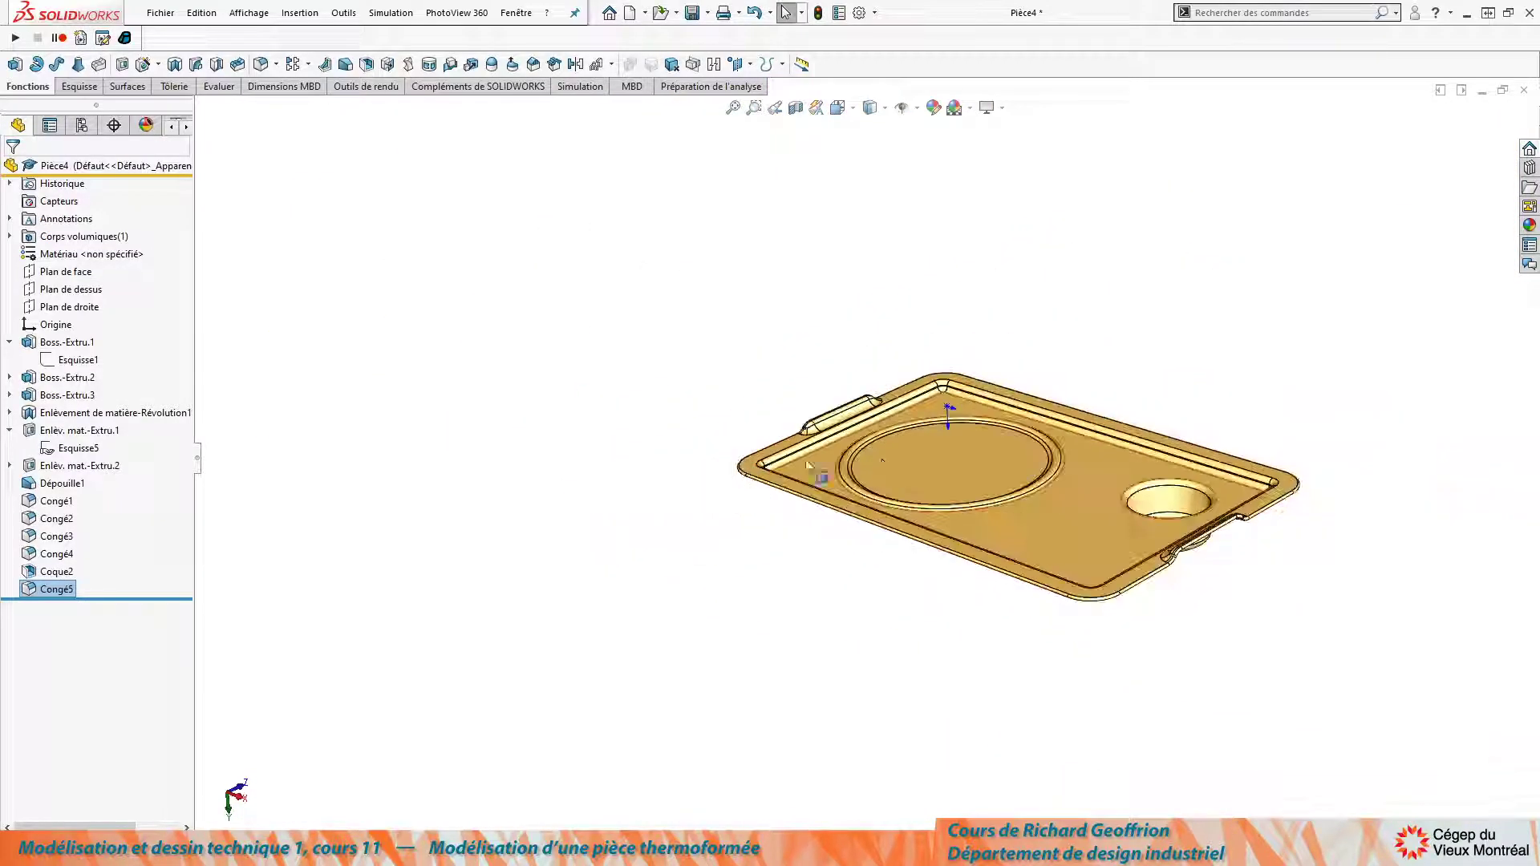
scroll(1322, 410, down, 3)
scroll(751, 768, up, 2)
scroll(722, 585, down, 3)
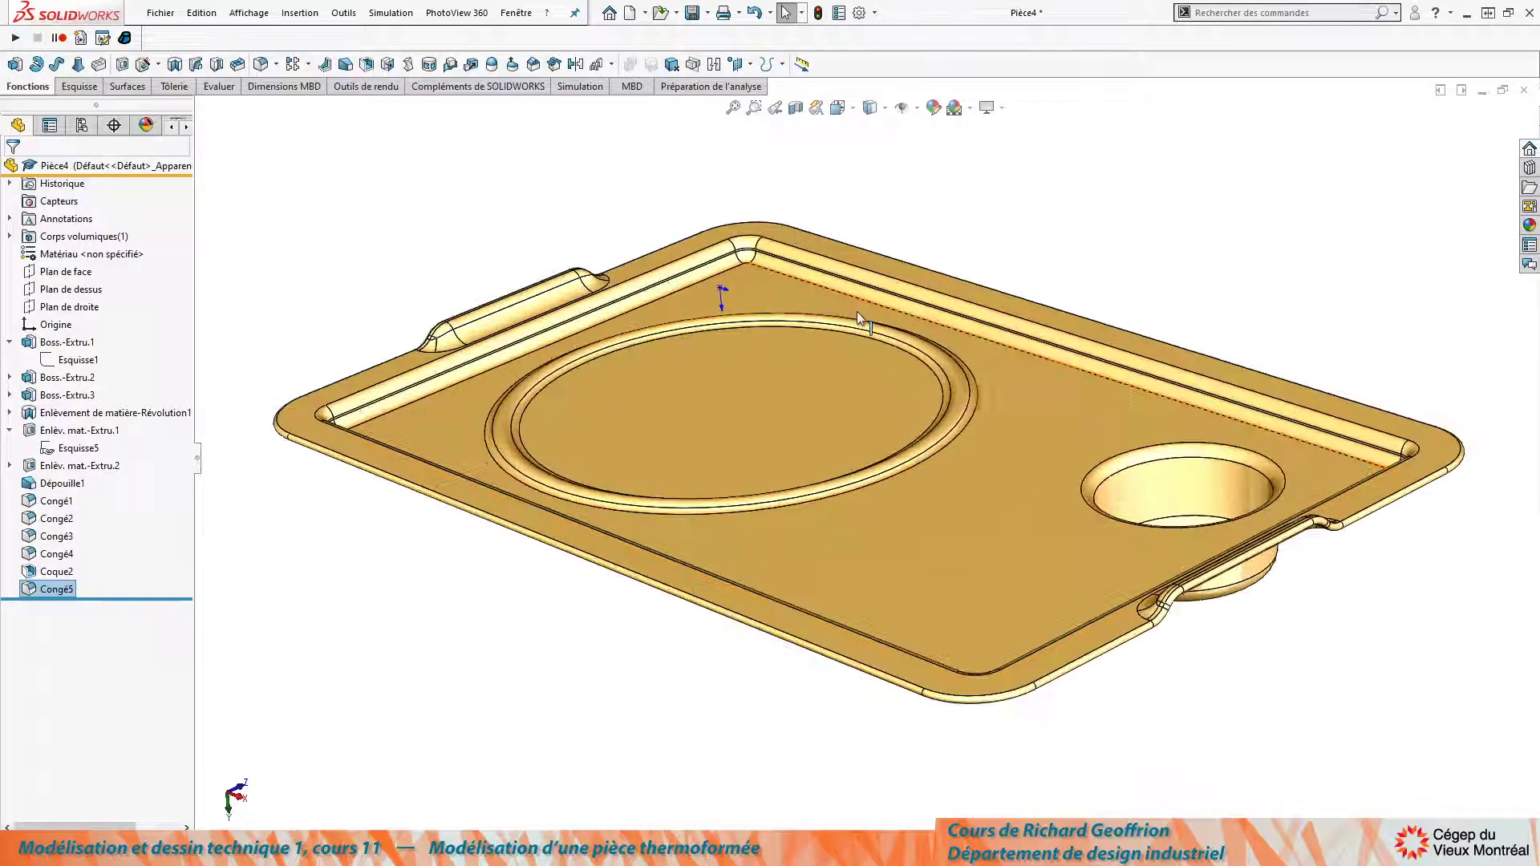
click(435, 690)
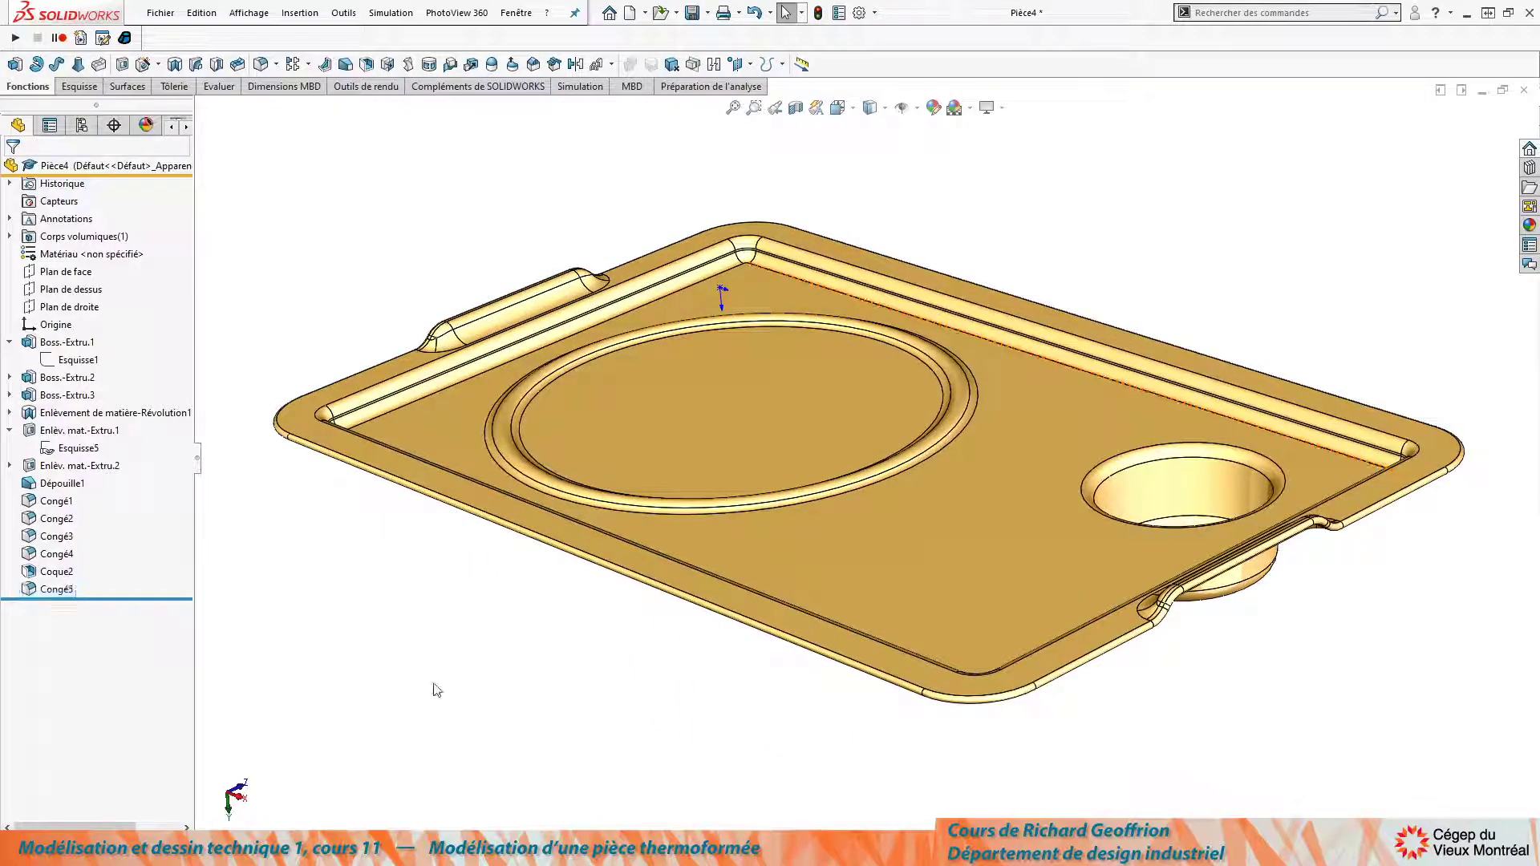
click(448, 13)
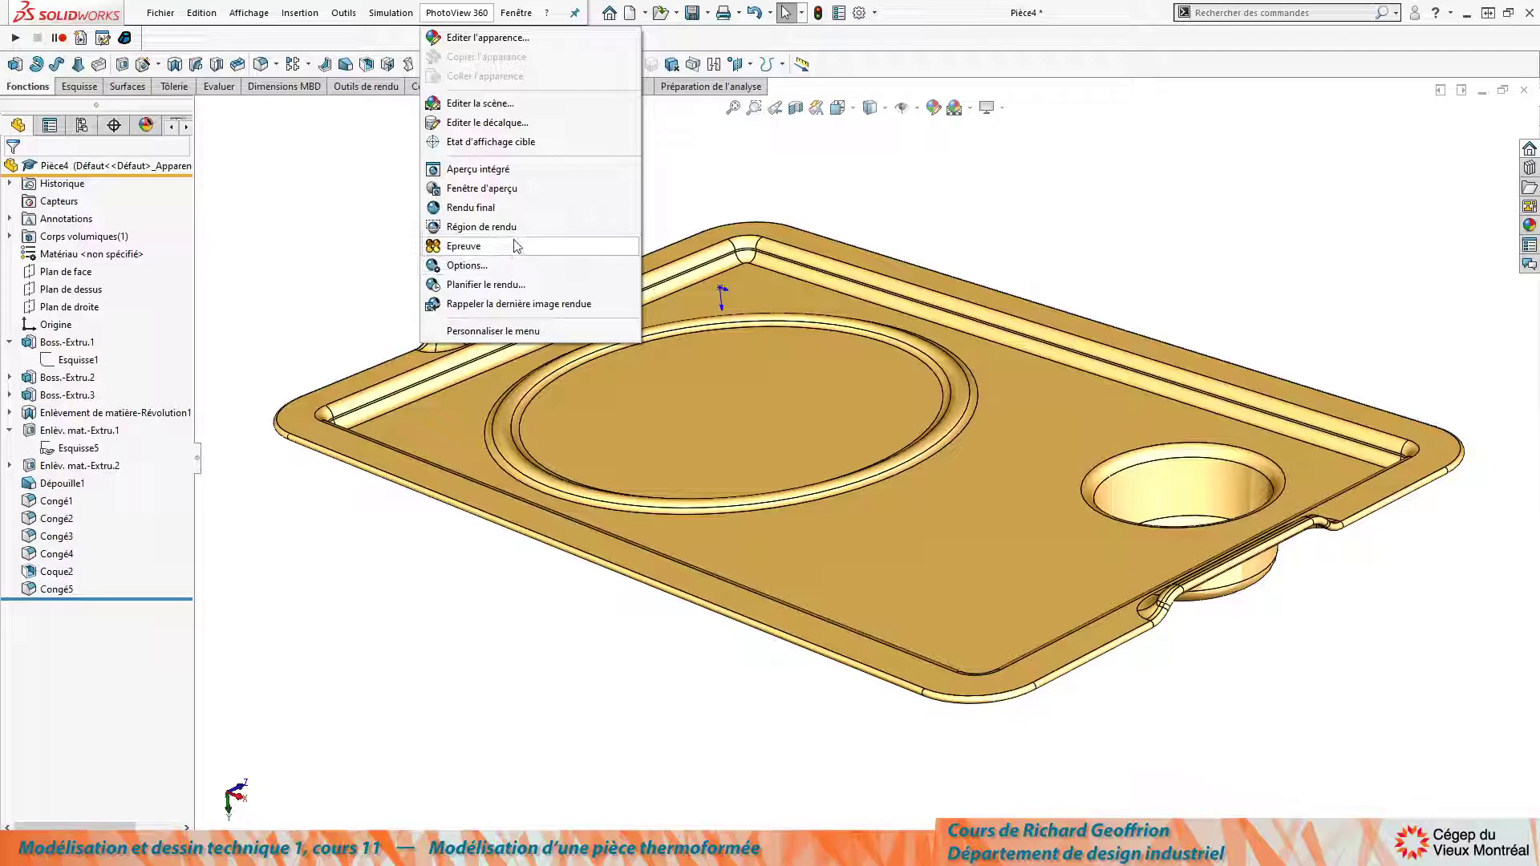
click(473, 169)
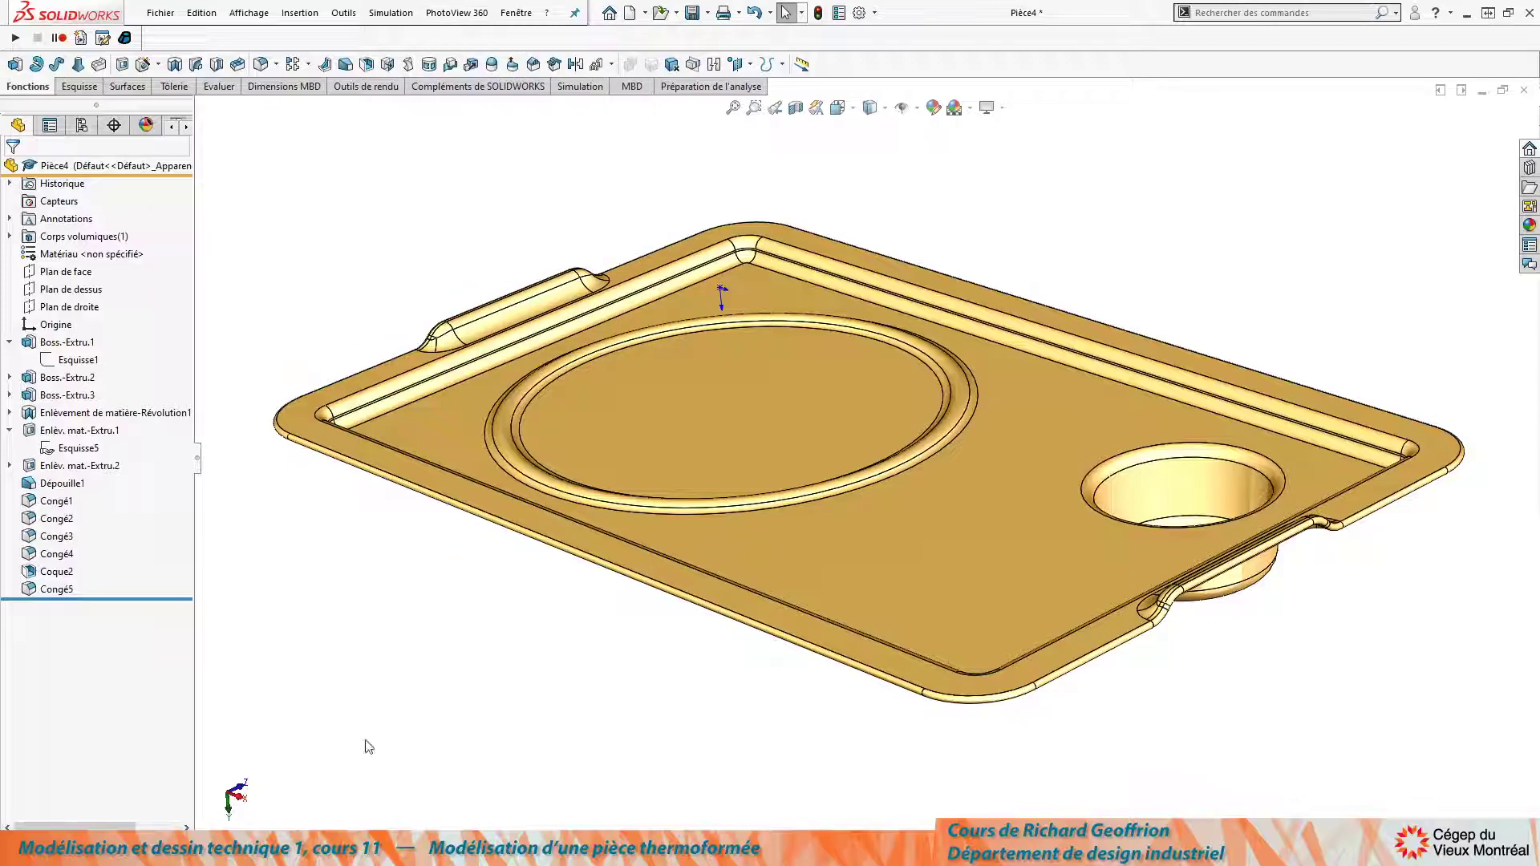